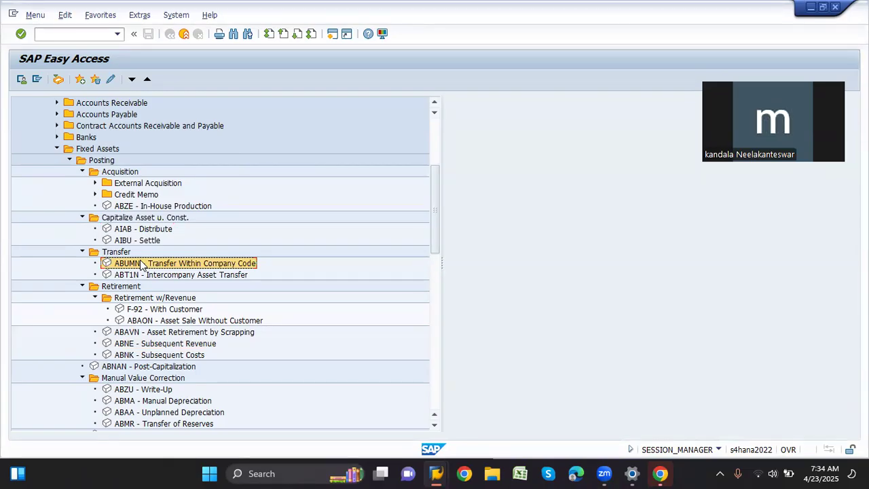
# Examine the transfer, retirement and capitalization entries in the Fixed Assets posting menu, comparing ABUMN with ABT1N
pyautogui.click(154, 311)
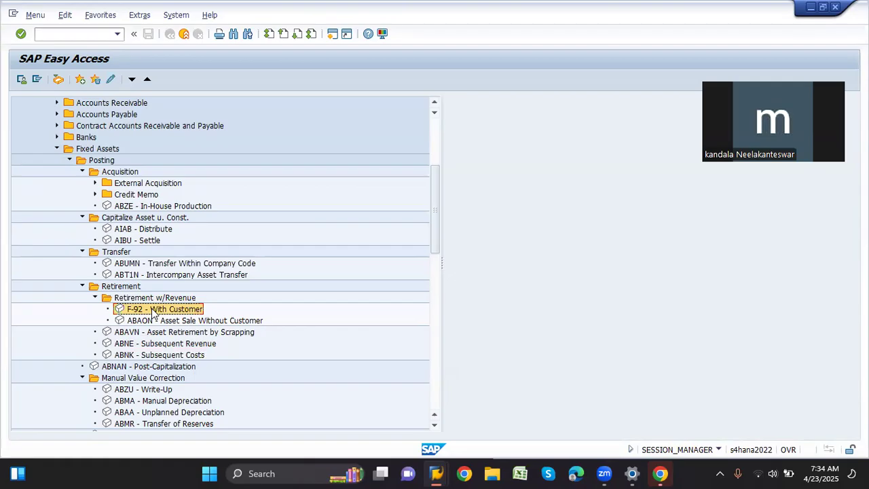
pyautogui.click(150, 265)
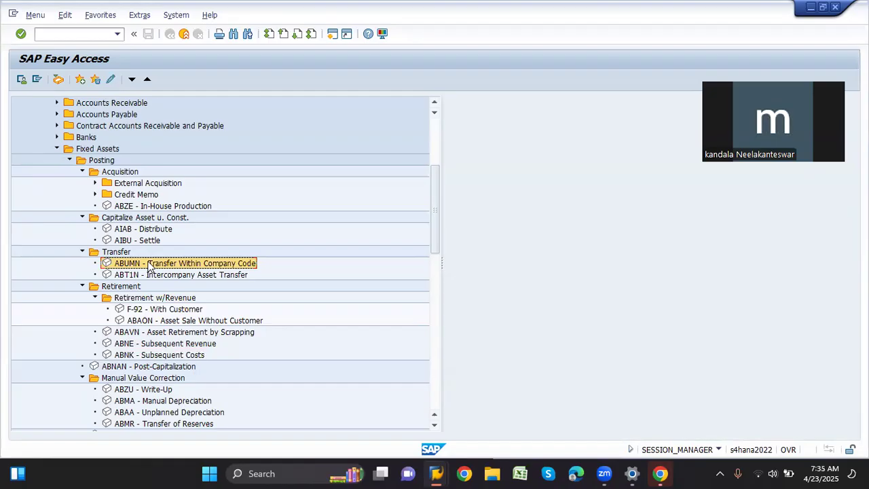
pyautogui.click(124, 219)
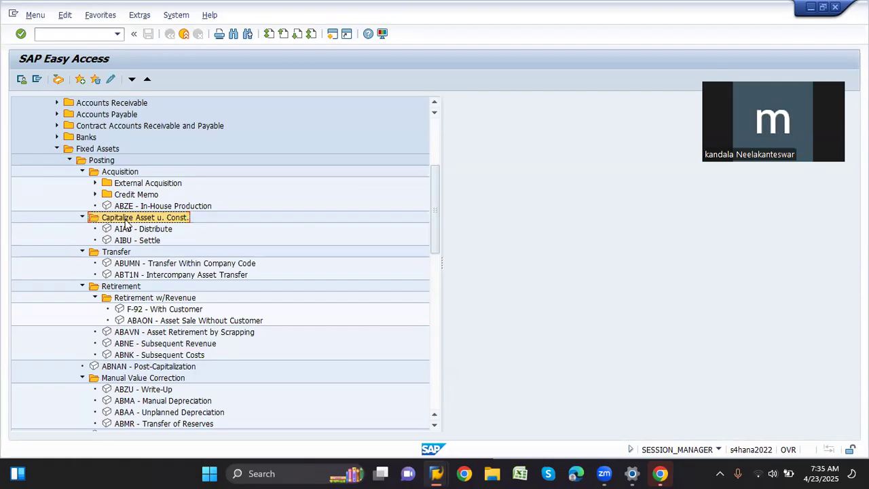
pyautogui.click(139, 267)
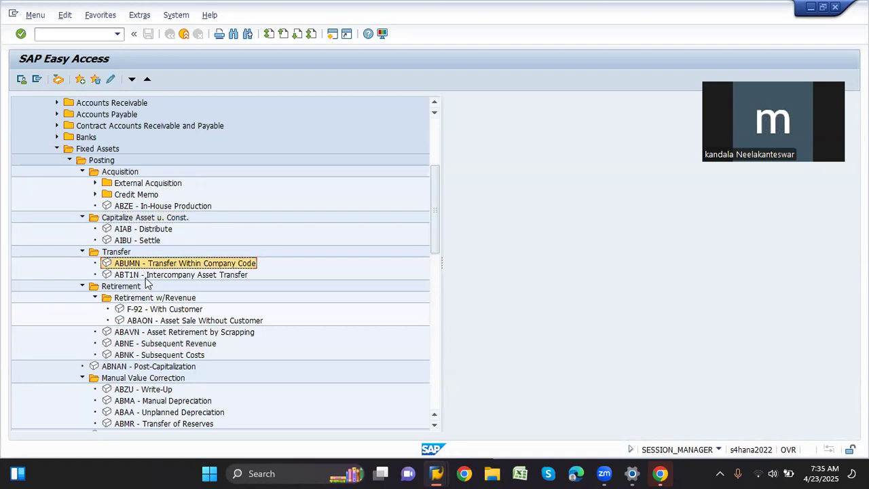
pyautogui.click(145, 277)
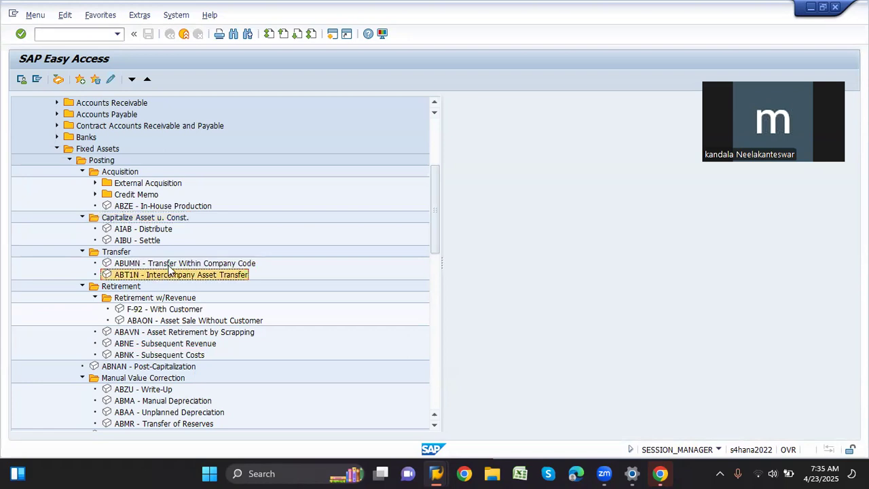
pyautogui.click(174, 266)
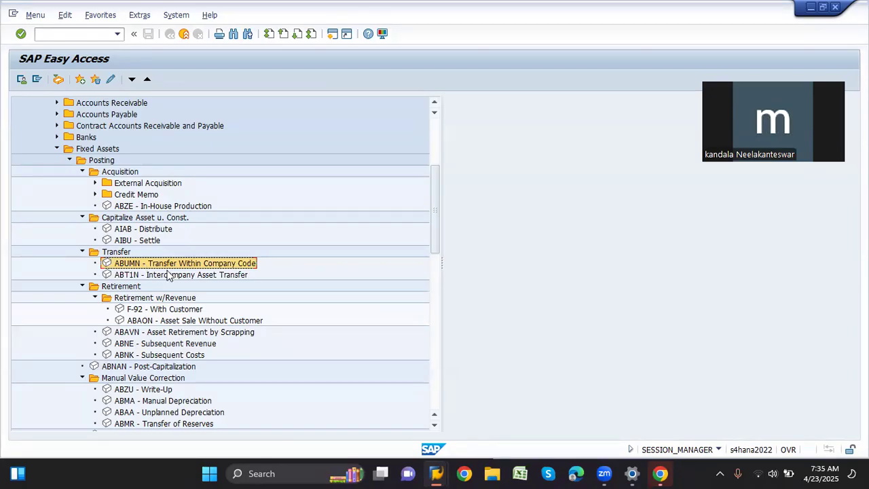
pyautogui.click(174, 274)
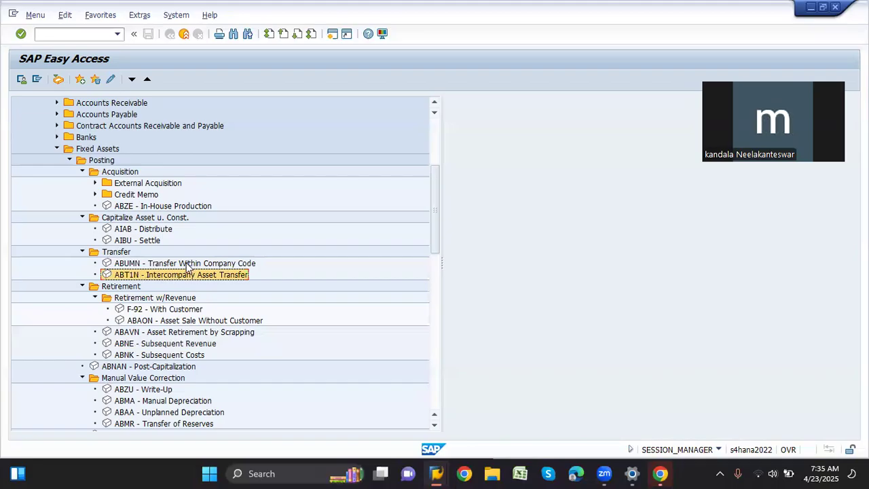
# Open the Create Asset transaction AS01
pyautogui.click(70, 30)
pyautogui.click(837, 9)
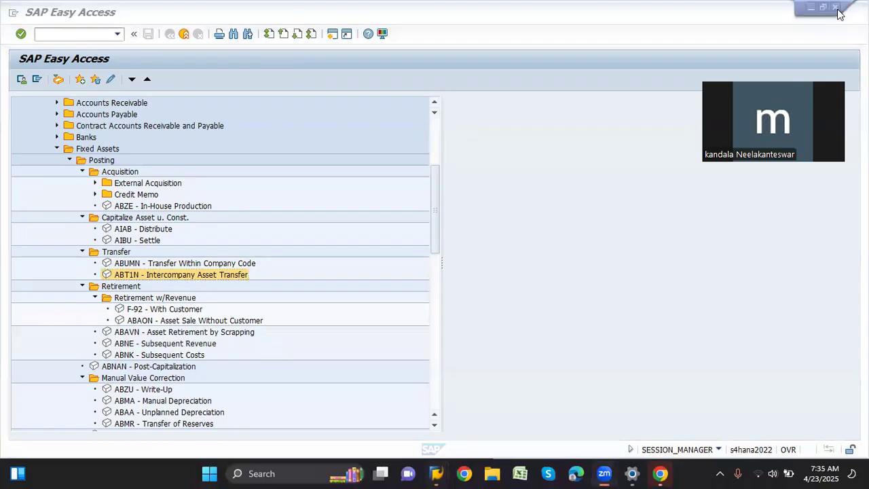
pyautogui.click(60, 34)
pyautogui.write('/s01')
pyautogui.press('Return')
pyautogui.write('as01')
pyautogui.press('Return')
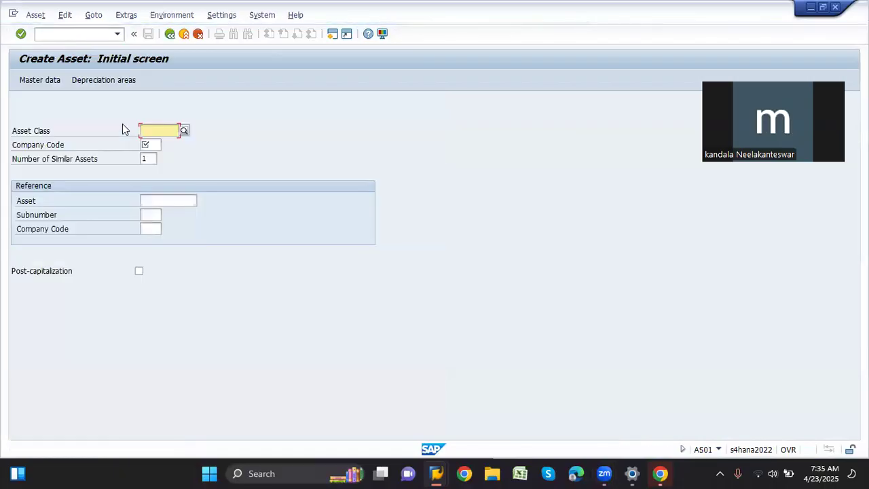
# Start a new asset in asset class MRVEH for company code MRF and open its master data
pyautogui.press('Down')
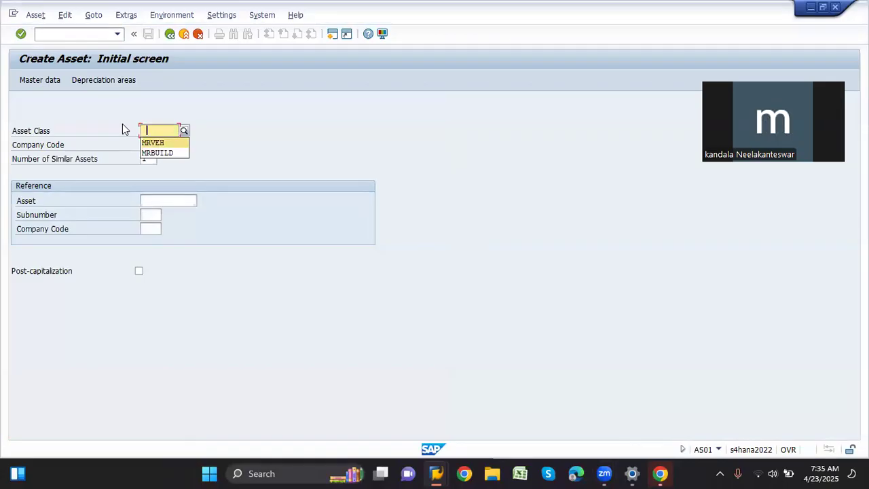
pyautogui.press('Return')
pyautogui.press('Tab')
pyautogui.press('Down')
pyautogui.press('Return')
pyautogui.press('Return')
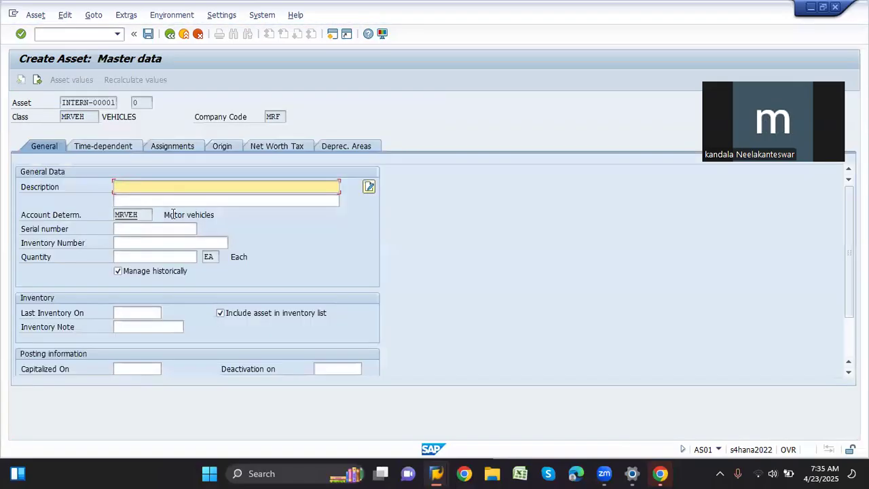
# Describe the asset as "transfer cost of vehicle" and set its quantity to 1
pyautogui.write('transfer cost of vehicle')
pyautogui.press('Tab')
pyautogui.press('Tab')
pyautogui.press('Tab')
pyautogui.press('Tab')
pyautogui.write('1')
pyautogui.press('Return')
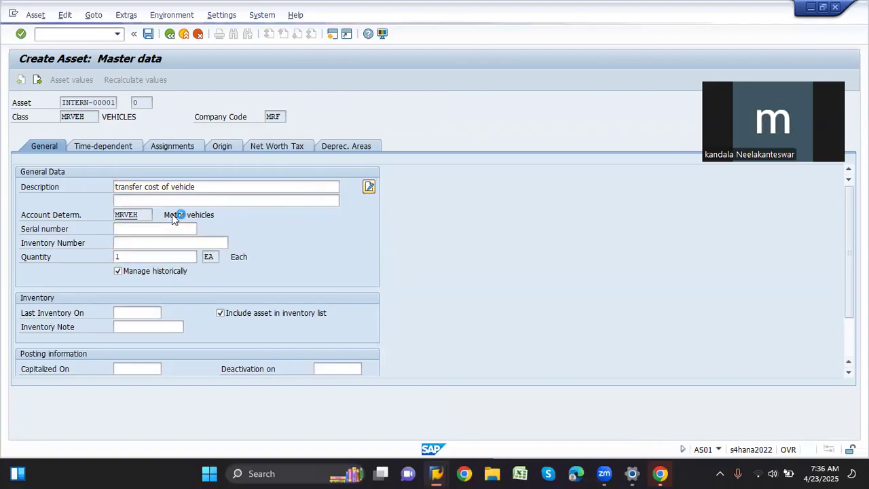
pyautogui.press('Return')
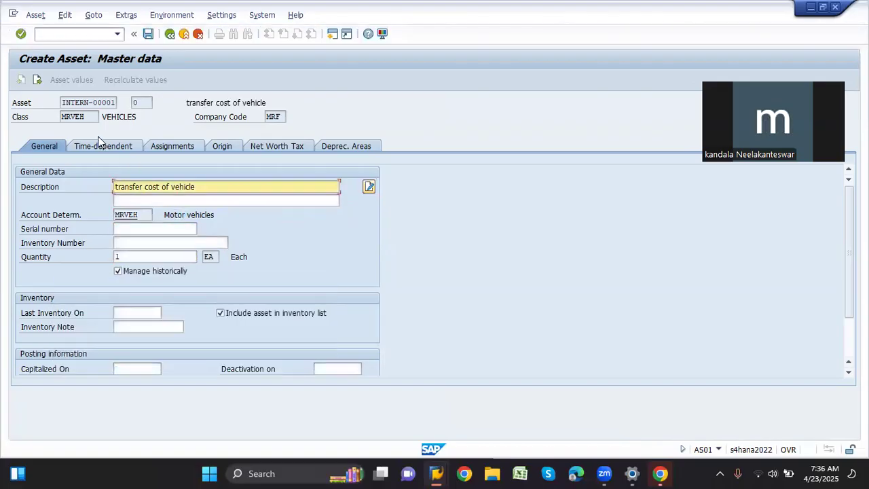
# Assign business area MPL and a previously used cost center in the asset's time-dependent data
pyautogui.click(95, 145)
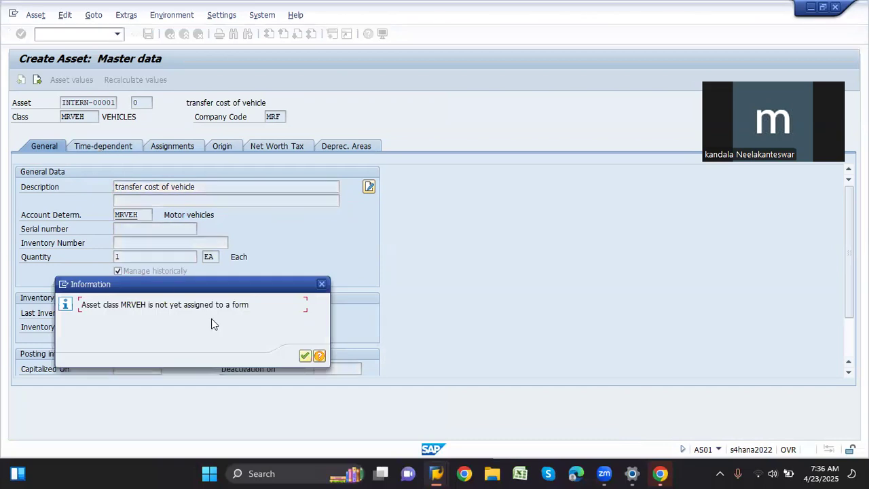
pyautogui.press('Return')
pyautogui.write('MPL')
pyautogui.press('Return')
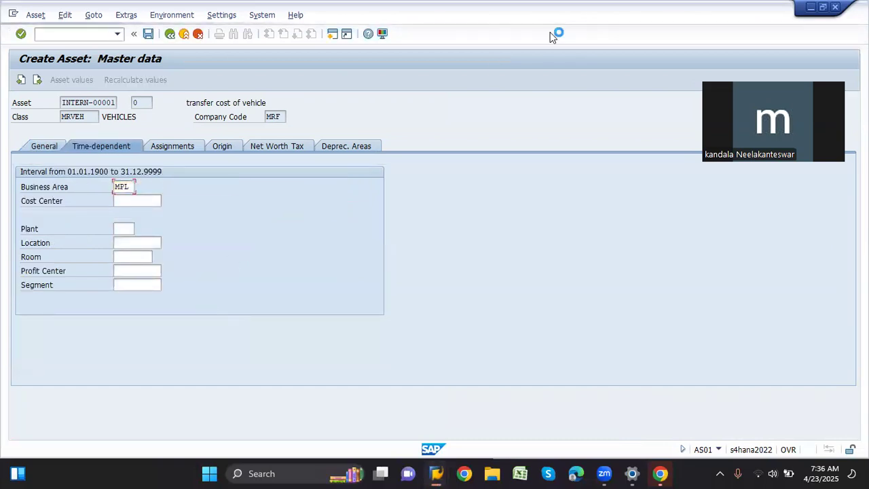
pyautogui.click(130, 203)
pyautogui.press('BackSpace')
pyautogui.press('Down')
pyautogui.press('Return')
pyautogui.press('Return')
# Review the new vehicle asset's depreciation areas and save the asset
pyautogui.click(339, 146)
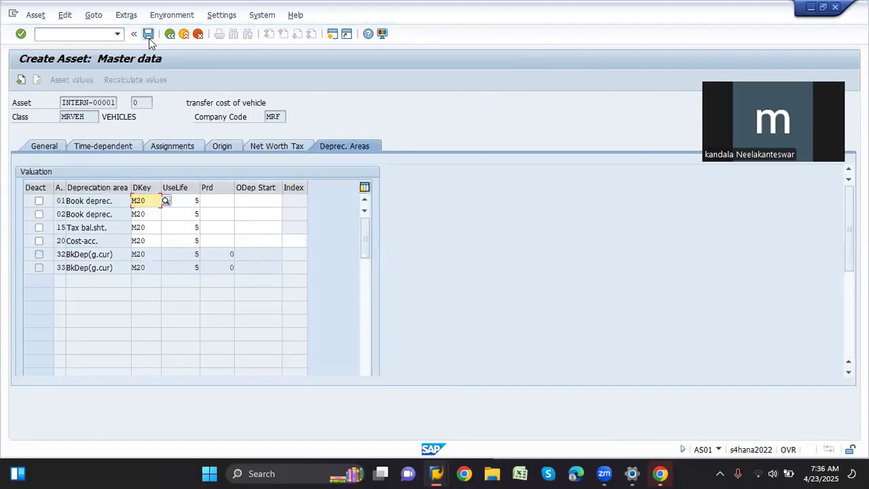
pyautogui.click(148, 35)
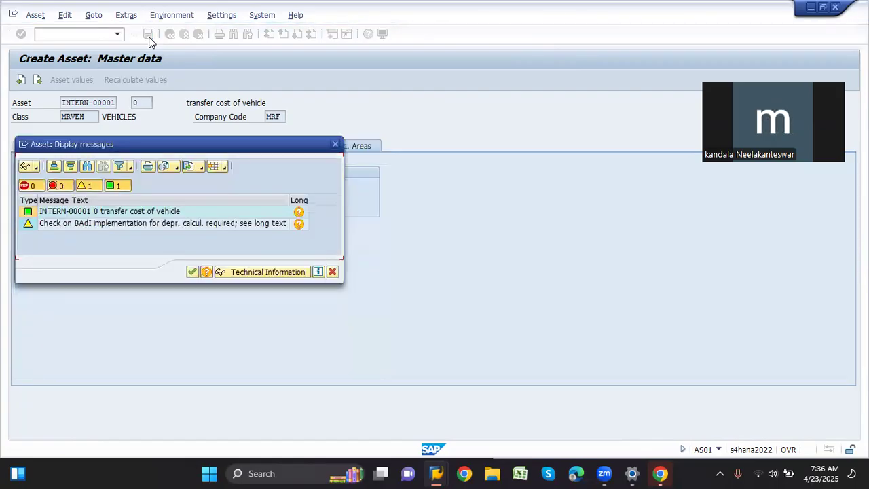
pyautogui.click(192, 272)
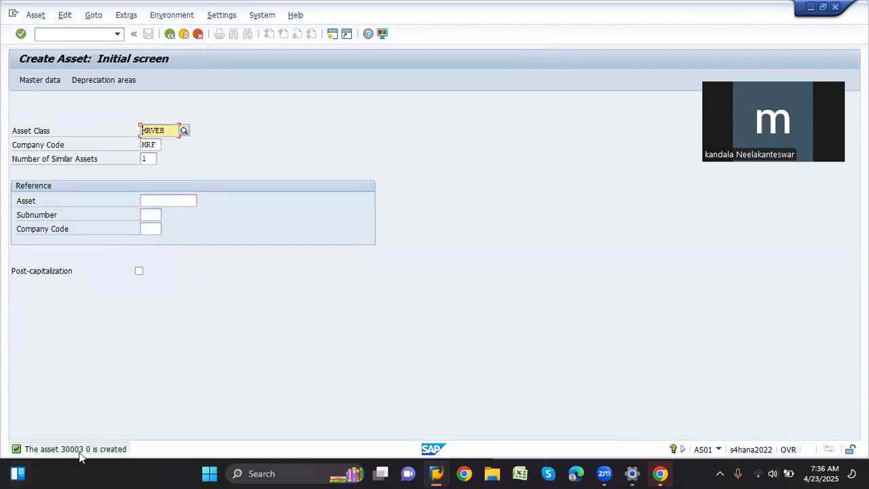
# Open Asset Explorer (AW01N) for asset 30003 in company code MRF and check it for postings
pyautogui.click(47, 37)
pyautogui.write('/naw0')
pyautogui.press('Return')
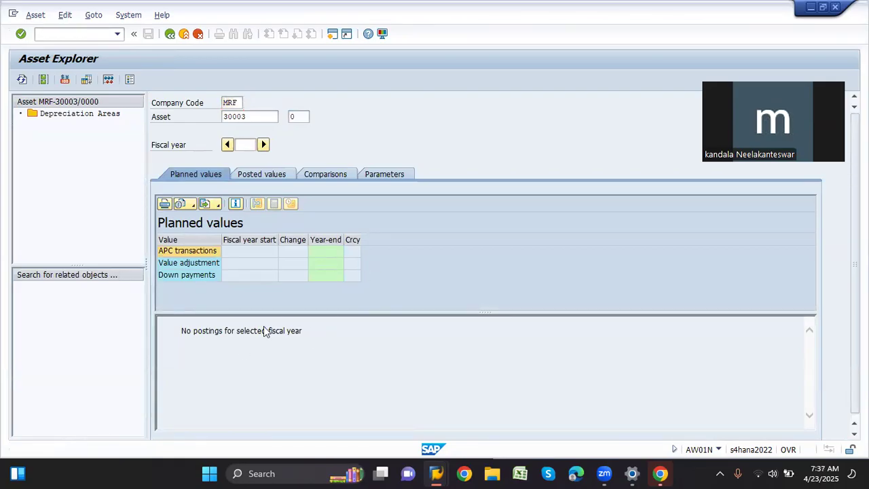
pyautogui.moveTo(292, 330); pyautogui.dragTo(167, 335)
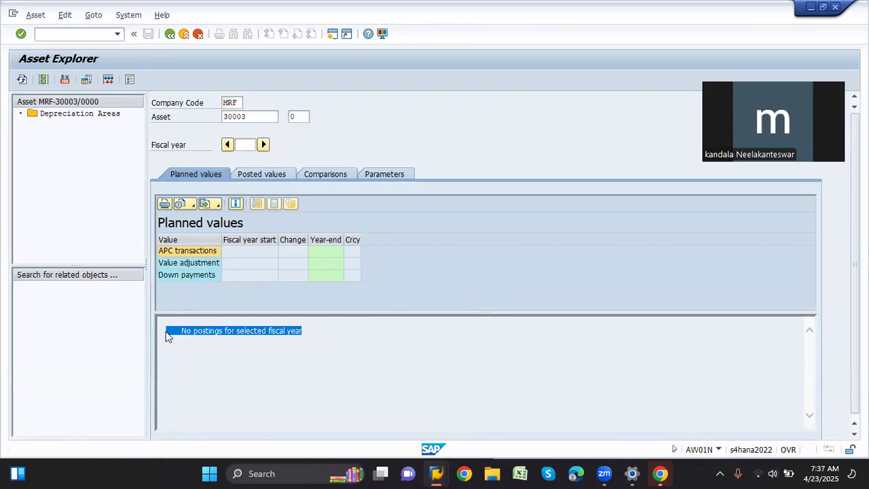
# Display asset 30002 in Asset Explorer and examine its acquisition transaction
pyautogui.click(257, 116)
pyautogui.press('BackSpace')
pyautogui.write('2')
pyautogui.press('Return')
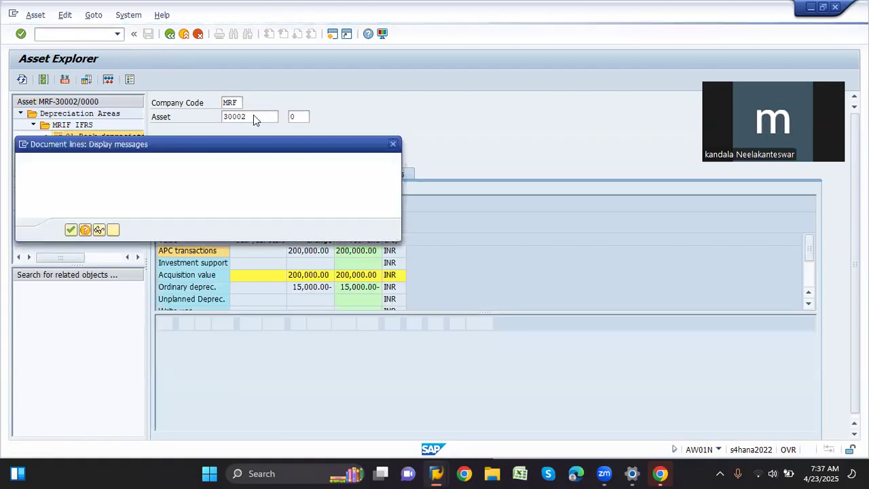
pyautogui.press('Return')
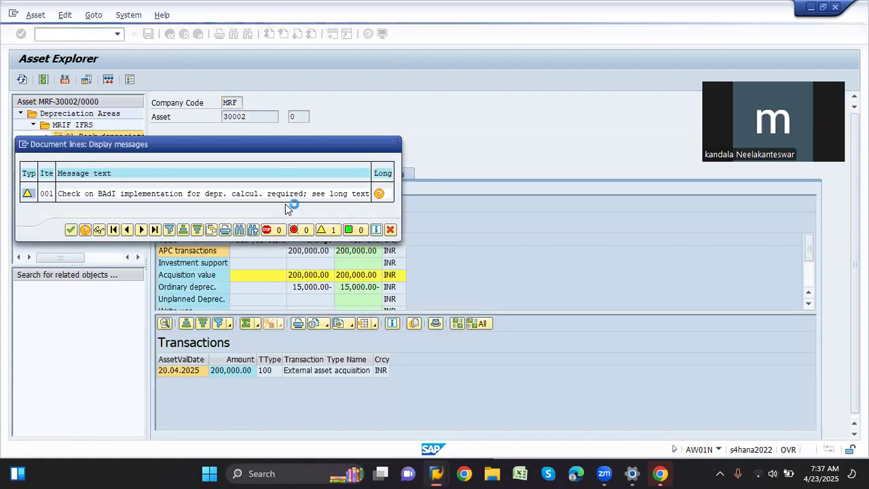
pyautogui.click(288, 372)
# Display asset 30001 in Asset Explorer and examine its acquisition transactions
pyautogui.click(256, 116)
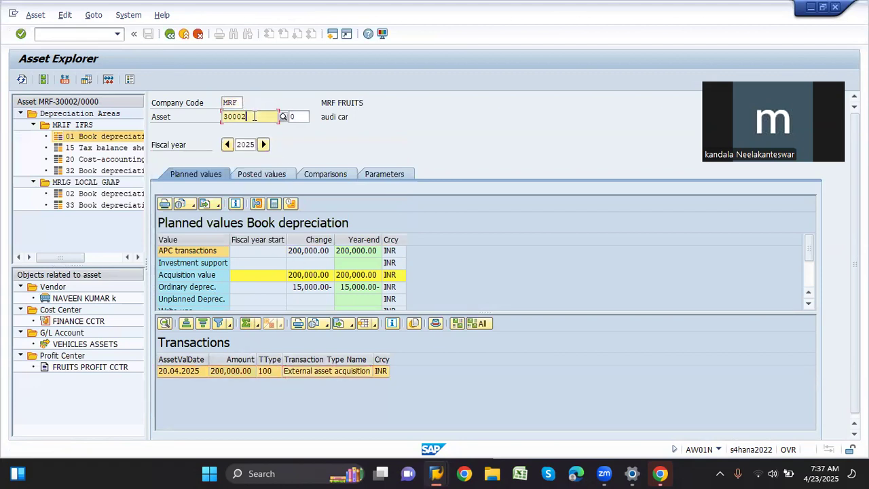
pyautogui.press('BackSpace')
pyautogui.write('1')
pyautogui.press('Return')
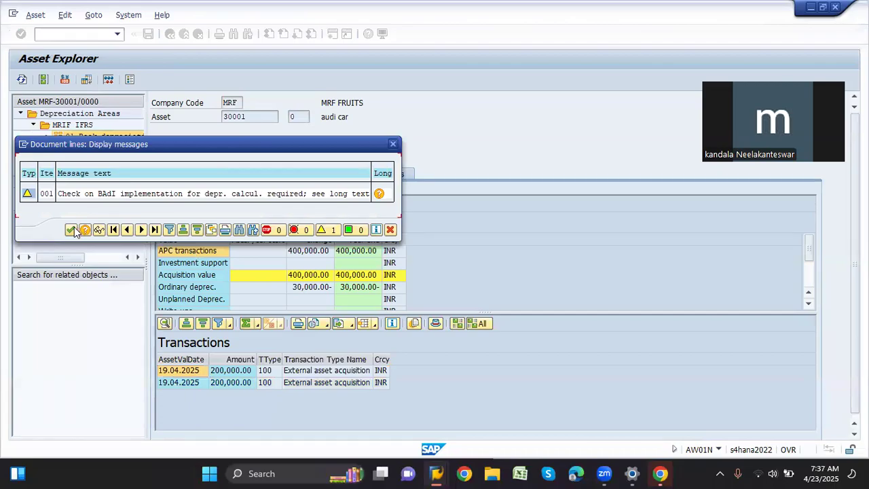
pyautogui.press('Return')
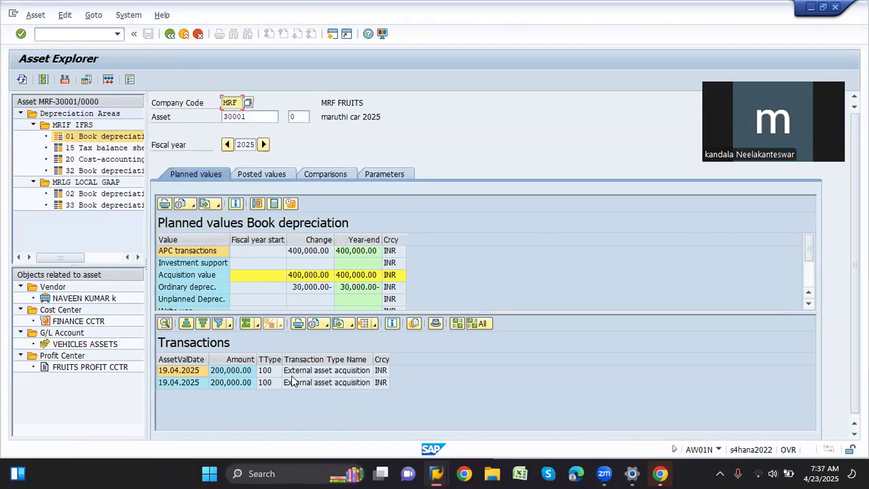
pyautogui.click(293, 383)
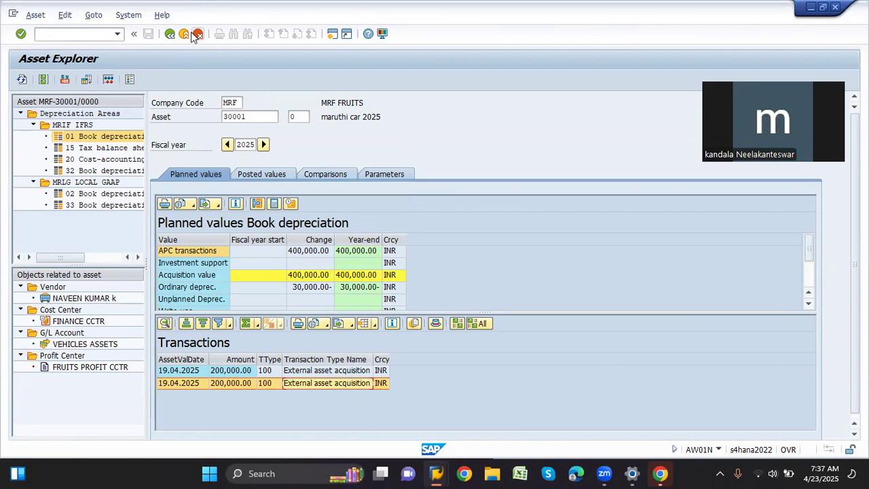
# Open a new session and expand Accounting, Financial Accounting and Fixed Assets in the SAP menu
pyautogui.click(338, 39)
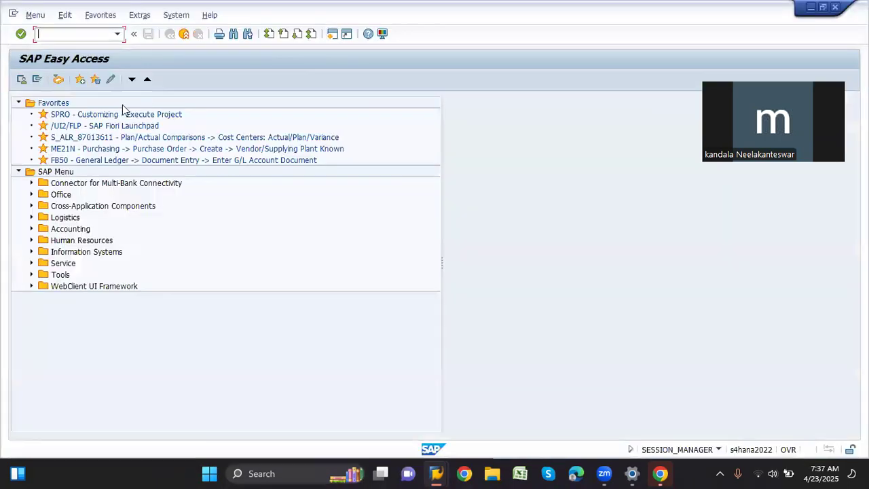
pyautogui.doubleClick(67, 230)
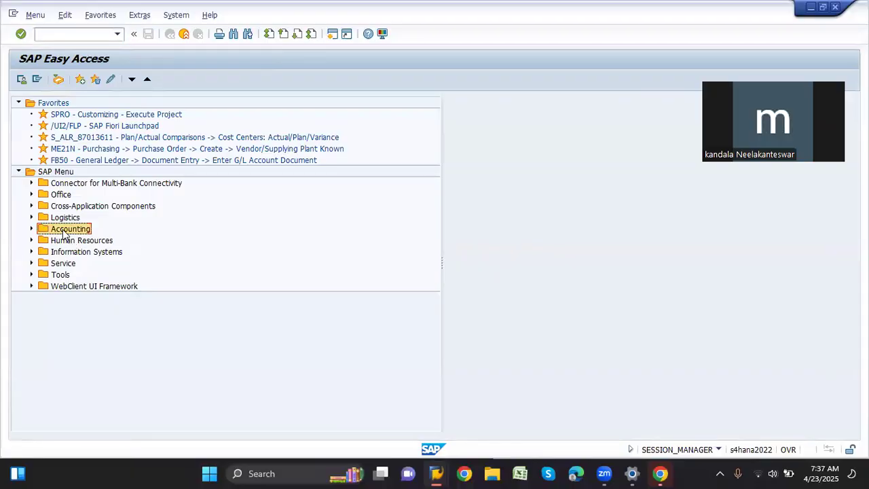
pyautogui.press('Down')
pyautogui.press('Down')
pyautogui.press('Down')
pyautogui.press('Down')
pyautogui.press('Up')
pyautogui.press('Down')
pyautogui.press('Down')
pyautogui.press('Up')
pyautogui.press('Up')
pyautogui.press('Up')
pyautogui.press('Up')
pyautogui.press('Right')
pyautogui.press('Down')
pyautogui.press('Down')
pyautogui.press('Down')
pyautogui.press('Down')
pyautogui.press('Down')
pyautogui.press('Down')
pyautogui.press('Down')
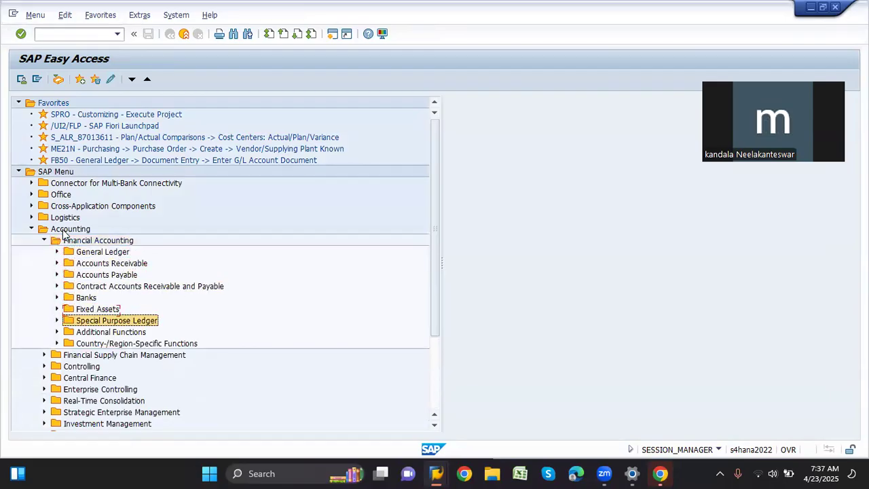
pyautogui.press('Up')
pyautogui.press('Right')
# Expand the Posting folder under Fixed Assets and its Transfer subfolder
pyautogui.press('Down')
pyautogui.press('Down')
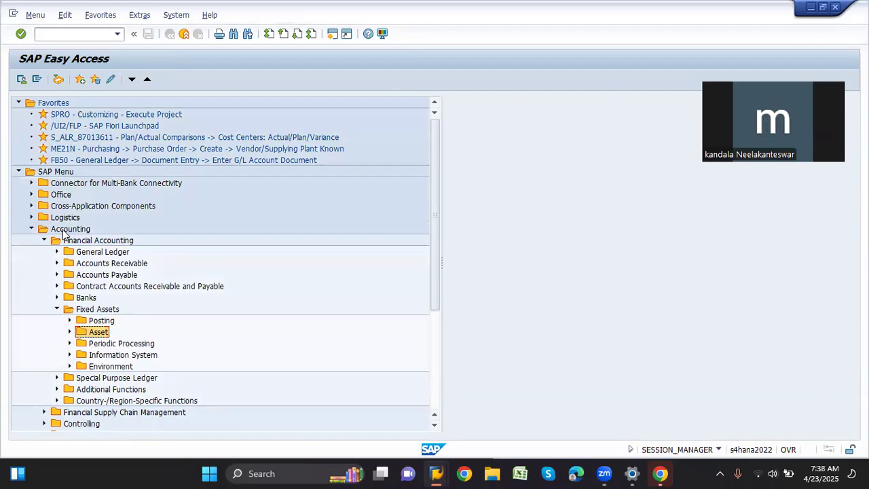
pyautogui.press('Up')
pyautogui.press('Right')
pyautogui.press('Down')
pyautogui.press('Down')
pyautogui.press('Down')
pyautogui.press('Right')
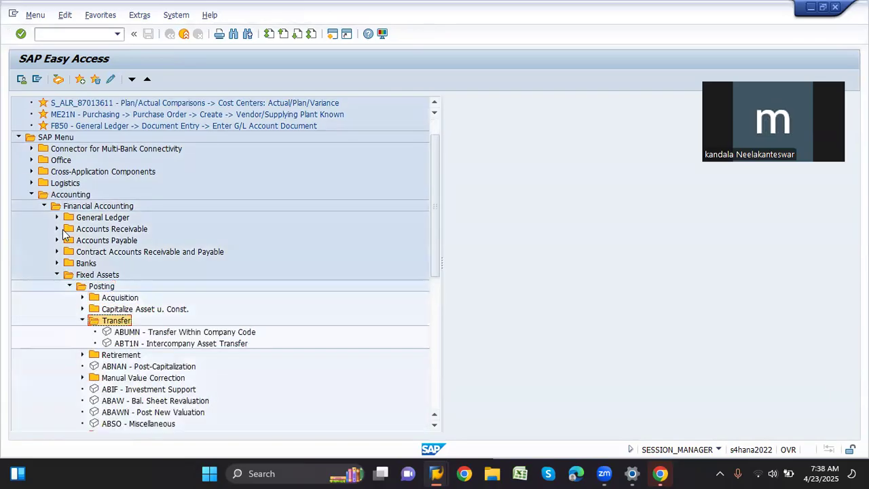
# Expand the Retirement and Retirement w/Revenue folders to view their transactions
pyautogui.press('Down')
pyautogui.press('Down')
pyautogui.press('Down')
pyautogui.press('Right')
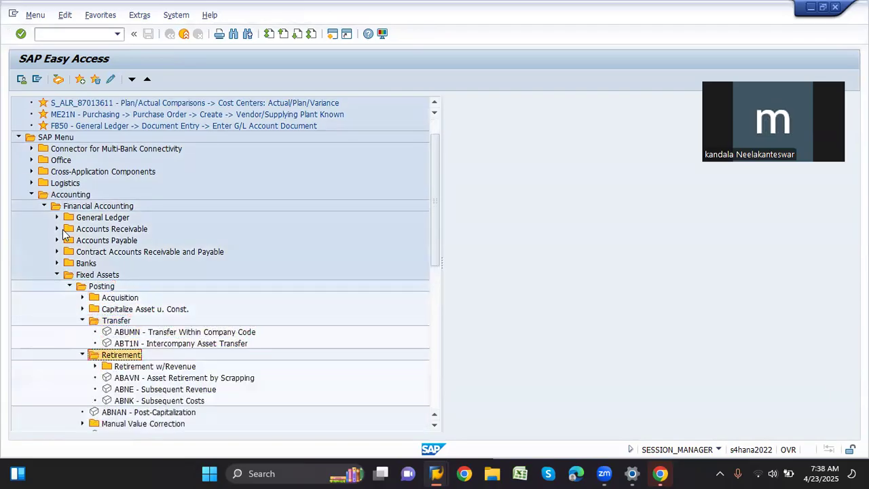
pyautogui.click(95, 367)
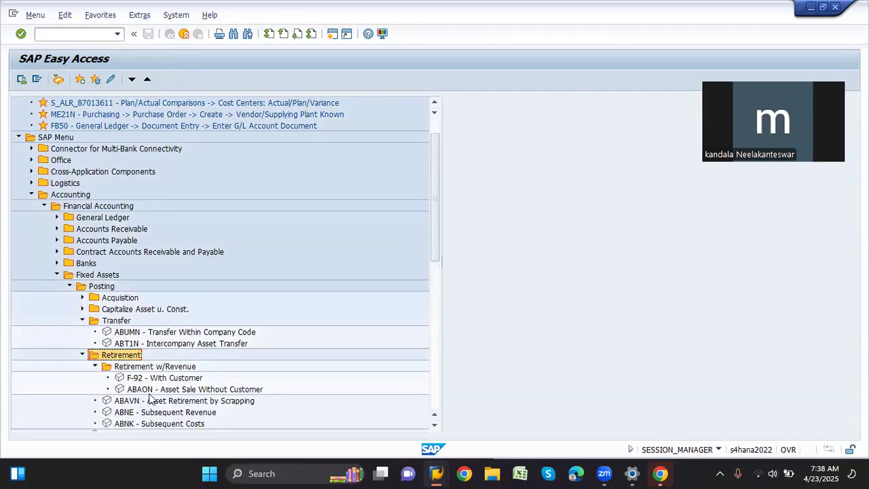
# Start the ABUMN transfer within company code for asset 30001, with document date and asset value date 23.04.2025
pyautogui.doubleClick(124, 332)
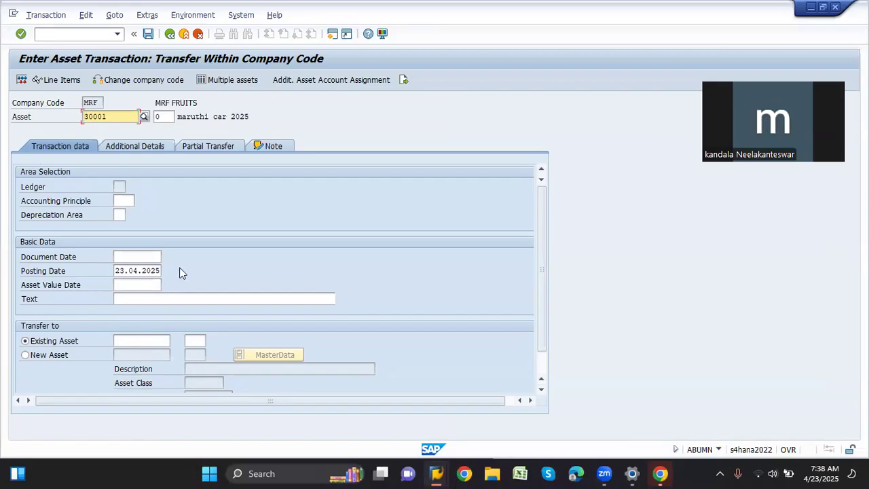
pyautogui.click(125, 270)
pyautogui.doubleClick(126, 270)
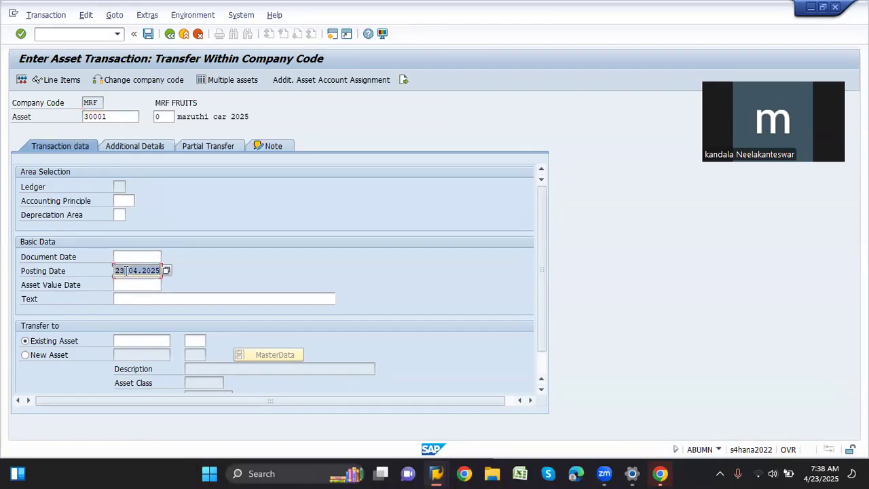
pyautogui.hotkey('ctrl', 'c')
pyautogui.hotkey('shift', 'Tab')
pyautogui.hotkey('ctrl', 'v')
pyautogui.press('Tab')
pyautogui.press('Tab')
pyautogui.hotkey('ctrl', 'v')
pyautogui.press('Return')
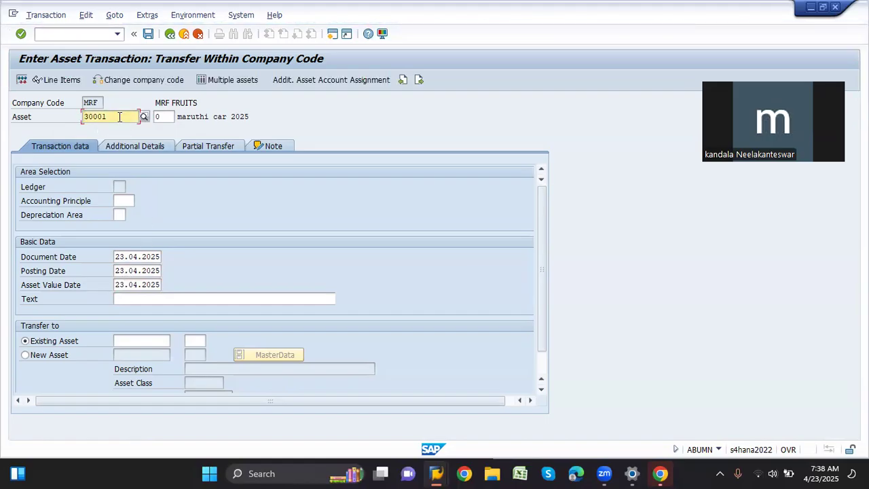
# Enter existing asset 30003 as the transfer target and simulate the posting
pyautogui.click(145, 339)
pyautogui.write('30003')
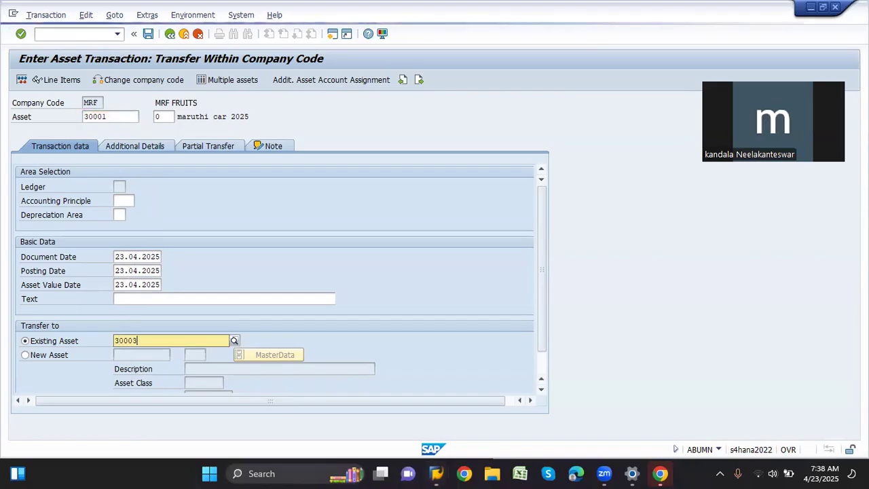
pyautogui.press('Return')
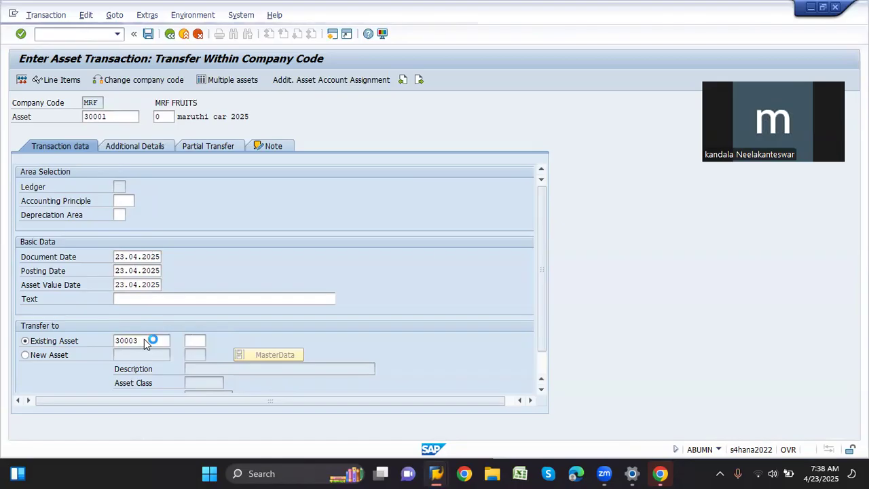
pyautogui.press('Return')
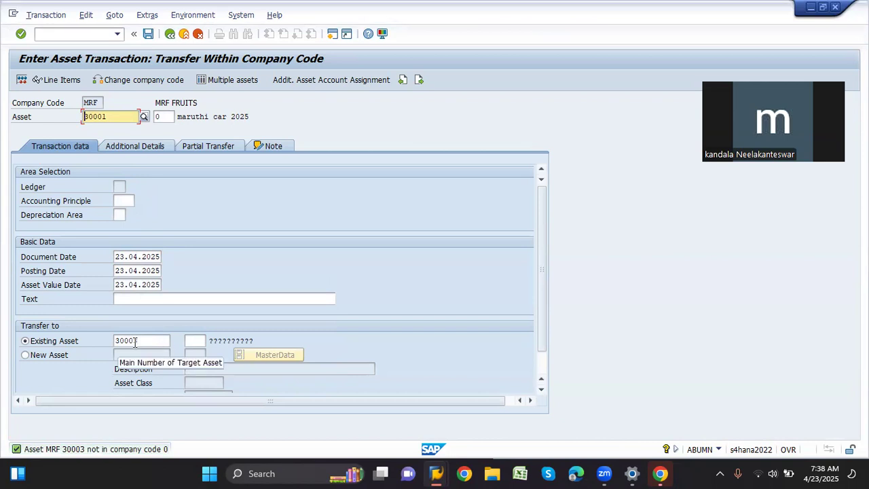
pyautogui.click(25, 83)
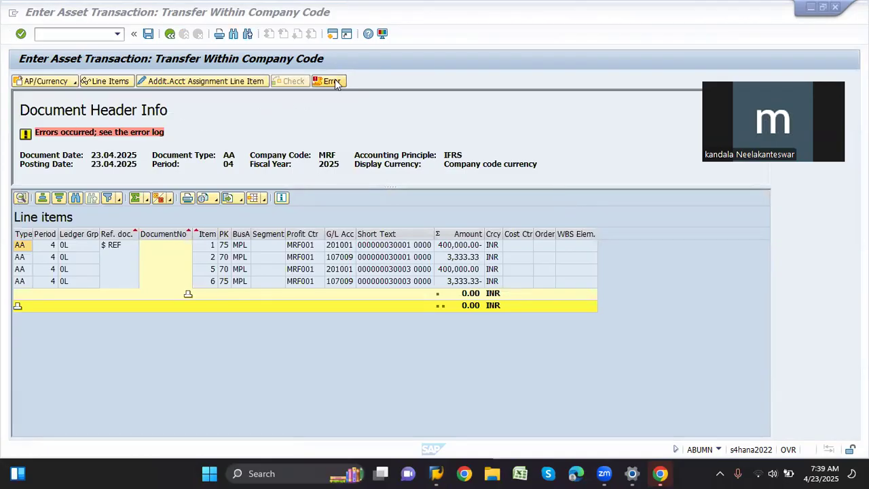
# Open an additional session and read the transfer's error log, including the long text of the interval 03 error
pyautogui.click(332, 80)
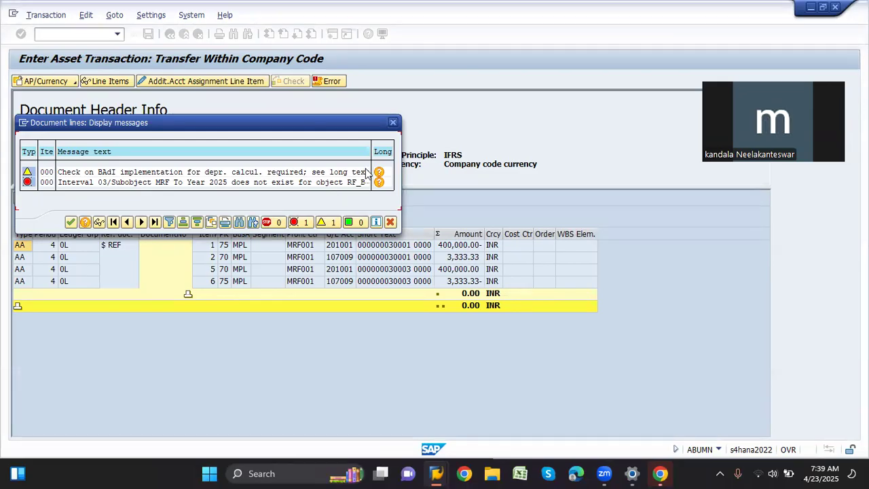
pyautogui.click(392, 122)
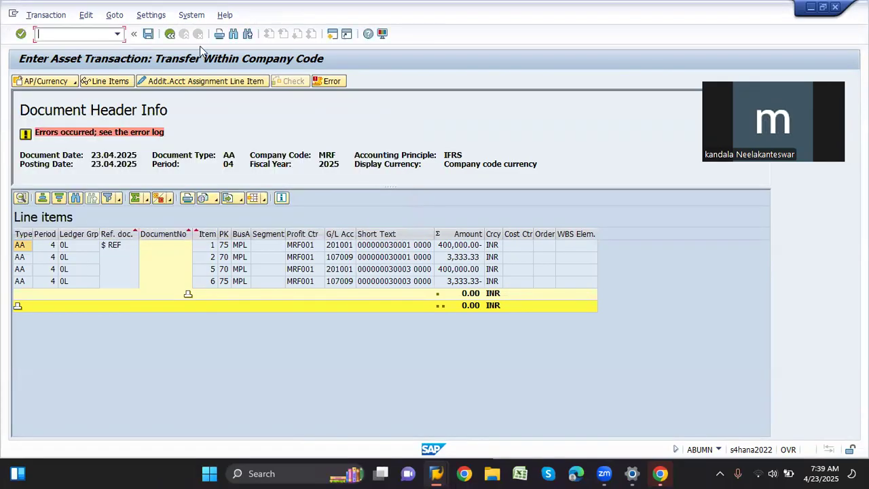
pyautogui.click(332, 35)
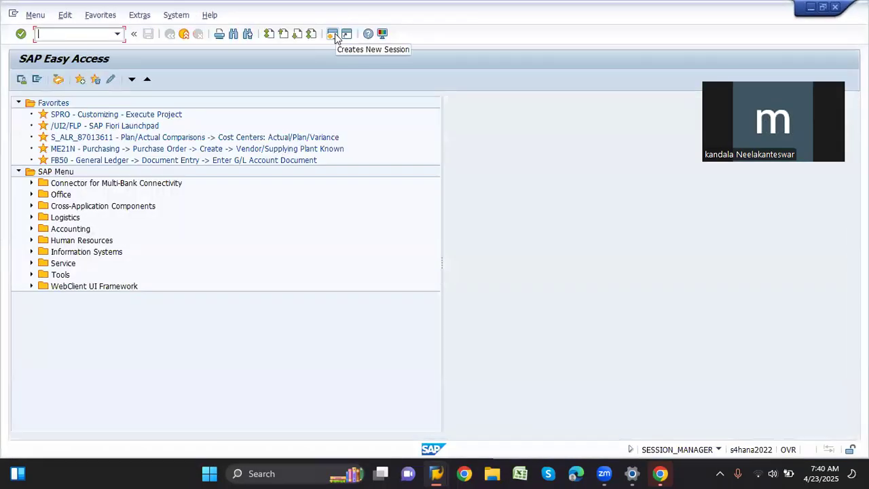
pyautogui.hotkey('alt', 'Tab')
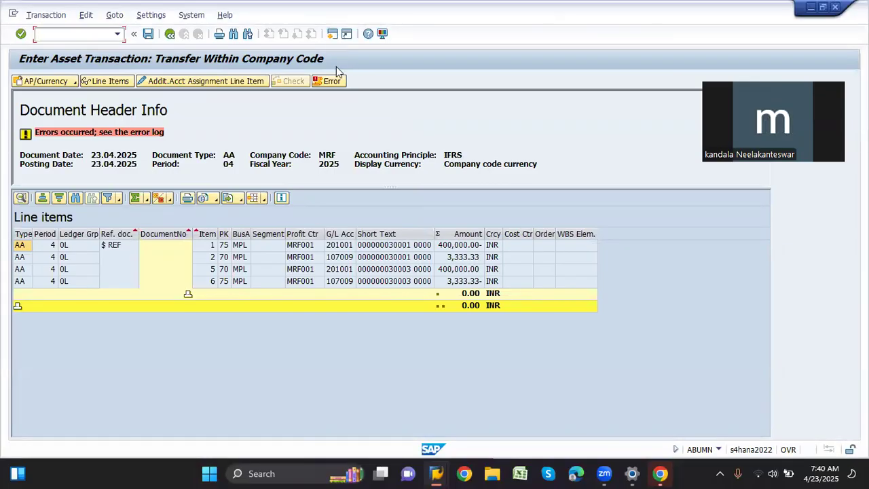
pyautogui.click(332, 82)
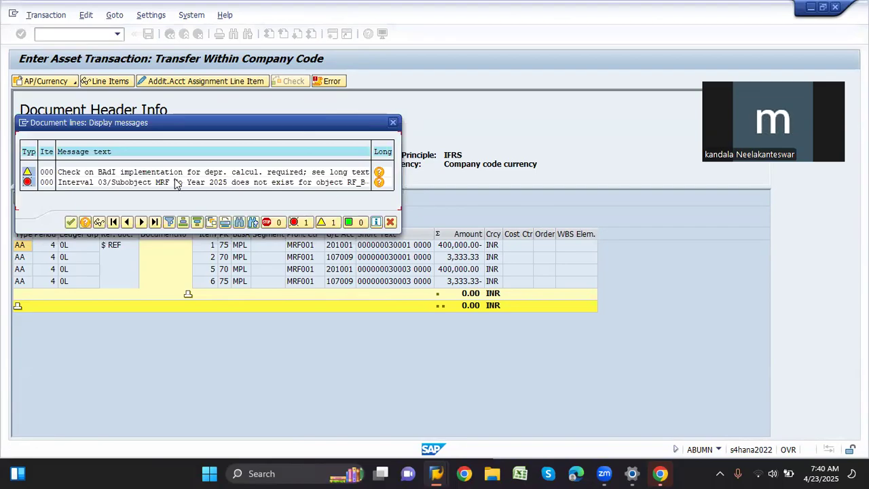
pyautogui.click(380, 183)
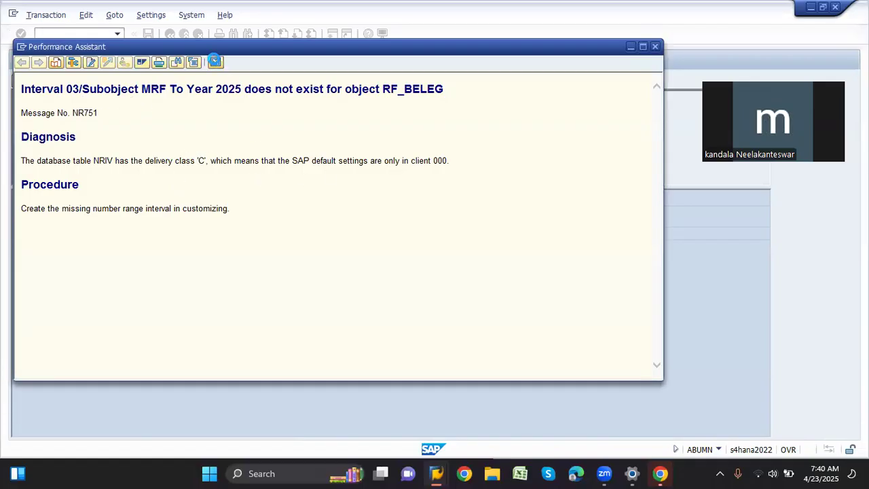
pyautogui.click(215, 62)
pyautogui.click(393, 123)
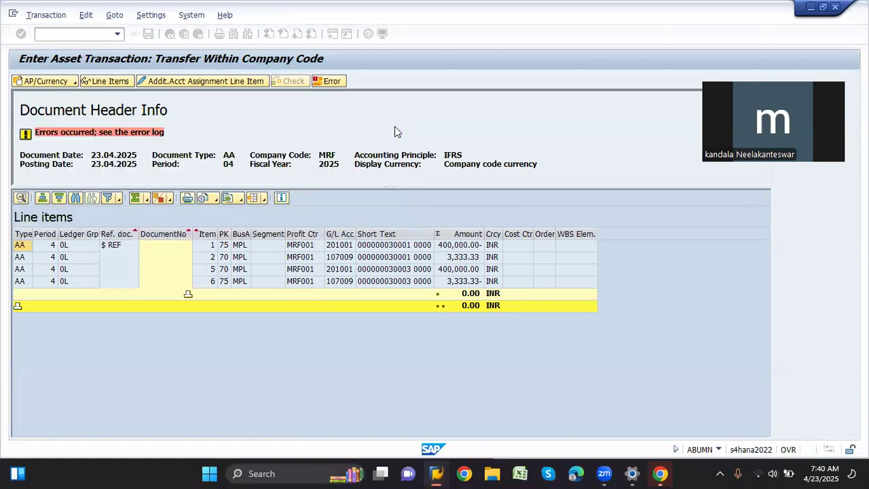
# In the new session, run transaction FBN1 and open the accounting document number intervals of company code MRF for editing
pyautogui.hotkey('alt', 'Tab')
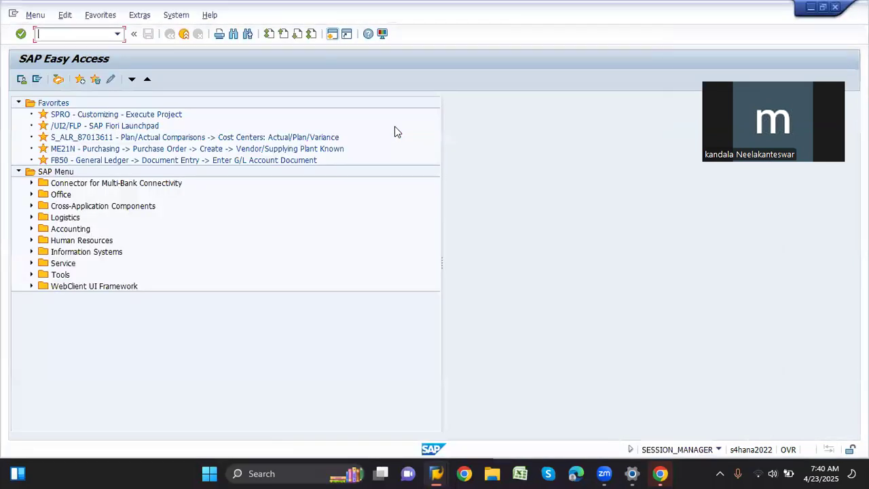
pyautogui.write('fbn1')
pyautogui.press('Return')
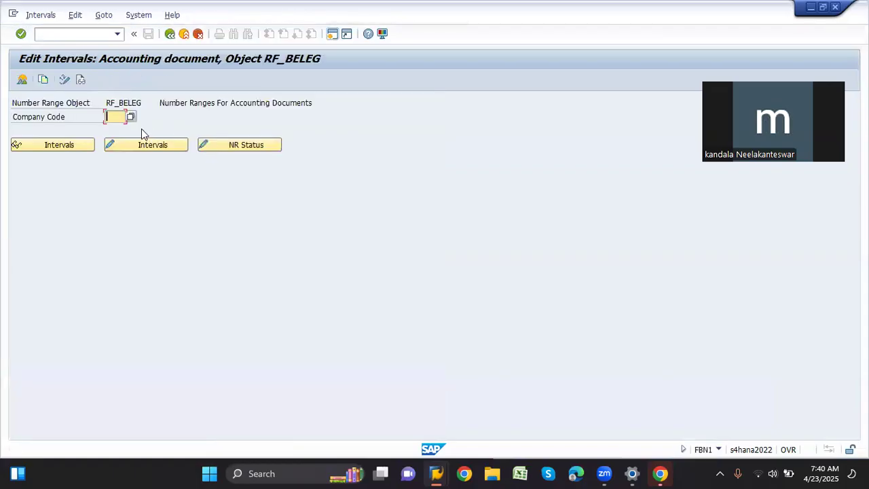
pyautogui.write('MRF')
pyautogui.click(140, 144)
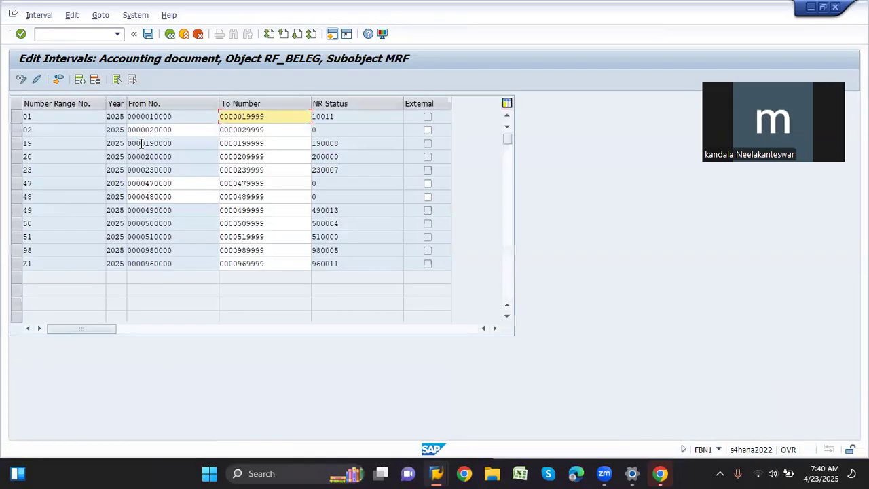
# Add number range interval 03 for year 2025 from 30000 to 39999 and save it
pyautogui.click(80, 82)
pyautogui.write('03')
pyautogui.press('Tab')
pyautogui.write('2025')
pyautogui.press('Tab')
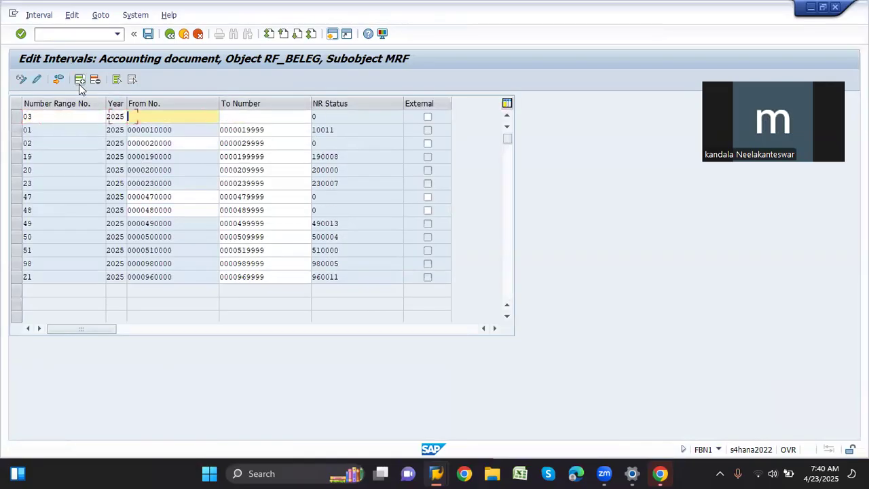
pyautogui.write('30000')
pyautogui.press('Tab')
pyautogui.write('39999')
pyautogui.press('Return')
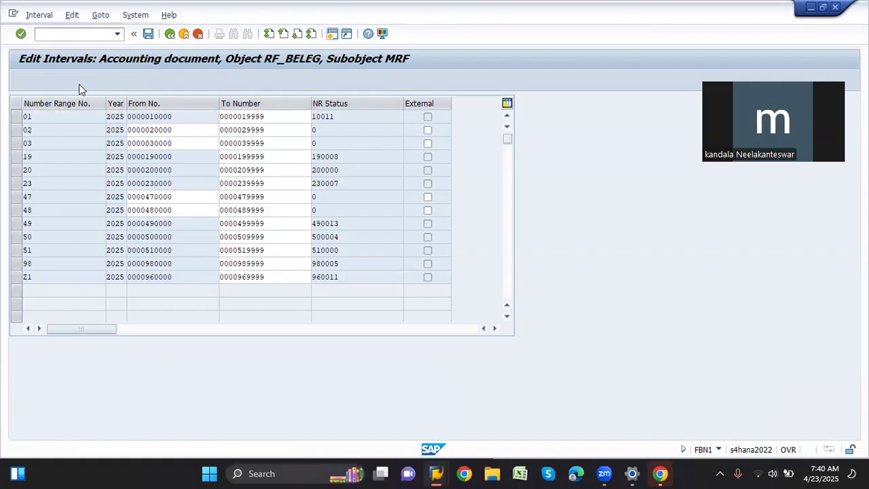
pyautogui.hotkey('ctrl', 's')
pyautogui.press('Return')
# Return to the asset transfer entry and set the partial transfer's amount posted to 200000 INR
pyautogui.hotkey('alt', 'Tab')
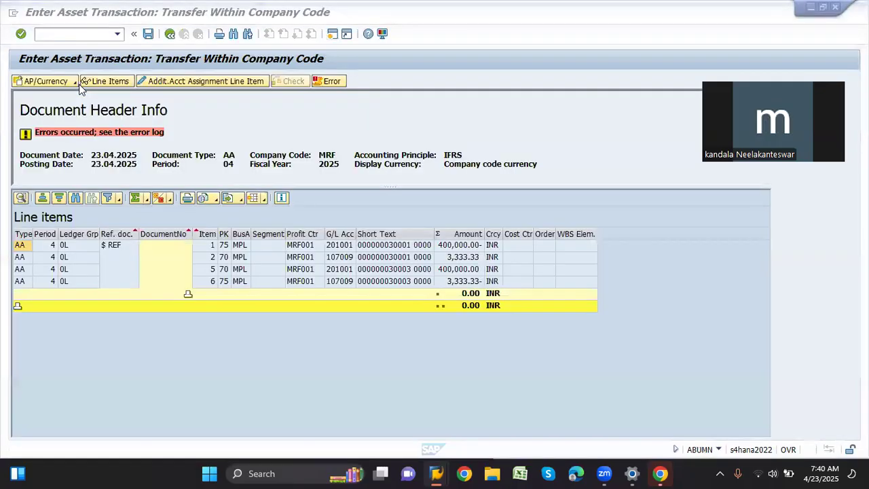
pyautogui.click(169, 34)
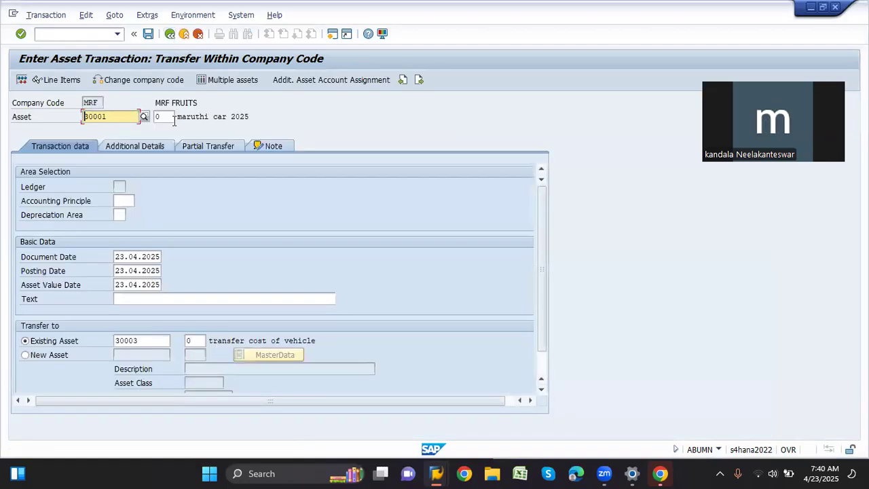
pyautogui.click(193, 147)
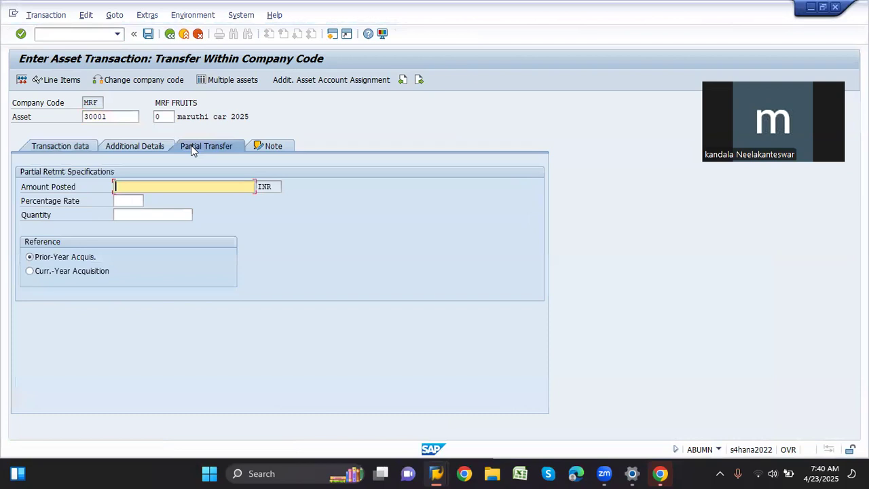
pyautogui.write('200000')
pyautogui.press('Return')
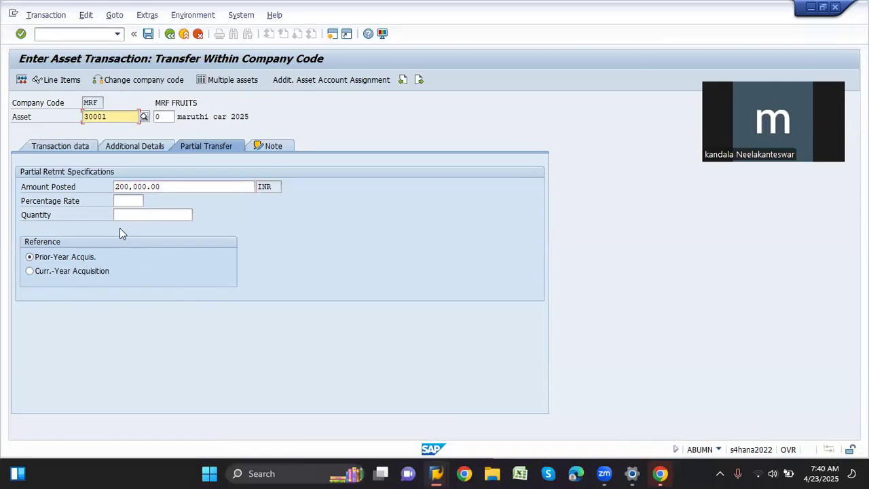
# Review the transfer's additional details, then simulate the posting and read the resulting messages
pyautogui.click(124, 145)
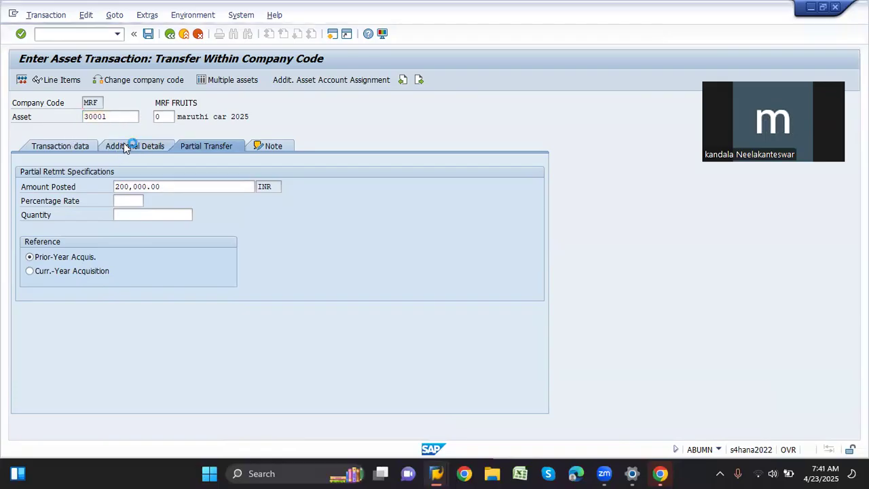
pyautogui.click(50, 148)
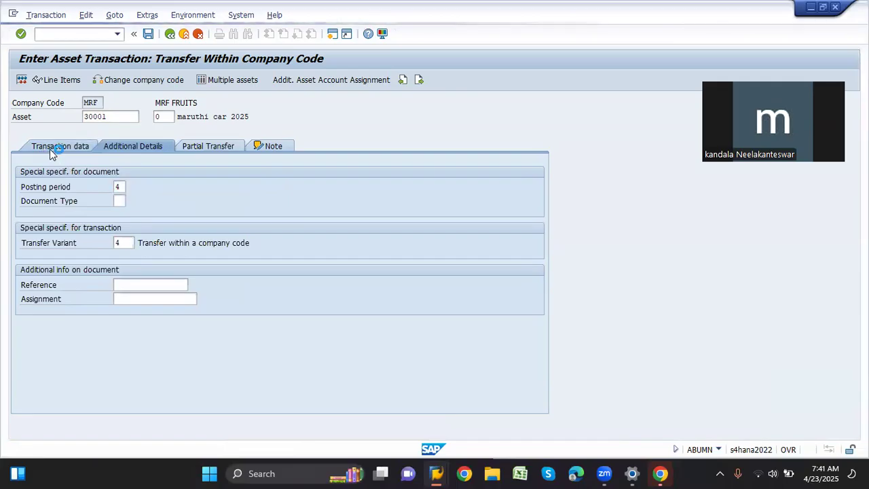
pyautogui.click(24, 77)
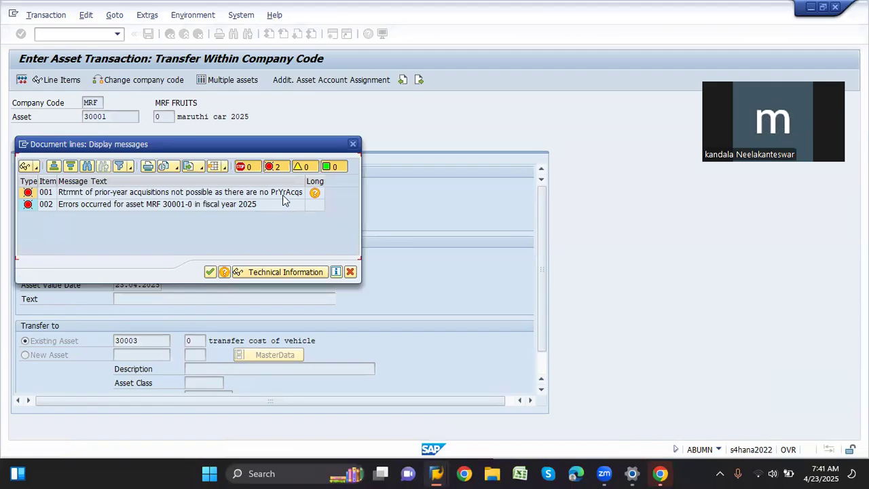
pyautogui.click(352, 145)
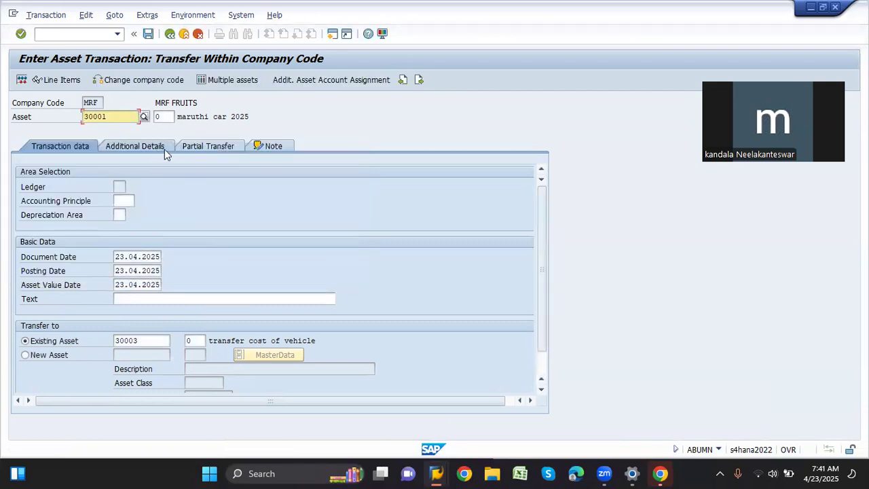
# Set the partial transfer's reference to current-year acquisition and simulate the posting again
pyautogui.click(205, 146)
pyautogui.click(30, 271)
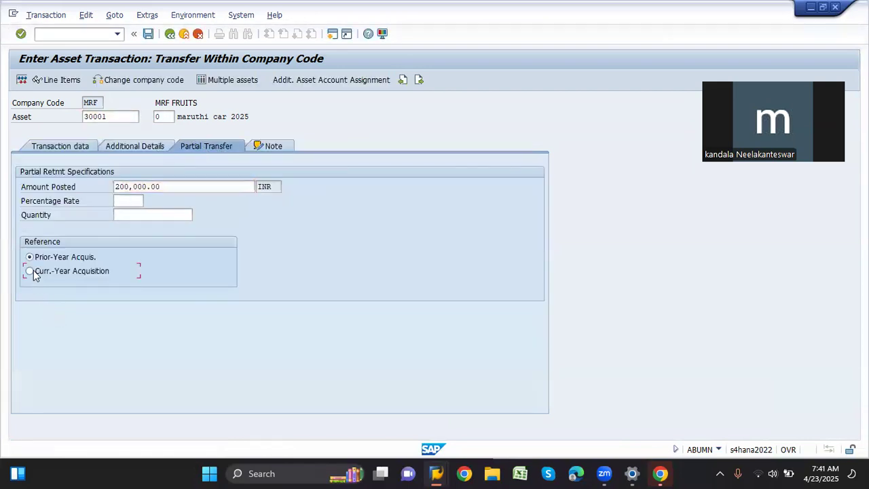
pyautogui.click(21, 82)
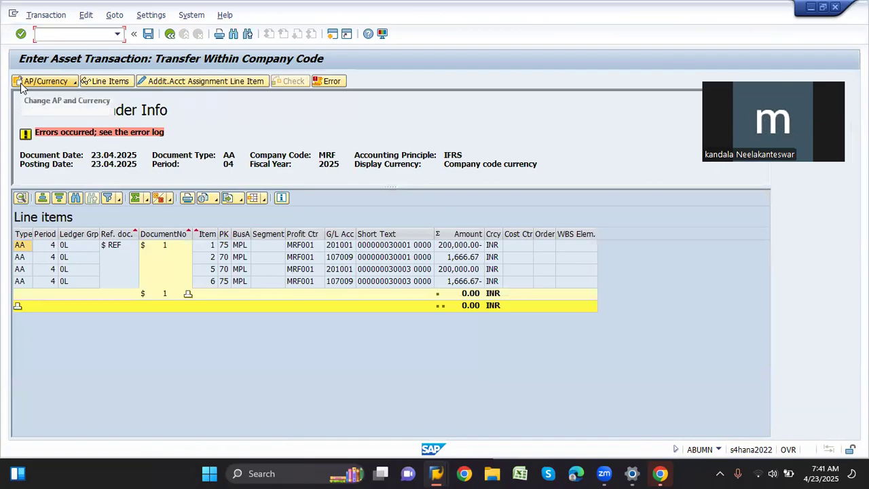
# Read the error about the document number for type AA and ledger MR, and follow its link to the document type customizing
pyautogui.click(328, 81)
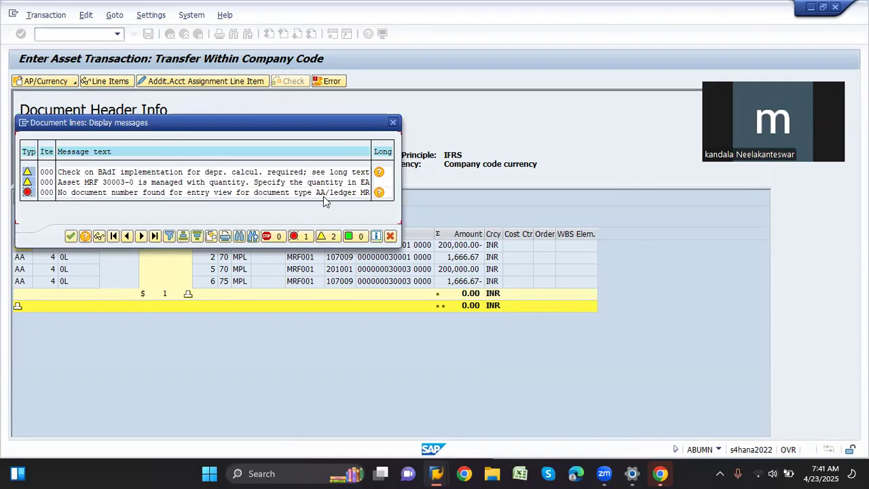
pyautogui.click(378, 193)
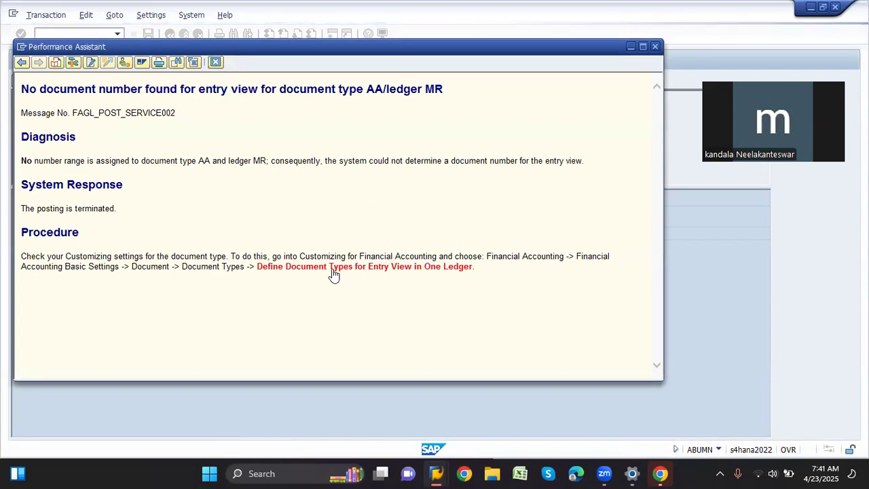
pyautogui.click(334, 268)
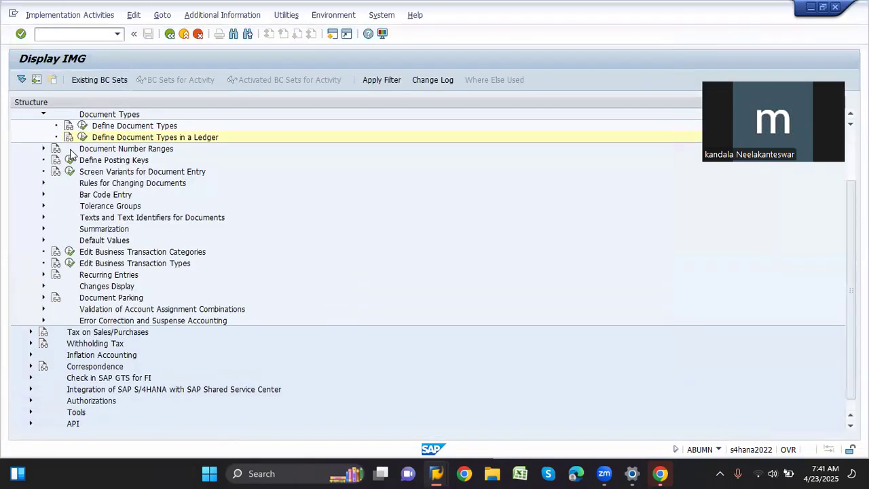
# Open the Define Document Types in a Ledger activity for ledger MR
pyautogui.click(82, 128)
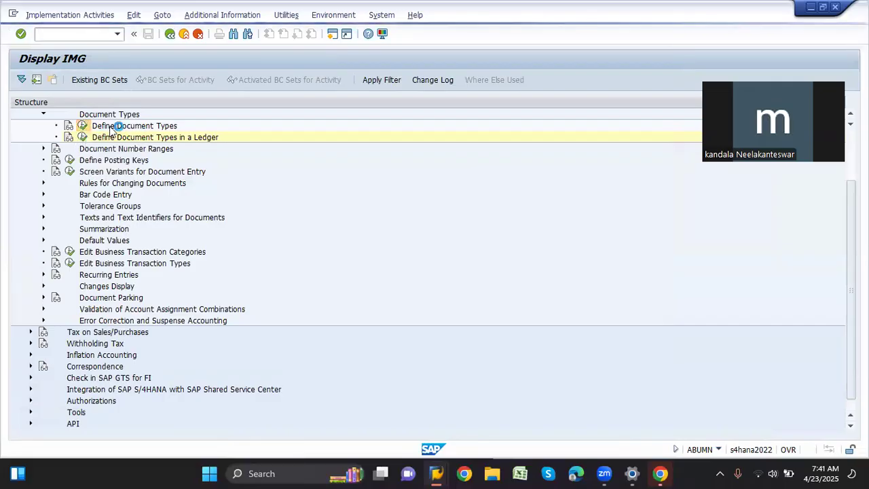
pyautogui.click(171, 34)
pyautogui.click(81, 137)
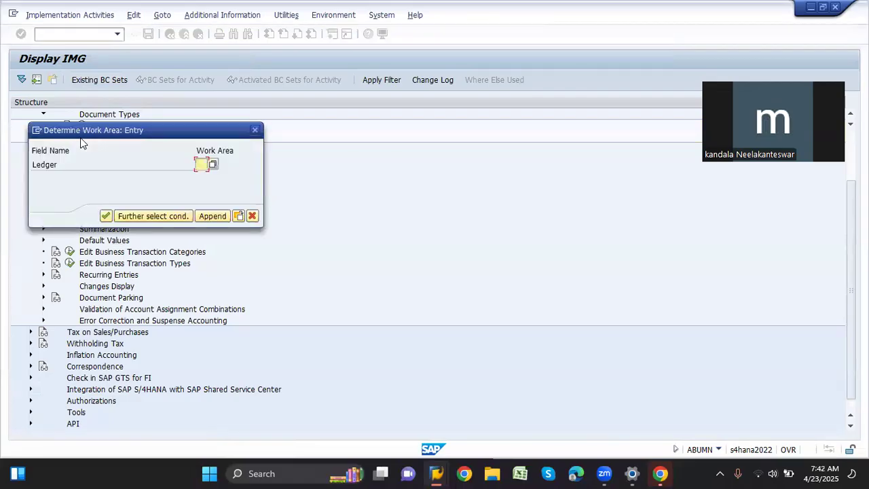
pyautogui.press('space')
pyautogui.press('Down')
pyautogui.press('Return')
pyautogui.press('Return')
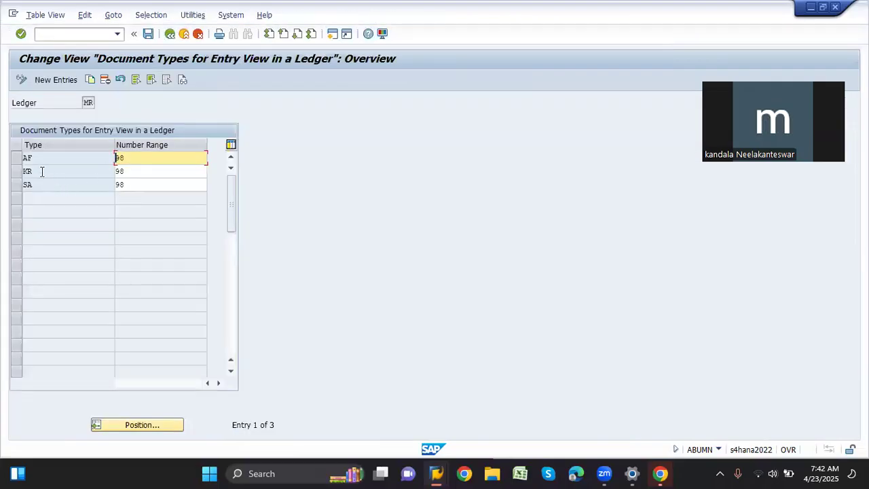
# Add document type AA with number range 99 for ledger MR, save it to the proposed customizing request, and return to the IMG structure
pyautogui.click(57, 79)
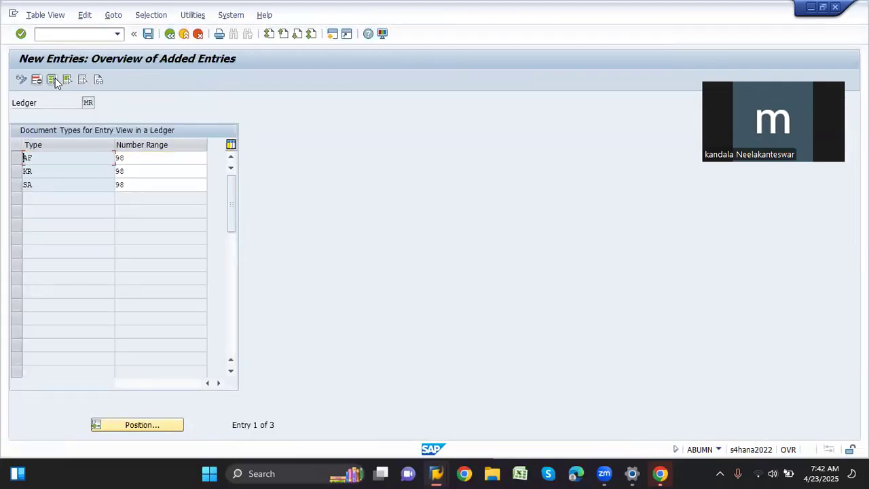
pyautogui.write('aa')
pyautogui.press('Tab')
pyautogui.write('99')
pyautogui.press('Return')
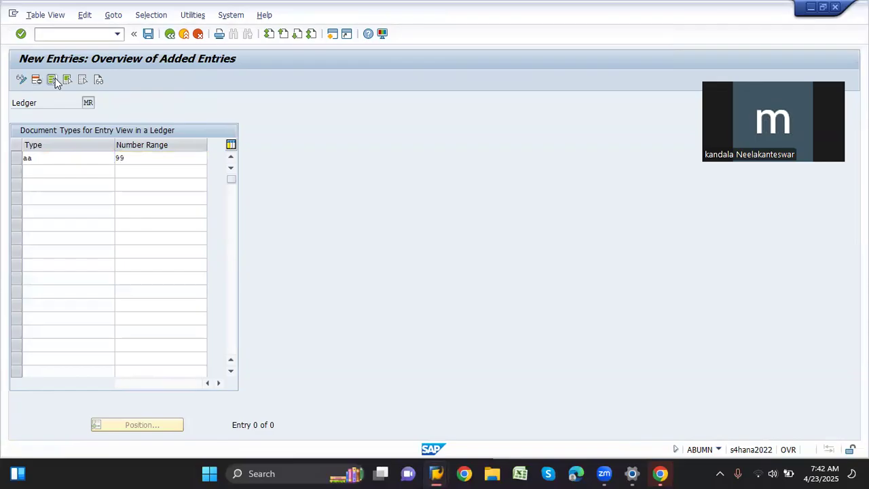
pyautogui.hotkey('ctrl', 's')
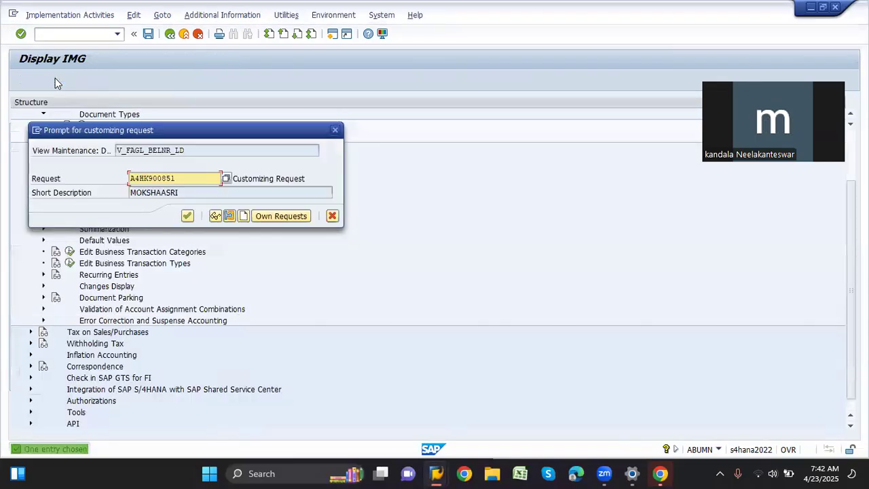
pyautogui.press('Return')
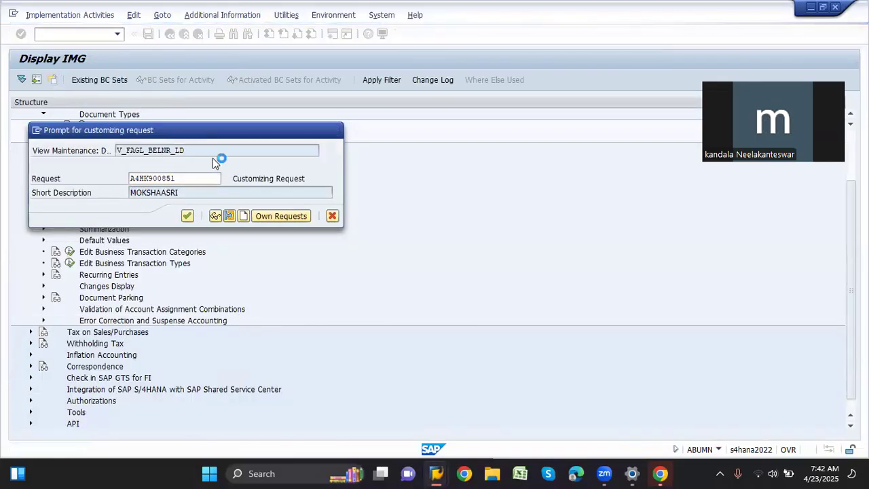
pyautogui.click(171, 37)
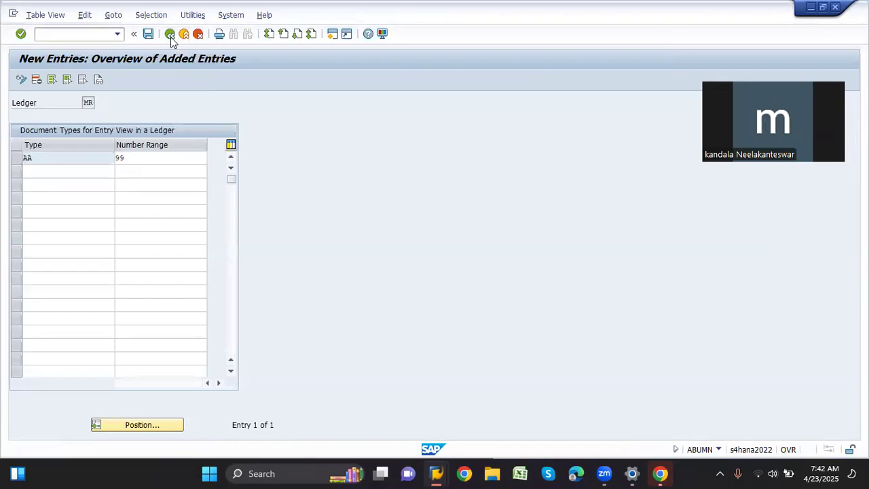
pyautogui.click(170, 36)
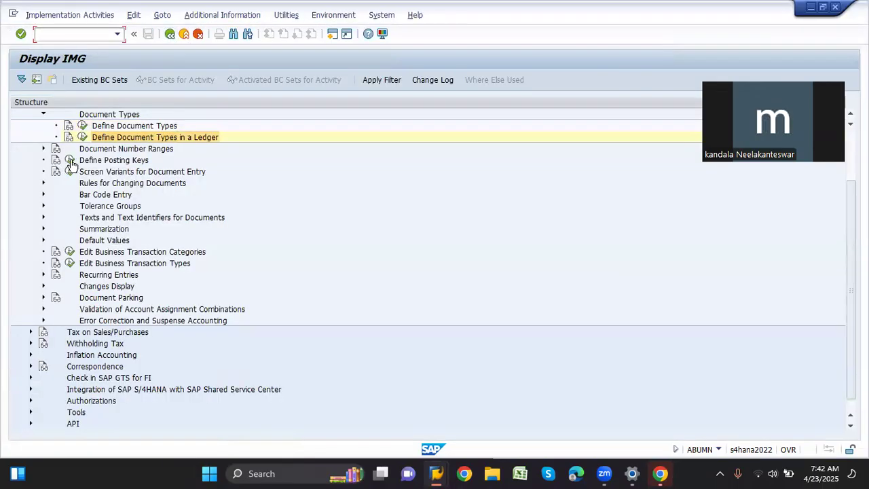
# Switch to the open session for editing accounting document number range intervals in company code MRF
pyautogui.click(43, 149)
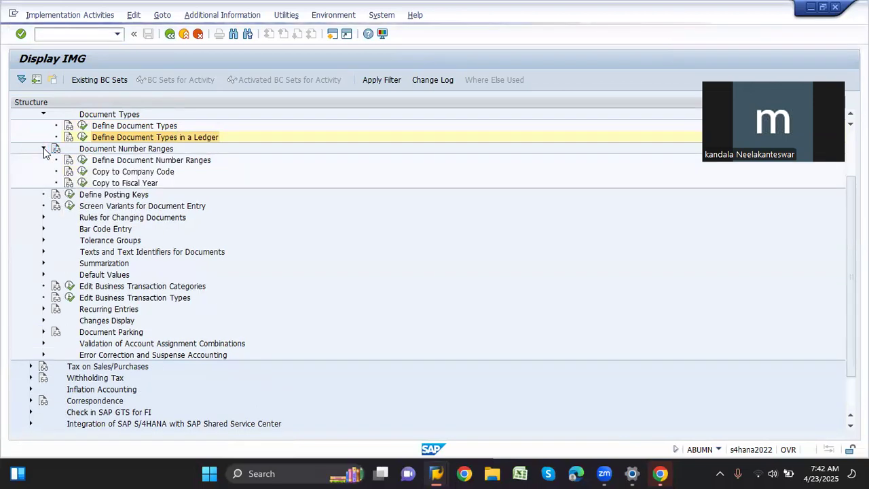
pyautogui.press('super+Tab')
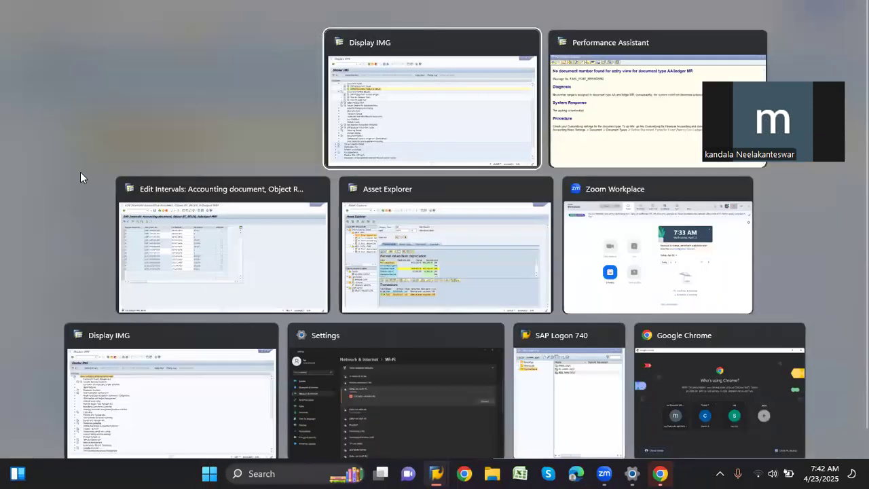
pyautogui.click(208, 280)
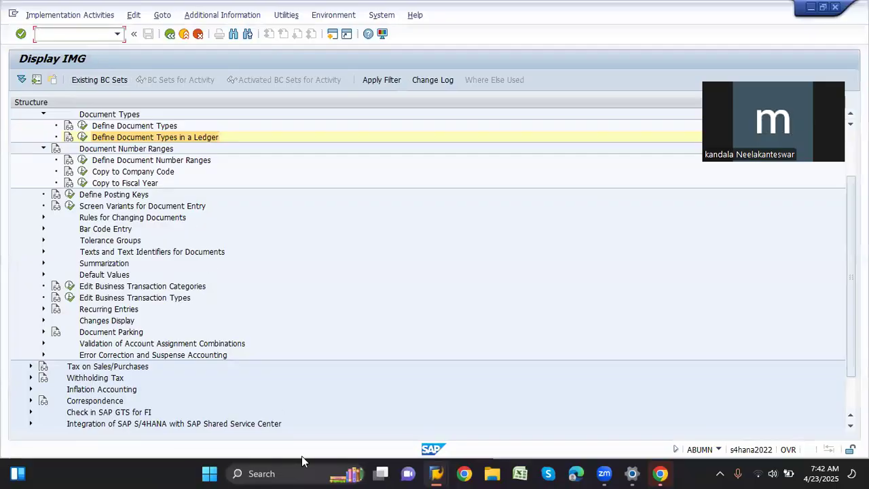
pyautogui.click(448, 474)
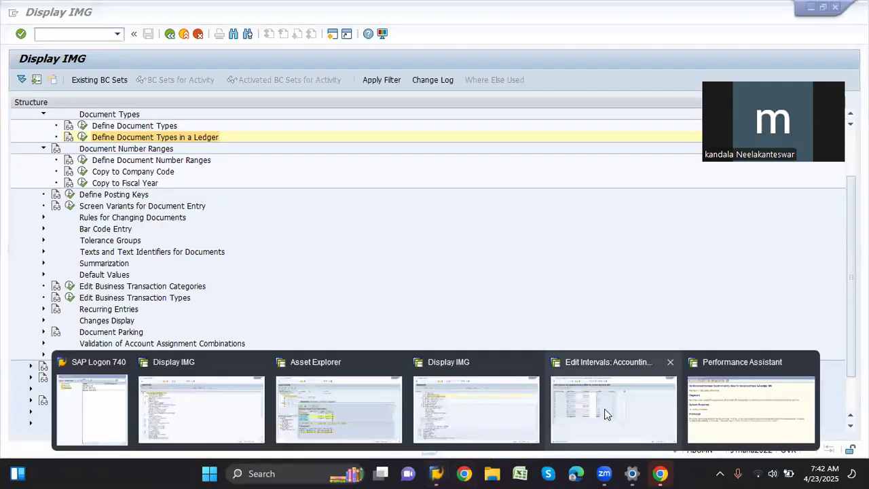
pyautogui.click(651, 405)
# Insert number range 99 for year 2025 from 990000 to 999999, save the intervals, and exit the maintenance
pyautogui.click(81, 80)
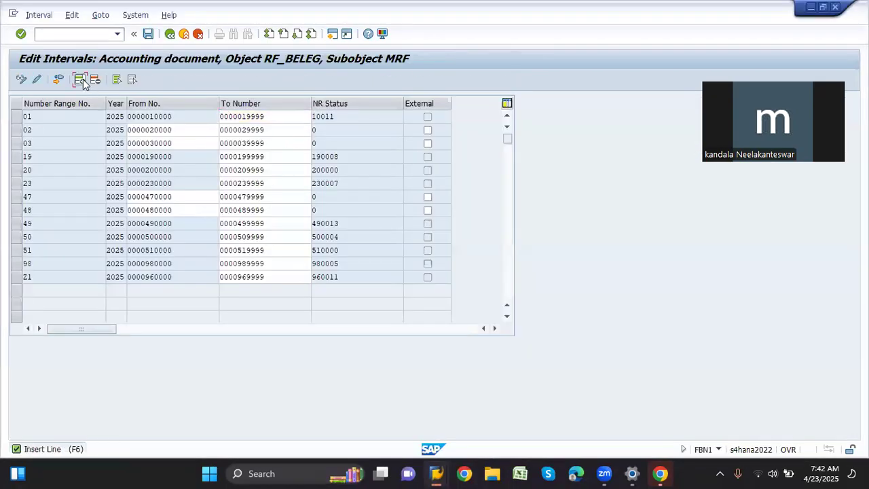
pyautogui.write('99')
pyautogui.press('Tab')
pyautogui.write('2025')
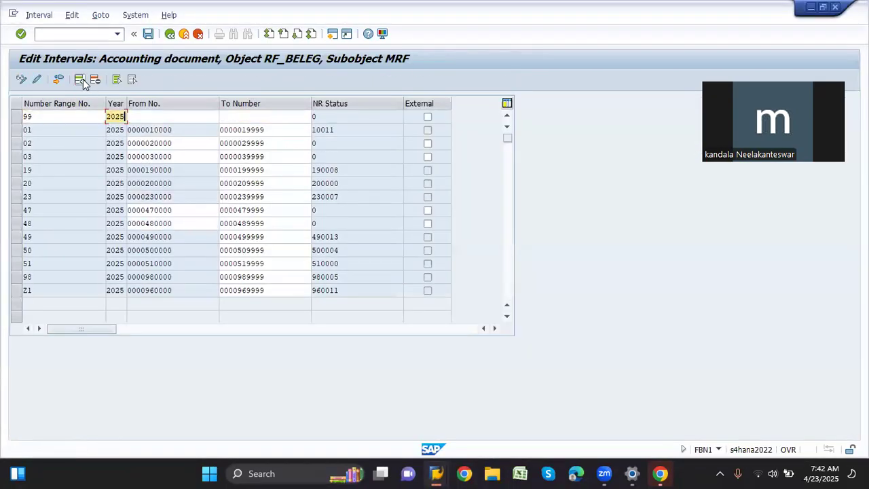
pyautogui.press('Tab')
pyautogui.write('99000')
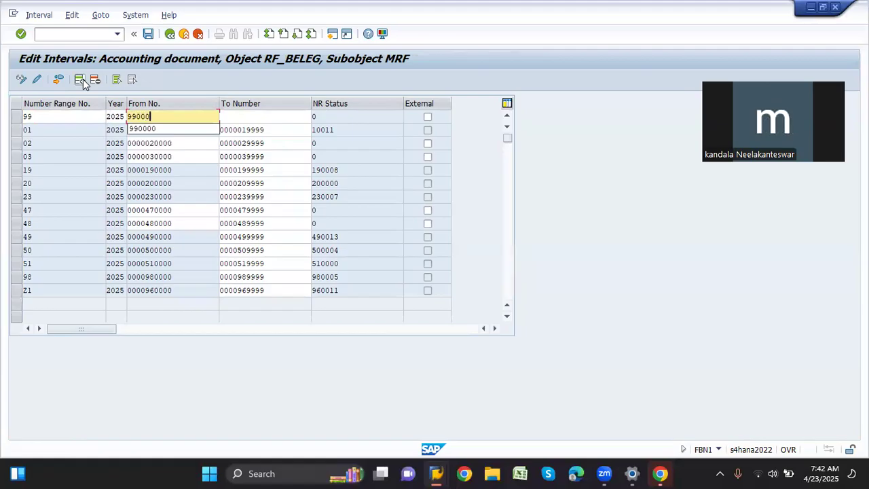
pyautogui.write('0')
pyautogui.press('Tab')
pyautogui.write('999999')
pyautogui.press('Return')
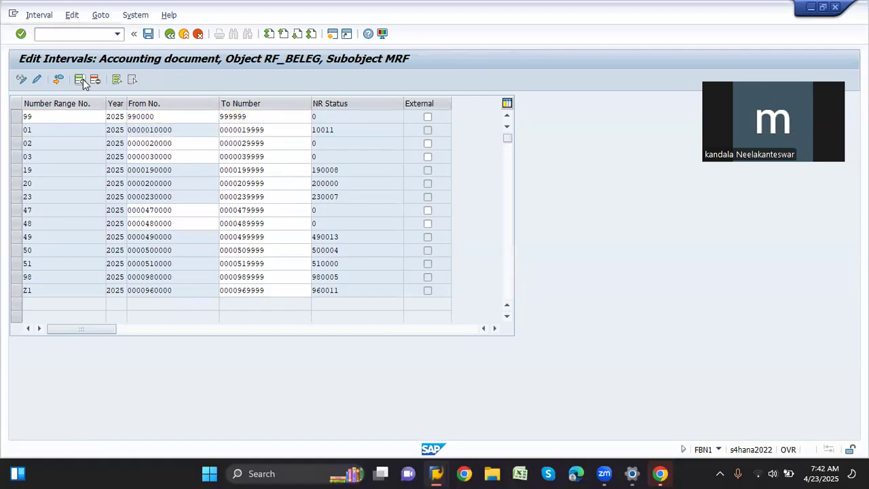
pyautogui.hotkey('ctrl', 's')
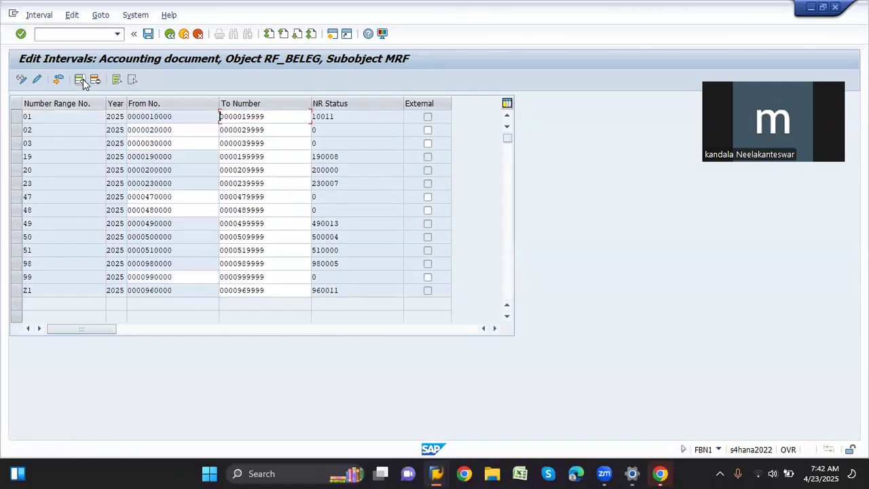
pyautogui.hotkey('shift', 'F3')
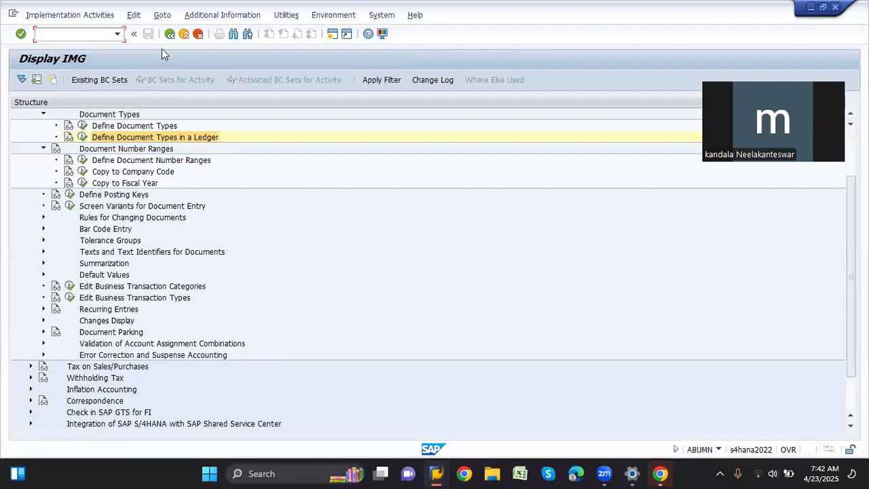
# Leave the customizing, close the error's long text and message log, and return to the asset transfer entry for 30001
pyautogui.click(170, 35)
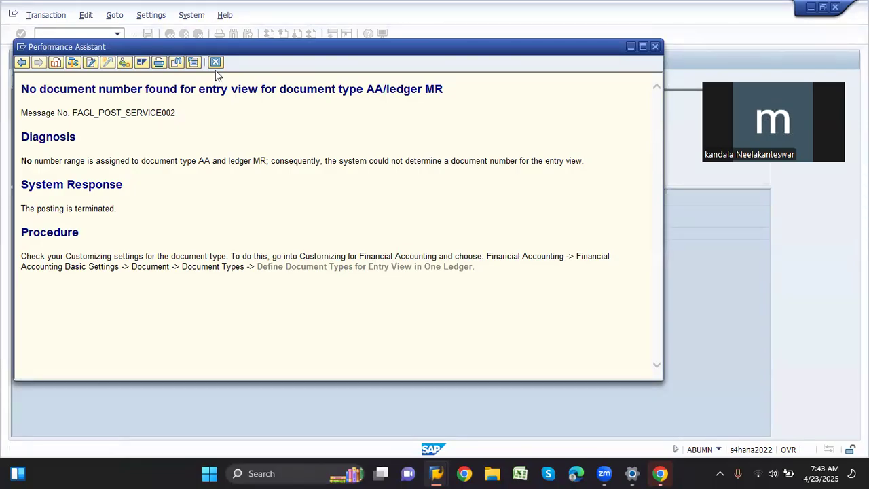
pyautogui.click(216, 62)
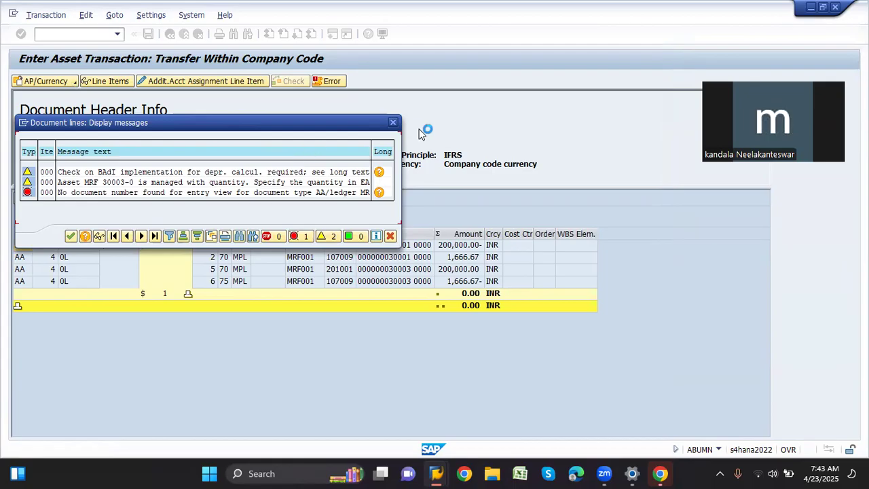
pyautogui.click(392, 123)
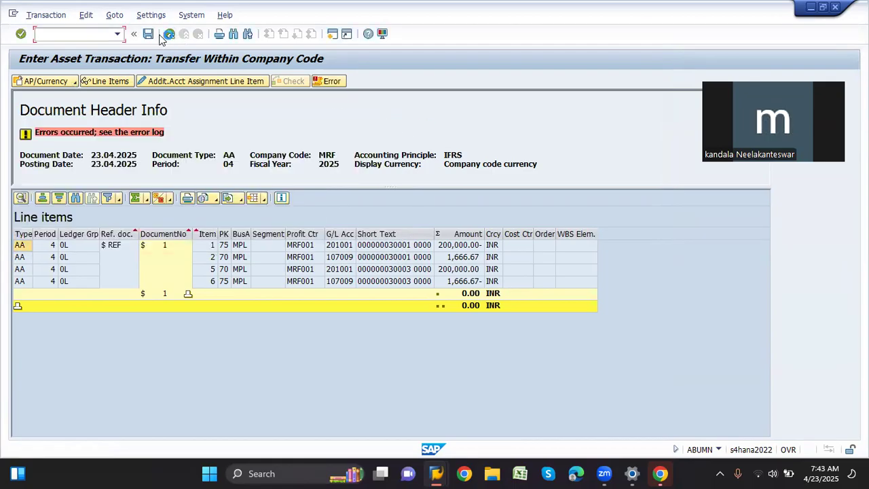
pyautogui.click(171, 33)
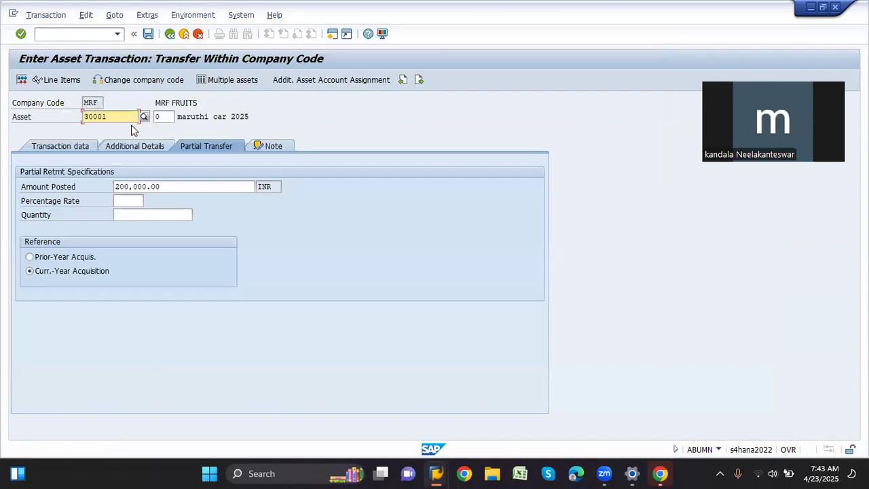
# Simulate the transfer posting again and check its error log for remaining messages
pyautogui.click(21, 80)
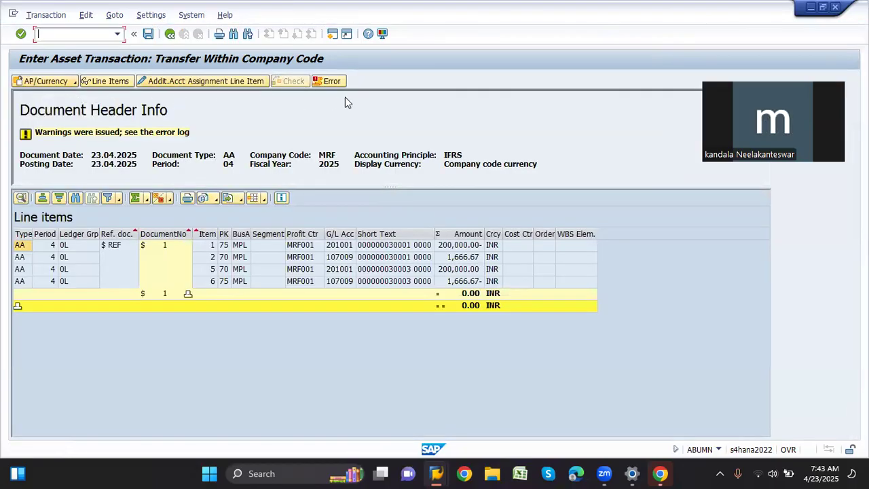
pyautogui.click(330, 81)
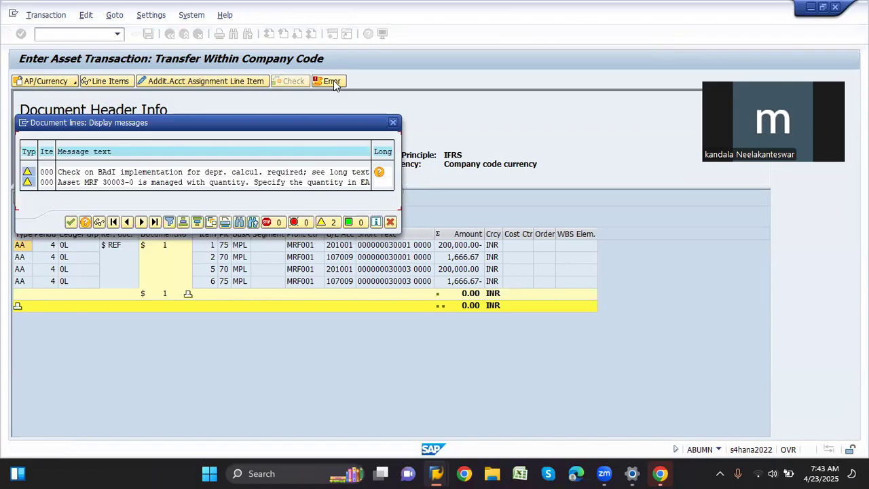
pyautogui.click(71, 222)
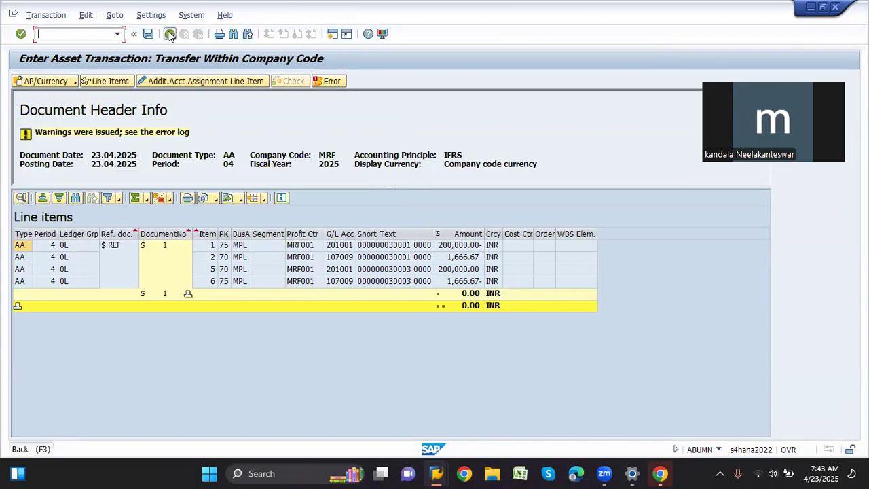
# Post the partial transfer from asset 30001, acknowledge the posting messages, and exit the transfer transaction
pyautogui.click(170, 34)
pyautogui.click(148, 35)
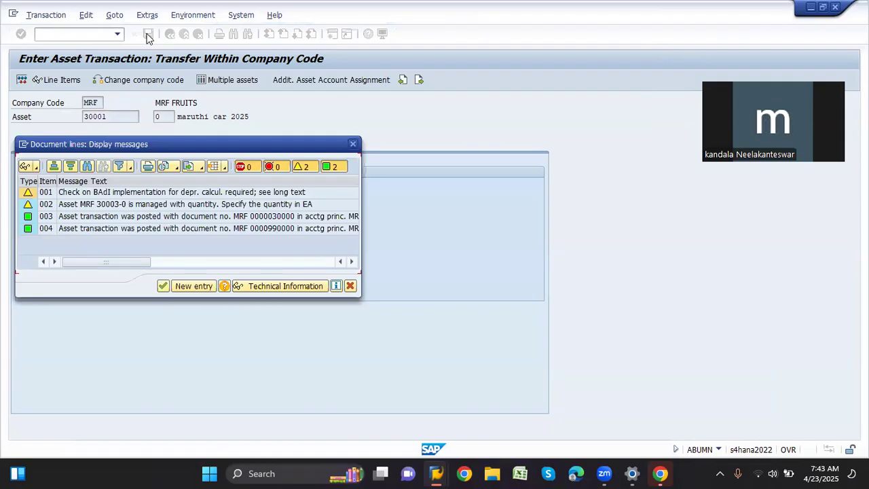
pyautogui.press('Return')
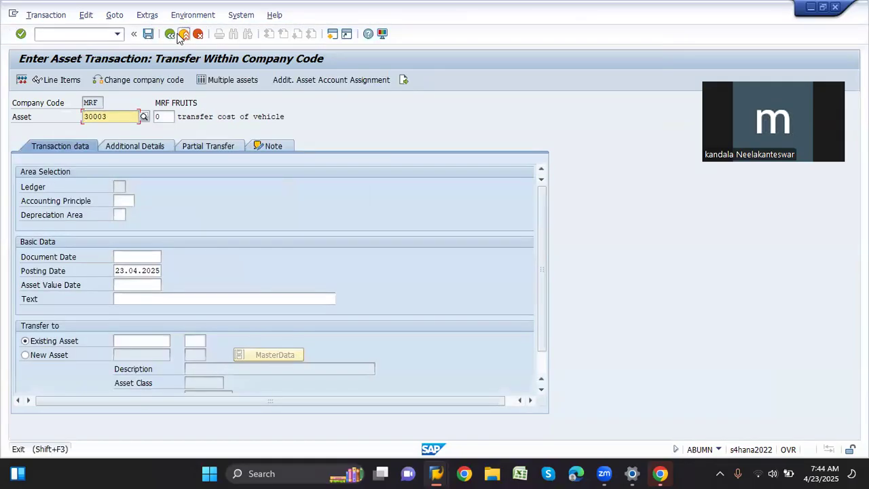
pyautogui.click(180, 36)
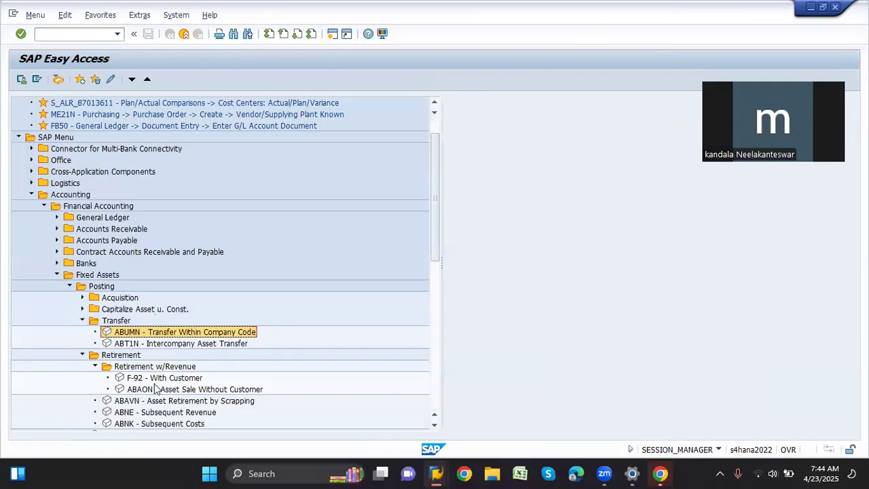
# Open transaction AW01N and check the 2025 values of asset 30003 in company code MRF
pyautogui.click(153, 378)
pyautogui.click(155, 388)
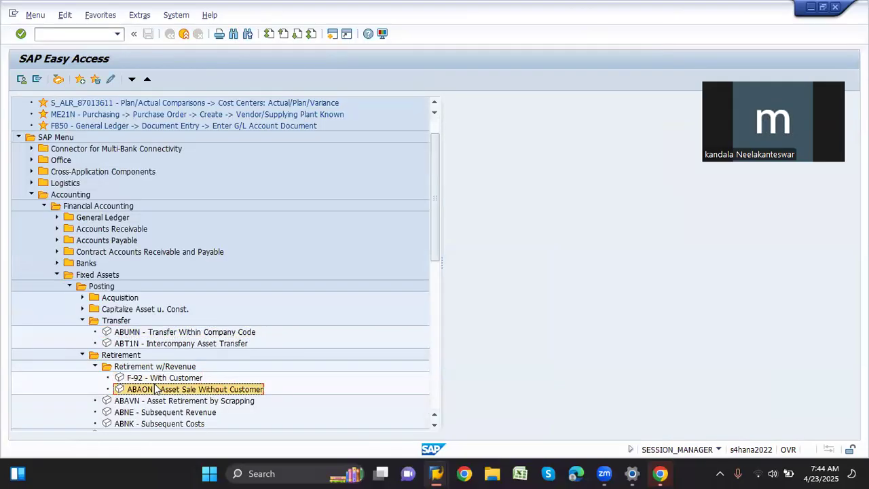
pyautogui.click(51, 38)
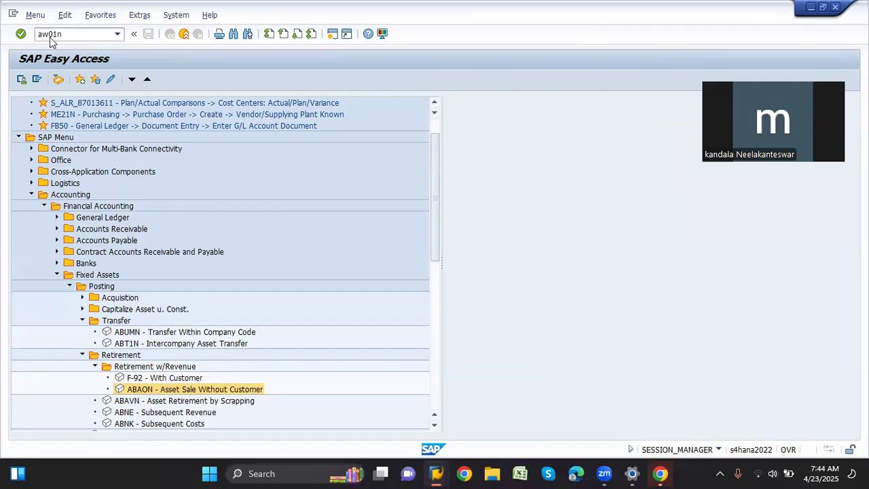
pyautogui.press('Return')
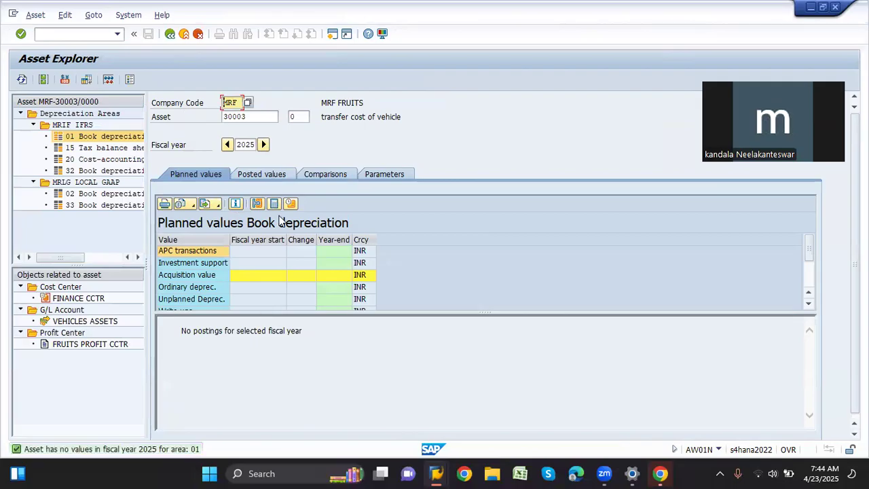
pyautogui.click(259, 119)
pyautogui.press('Return')
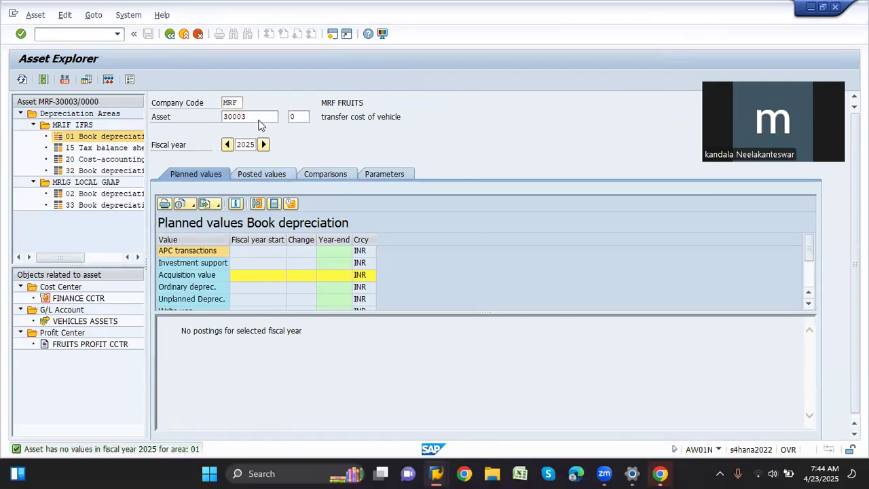
# Display asset 30001 in the Asset Explorer, acknowledge the message, and view its planned values for fiscal year 2026
pyautogui.click(259, 119)
pyautogui.press('BackSpace')
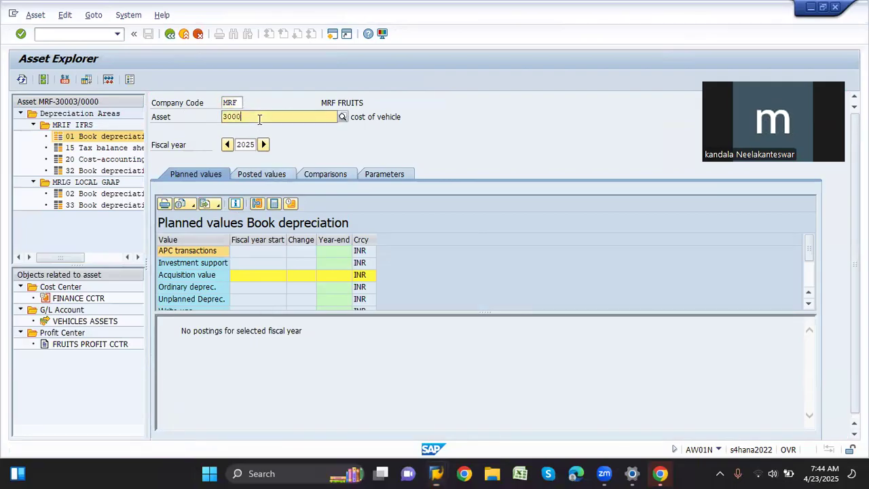
pyautogui.write('1')
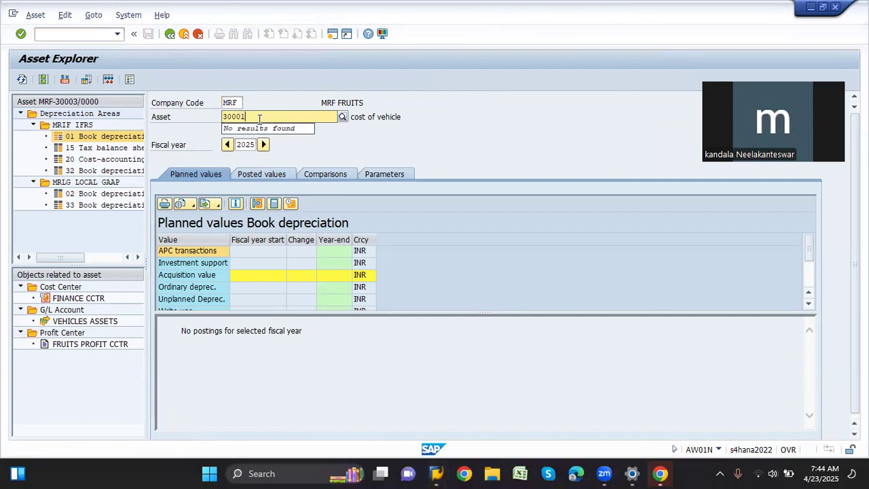
pyautogui.press('Return')
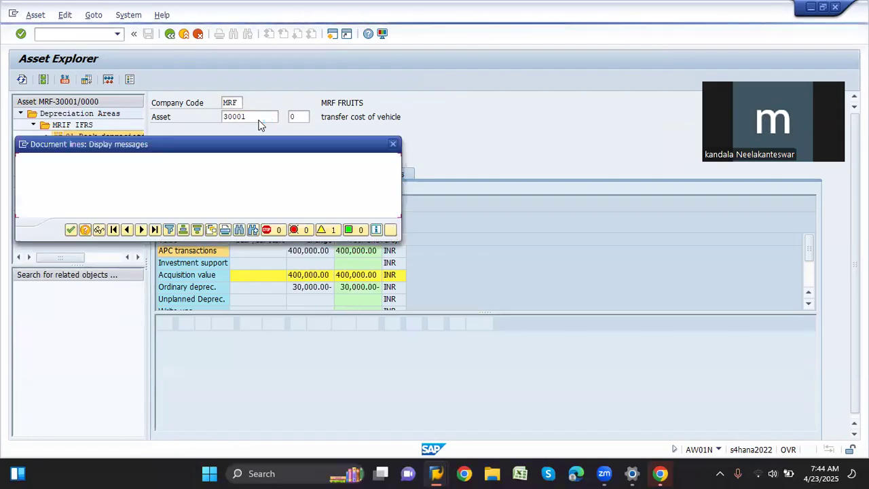
pyautogui.click(71, 230)
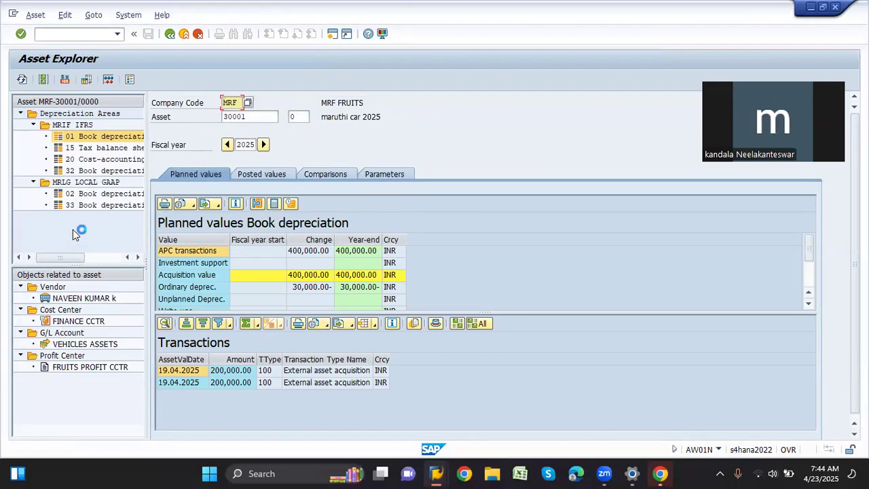
pyautogui.click(261, 146)
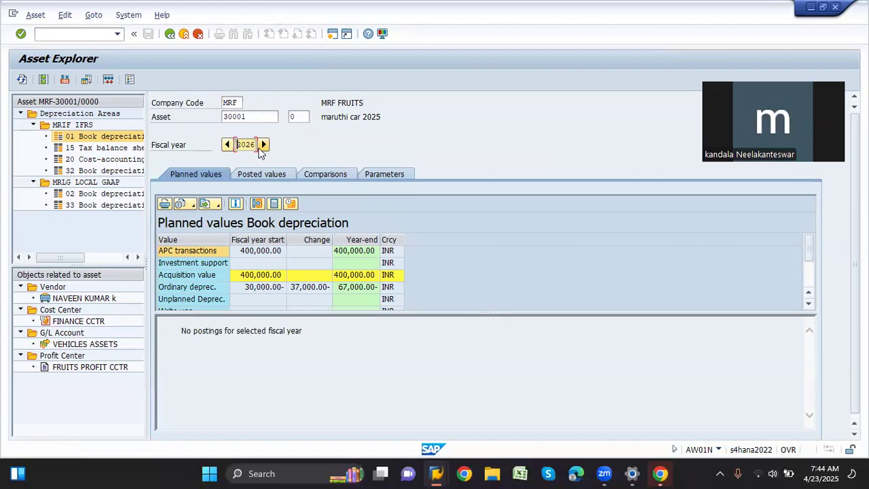
# Set the fiscal year back to 2025, display asset 30002, and acknowledge the depreciation message
pyautogui.click(228, 144)
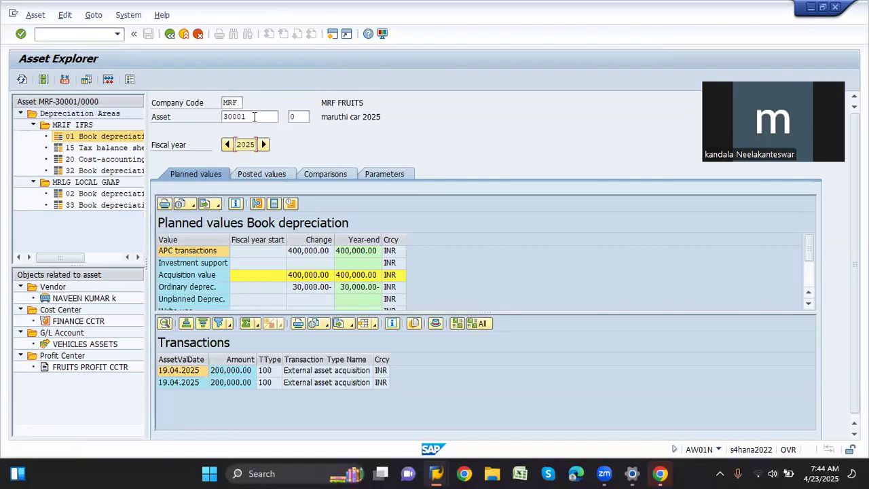
pyautogui.click(254, 117)
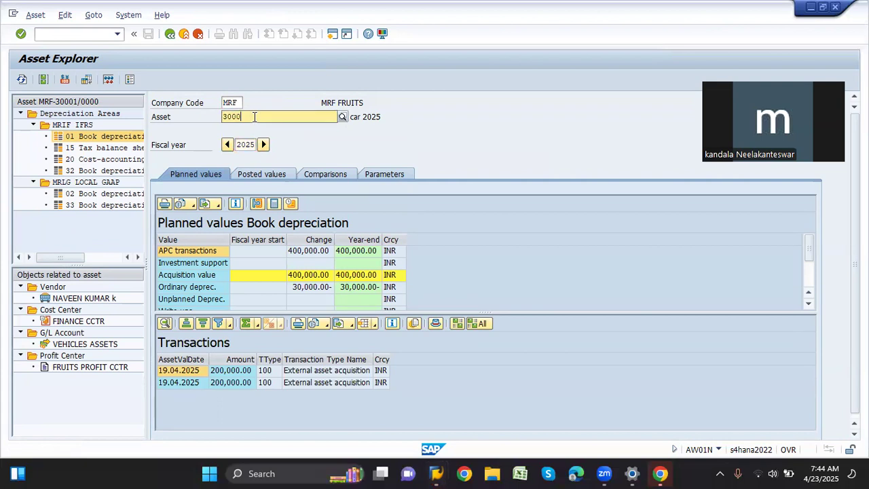
pyautogui.press('BackSpace')
pyautogui.write('2')
pyautogui.press('Return')
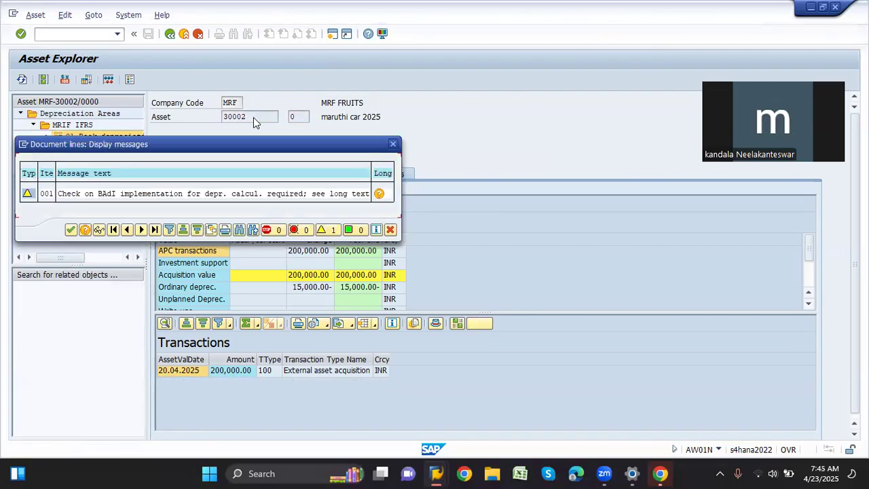
pyautogui.press('Return')
# Display asset 30003 and examine its acquiring transfer transaction, depreciation, and year-by-year comparison of values
pyautogui.click(254, 117)
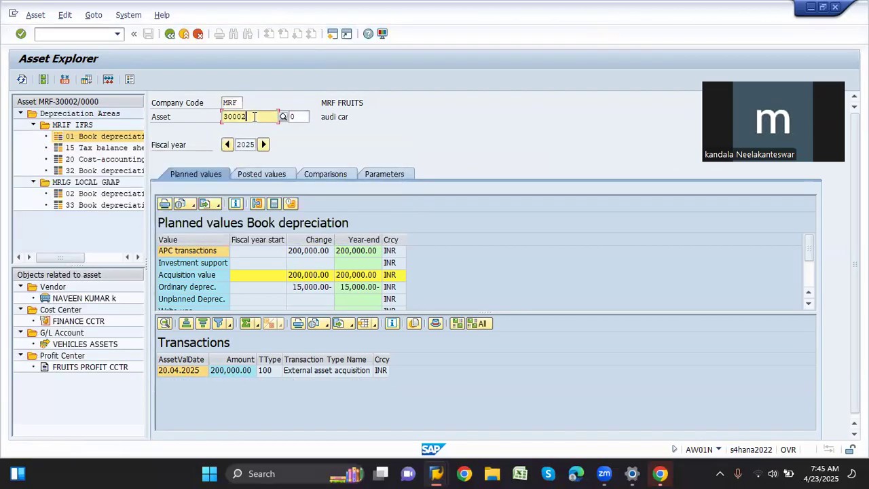
pyautogui.press('BackSpace')
pyautogui.write('3')
pyautogui.press('Return')
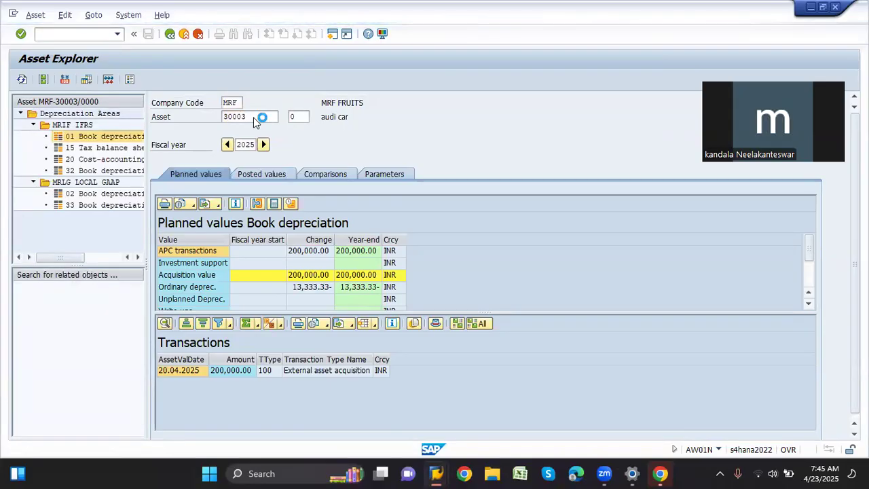
pyautogui.press('Return')
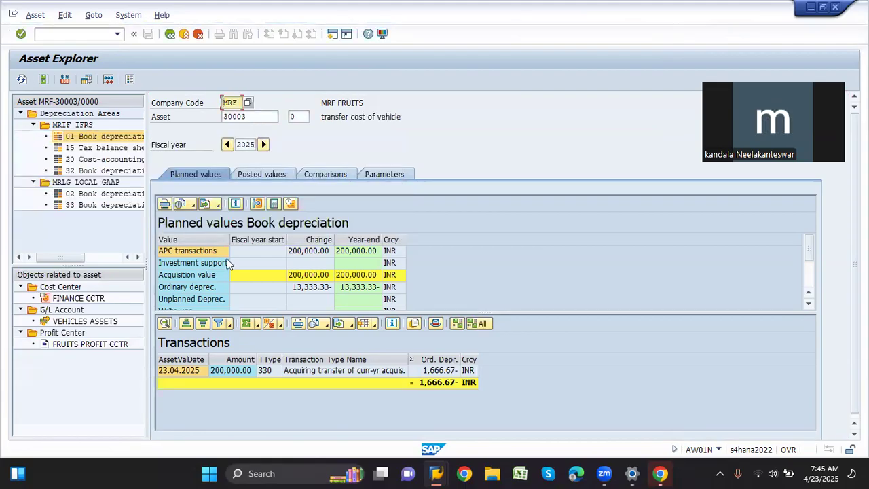
pyautogui.click(316, 371)
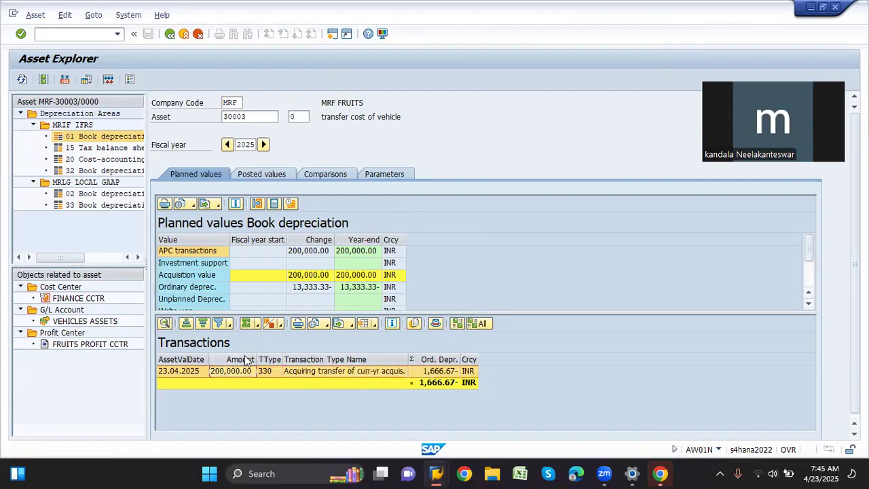
pyautogui.click(295, 289)
pyautogui.click(342, 176)
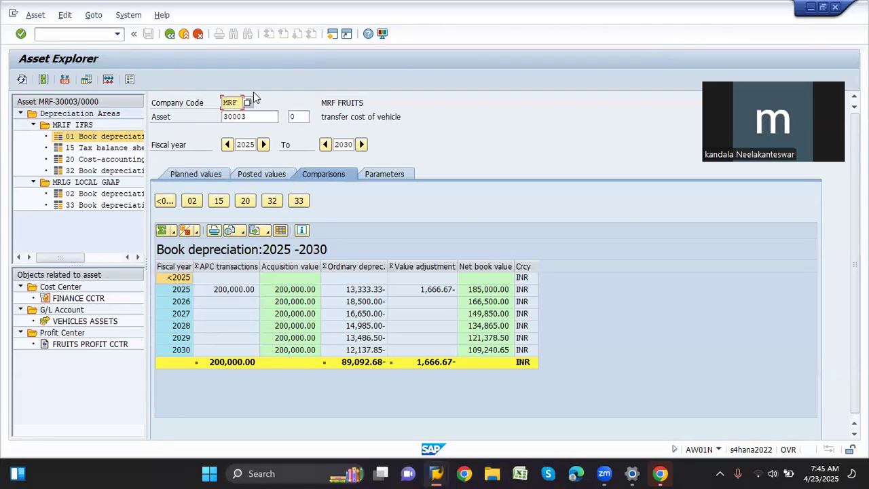
# View the comparison for asset 30001 and inspect the retirement transfer of 23.04.2025 in its planned values
pyautogui.click(251, 116)
pyautogui.press('BackSpace')
pyautogui.write('1')
pyautogui.press('Return')
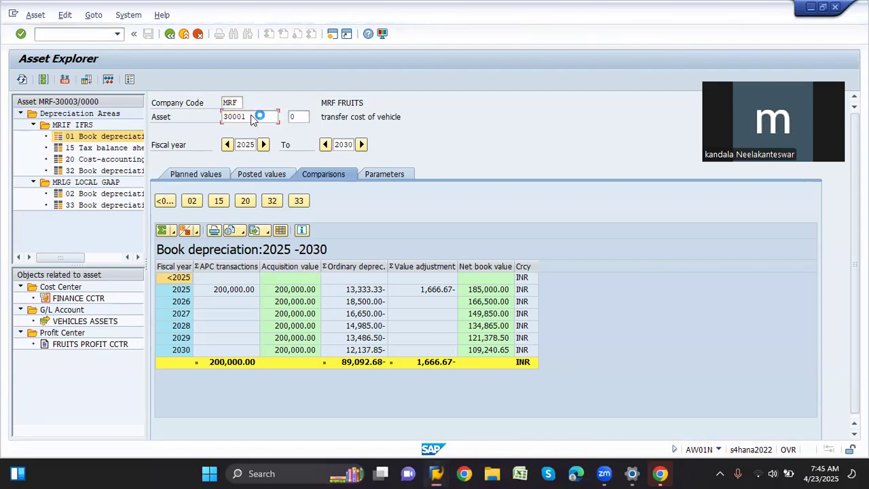
pyautogui.press('Return')
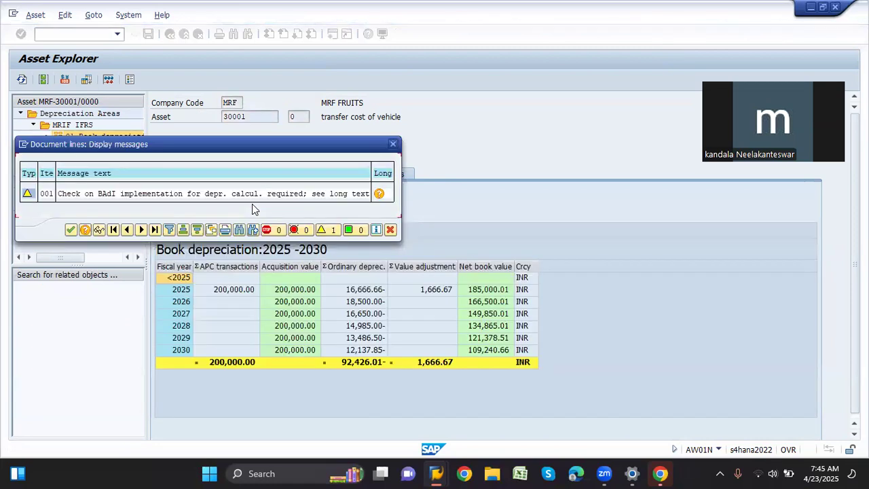
pyautogui.click(71, 230)
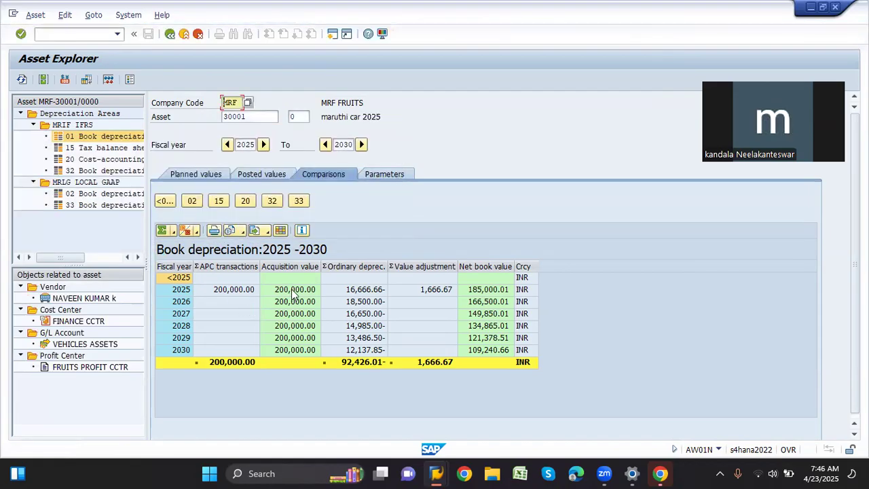
pyautogui.click(200, 173)
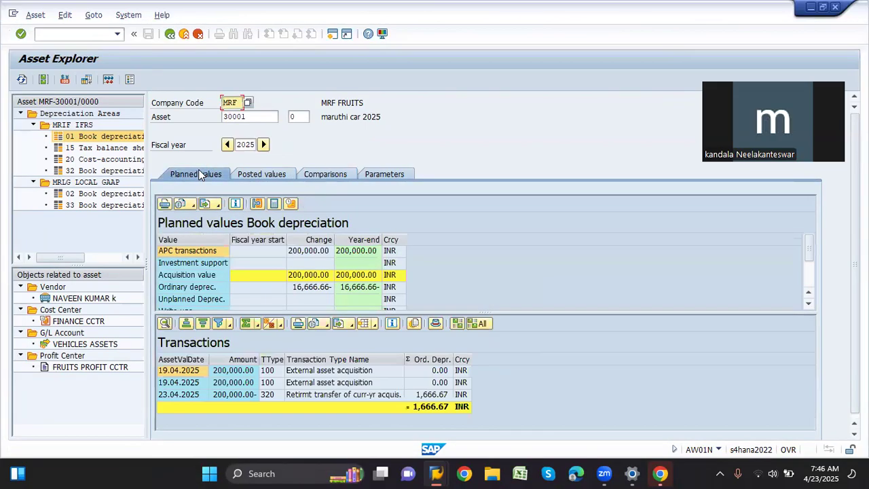
pyautogui.click(310, 395)
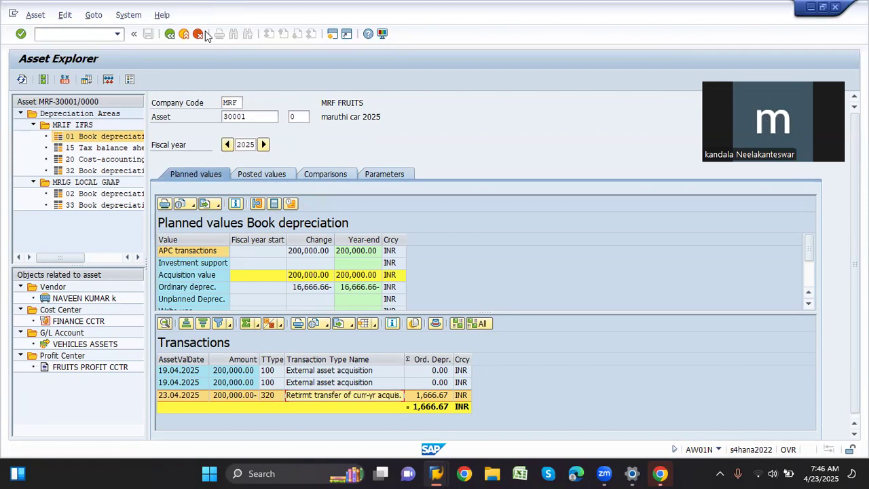
# Switch to the other Asset Explorer session for asset 30001 and check the 2025 ordinary depreciation in its year comparison
pyautogui.moveTo(437, 473)
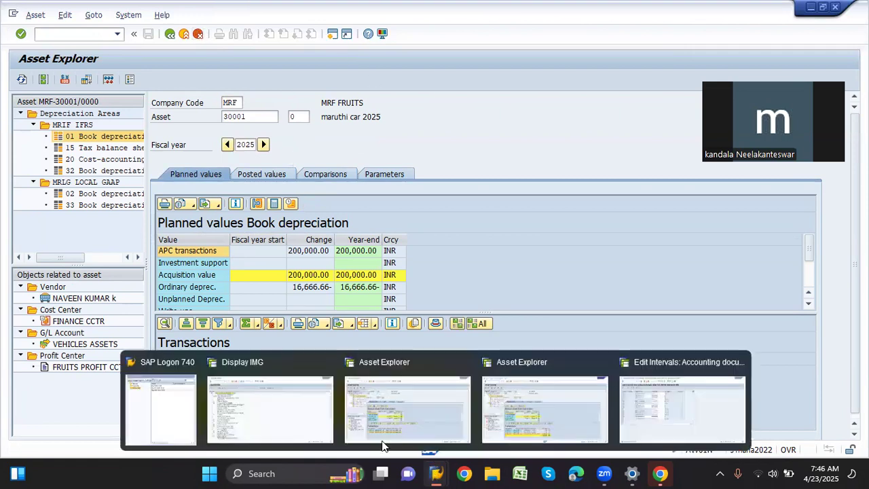
pyautogui.click(284, 394)
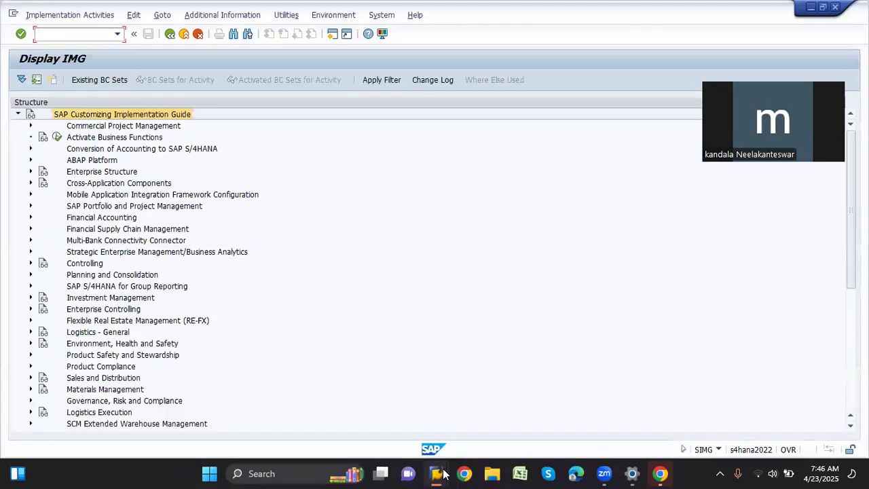
pyautogui.moveTo(436, 473)
pyautogui.click(382, 416)
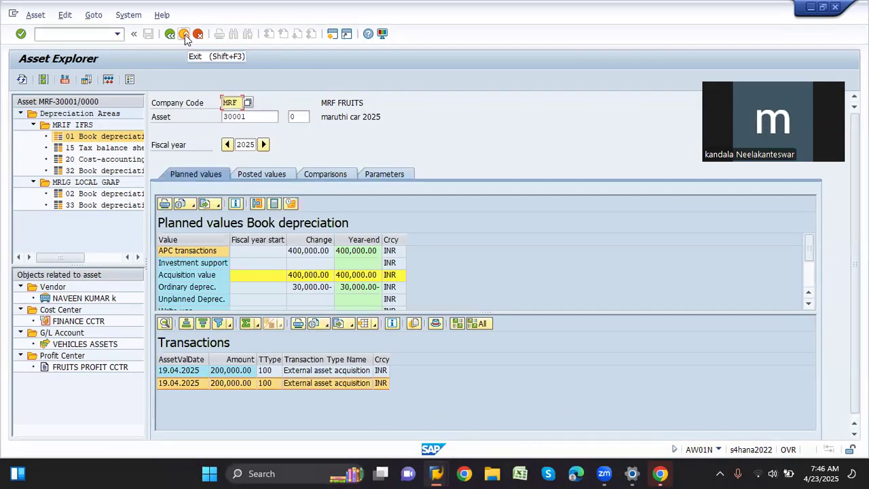
pyautogui.moveTo(252, 116); pyautogui.dragTo(221, 116)
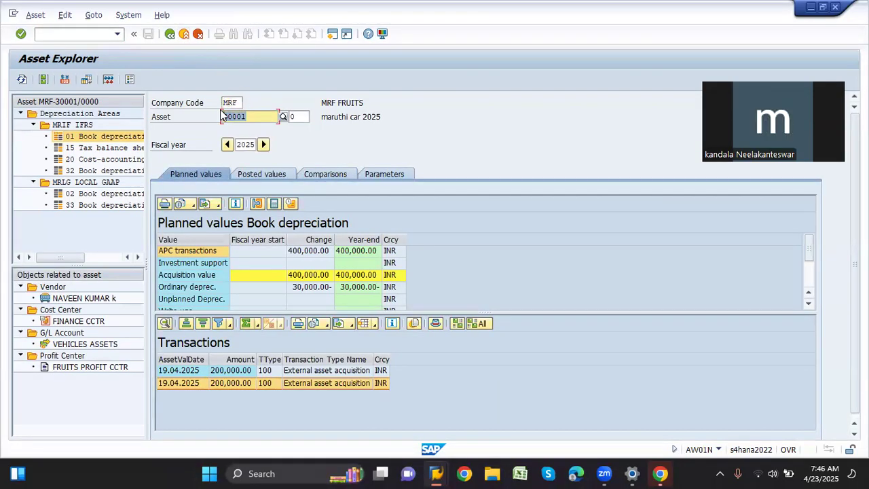
pyautogui.click(323, 174)
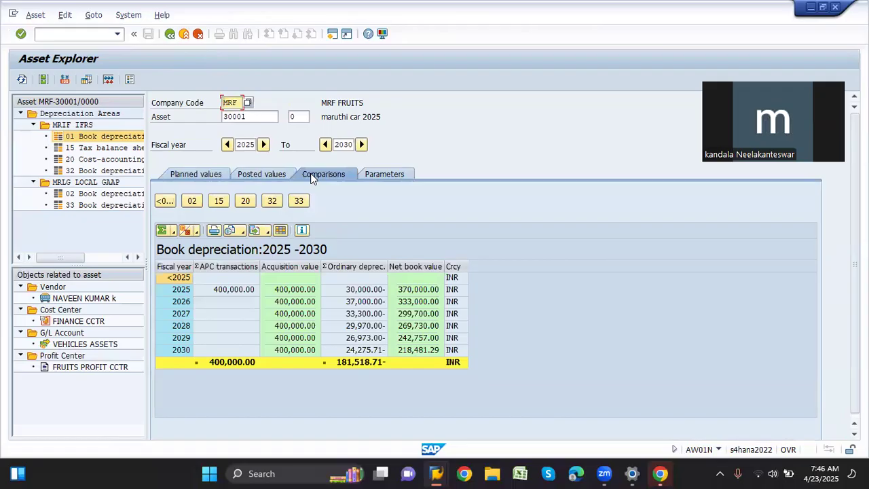
pyautogui.click(351, 290)
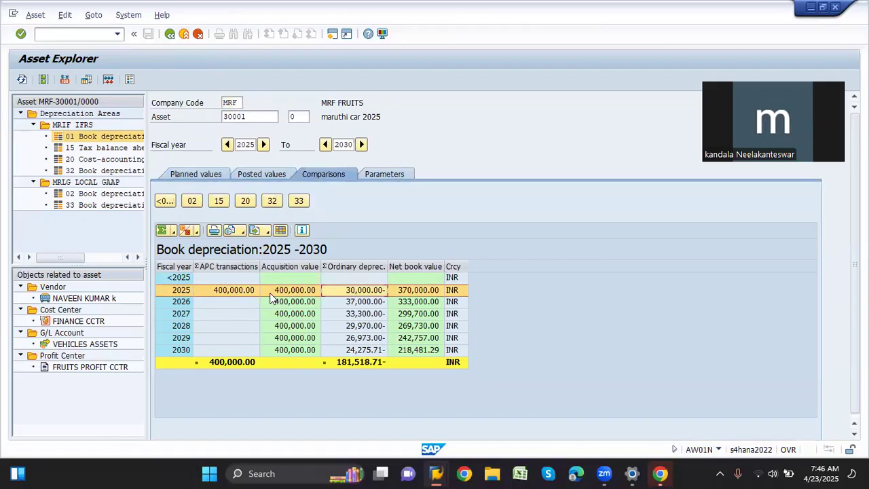
# Refresh asset 30001 and examine its 2025 comparison values and the depreciation posted for period 4
pyautogui.click(23, 79)
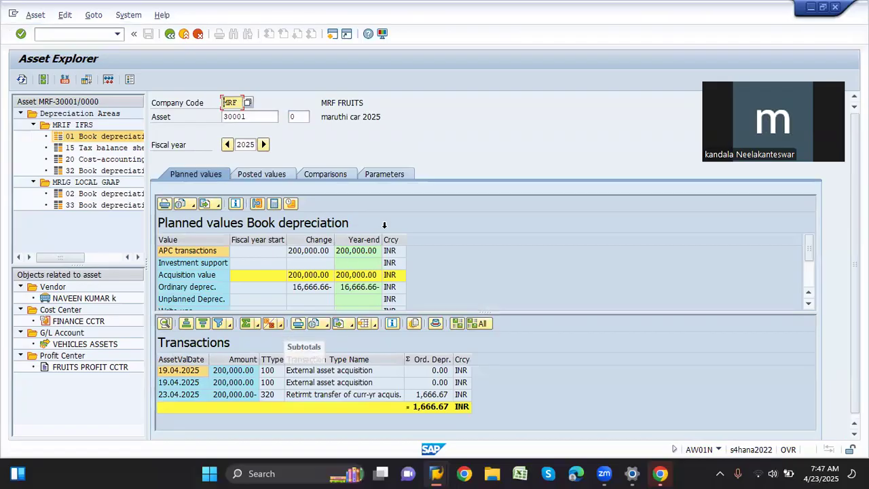
pyautogui.click(333, 177)
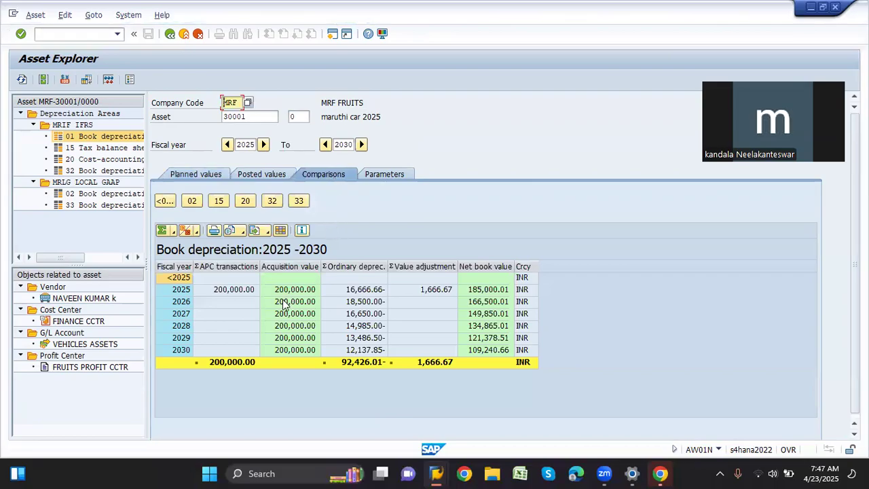
pyautogui.click(430, 291)
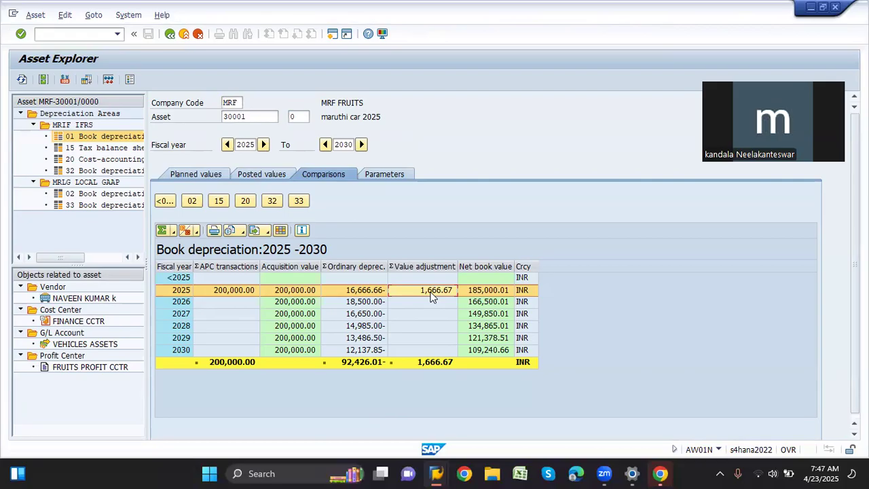
pyautogui.click(284, 288)
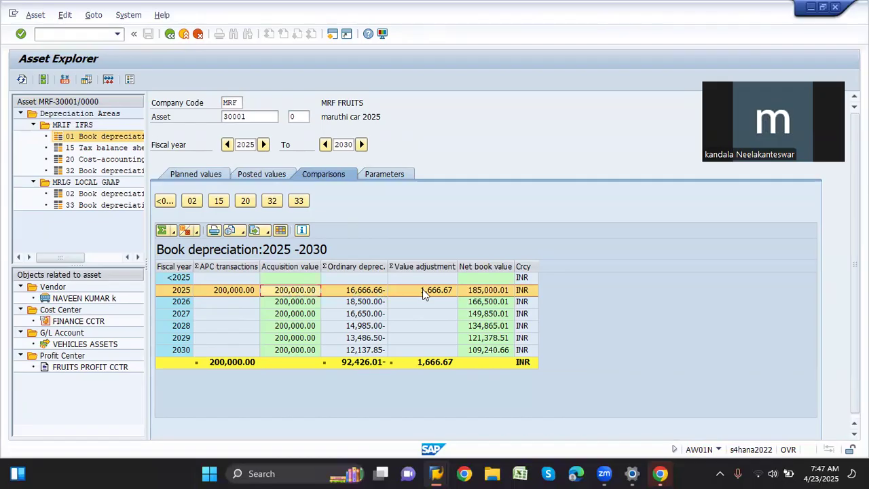
pyautogui.click(243, 177)
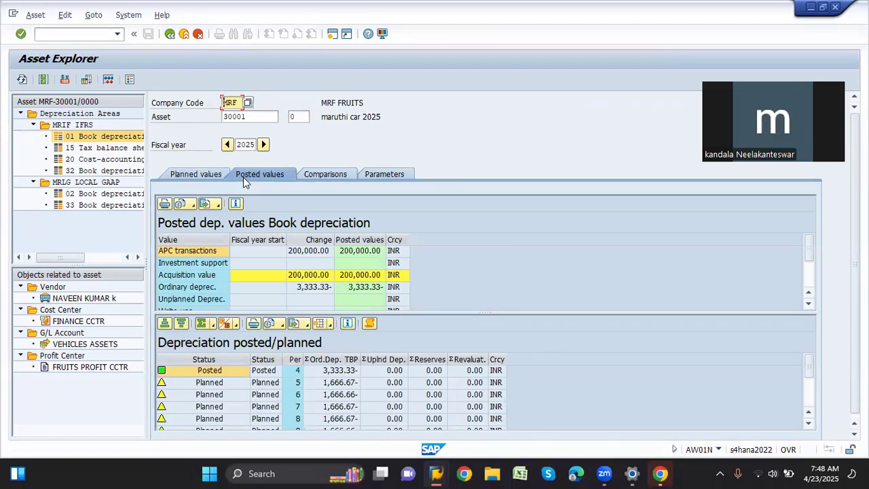
pyautogui.click(339, 372)
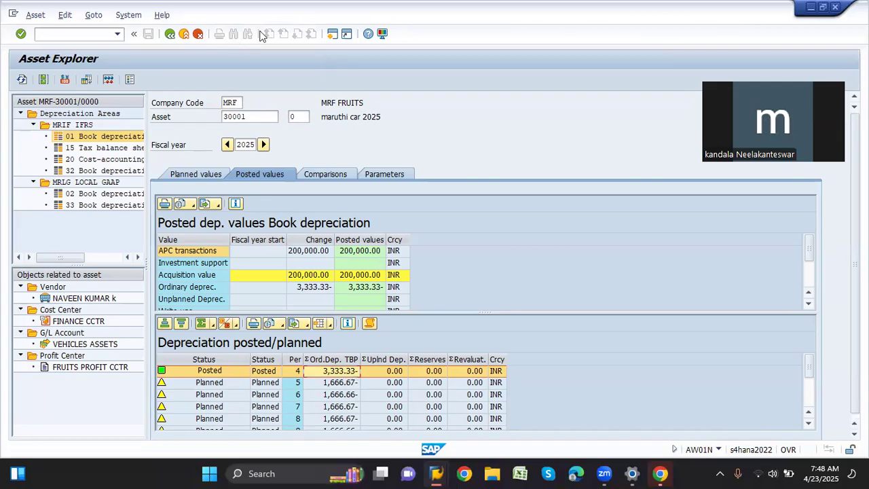
# Leave the Asset Explorer for SAP Easy Access and expand the Accounting and Financial Accounting folders
pyautogui.click(328, 34)
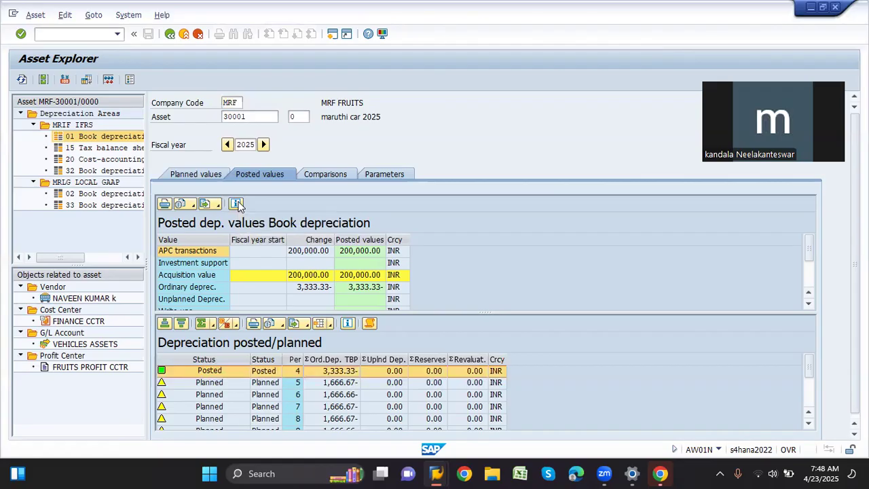
pyautogui.press('F3')
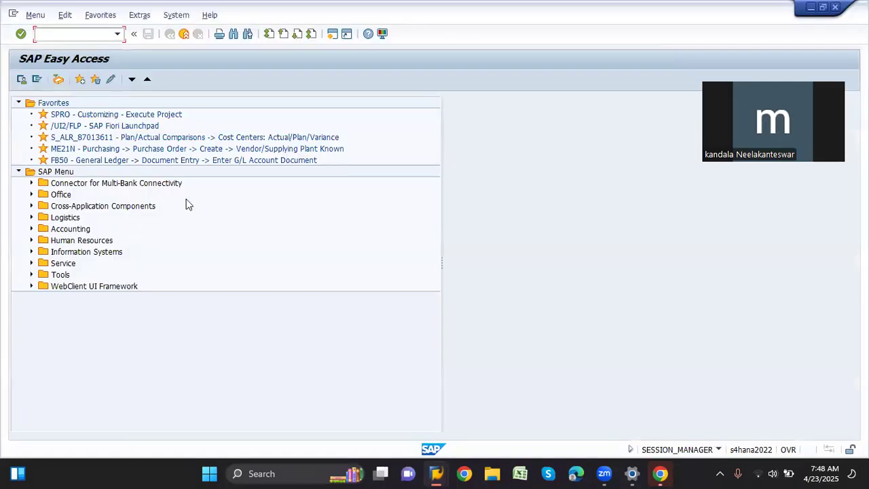
pyautogui.doubleClick(69, 231)
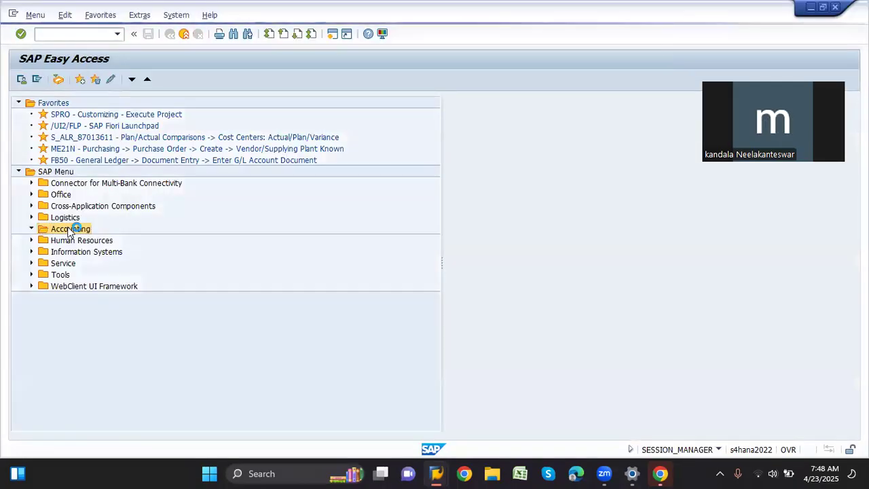
pyautogui.press('Down')
pyautogui.press('Down')
pyautogui.press('Up')
pyautogui.press('Right')
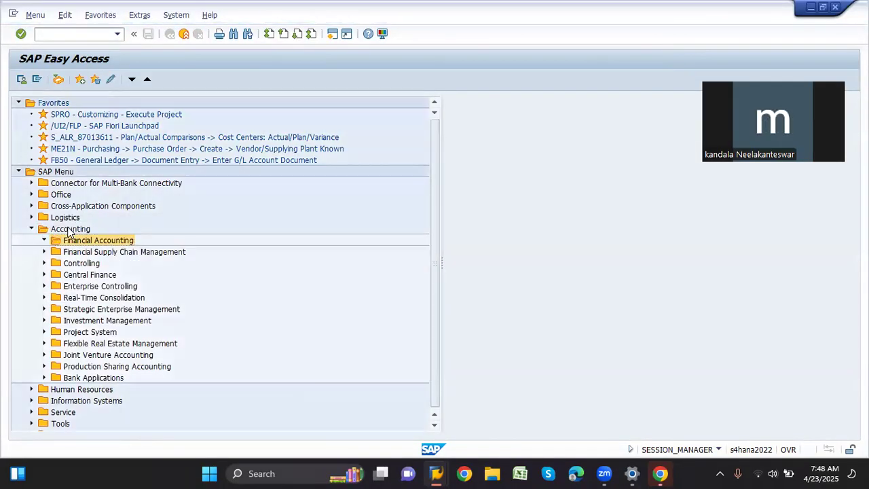
# Expand Fixed Assets under Financial Accounting and its Posting folder
pyautogui.press('Down')
pyautogui.press('Down')
pyautogui.press('Down')
pyautogui.press('Down')
pyautogui.press('Down')
pyautogui.press('Down')
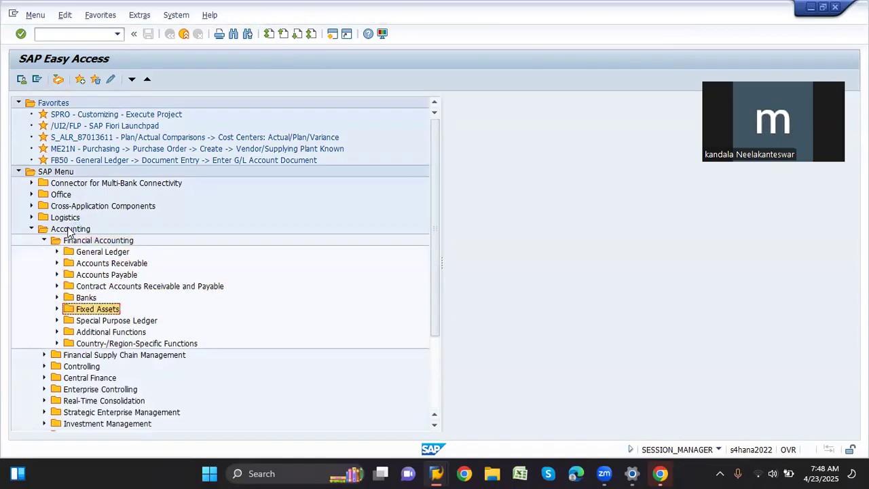
pyautogui.press('Right')
pyautogui.press('Down')
pyautogui.press('Right')
# Expand Retirement and its Retirement w/Revenue folder, and select the F-92 With Customer transaction
pyautogui.press('Down')
pyautogui.press('Down')
pyautogui.press('Down')
pyautogui.press('Down')
pyautogui.press('Right')
pyautogui.press('Down')
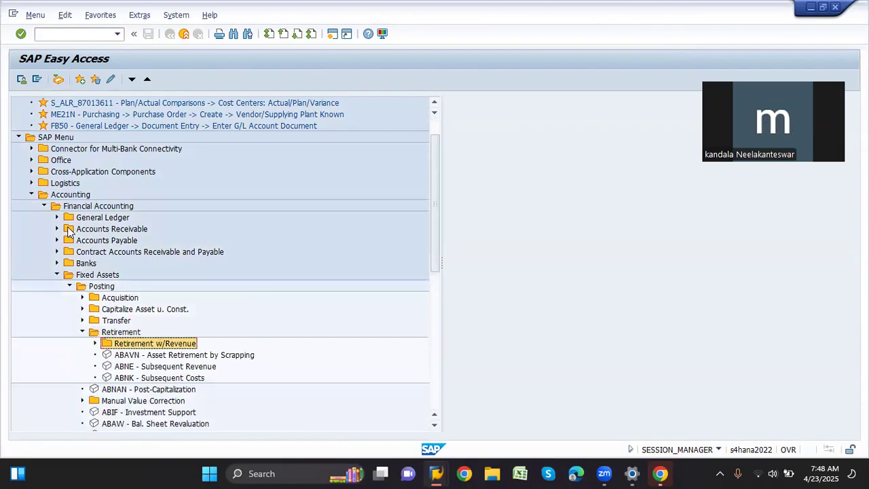
pyautogui.press('Right')
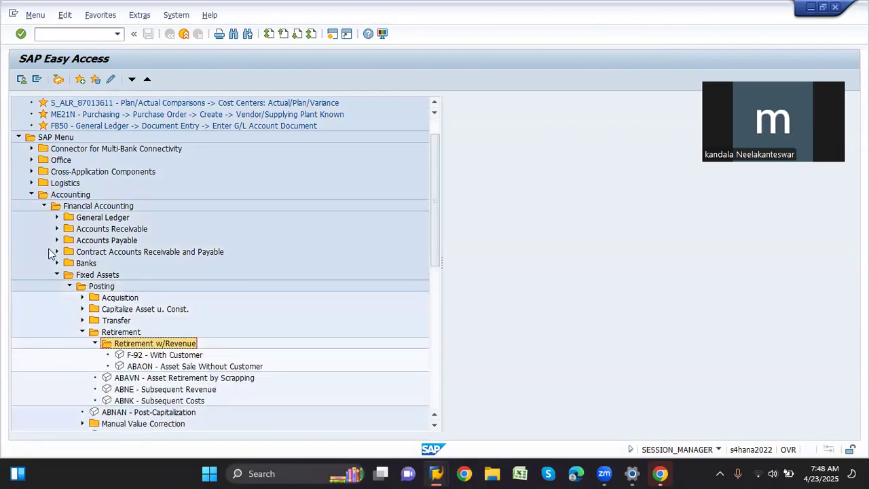
pyautogui.click(174, 356)
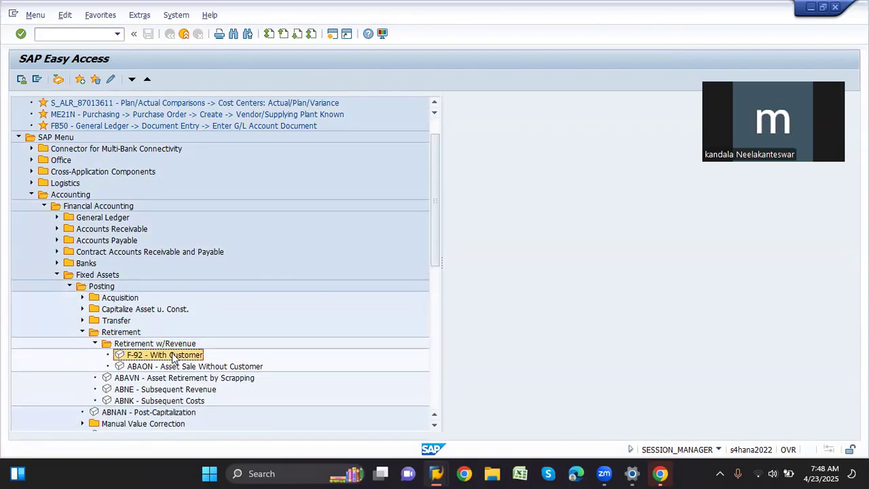
pyautogui.click(190, 368)
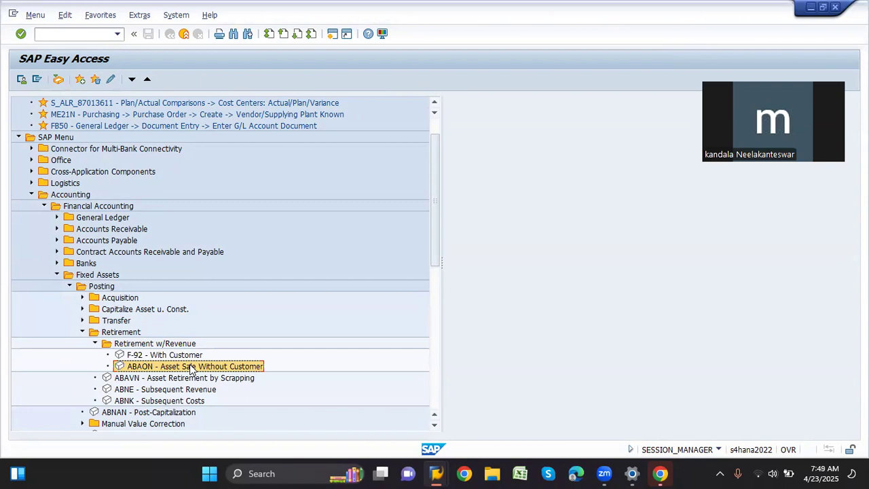
pyautogui.click(166, 357)
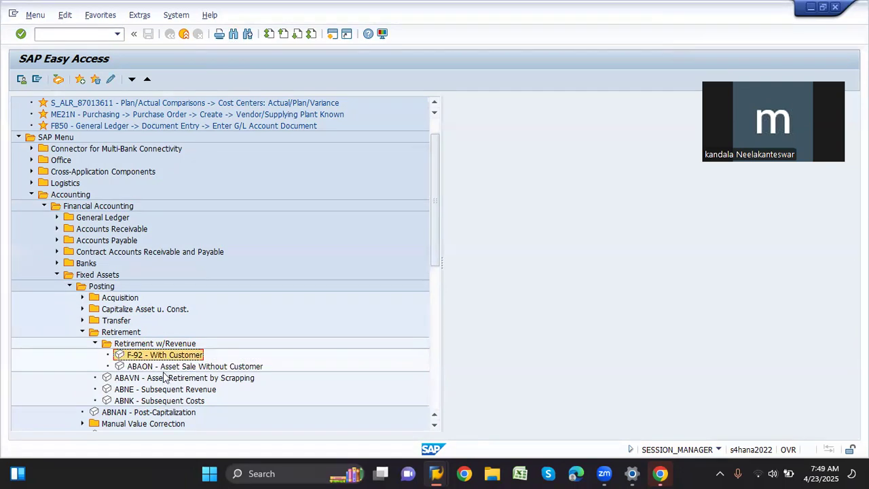
# Open the F-92 With Customer transaction, copy the posting date 23.04.2025 into the document date, and submit the header data
pyautogui.click(164, 378)
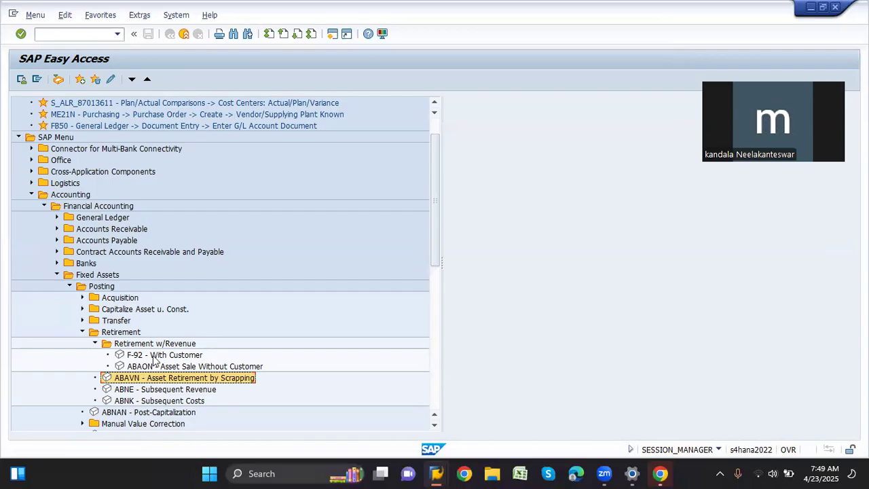
pyautogui.doubleClick(163, 354)
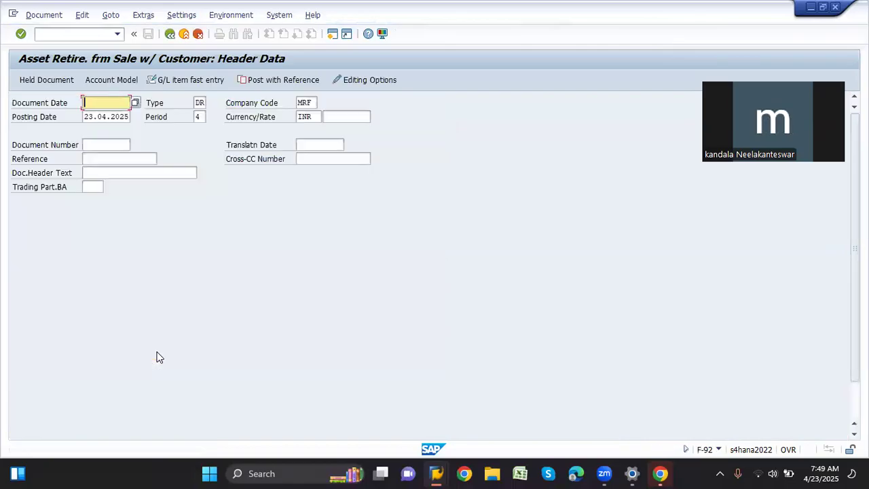
pyautogui.press('Down')
pyautogui.hotkey('ctrl', 'a')
pyautogui.hotkey('ctrl', 'c')
pyautogui.press('End')
pyautogui.press('Up')
pyautogui.hotkey('ctrl', 'v')
pyautogui.press('Return')
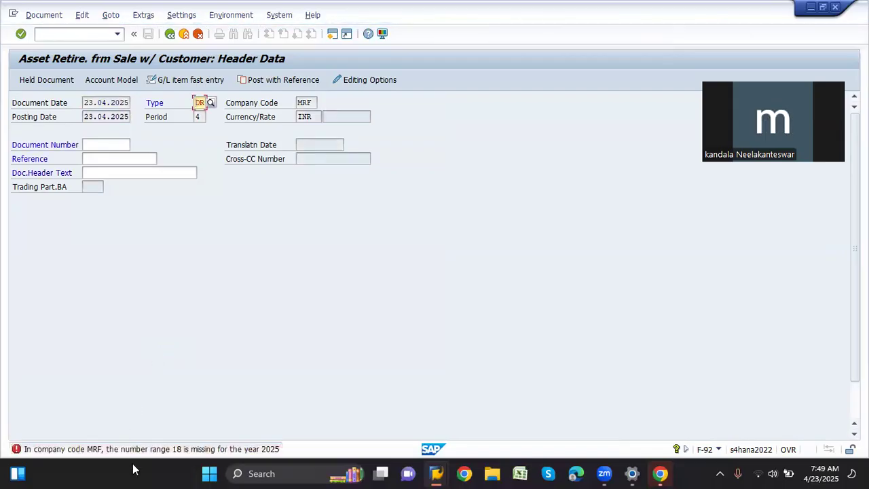
# Add number range 18 for year 2025, from 180000 to 189999, to the MRF accounting document intervals
pyautogui.moveTo(437, 473)
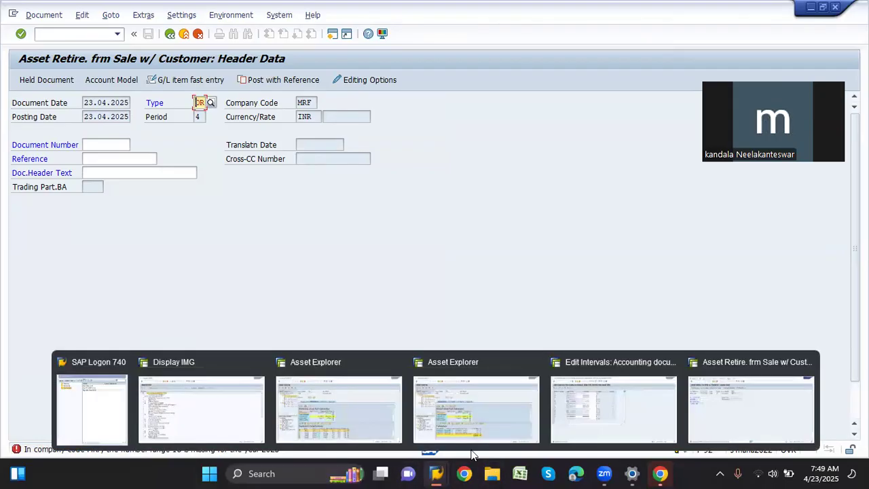
pyautogui.click(643, 411)
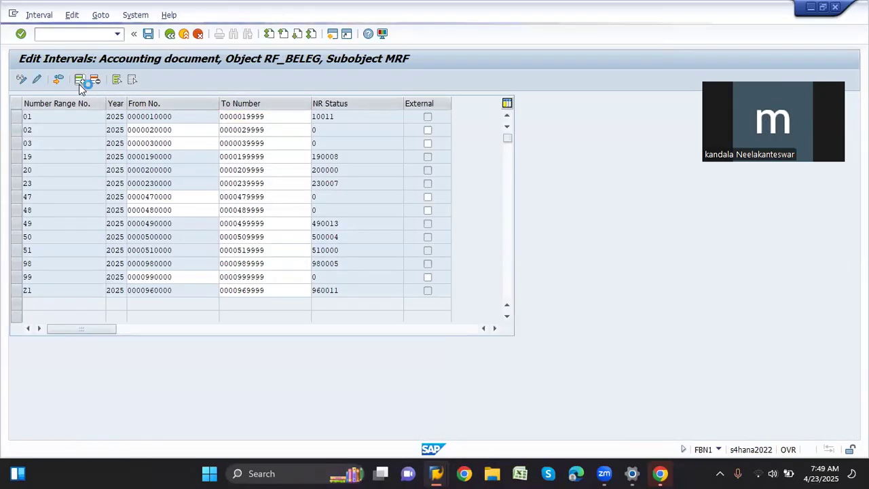
pyautogui.click(79, 80)
pyautogui.write('18')
pyautogui.press('Tab')
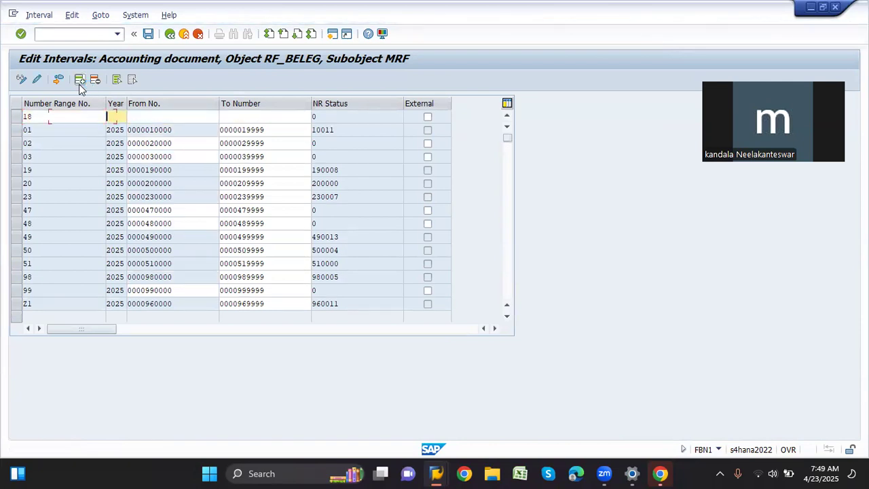
pyautogui.write('2025')
pyautogui.press('Tab')
pyautogui.write('180000')
pyautogui.press('Tab')
pyautogui.write('189999')
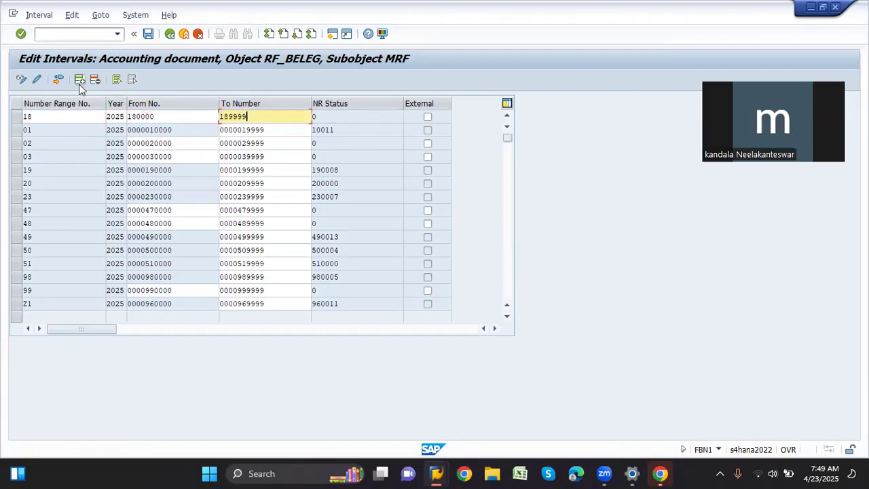
pyautogui.press('Return')
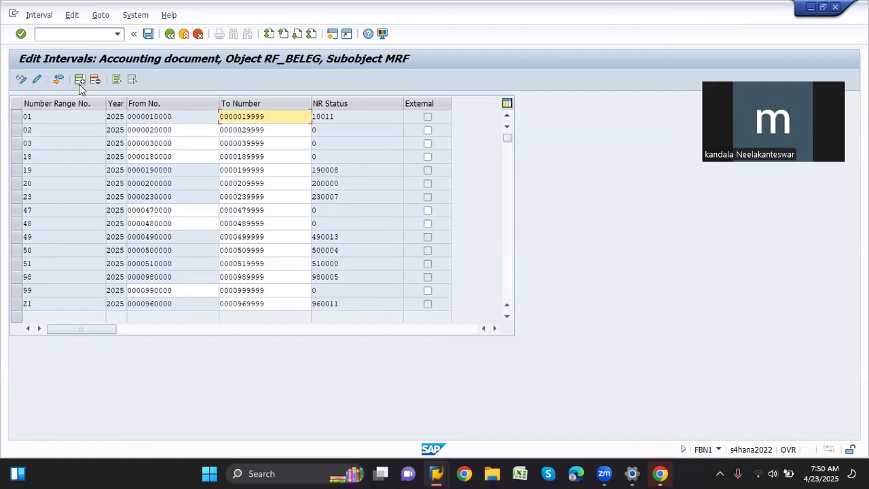
# Resubmit the F-92 header data and recheck the number range 18 entry in the MRF intervals
pyautogui.hotkey('alt', 'Tab')
pyautogui.click(202, 161)
pyautogui.press('Return')
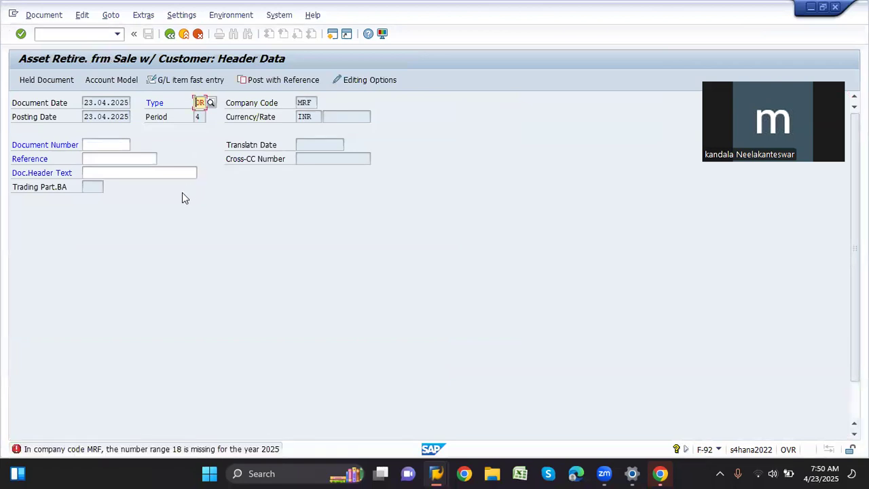
pyautogui.hotkey('alt', 'Tab')
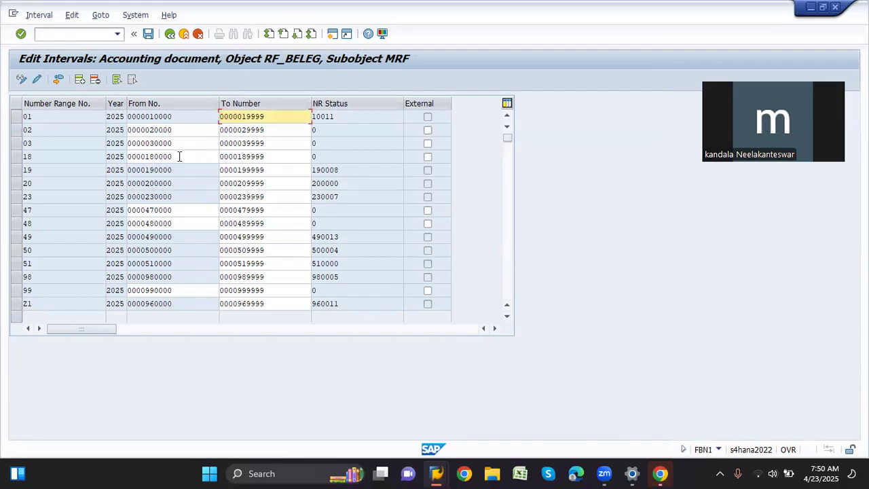
pyautogui.hotkey('alt', 'Tab')
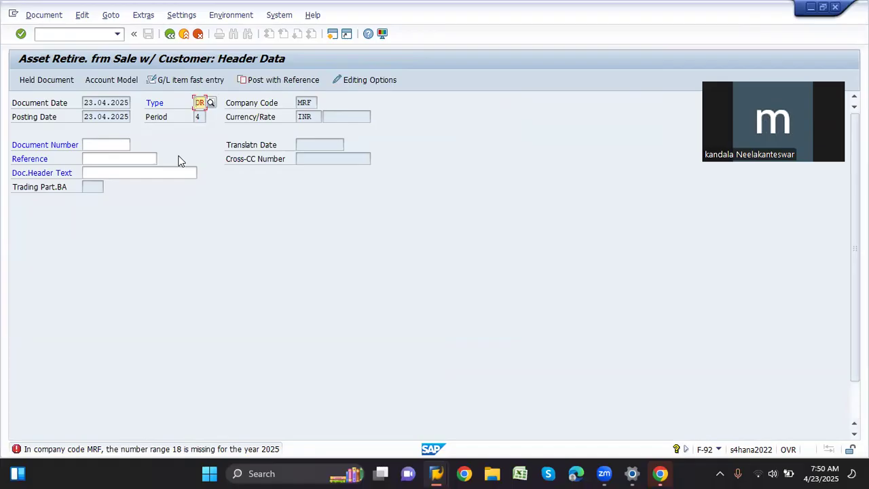
pyautogui.hotkey('alt', 'Tab')
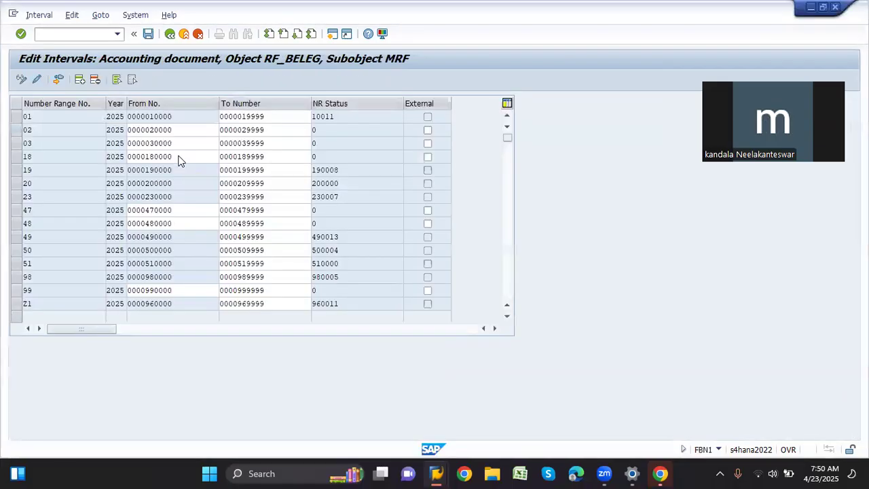
# Exit the F-92 header data and agree to discard the entered values
pyautogui.hotkey('alt', 'Tab')
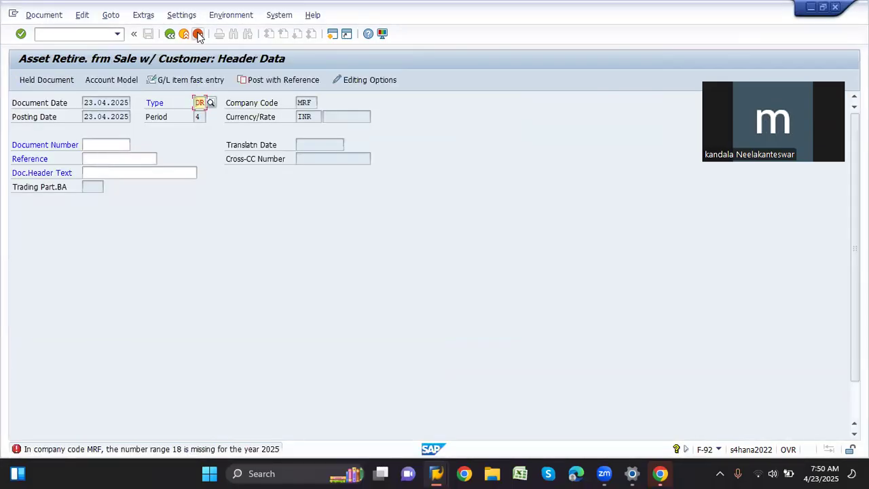
pyautogui.click(199, 34)
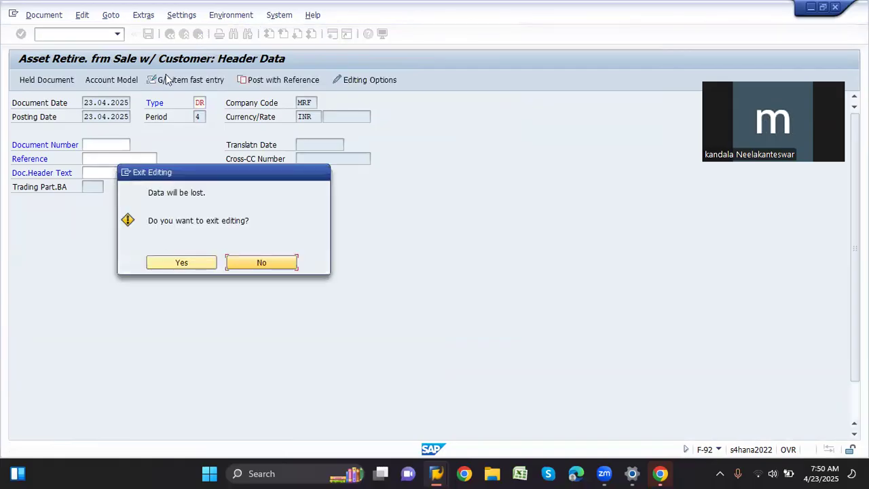
pyautogui.click(163, 265)
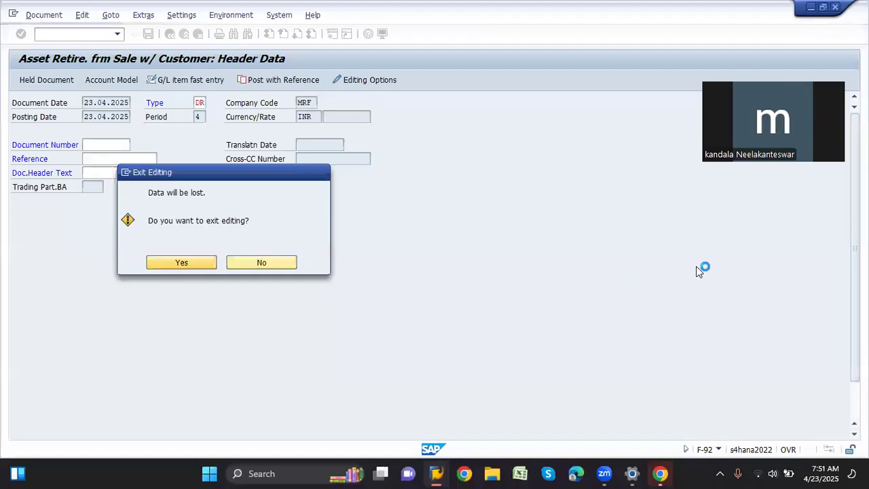
# Look through the Wi-Fi connection status and the available networks, and close the list
pyautogui.moveTo(642, 473)
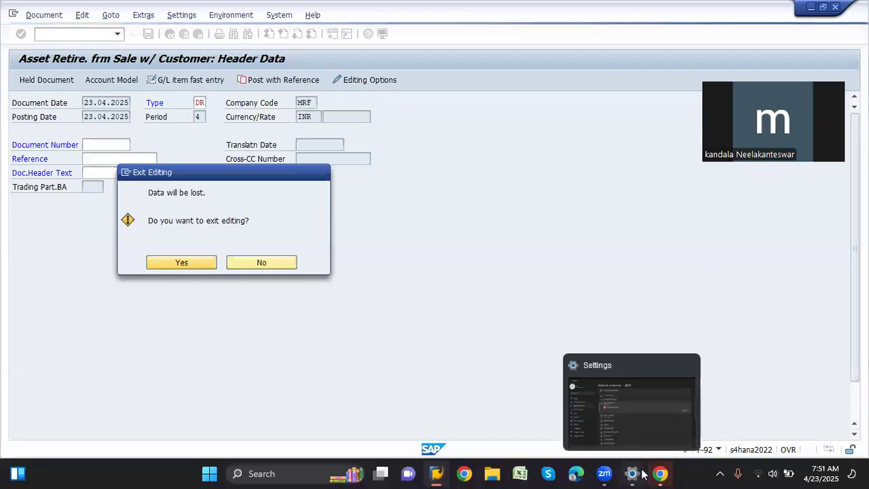
pyautogui.click(757, 473)
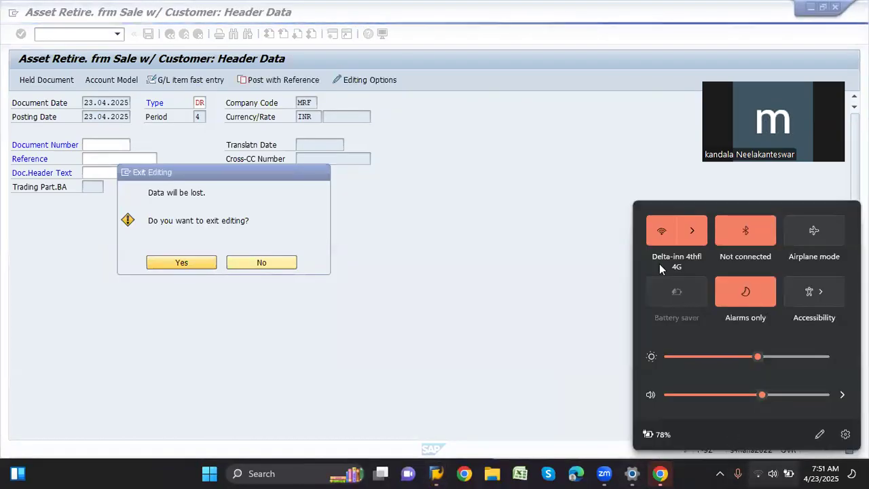
pyautogui.click(700, 242)
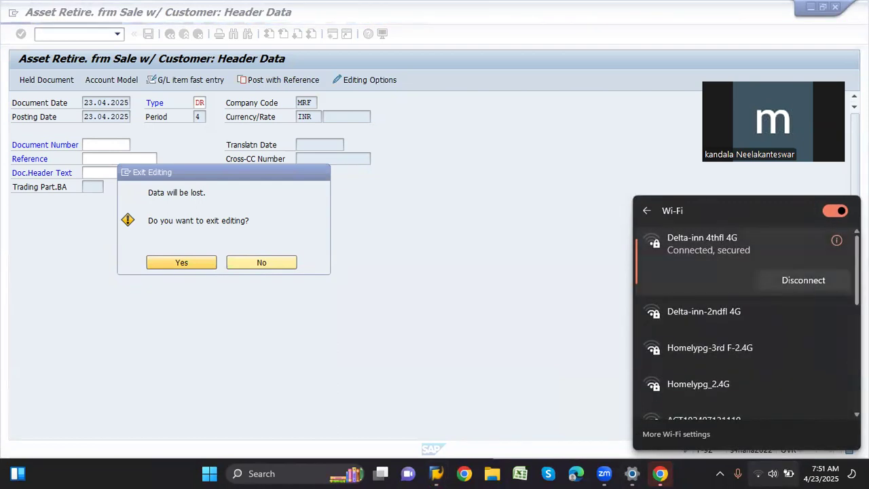
pyautogui.scroll(-7, 744, 319)
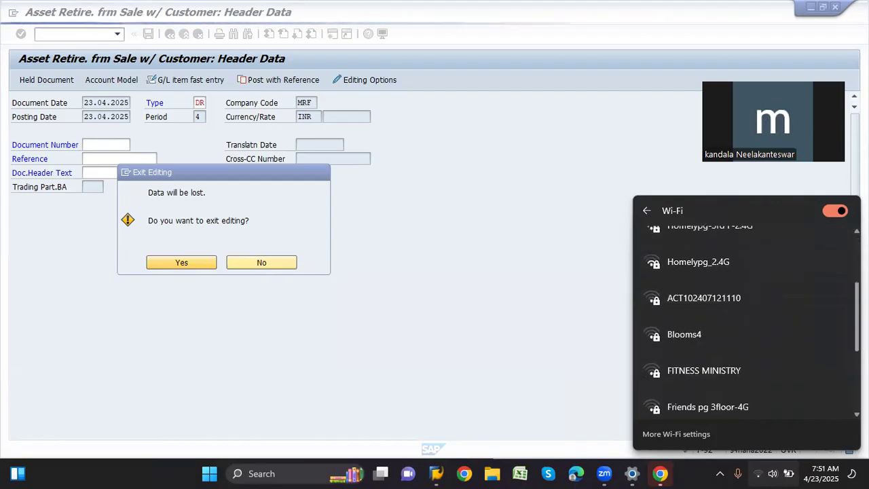
pyautogui.scroll(-2, 743, 319)
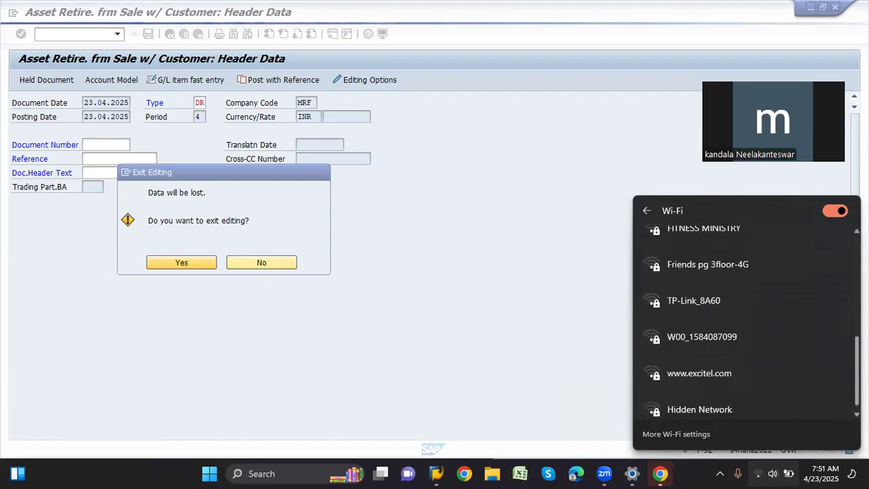
pyautogui.scroll(8, 743, 312)
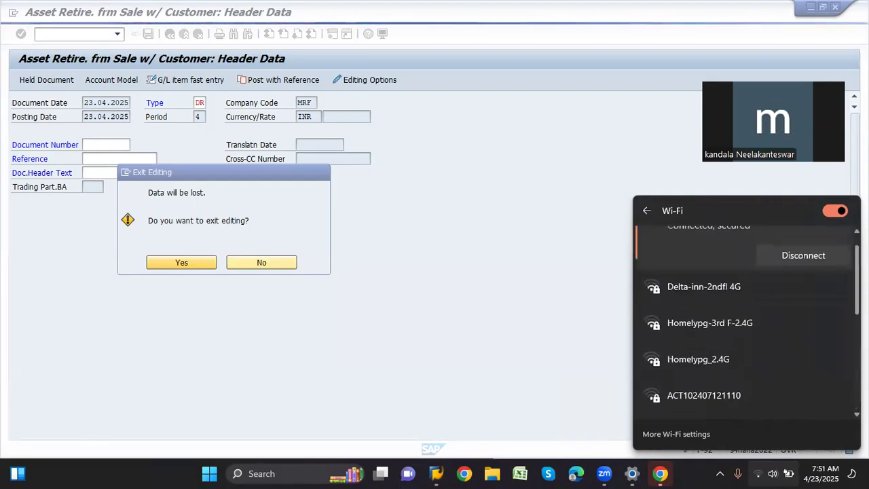
pyautogui.click(464, 311)
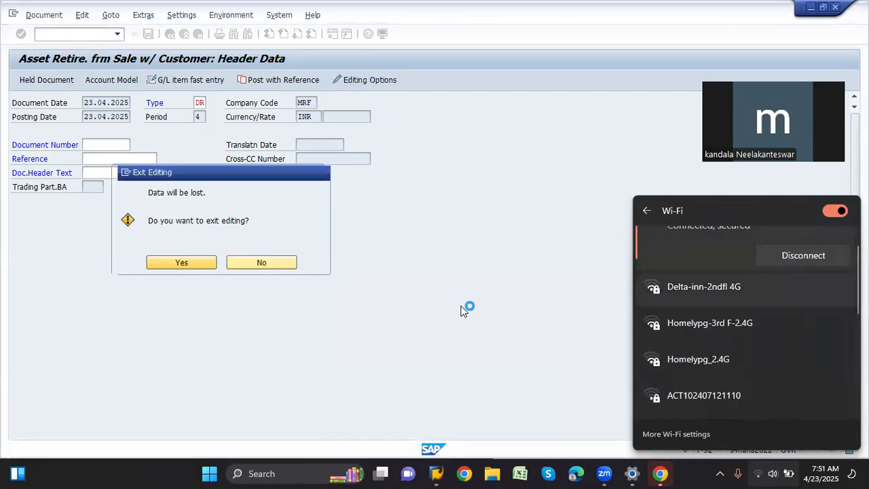
# Switch to the Asset Explorer session showing the posted values of asset 30001
pyautogui.click(435, 475)
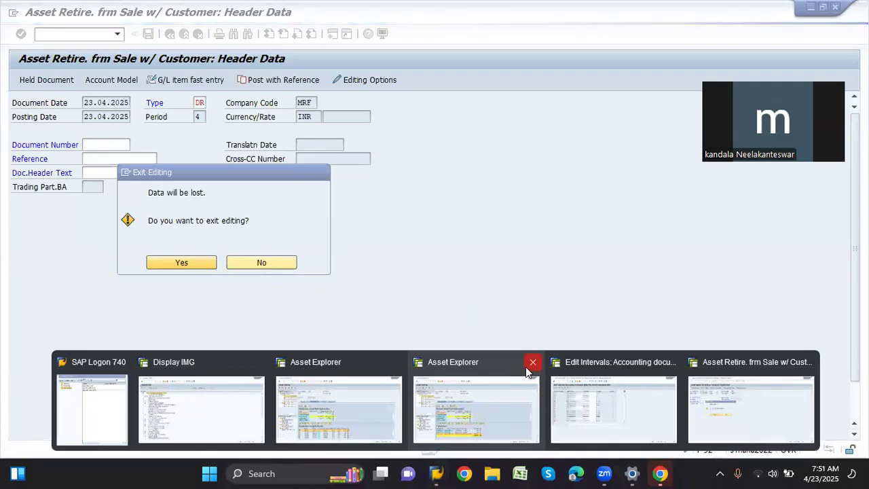
pyautogui.click(341, 417)
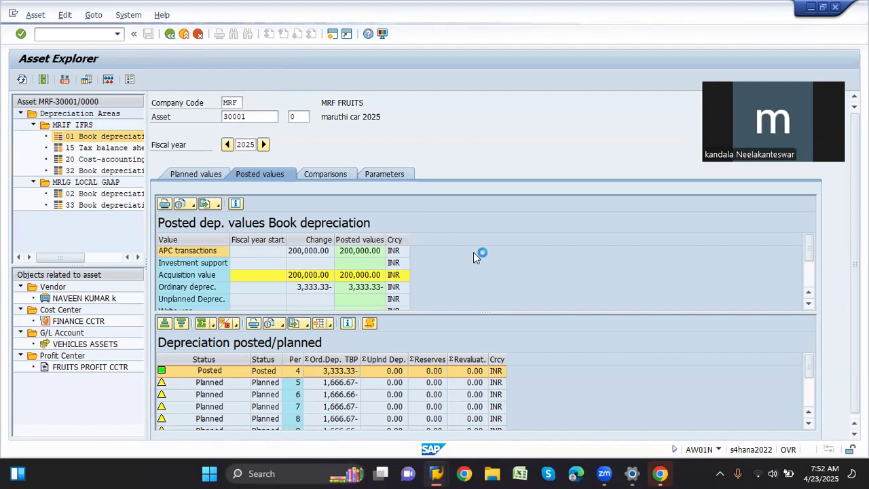
pyautogui.click(660, 473)
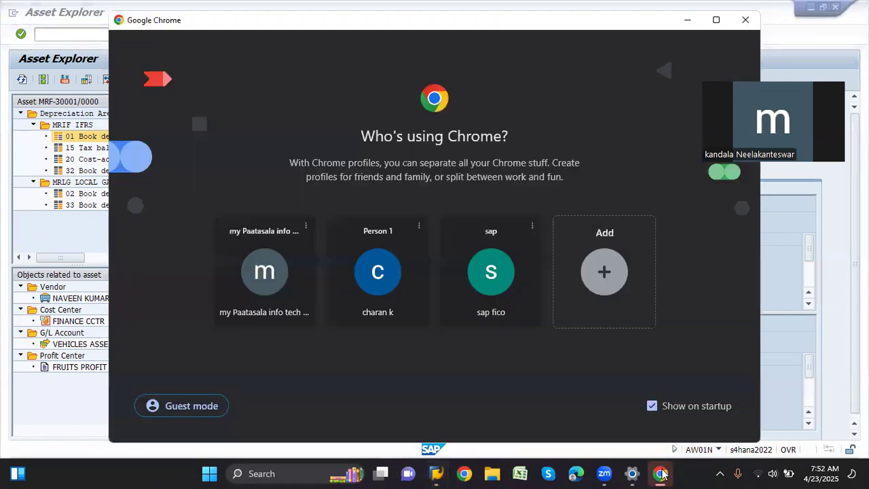
pyautogui.click(660, 473)
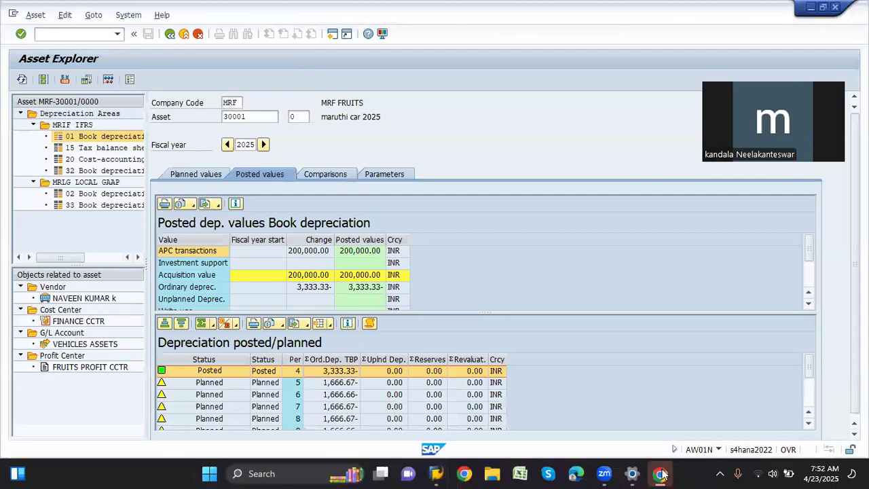
pyautogui.click(720, 473)
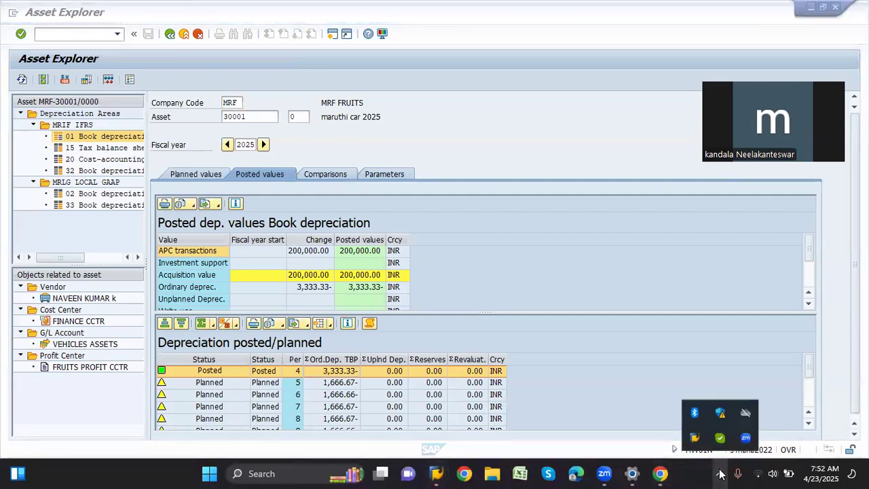
pyautogui.click(721, 473)
pyautogui.click(584, 381)
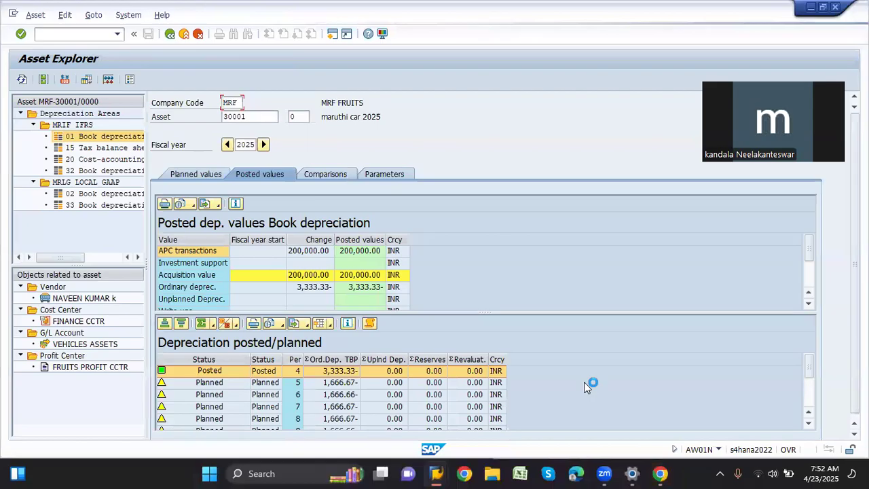
# Switch to the other Asset Explorer session, showing the planned values and transactions of asset 30001
pyautogui.moveTo(441, 473)
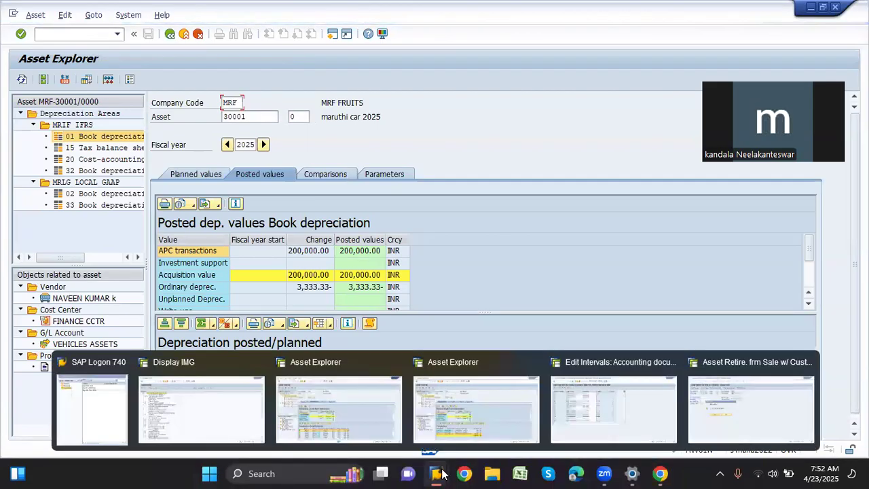
pyautogui.click(494, 392)
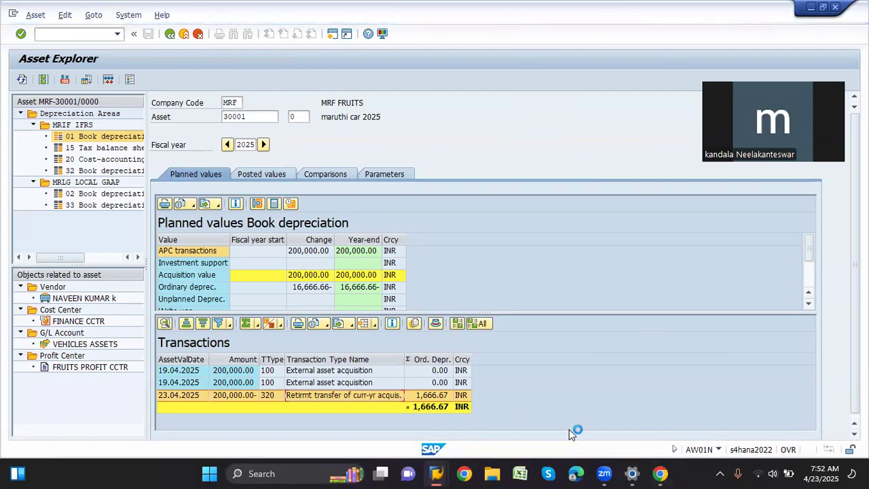
# Connect to the Delta-inn-2ndfl 4G Wi-Fi network with automatic connection, entering the network security key
pyautogui.click(764, 473)
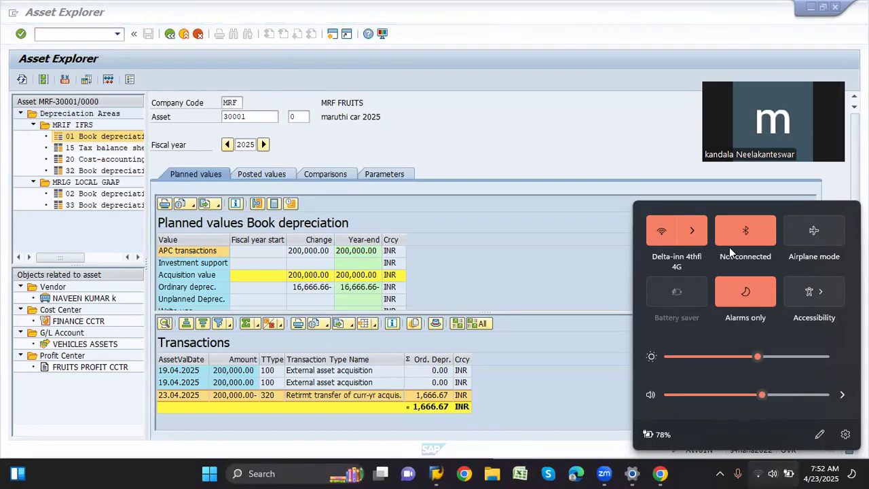
pyautogui.click(688, 229)
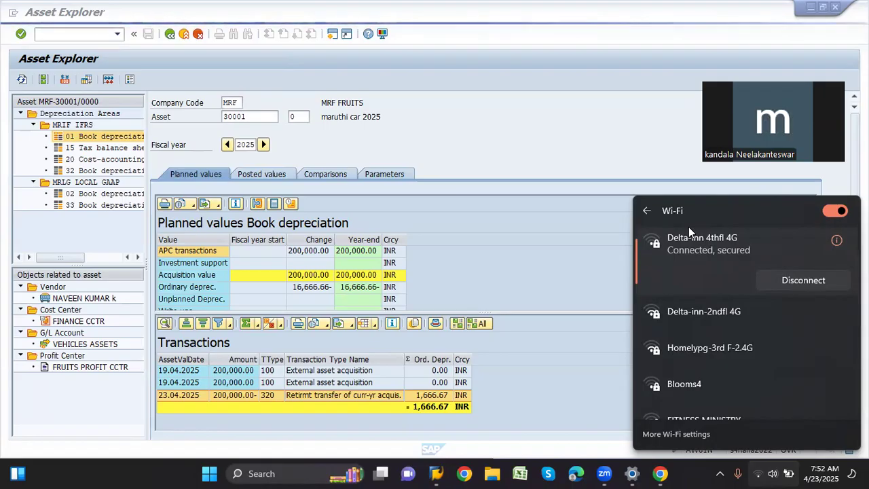
pyautogui.click(706, 317)
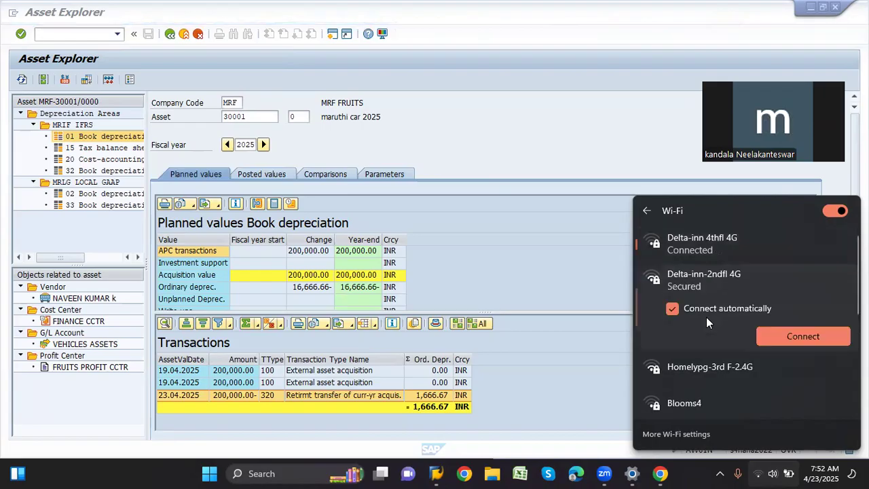
pyautogui.click(798, 333)
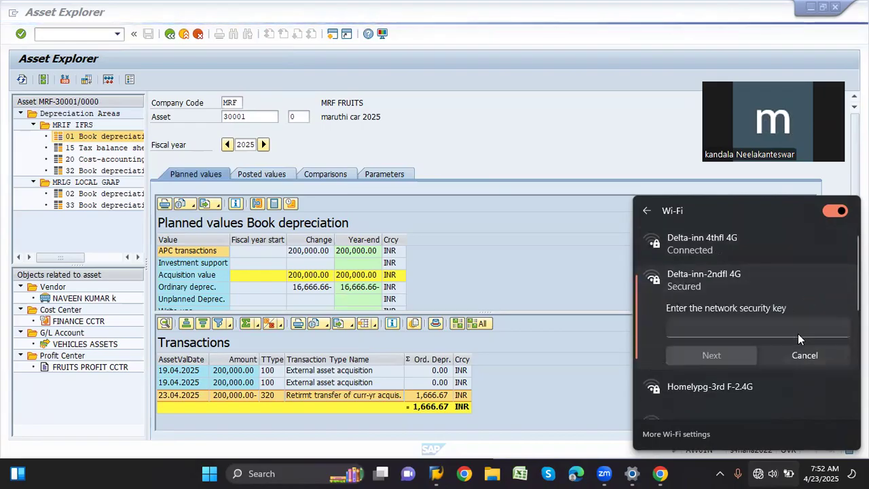
pyautogui.write('****')
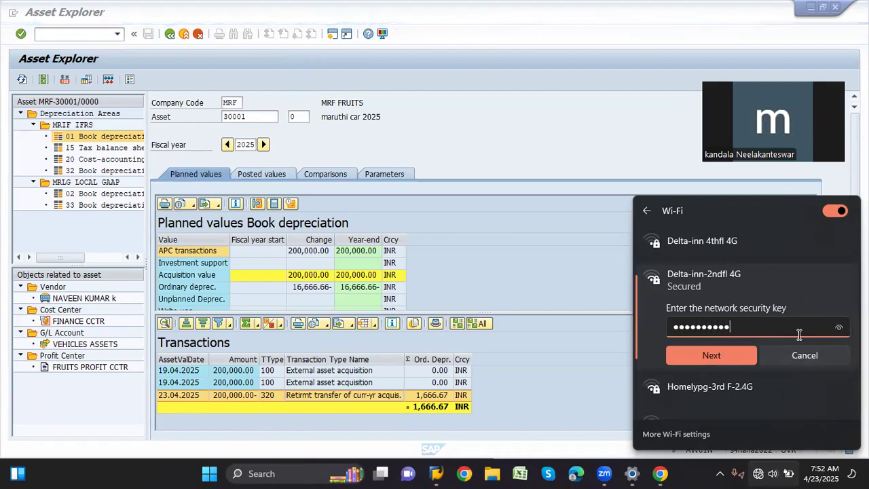
pyautogui.press('Return')
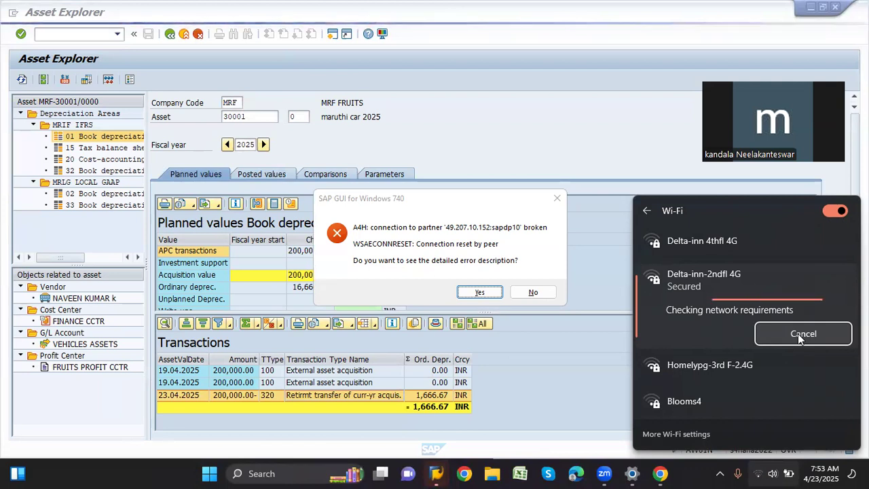
# Show the detailed description of the SAP connection error, dismiss it, and minimize the Wi-Fi settings window
pyautogui.click(492, 291)
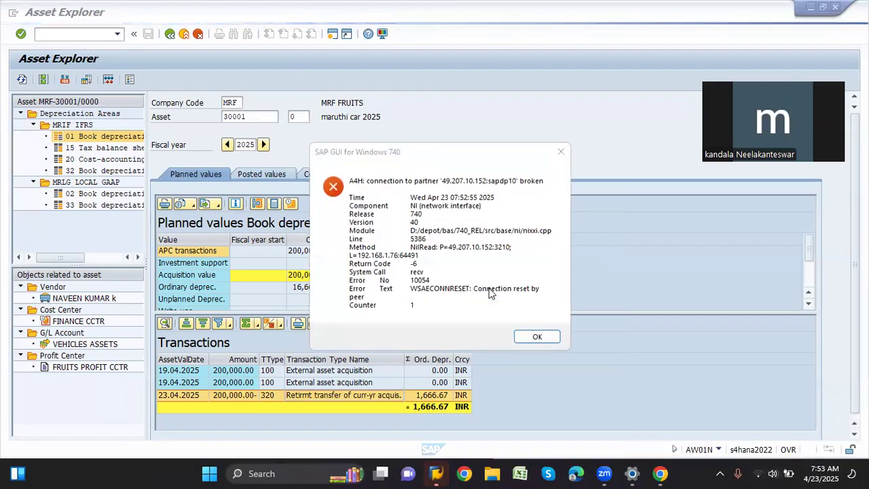
pyautogui.click(553, 334)
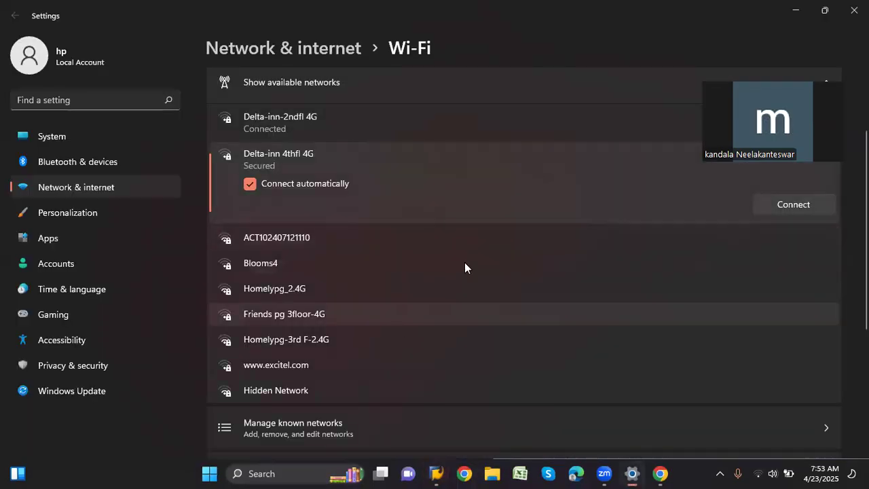
pyautogui.click(798, 12)
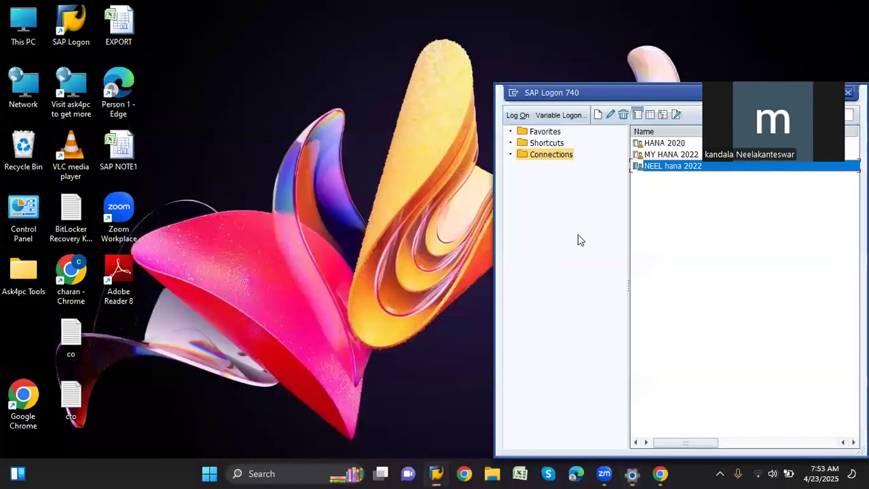
# Log on to the NEEL hana 2022 system in client 100, entering the user name and password
pyautogui.doubleClick(667, 165)
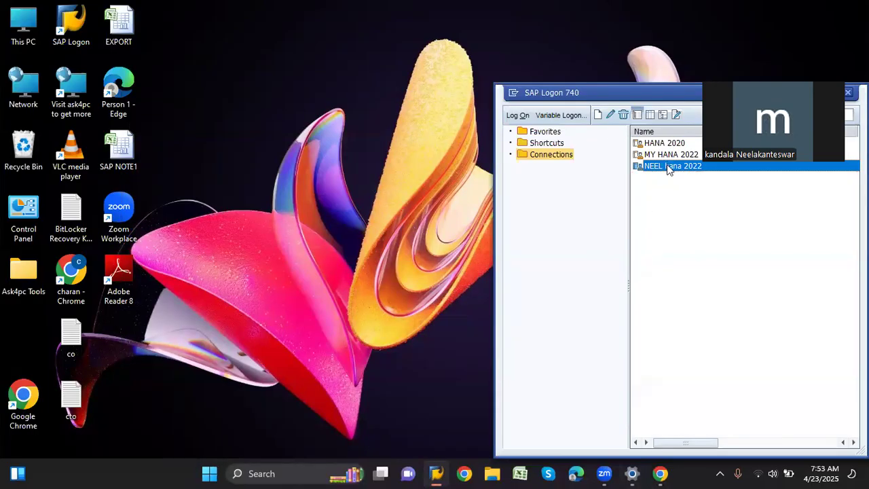
pyautogui.press('Tab')
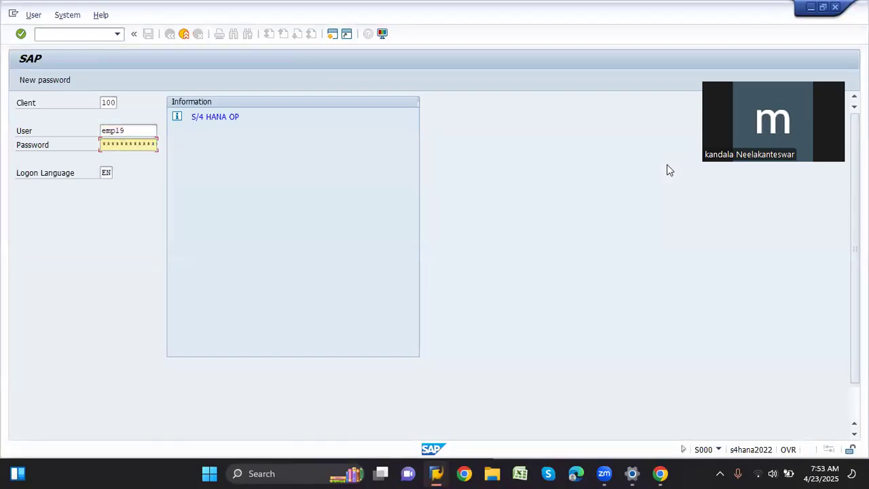
pyautogui.press('Return')
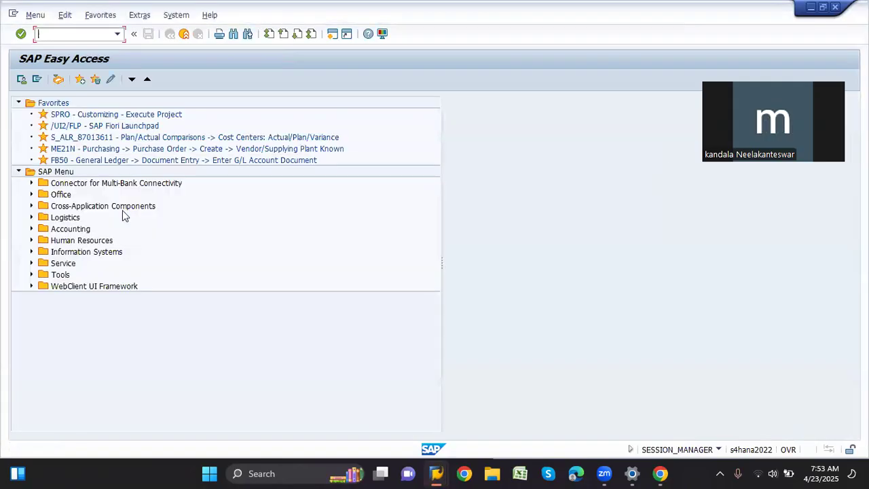
# Expand Accounting and its Financial Accounting folder in the SAP Easy Access tree
pyautogui.doubleClick(60, 221)
pyautogui.press('Down')
pyautogui.press('Down')
pyautogui.doubleClick(58, 220)
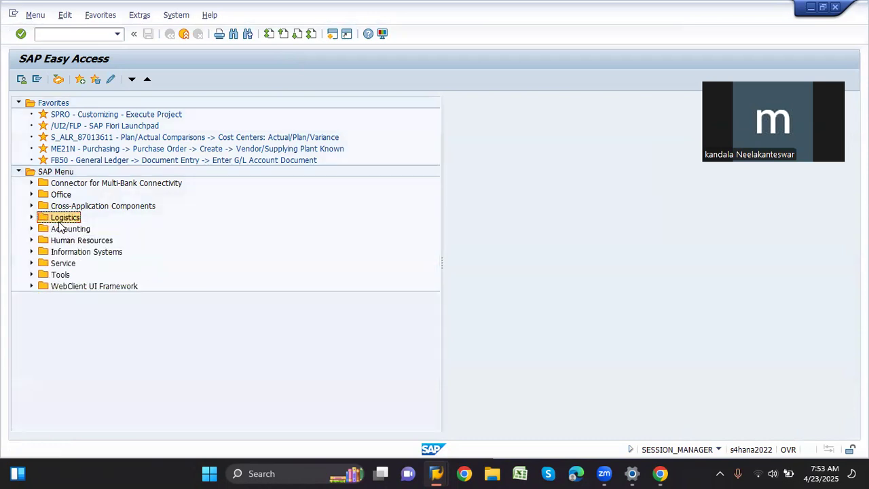
pyautogui.press('Down')
pyautogui.press('Down')
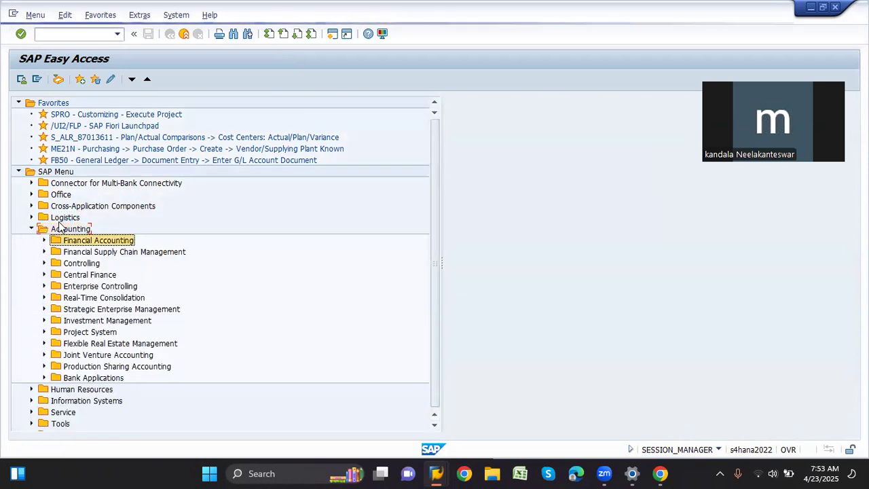
pyautogui.press('Right')
pyautogui.press('Down')
pyautogui.press('Down')
pyautogui.press('Down')
pyautogui.press('Down')
pyautogui.press('Down')
pyautogui.press('Down')
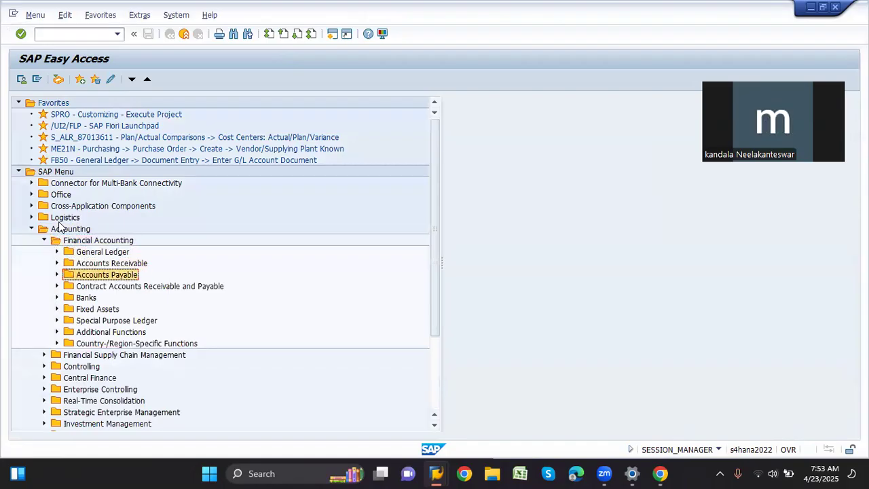
# Expand Fixed Assets > Posting > Retirement > Retirement w/Revenue and start F-92 - With Customer
pyautogui.press('Right')
pyautogui.press('Down')
pyautogui.press('Down')
pyautogui.press('Down')
pyautogui.press('Up')
pyautogui.press('Right')
pyautogui.press('Left')
pyautogui.press('Up')
pyautogui.press('Up')
pyautogui.press('Up')
pyautogui.press('Down')
pyautogui.press('Down')
pyautogui.press('Right')
pyautogui.press('Down')
pyautogui.press('Down')
pyautogui.press('Down')
pyautogui.press('Down')
pyautogui.press('Right')
pyautogui.press('Down')
pyautogui.press('Right')
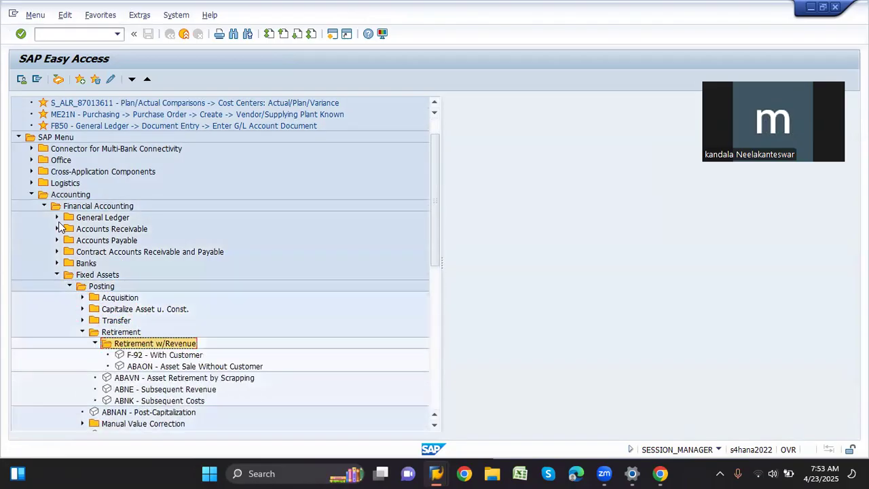
pyautogui.press('Down')
pyautogui.press('Return')
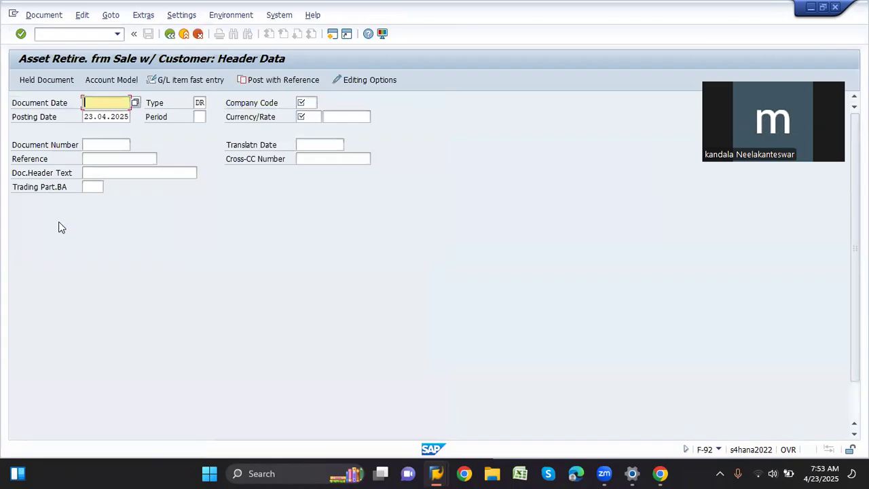
# Enter the F-92 header data with document date 23.04.2025, company code MRF and currency INR, and submit it
pyautogui.press('BackSpace')
pyautogui.press('Down')
pyautogui.press('Return')
pyautogui.press('Tab')
pyautogui.press('Tab')
pyautogui.write('mrf')
pyautogui.press('Return')
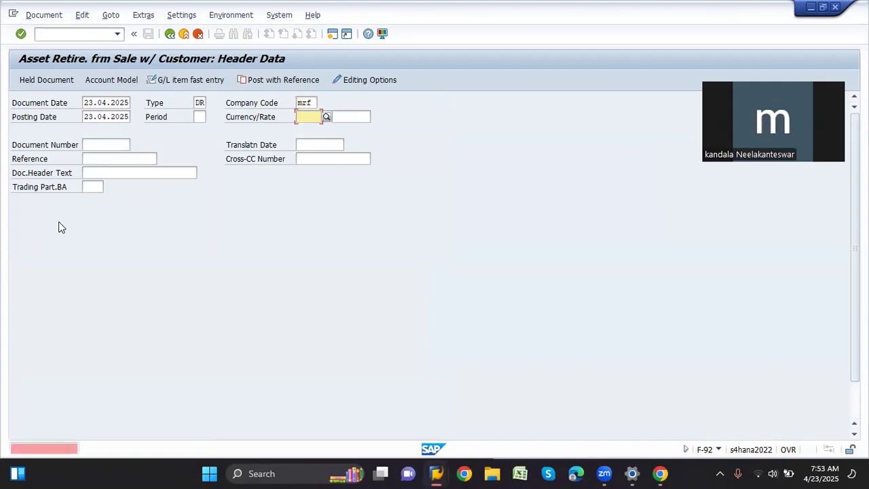
pyautogui.write('inr')
pyautogui.press('Return')
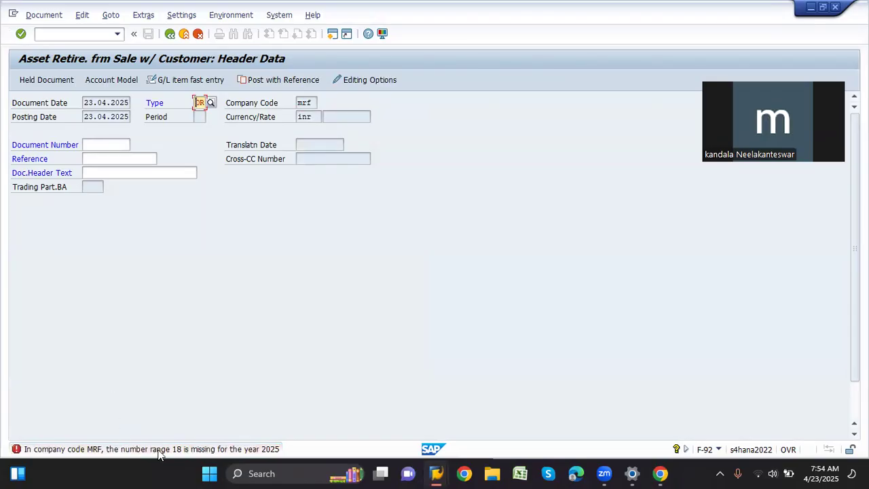
# Start FBN1 in a new session and try to open the number range intervals of company code MRF for editing
pyautogui.click(332, 34)
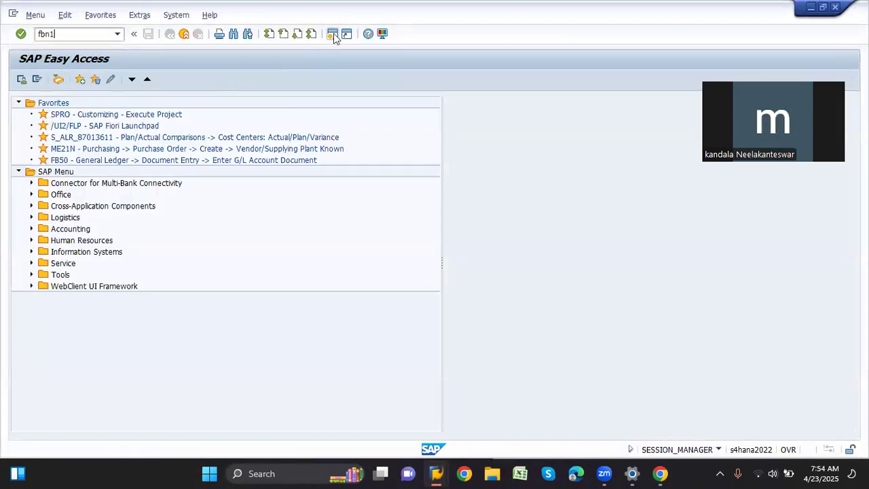
pyautogui.write('fbn1')
pyautogui.press('Return')
pyautogui.press('space')
pyautogui.click(128, 129)
pyautogui.click(134, 145)
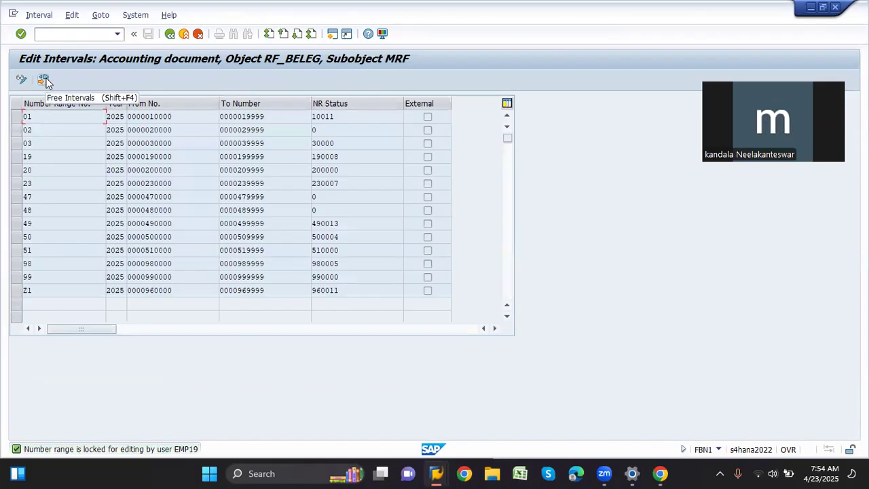
pyautogui.click(19, 80)
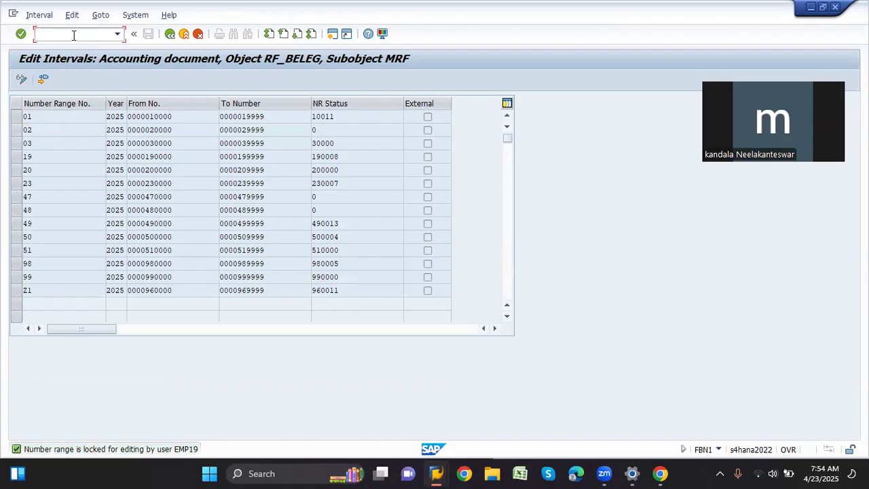
# Look up the current user's lock entries in SM12 and delete the RF_BELEG lock on table NRIV
pyautogui.press('Return')
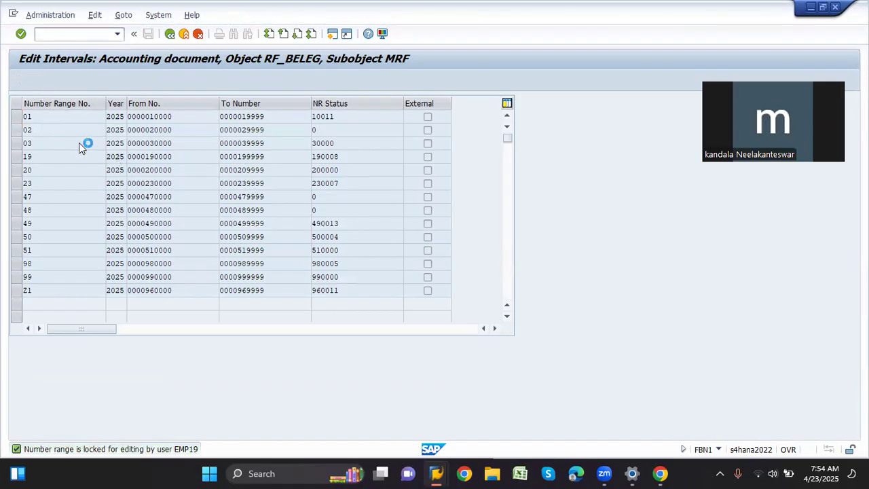
pyautogui.click(83, 201)
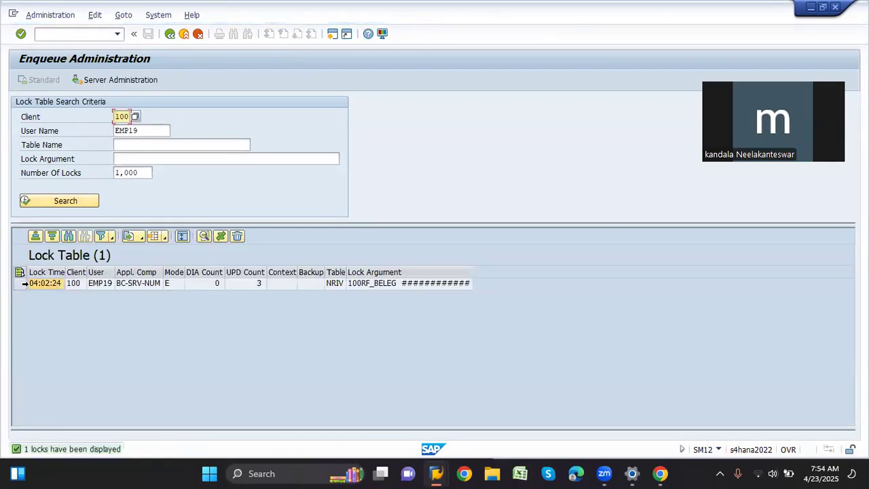
pyautogui.click(20, 273)
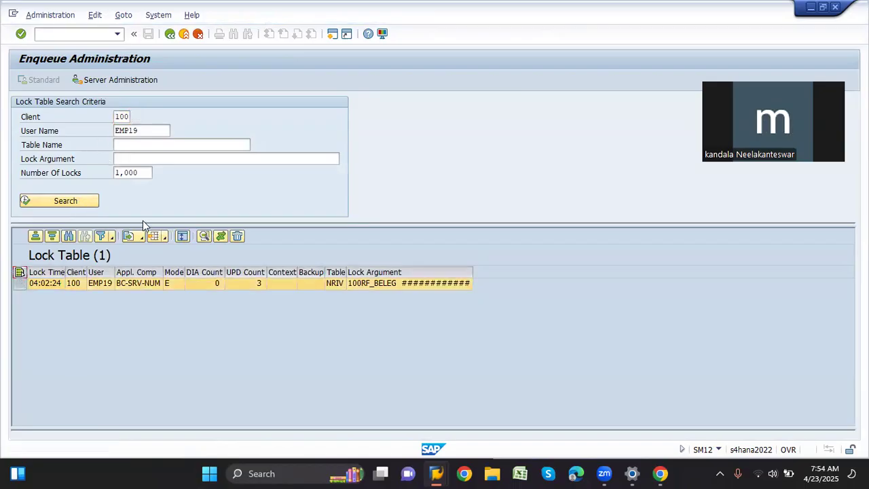
pyautogui.click(237, 237)
pyautogui.click(160, 279)
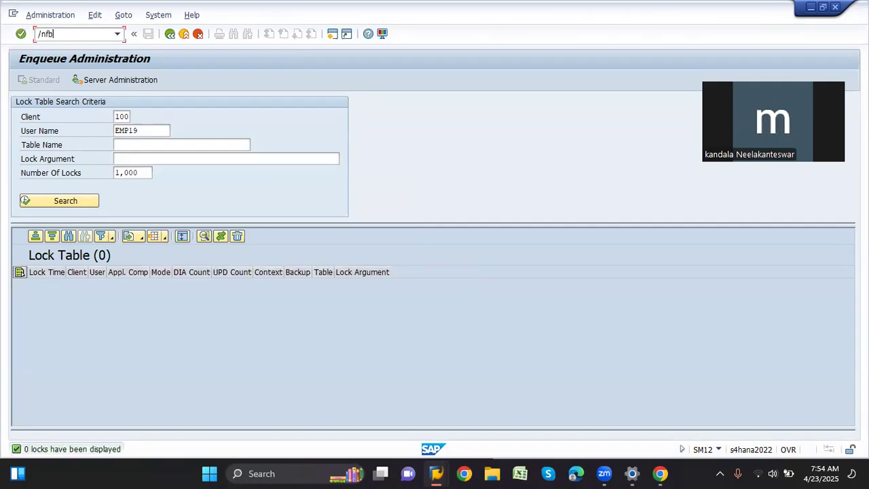
# Reopen the MRF intervals for editing in FBN1, add number range 18 for 2025 from 180000 to 189999, and save it
pyautogui.press('Return')
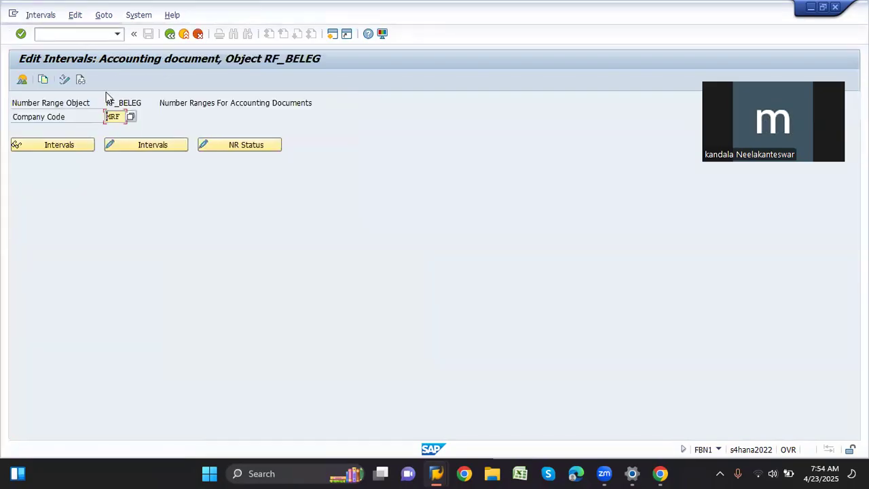
pyautogui.click(123, 146)
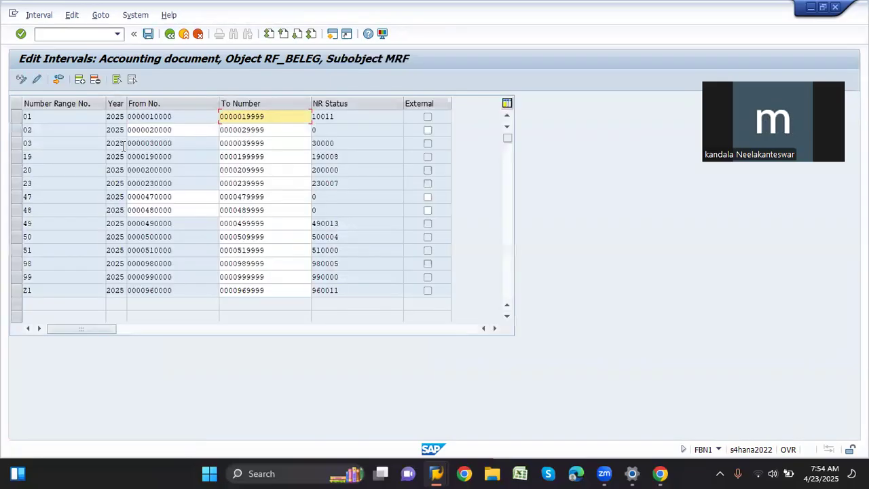
pyautogui.click(79, 80)
pyautogui.write('18')
pyautogui.press('Tab')
pyautogui.write('2025')
pyautogui.press('Tab')
pyautogui.write('2')
pyautogui.press('BackSpace')
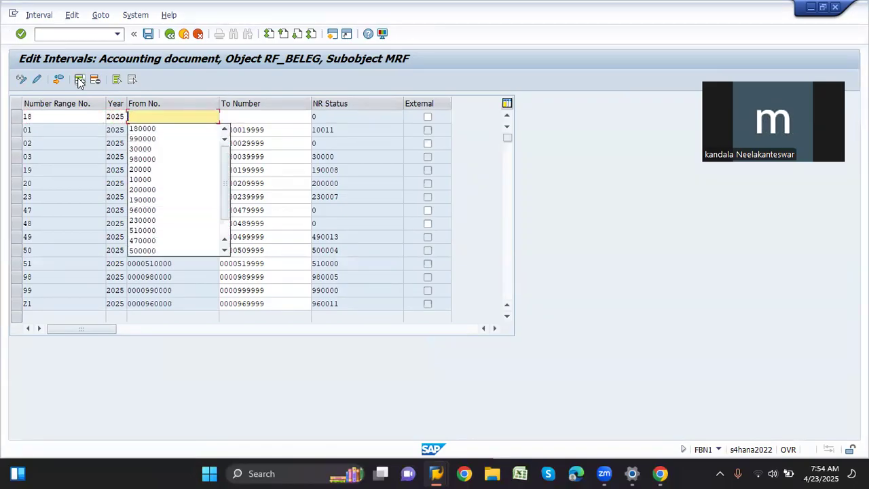
pyautogui.press('Down')
pyautogui.press('Tab')
pyautogui.press('Down')
pyautogui.press('Return')
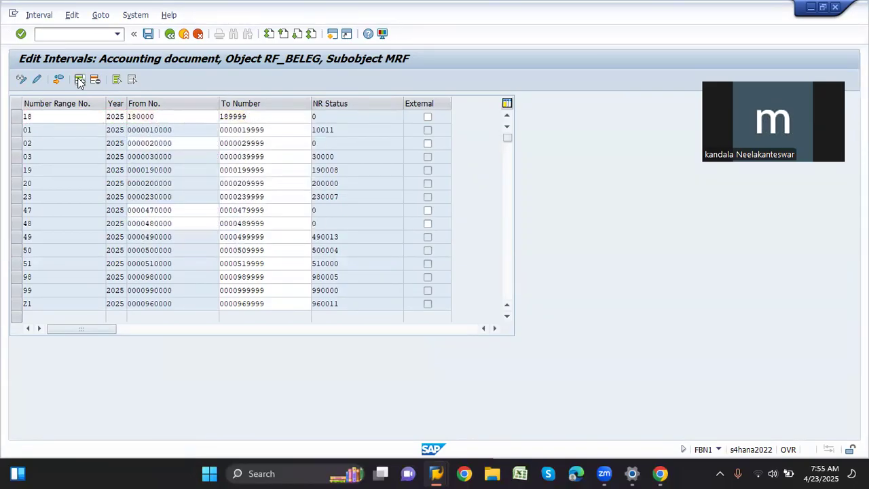
pyautogui.click(80, 82)
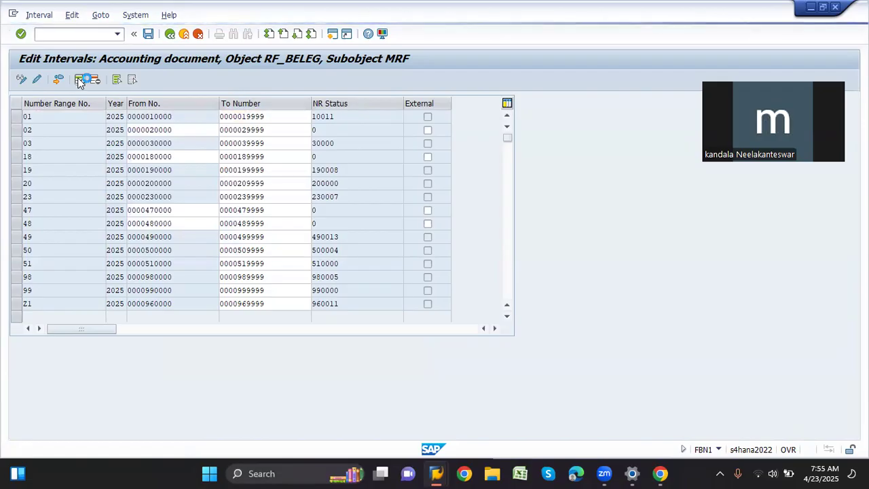
pyautogui.press('Return')
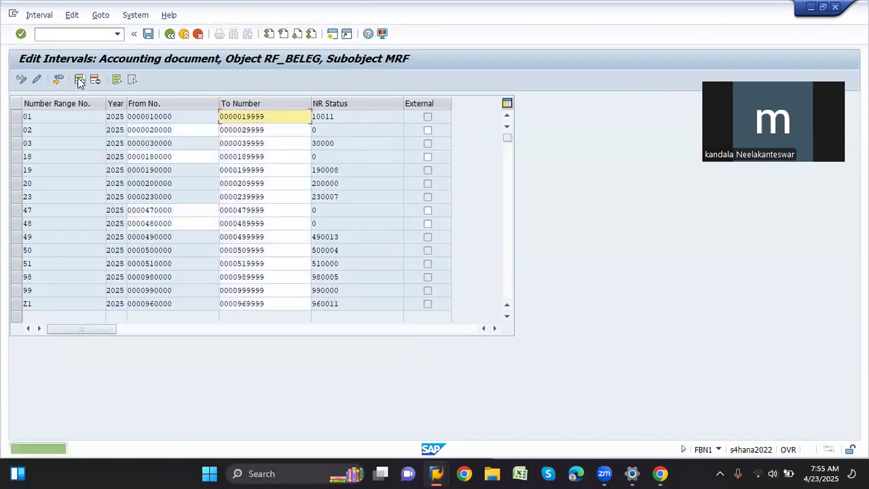
# Return to the F-92 session, select a company code MRF customer for the first line item, and set the amount to 200000
pyautogui.hotkey('alt', 'Tab')
pyautogui.press('Return')
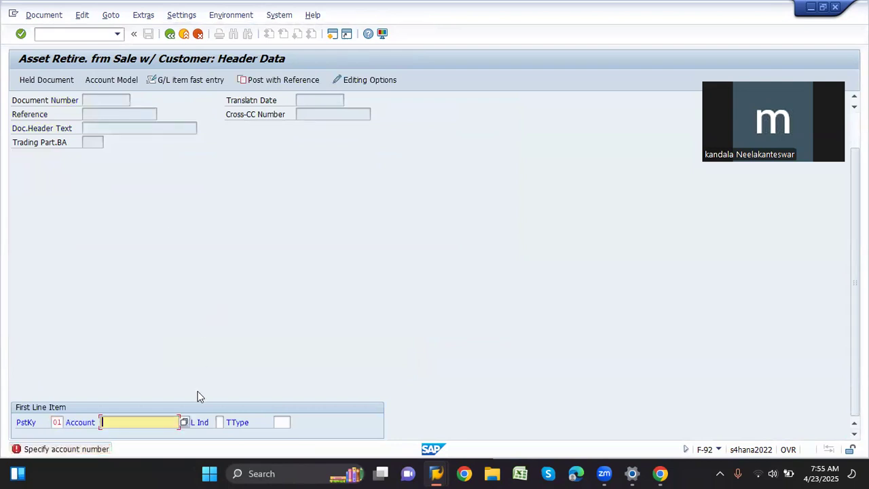
pyautogui.click(185, 422)
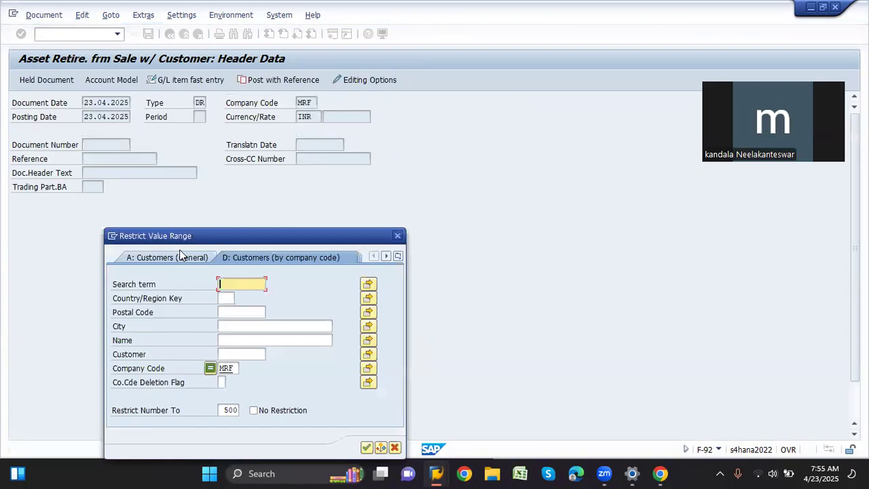
pyautogui.press('Return')
pyautogui.press('Return')
pyautogui.press('Return')
pyautogui.press('Down')
pyautogui.press('Return')
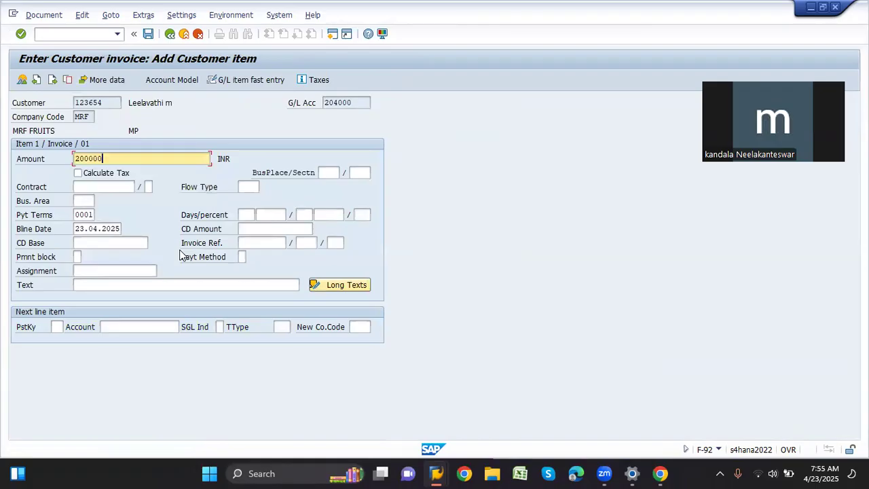
# Set the customer line item's business area to MPL and confirm the item
pyautogui.press('Tab')
pyautogui.press('Tab')
pyautogui.press('Down')
pyautogui.press('Return')
pyautogui.press('Return')
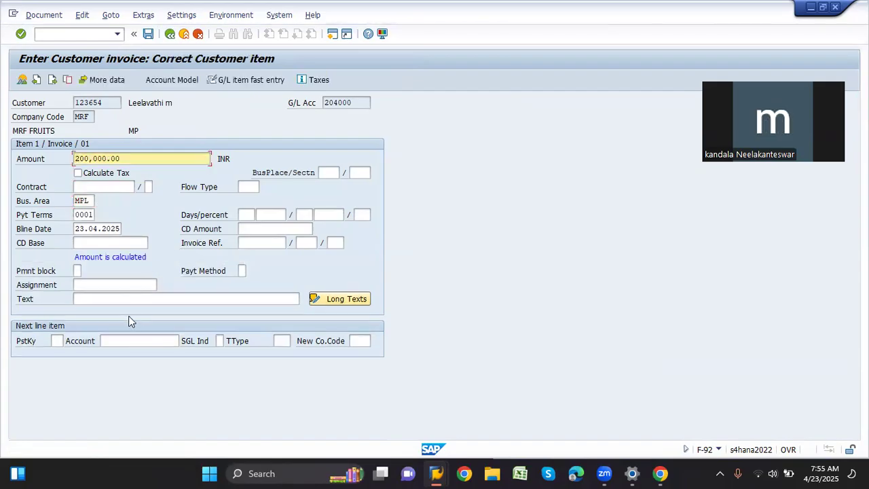
# Set the next line item's posting key to 50 and its account to G/L account 500089, ASSET SALE CLEARING ACCOUNT, found with 5*
pyautogui.click(57, 340)
pyautogui.write('75')
pyautogui.press('Tab')
pyautogui.click(57, 340)
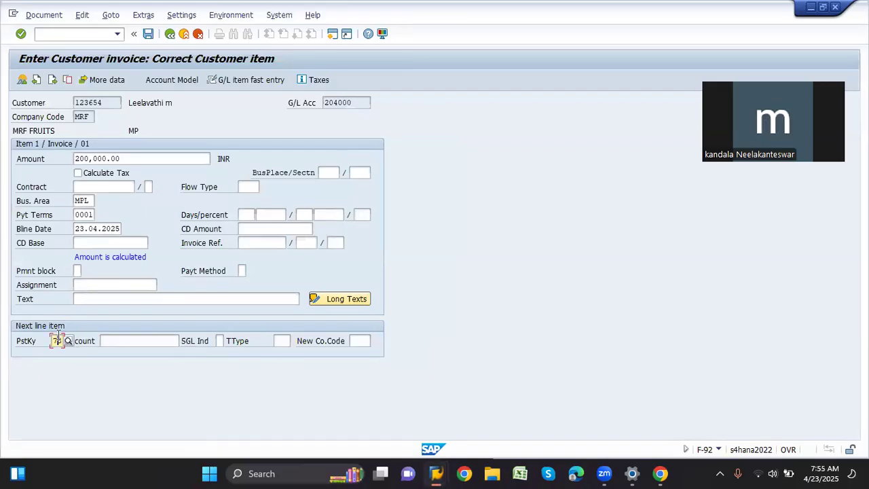
pyautogui.moveTo(59, 340); pyautogui.dragTo(44, 346)
pyautogui.write('50')
pyautogui.press('Tab')
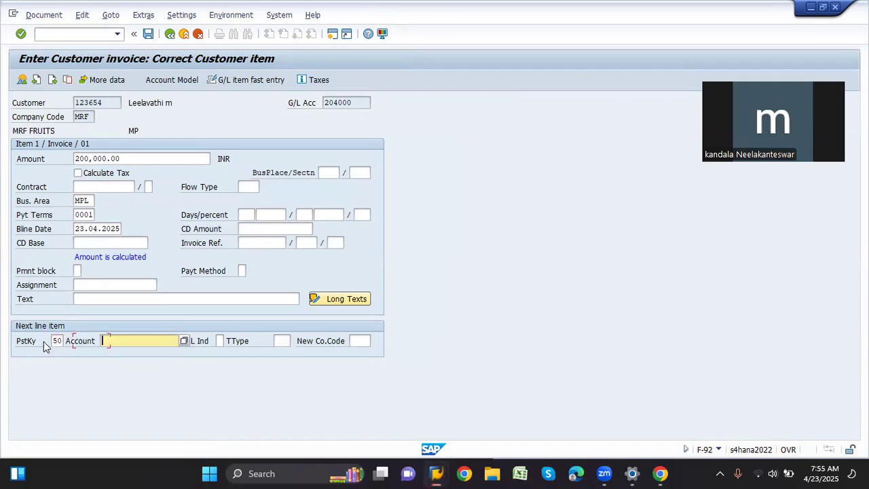
pyautogui.click(184, 340)
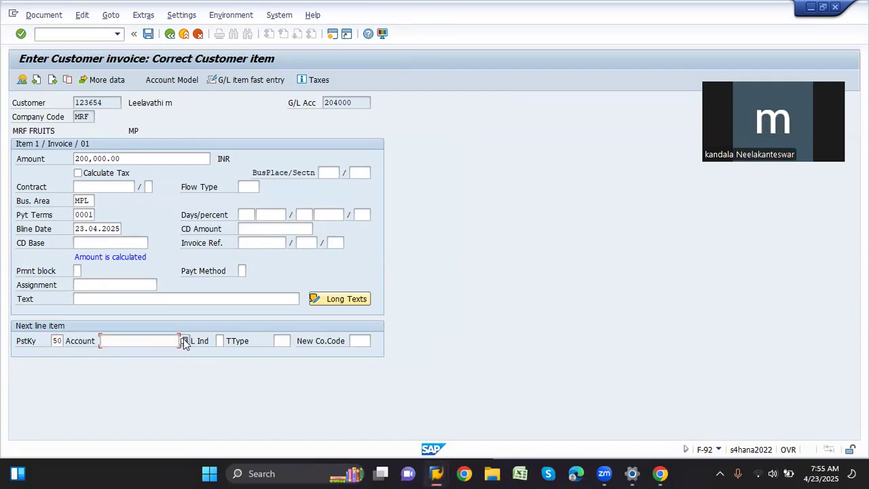
pyautogui.write('5*')
pyautogui.press('Return')
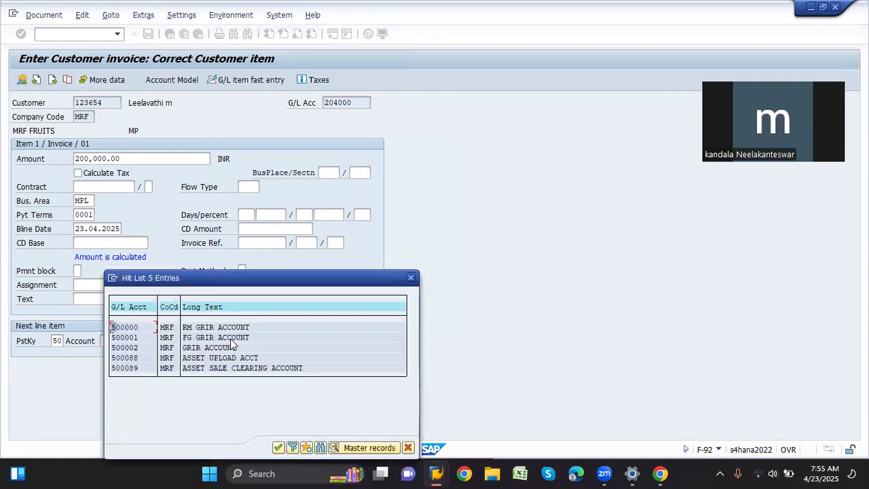
pyautogui.doubleClick(213, 367)
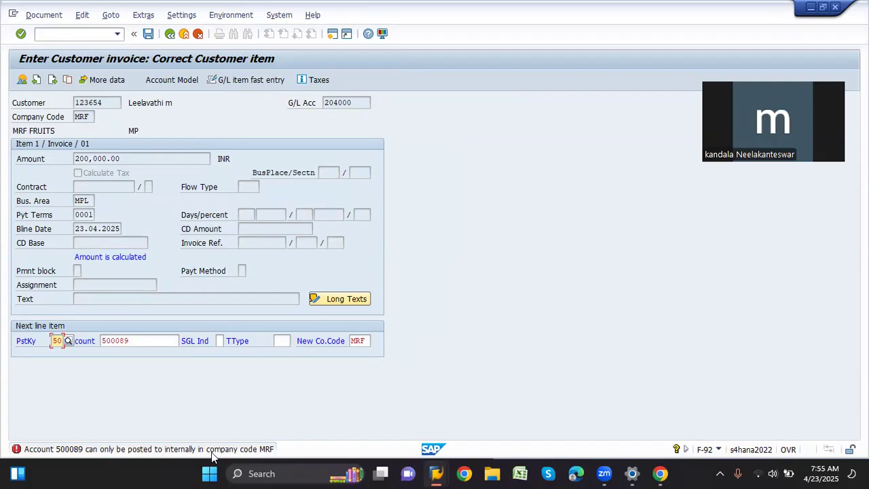
# Reselect G/L account 500089 for the next line item, try to continue, and read the details of the posting error
pyautogui.click(147, 339)
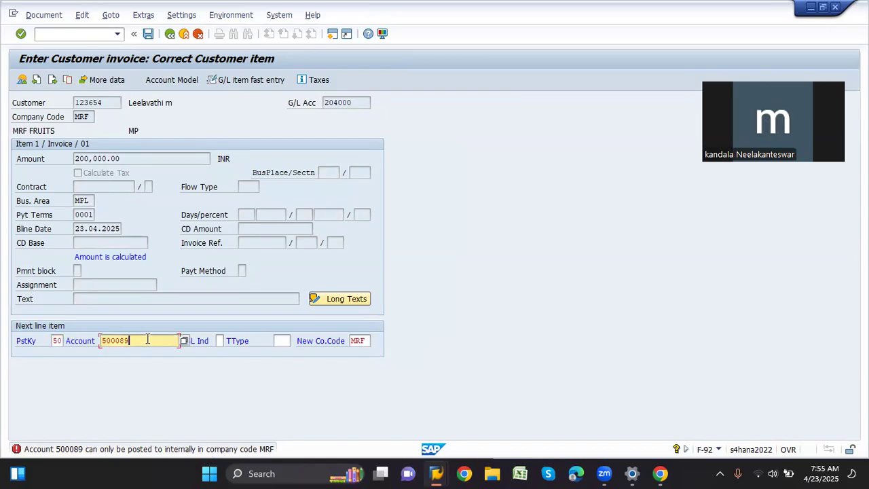
pyautogui.click(184, 341)
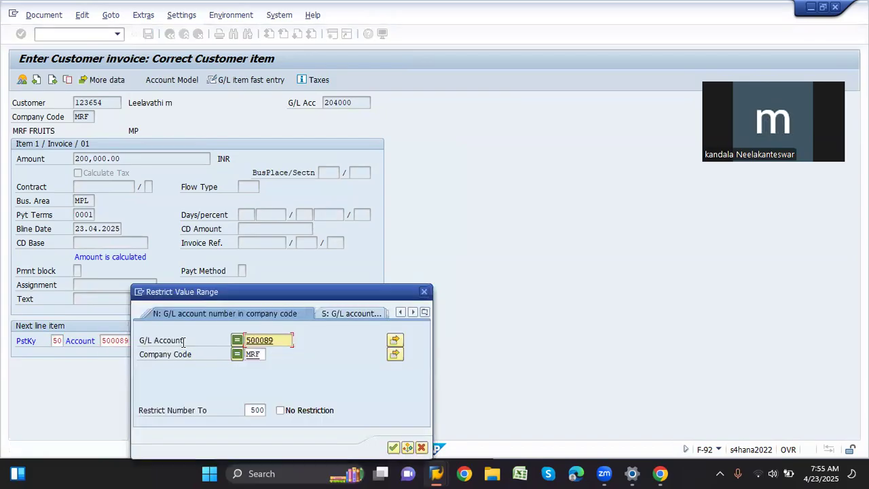
pyautogui.press('Return')
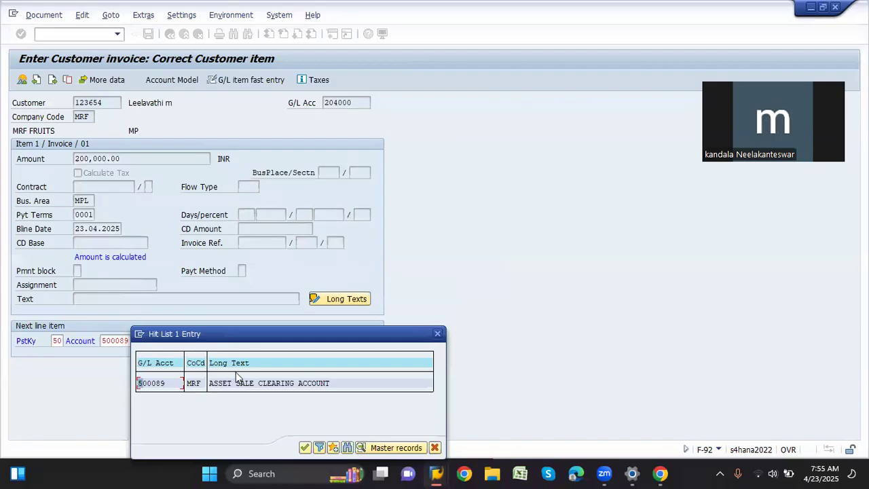
pyautogui.doubleClick(238, 387)
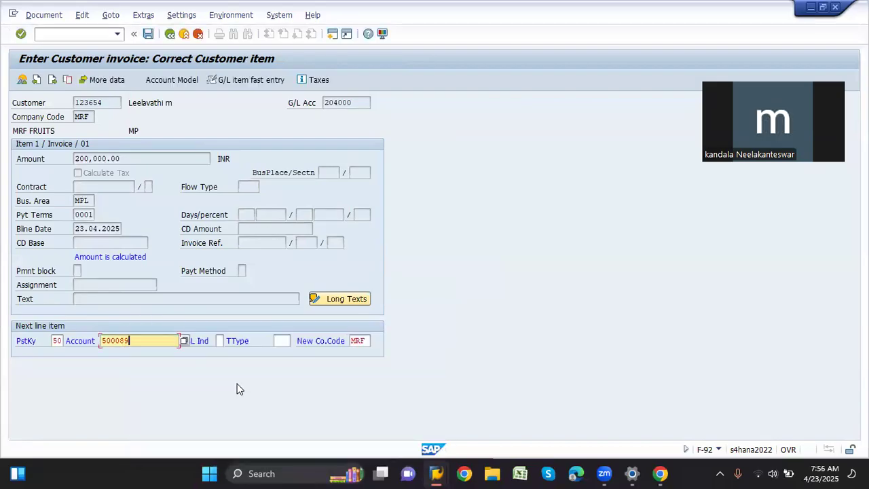
pyautogui.press('Return')
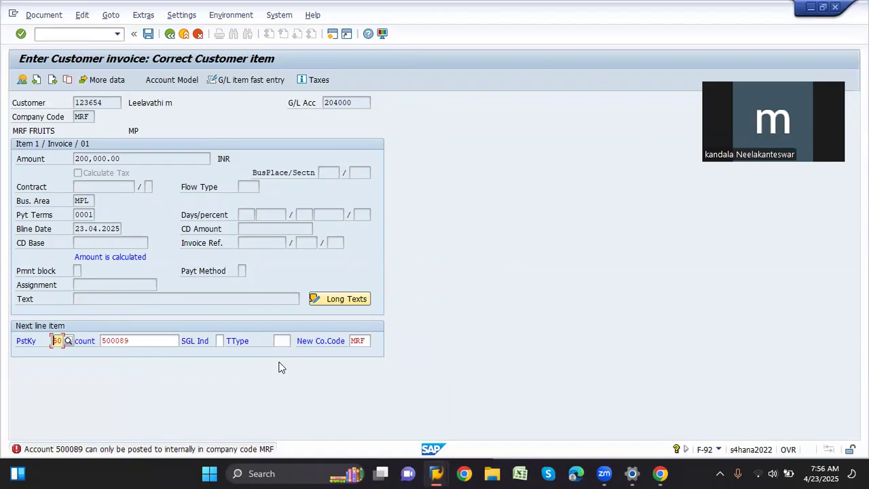
pyautogui.click(180, 453)
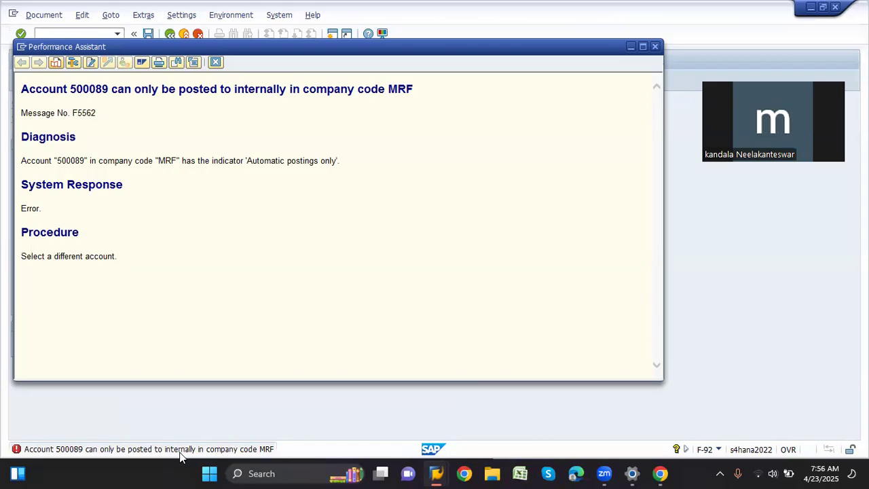
pyautogui.click(216, 62)
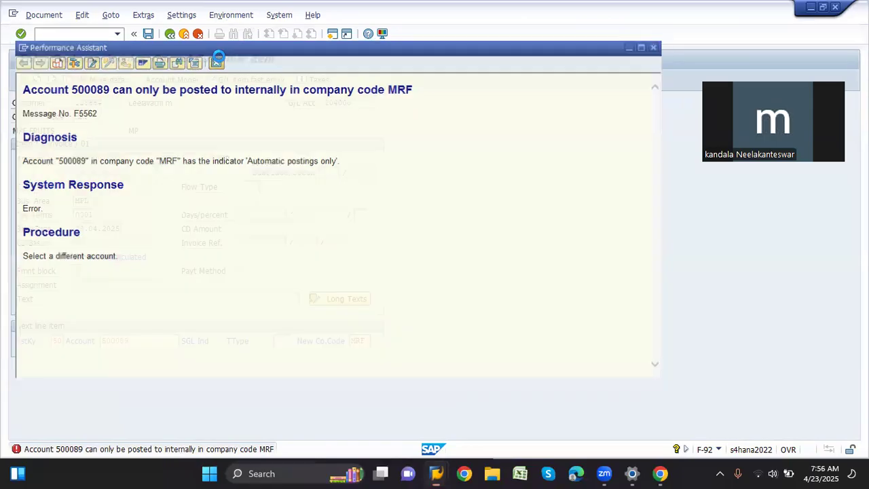
# Start FS00 in a new session and open the document creation settings of clearing account 500089 in company code MRF for editing
pyautogui.click(77, 35)
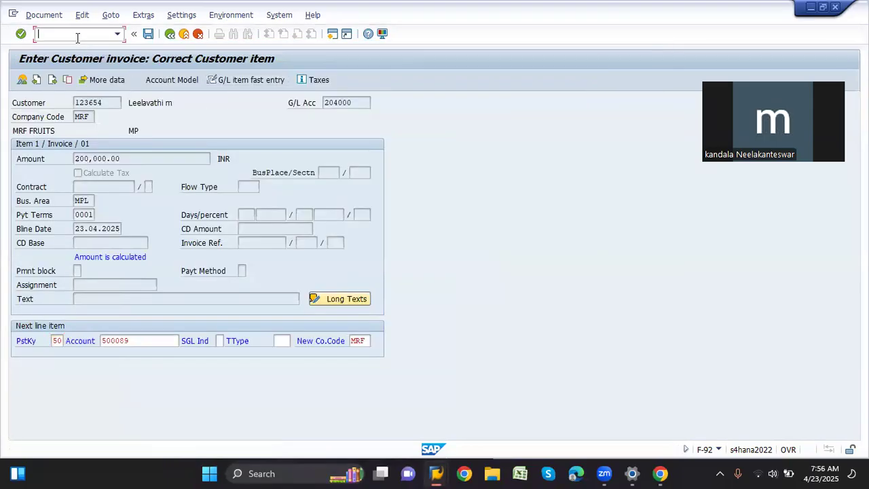
pyautogui.write('/ofs00')
pyautogui.press('Return')
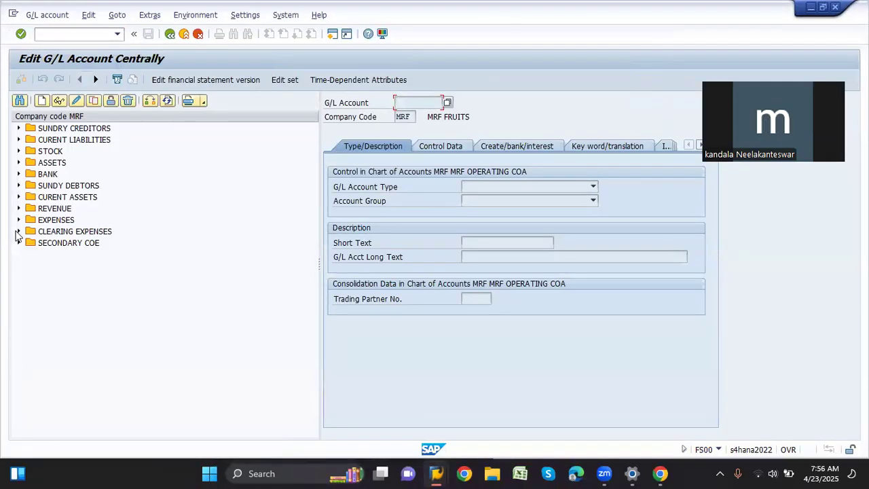
pyautogui.click(18, 232)
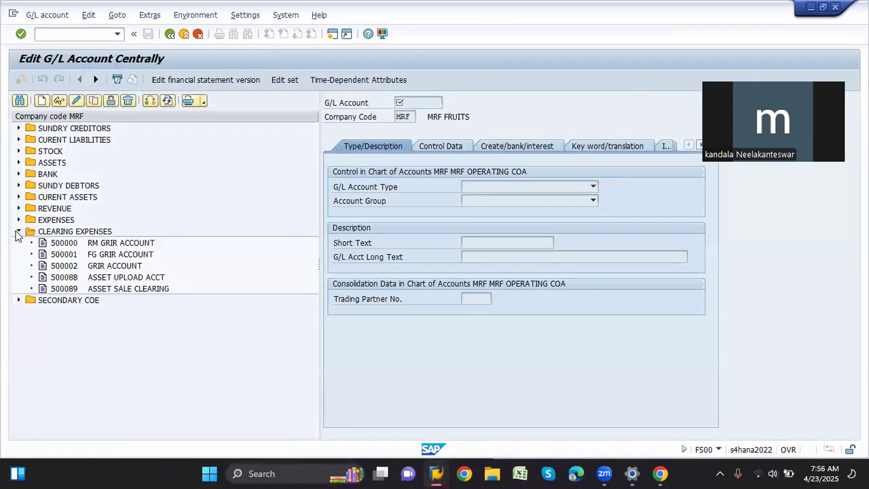
pyautogui.doubleClick(101, 290)
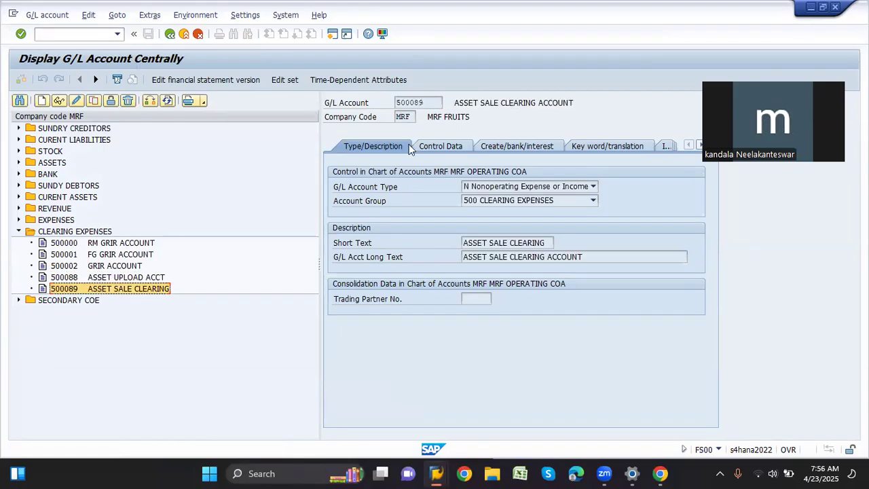
pyautogui.click(79, 100)
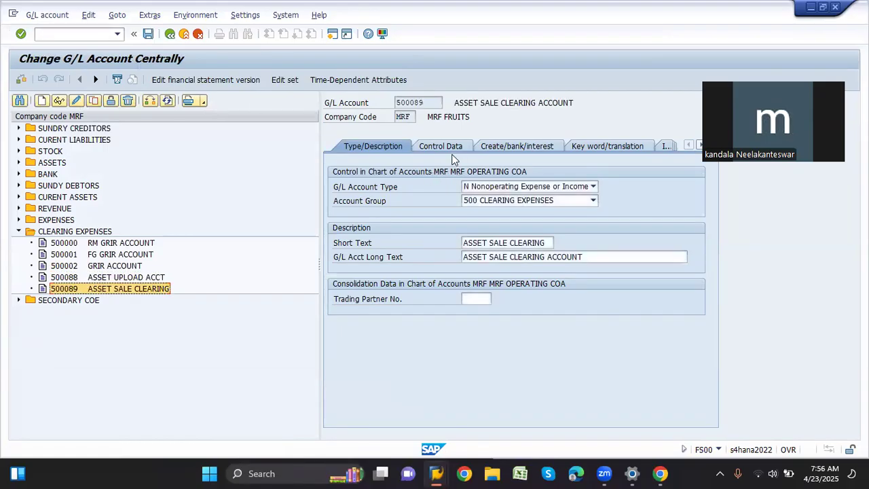
pyautogui.click(493, 150)
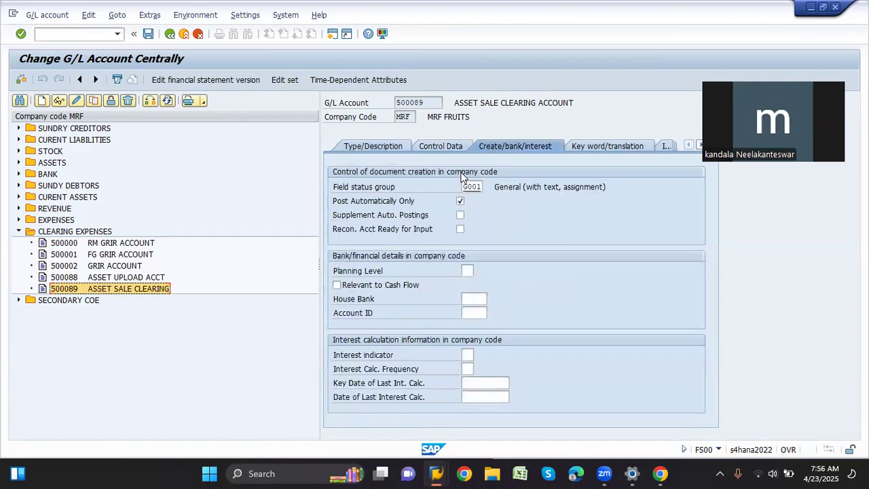
# Turn off Post Automatically Only for the asset sale clearing G/L account, save it, and continue to the customer invoice's next line item
pyautogui.click(459, 201)
pyautogui.hotkey('ctrl', 's')
pyautogui.press('Return')
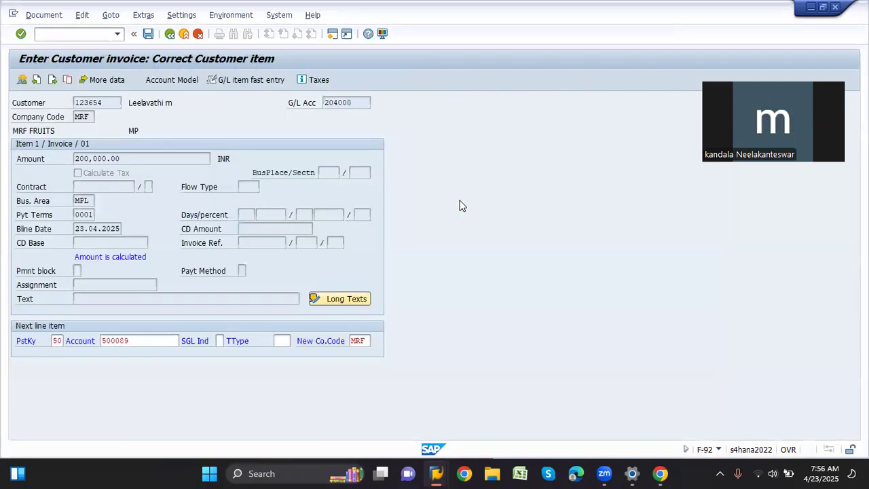
pyautogui.press('Return')
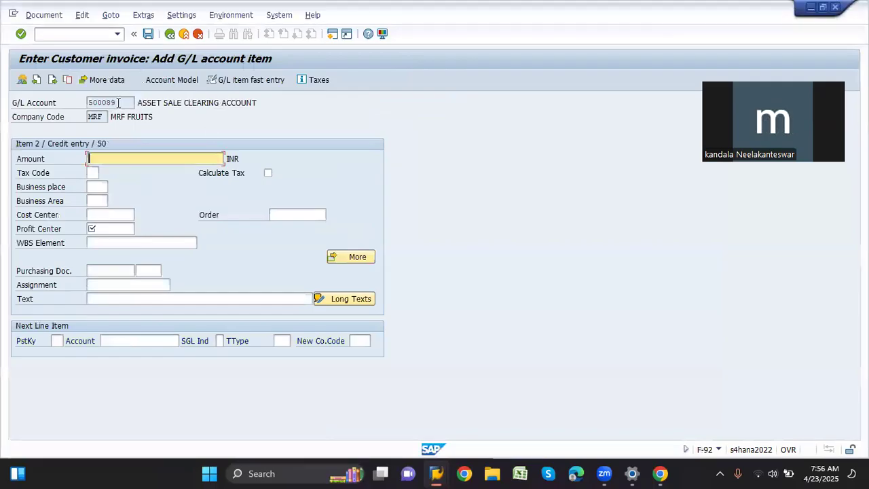
# Go to transaction OBC4 and display the field status groups of field status variant MRF
pyautogui.click(52, 35)
pyautogui.write('/nob')
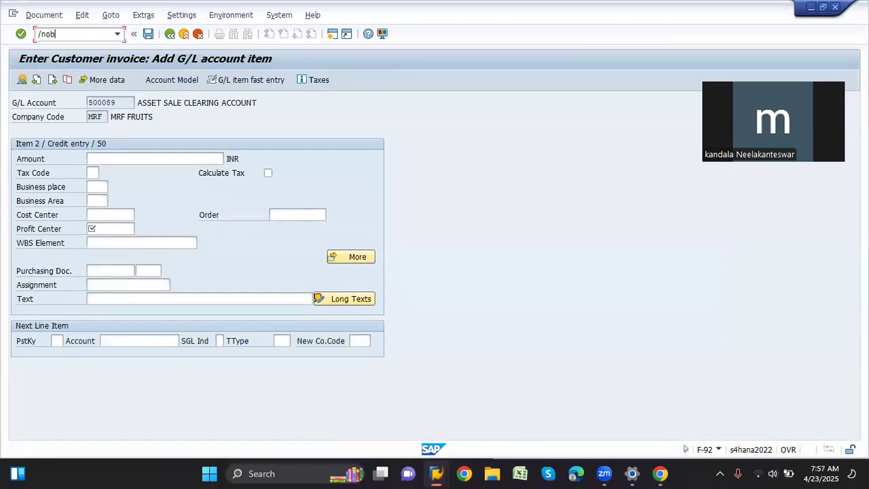
pyautogui.write('c4')
pyautogui.press('Return')
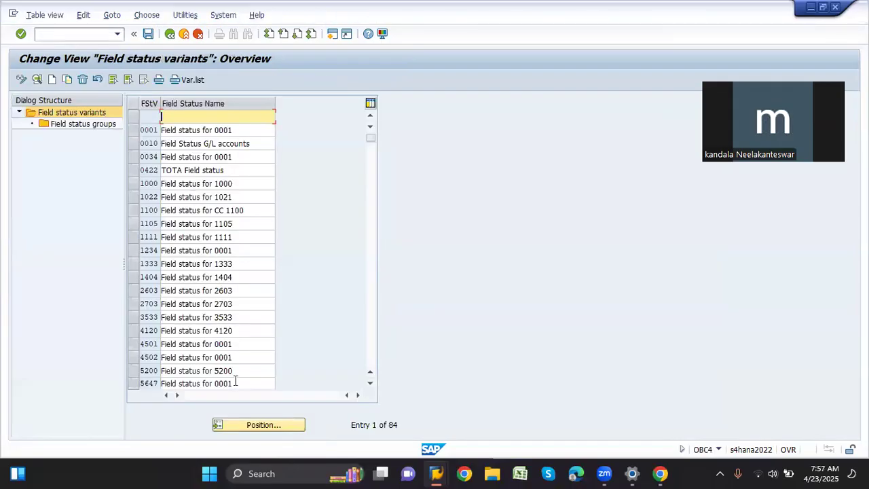
pyautogui.click(244, 428)
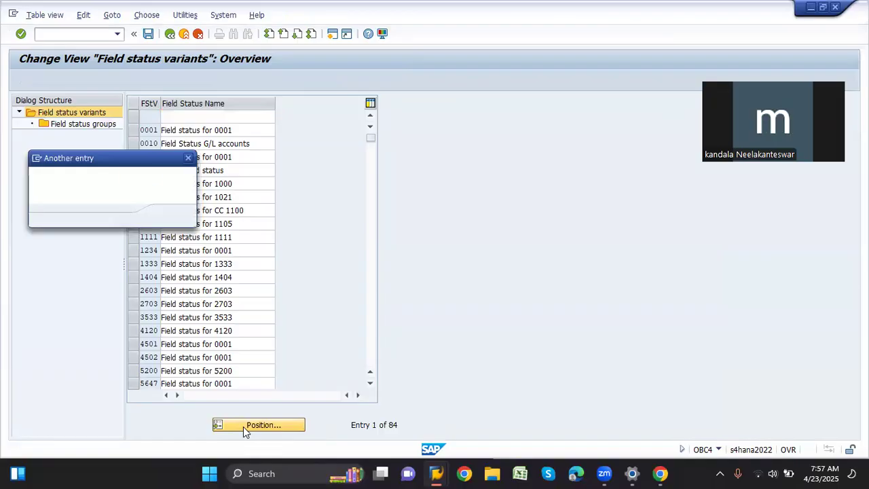
pyautogui.write('mrf')
pyautogui.press('Return')
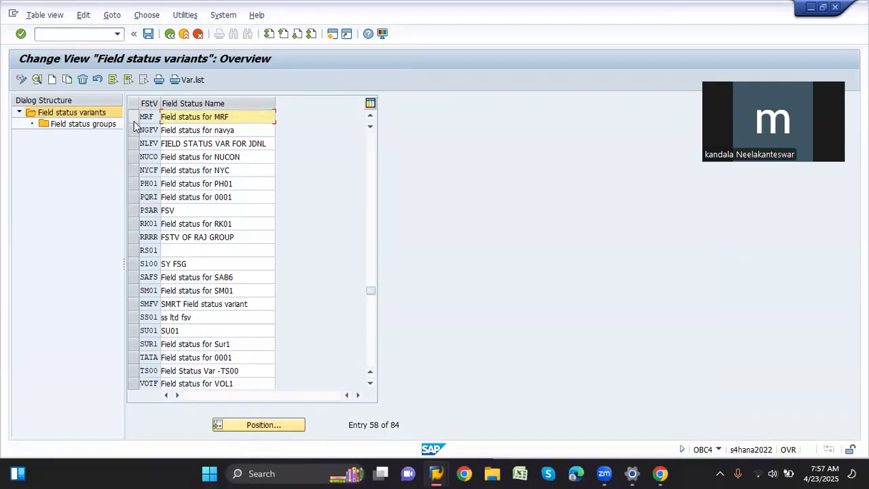
pyautogui.click(134, 118)
pyautogui.doubleClick(80, 125)
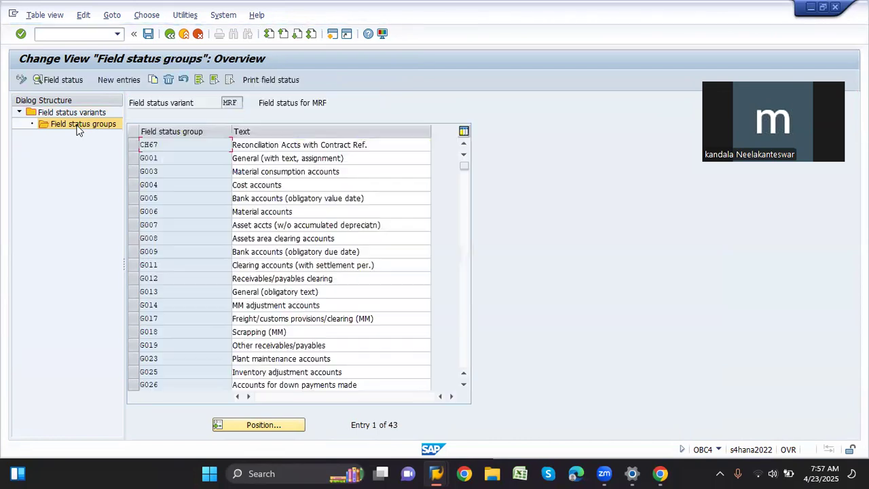
# Make Asset retirement an optional entry in field status group G001 and save to the MRF ASSET ACCOUNT customizing request
pyautogui.doubleClick(162, 155)
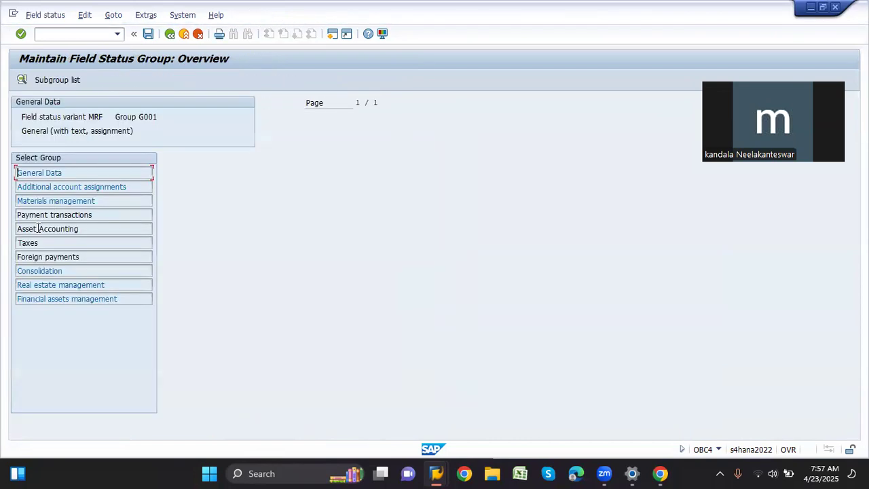
pyautogui.doubleClick(66, 231)
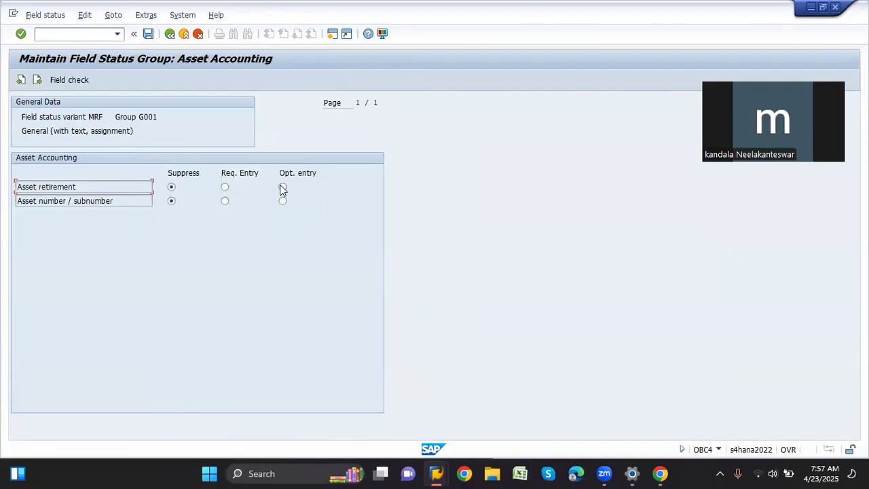
pyautogui.click(147, 35)
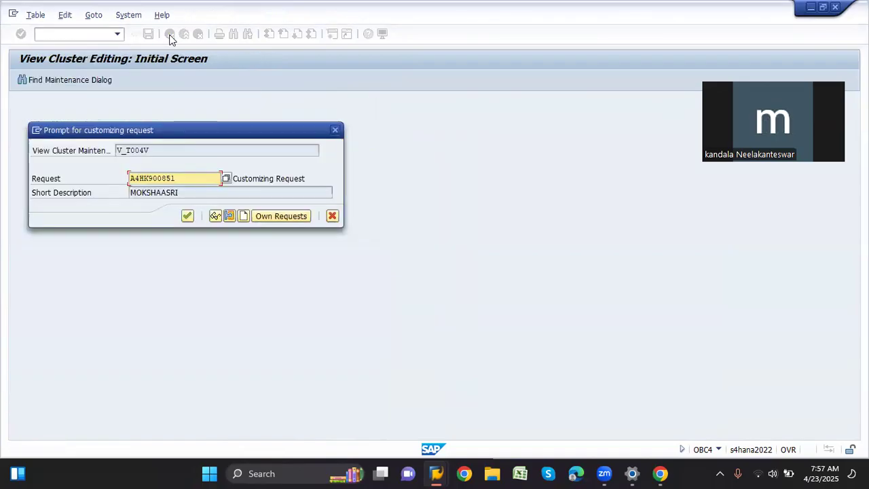
pyautogui.click(274, 214)
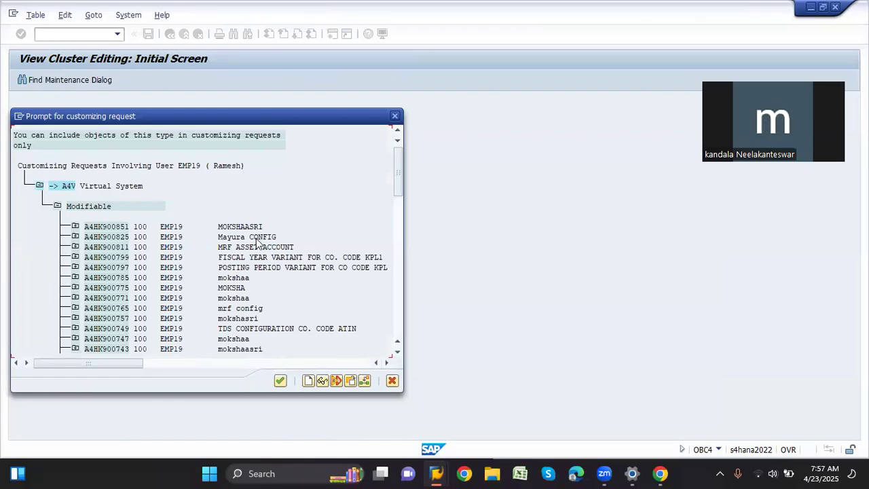
pyautogui.doubleClick(256, 246)
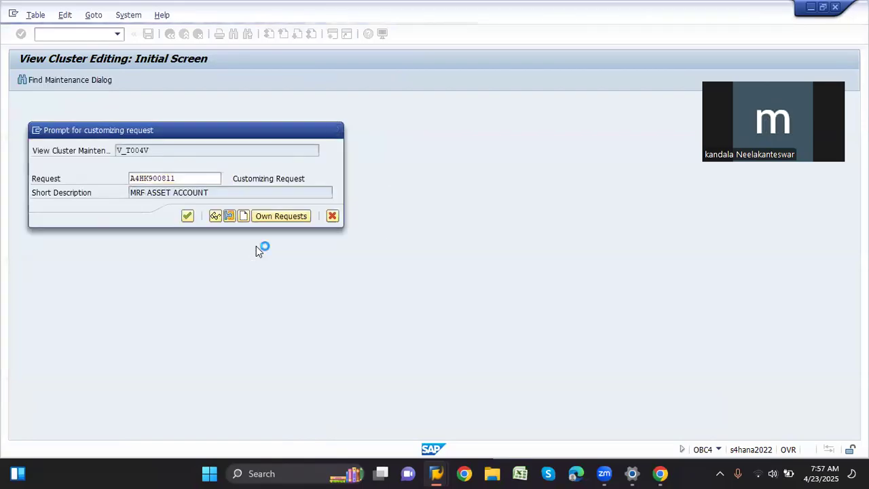
pyautogui.press('Return')
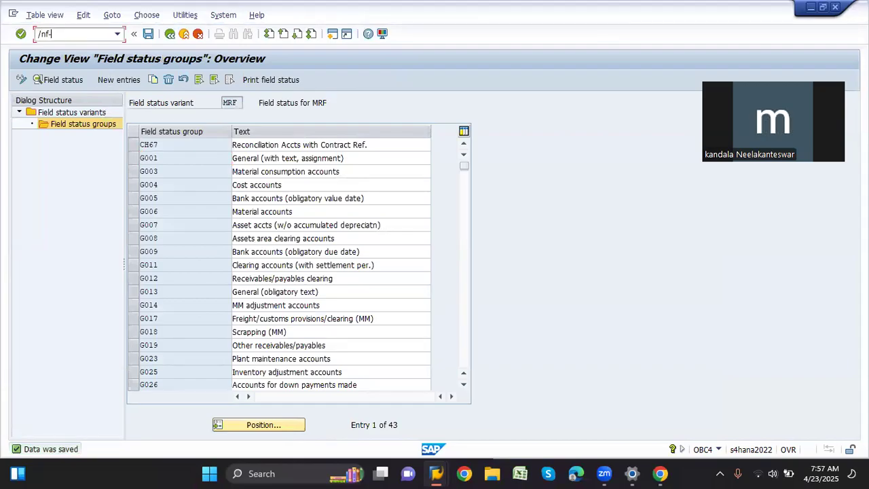
pyautogui.press('Return')
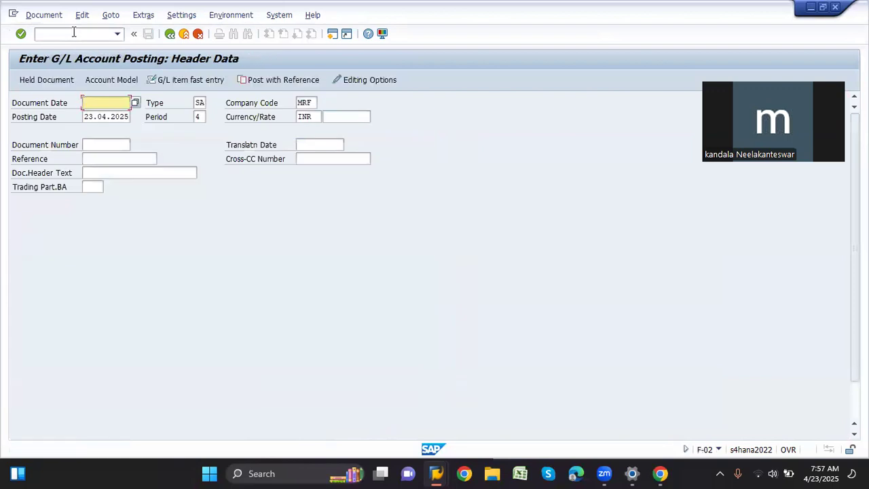
pyautogui.click(184, 33)
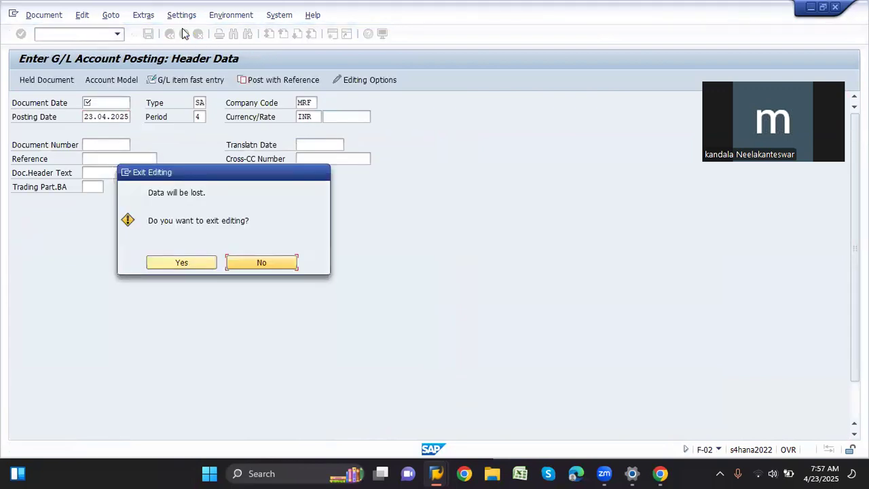
pyautogui.click(181, 262)
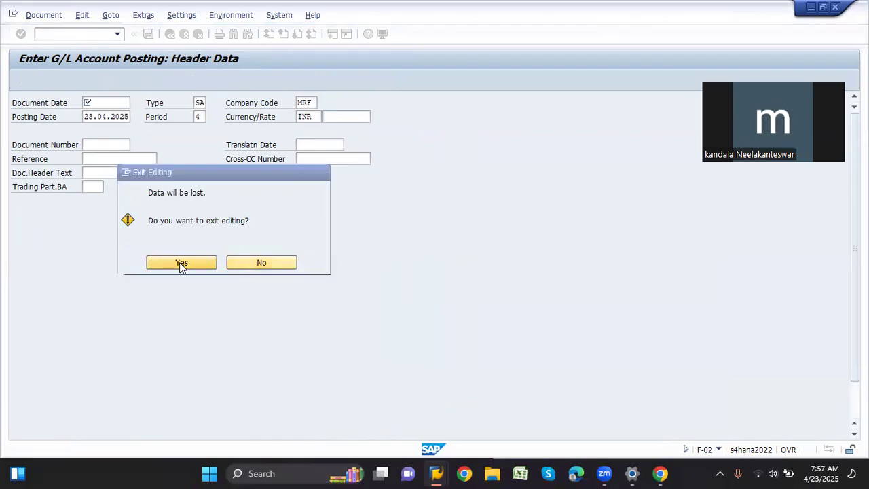
# Start an asset retirement from sale with customer (F-92) with document date 23.04.2025
pyautogui.doubleClick(141, 357)
pyautogui.press('Return')
pyautogui.press('Down')
pyautogui.press('Return')
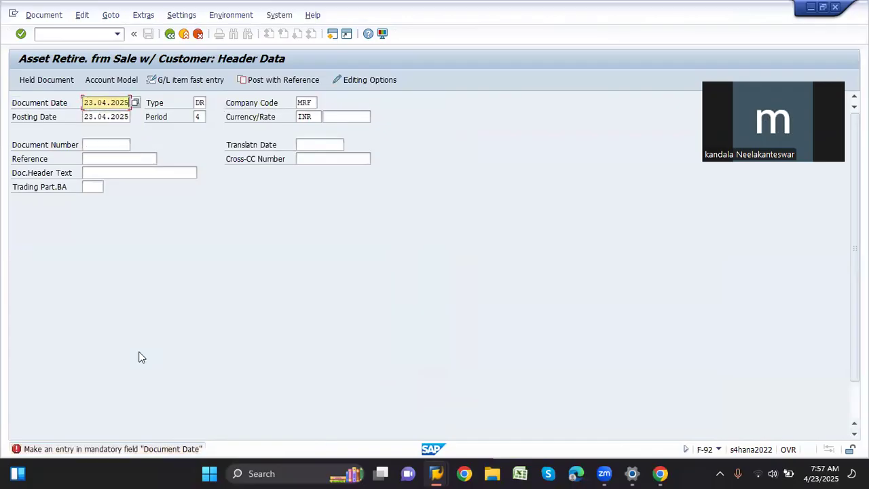
# Enter the customer's account in the first line item with posting key 01 and proceed to the customer item
pyautogui.press('Return')
pyautogui.press('Tab')
pyautogui.press('Down')
pyautogui.press('Down')
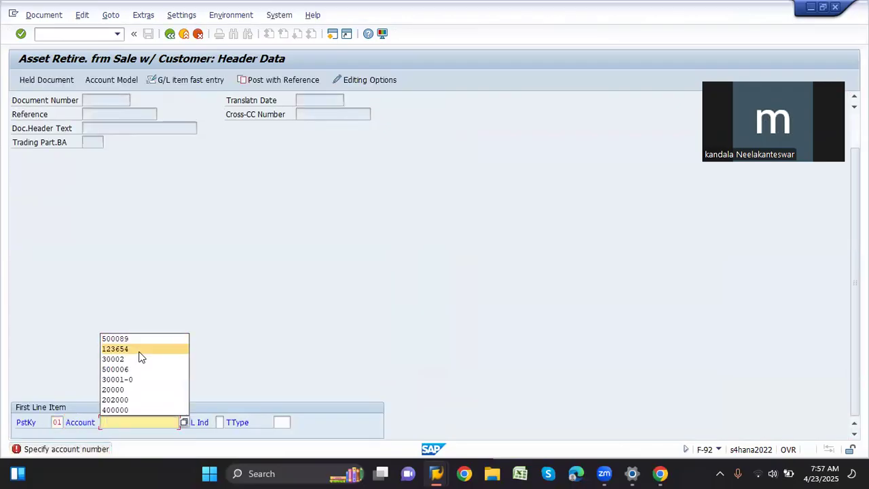
pyautogui.press('Return')
pyautogui.press('Return')
# Enter an amount of 200000 INR and business area MPL in the customer item
pyautogui.press('Down')
pyautogui.press('Return')
pyautogui.press('Down')
pyautogui.press('Down')
pyautogui.press('Down')
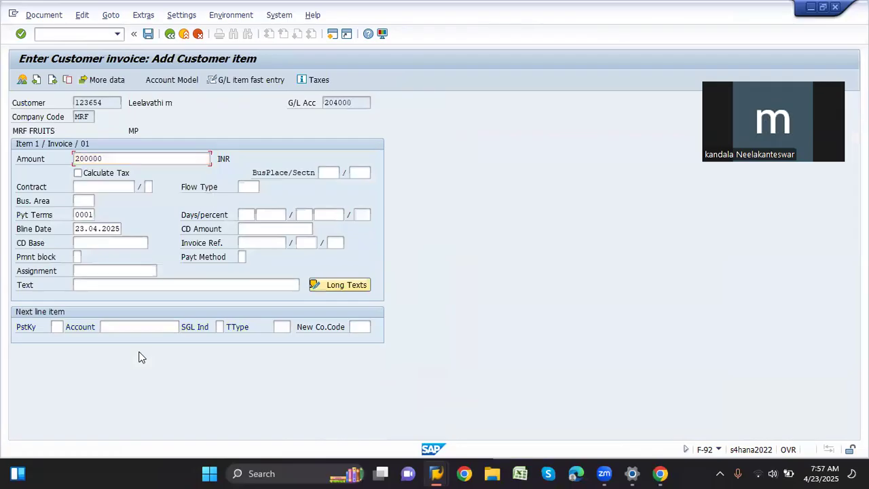
pyautogui.press('Down')
pyautogui.press('Return')
pyautogui.press('Return')
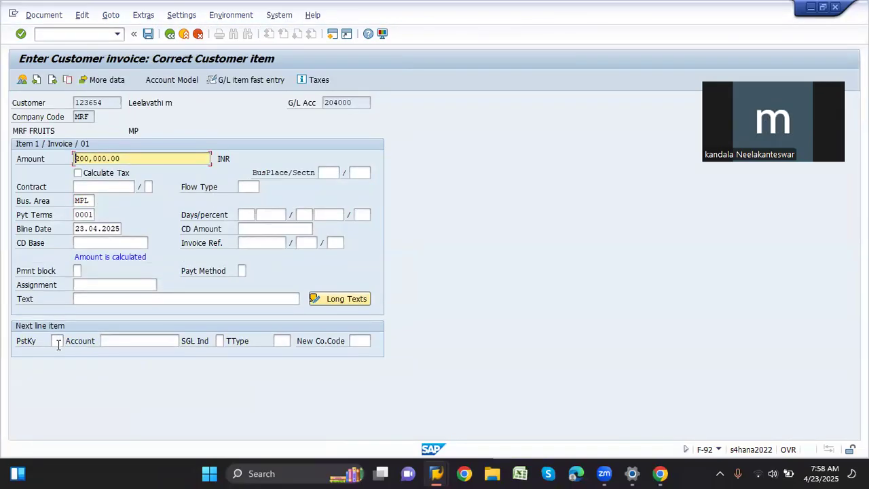
# Add a next line item with posting key 50 for the asset sale clearing account
pyautogui.click(58, 342)
pyautogui.press('Down')
pyautogui.press('Down')
pyautogui.press('Tab')
pyautogui.press('Down')
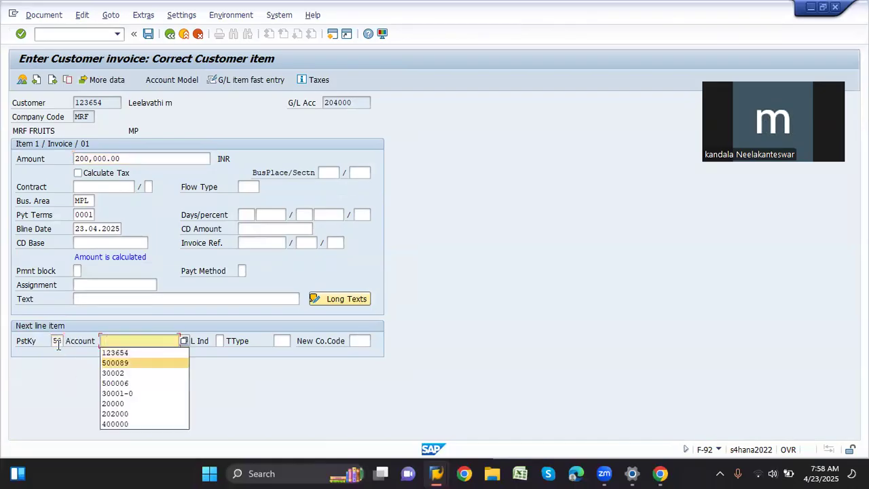
pyautogui.press('Return')
pyautogui.press('Return')
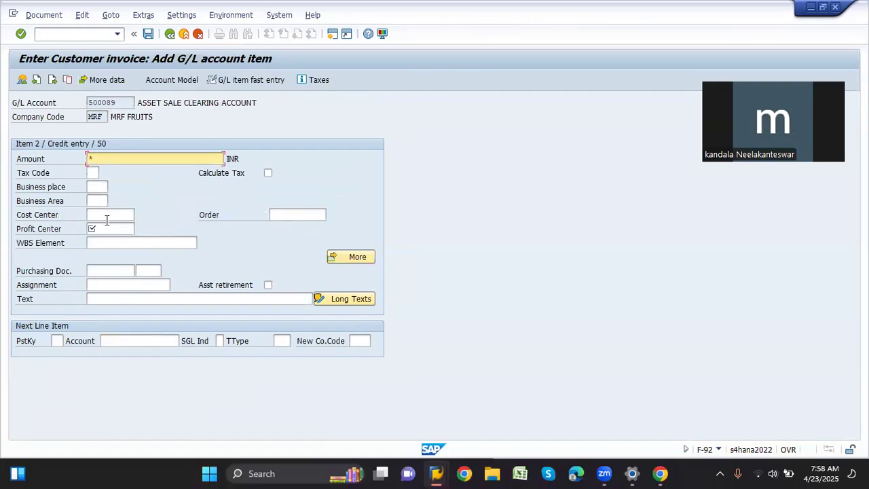
# Set the credit item's amount to * and profit center to MRF001, mark it as an asset retirement, and proceed to the retirement details
pyautogui.click(105, 230)
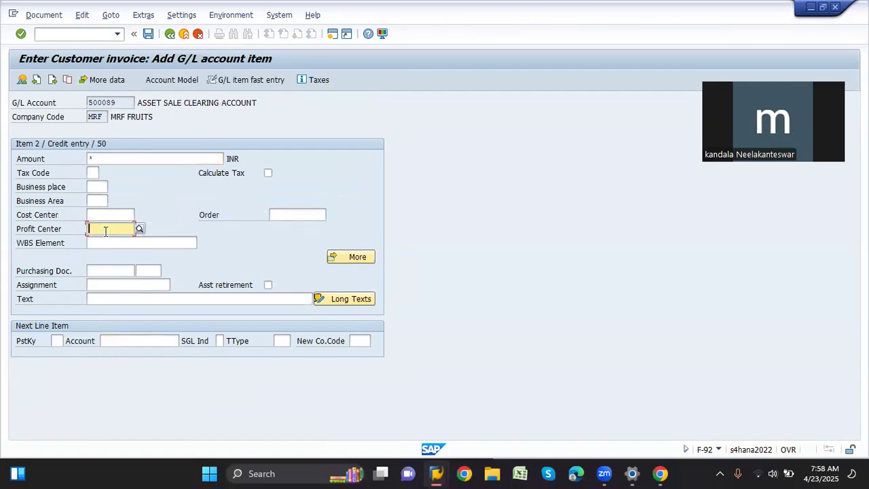
pyautogui.write('mr')
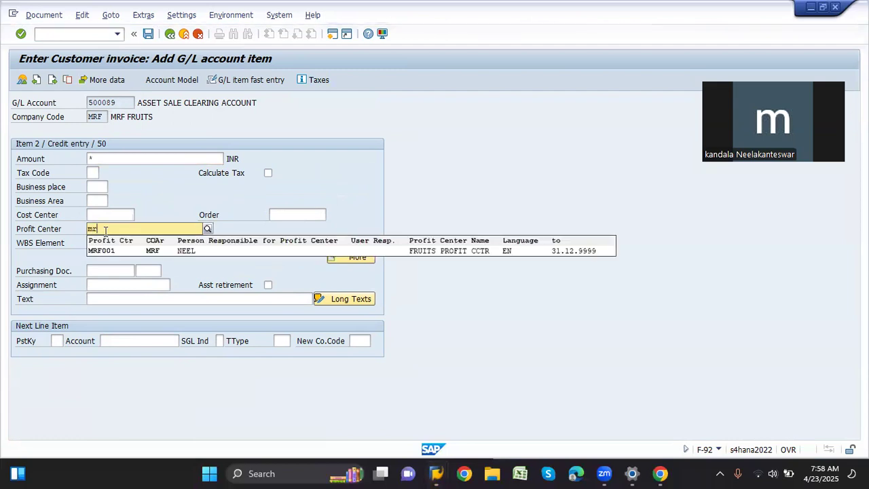
pyautogui.click(104, 250)
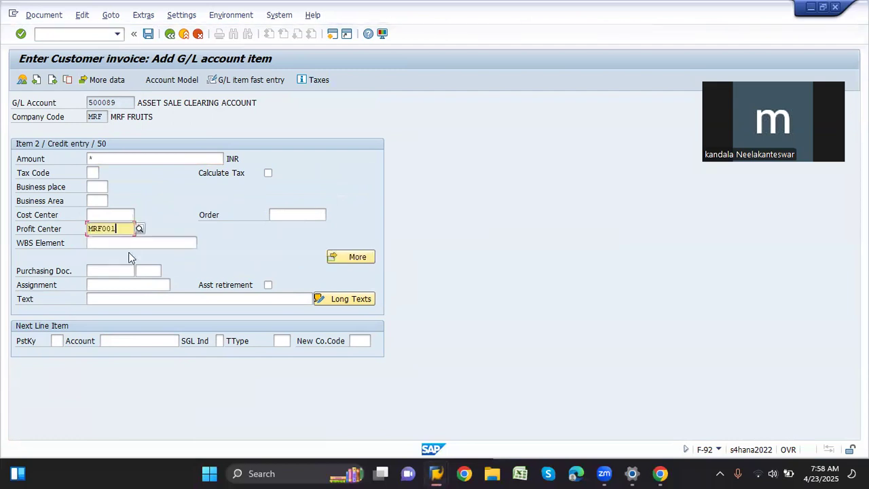
pyautogui.click(269, 287)
pyautogui.press('Return')
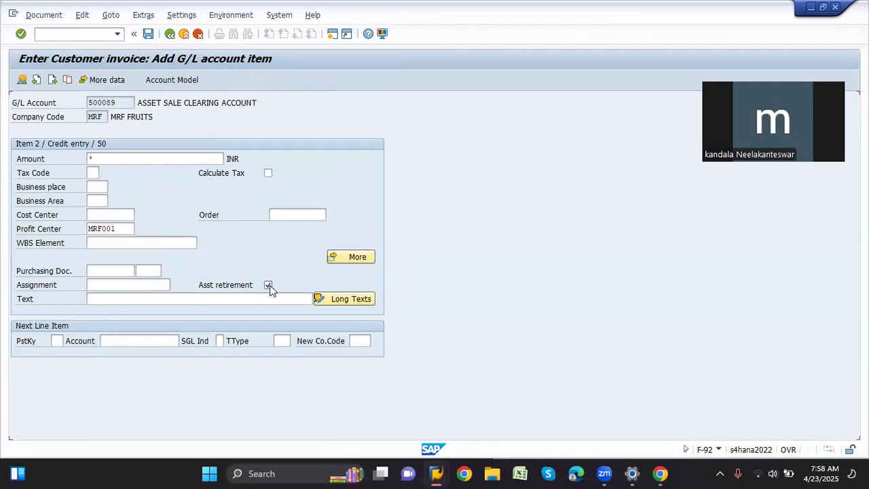
pyautogui.press('Return')
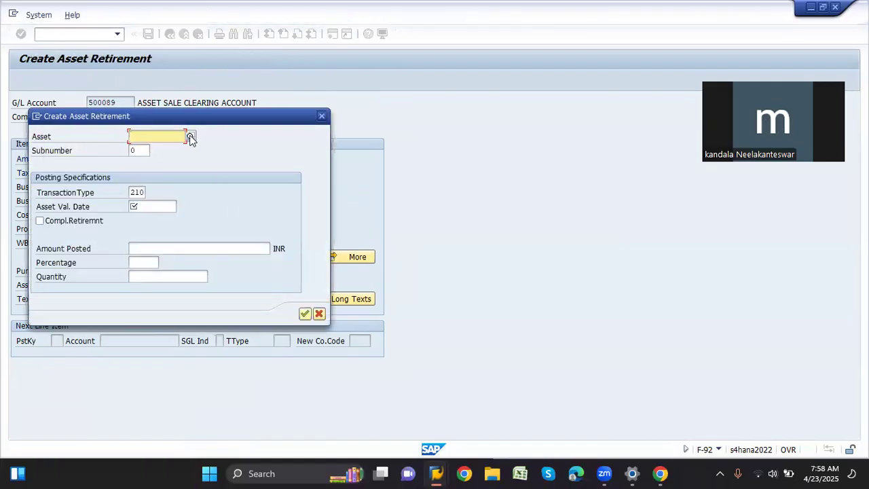
# Specify complete retirement of asset 30001 with transaction type 210 and value date 30.04.2025, accept the messages, and request the document overview
pyautogui.write('300')
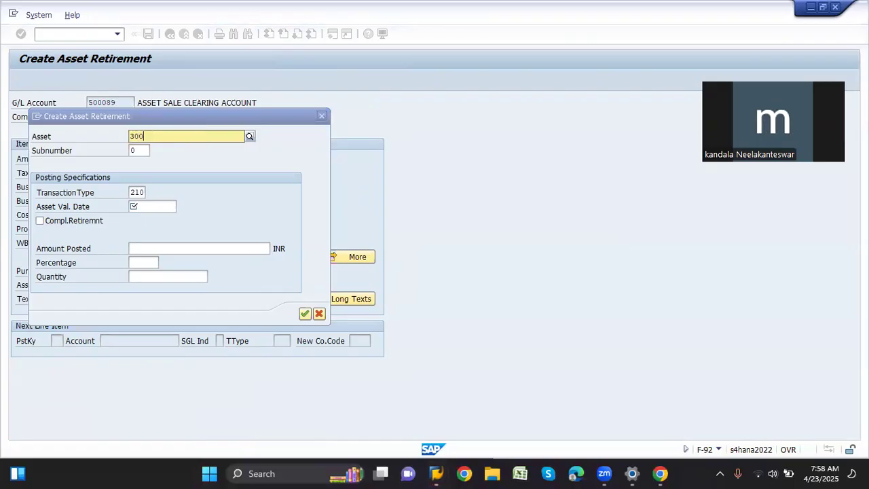
pyautogui.write('01')
pyautogui.click(138, 192)
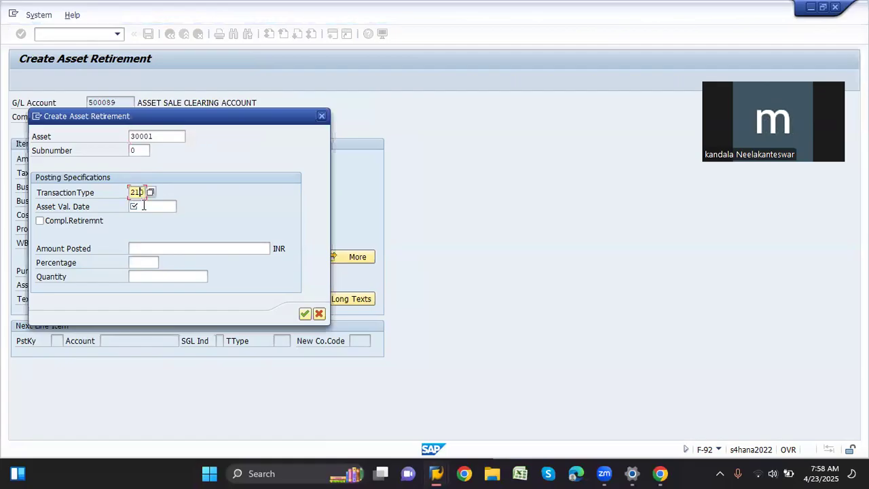
pyautogui.click(143, 205)
pyautogui.click(182, 207)
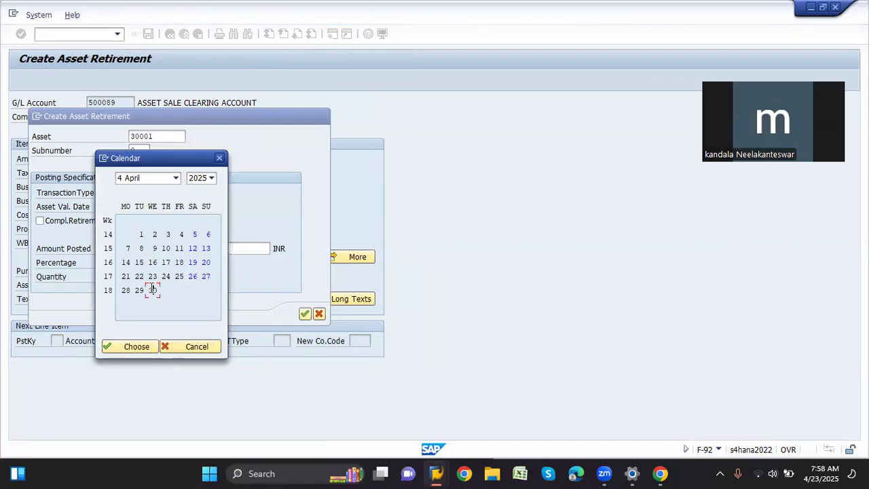
pyautogui.doubleClick(151, 290)
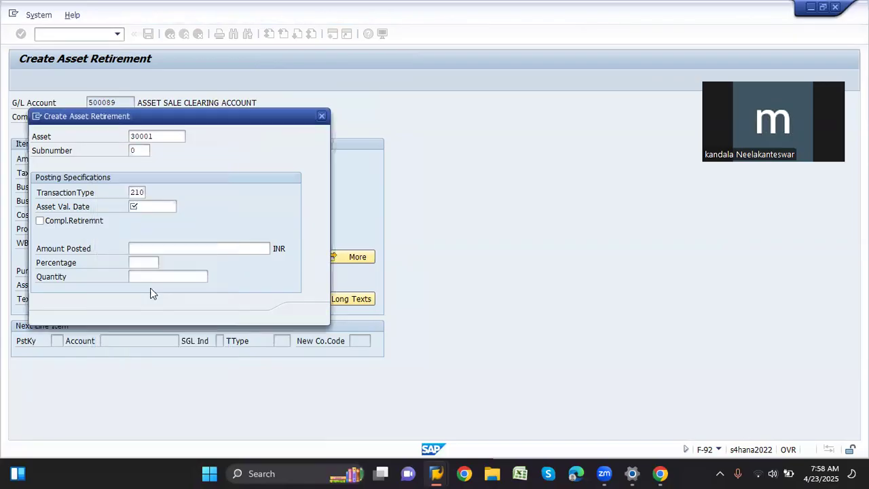
pyautogui.click(81, 224)
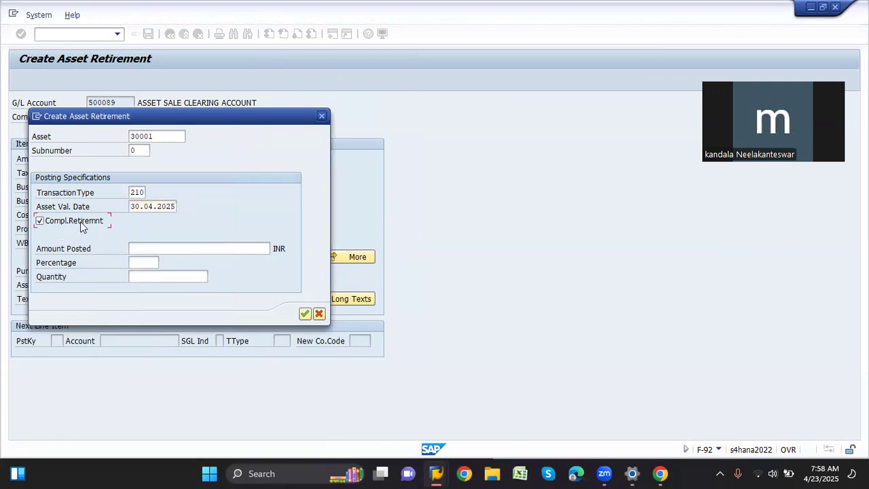
pyautogui.click(305, 315)
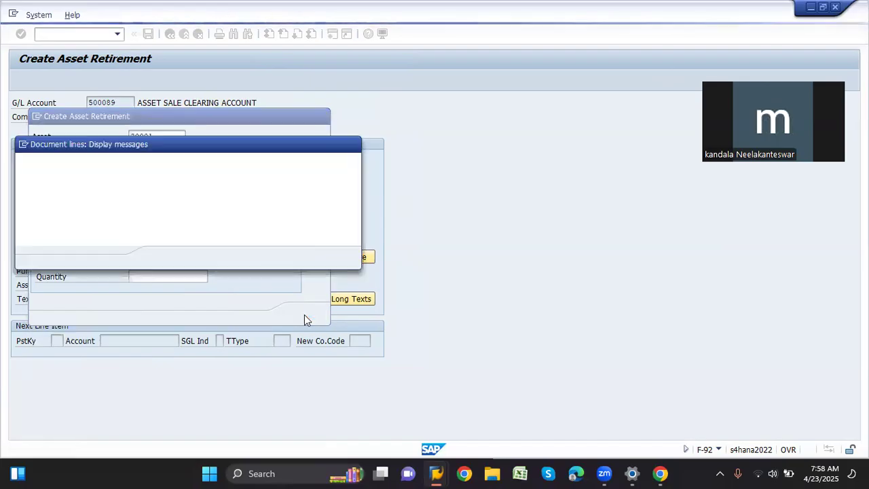
pyautogui.click(167, 259)
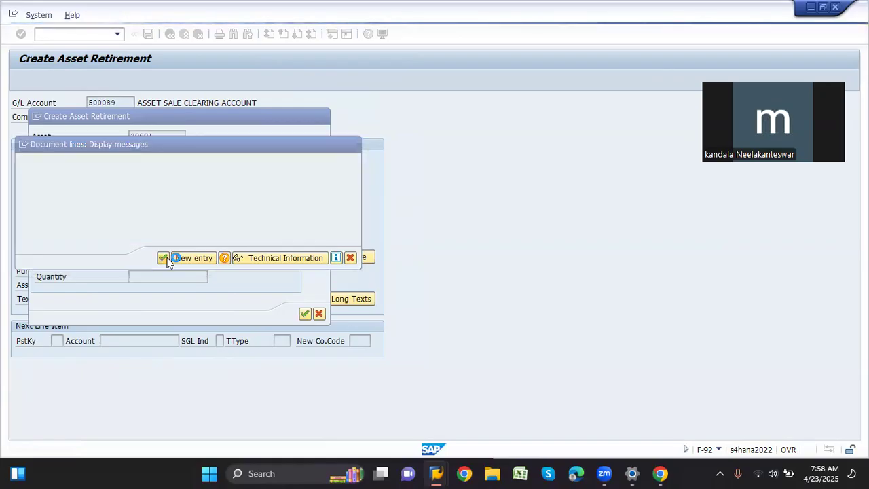
pyautogui.click(22, 80)
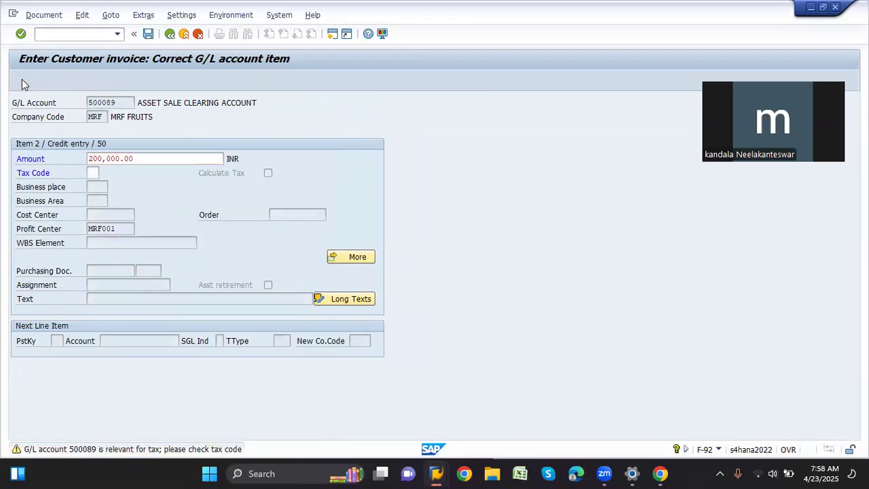
# Display the document's asset accounting view and examine the depreciation and asset sale gain line items
pyautogui.click(22, 81)
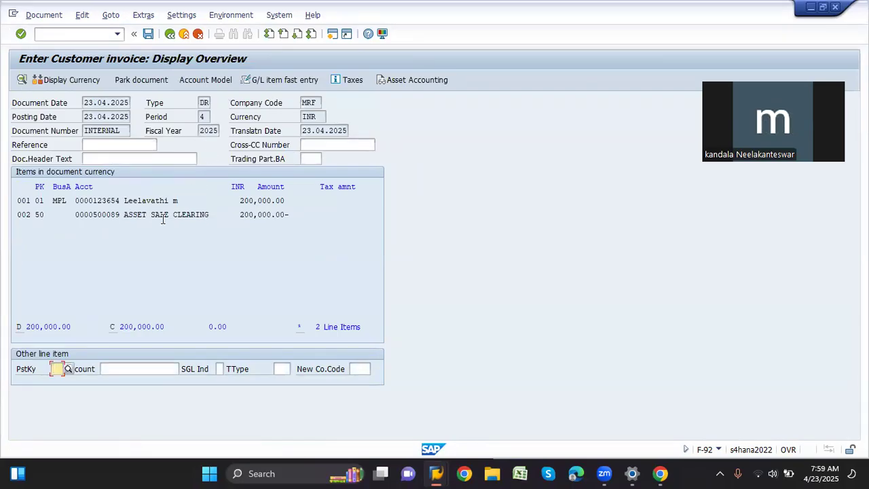
pyautogui.click(423, 80)
pyautogui.click(423, 80)
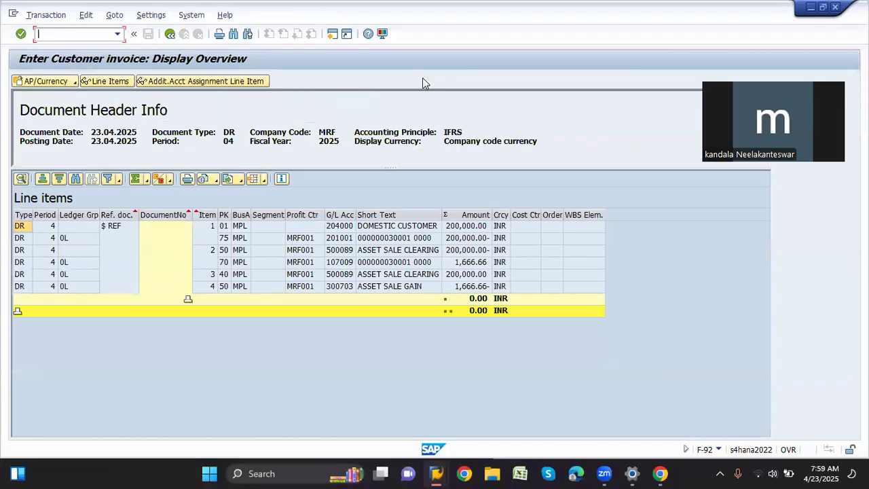
pyautogui.click(468, 266)
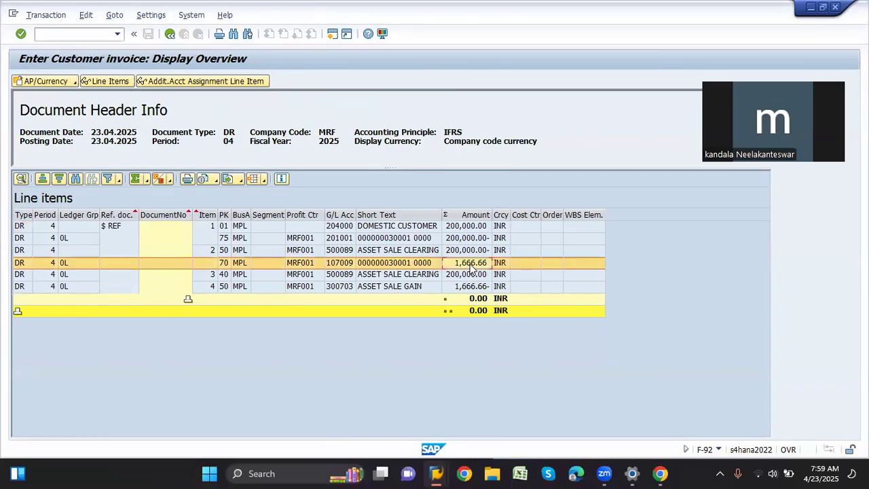
pyautogui.click(424, 286)
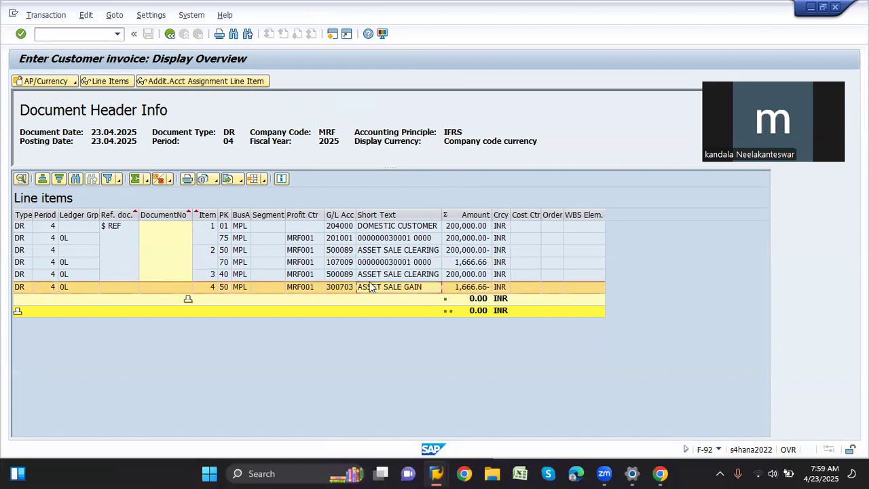
pyautogui.click(480, 288)
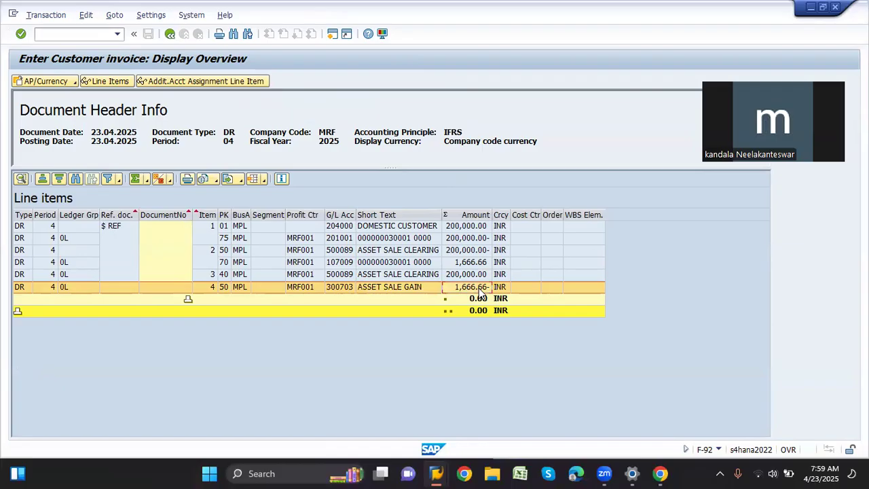
pyautogui.click(417, 263)
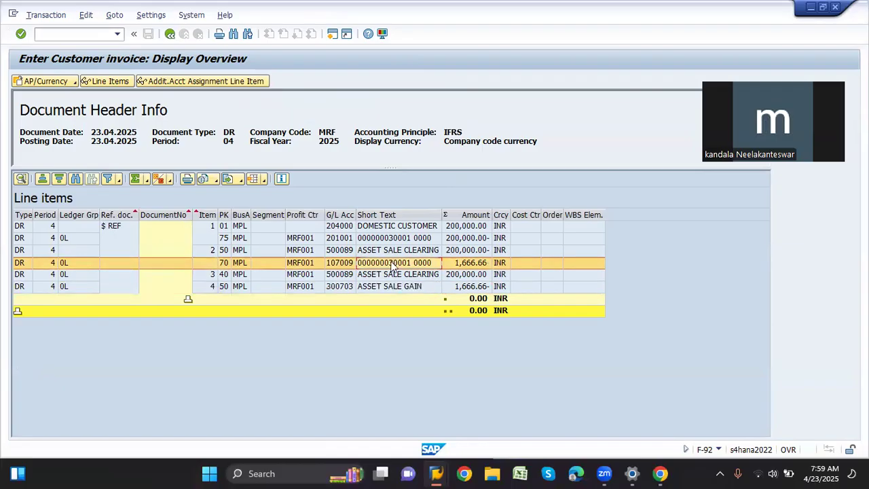
pyautogui.click(449, 261)
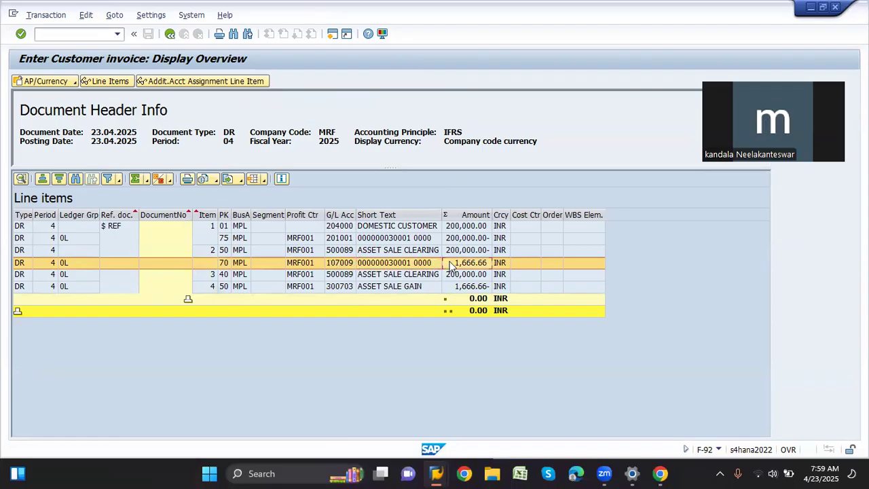
pyautogui.click(401, 286)
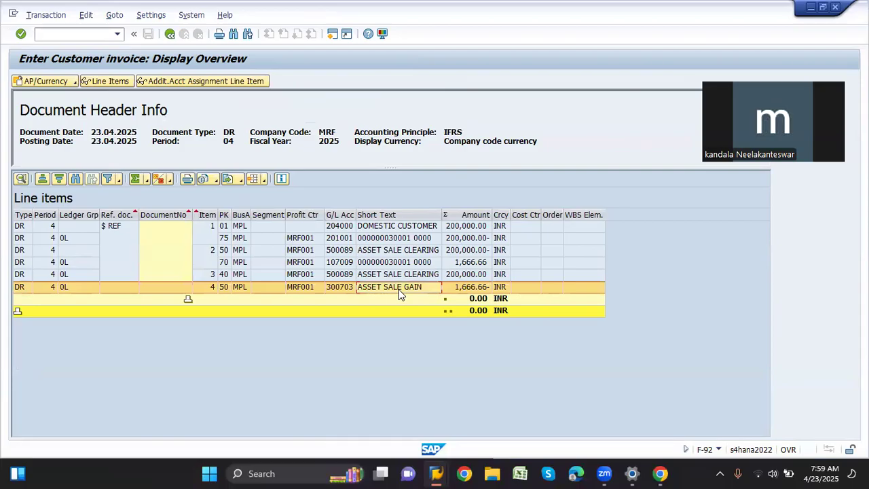
pyautogui.click(475, 290)
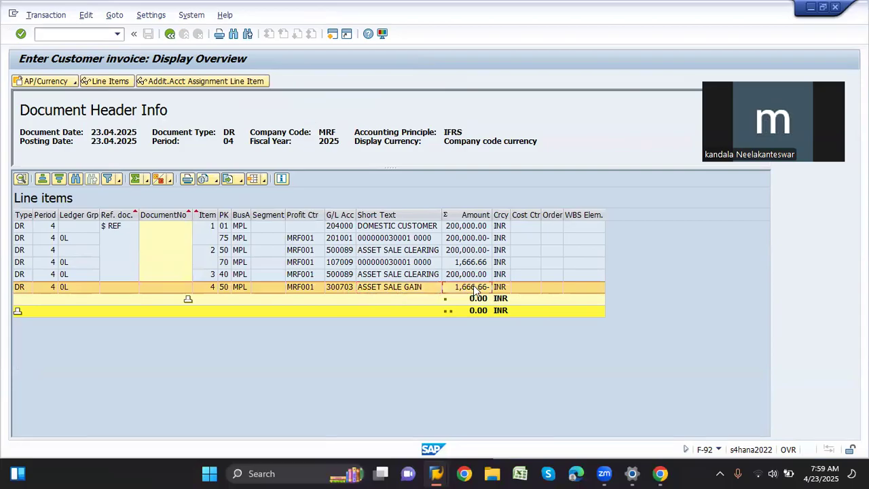
pyautogui.click(170, 38)
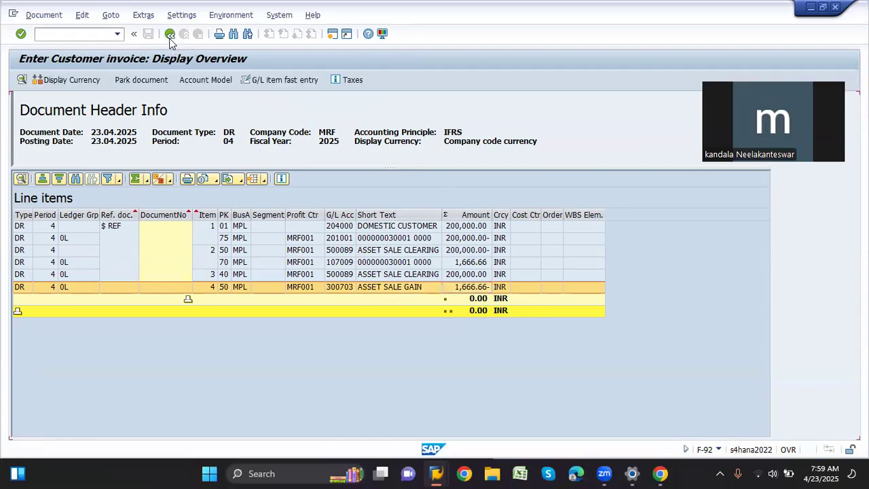
# Try to post the asset sale document and accept the messages
pyautogui.click(145, 38)
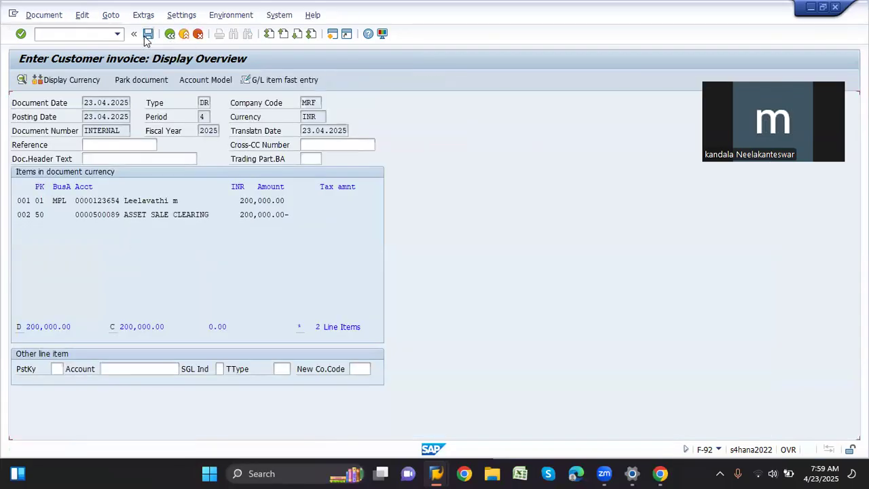
pyautogui.click(144, 40)
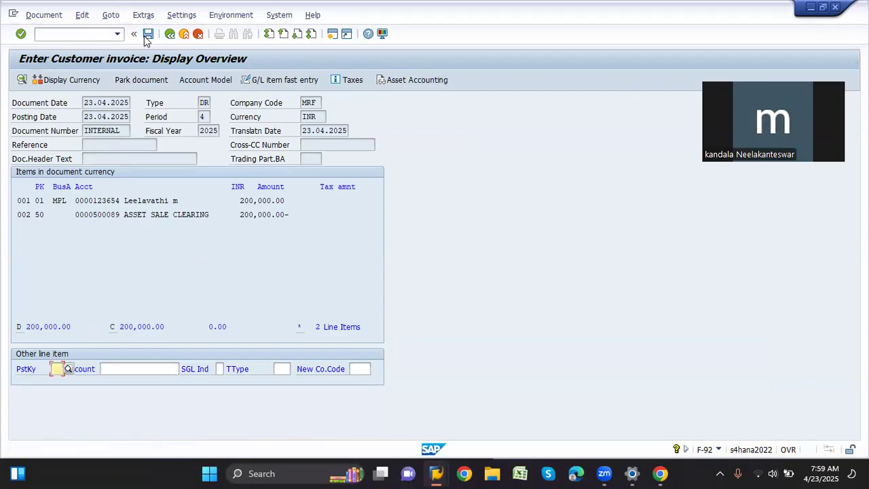
pyautogui.click(145, 39)
pyautogui.click(145, 41)
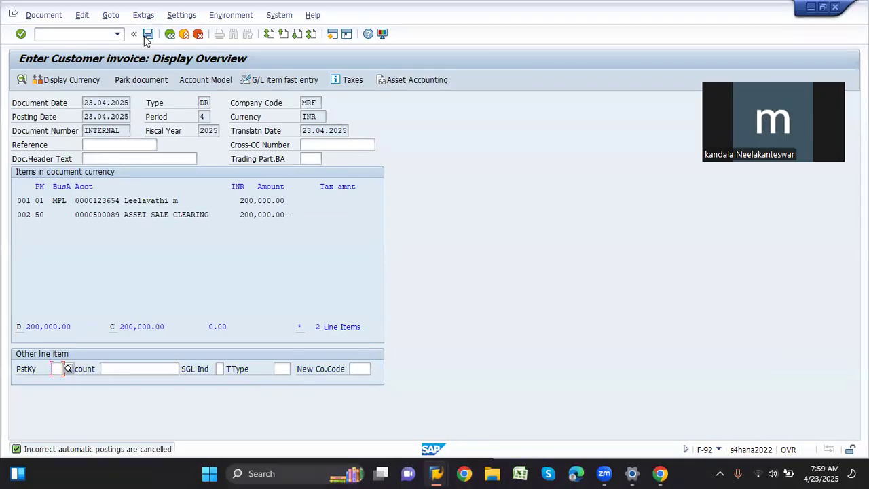
pyautogui.click(145, 39)
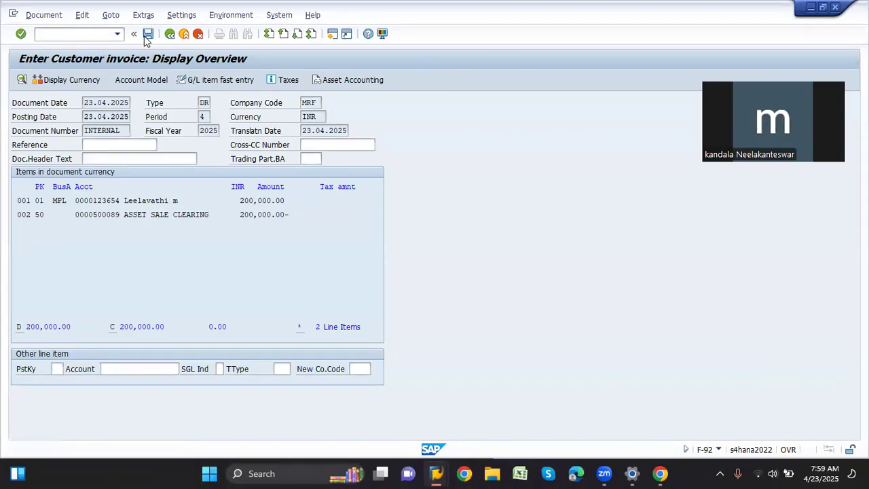
pyautogui.click(146, 39)
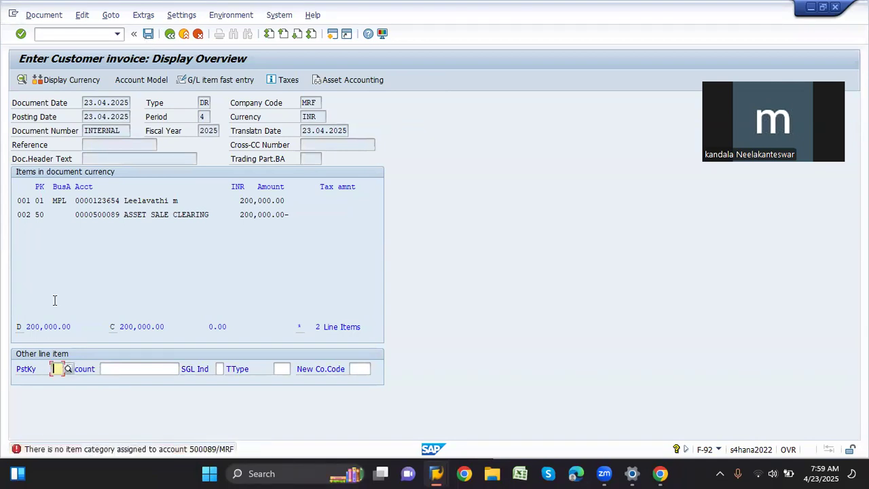
# From the error's long text, open Classify G/L Accounts for Document Splitting for chart of accounts MRF
pyautogui.doubleClick(118, 451)
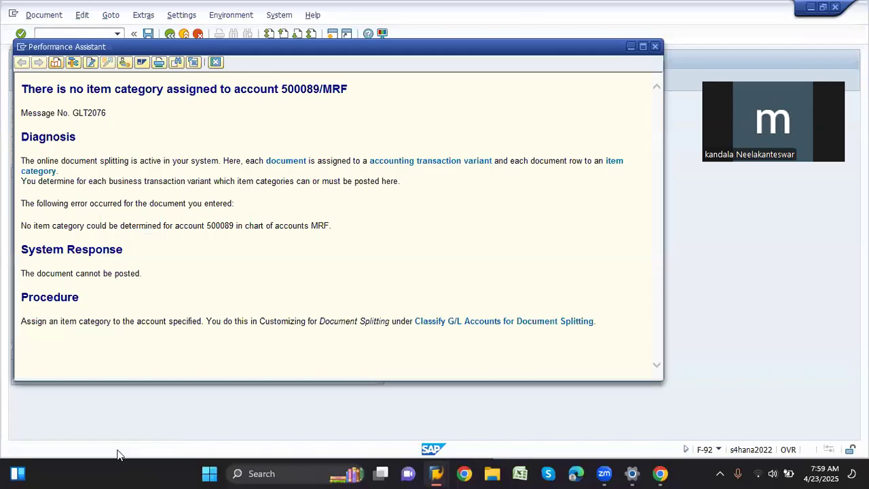
pyautogui.click(451, 325)
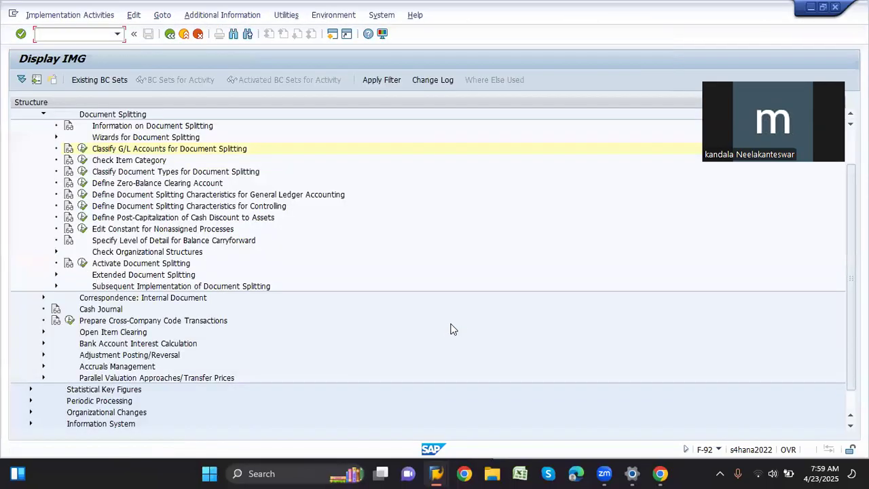
pyautogui.click(82, 148)
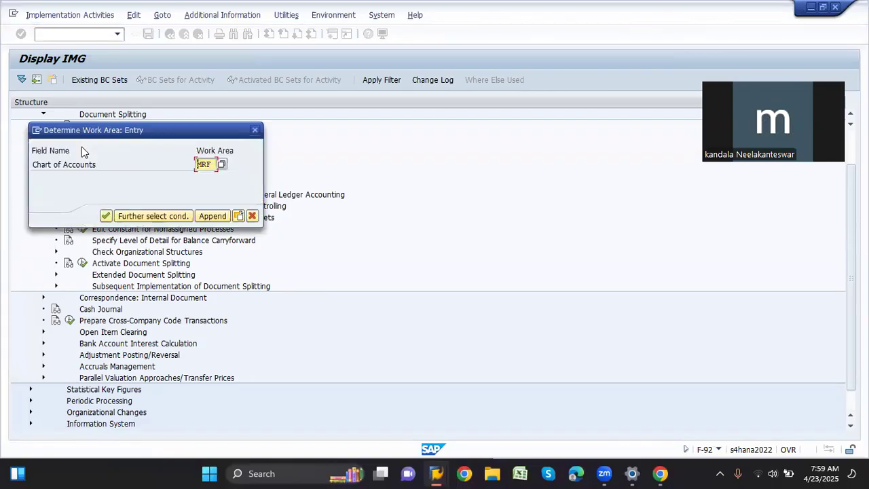
pyautogui.press('Return')
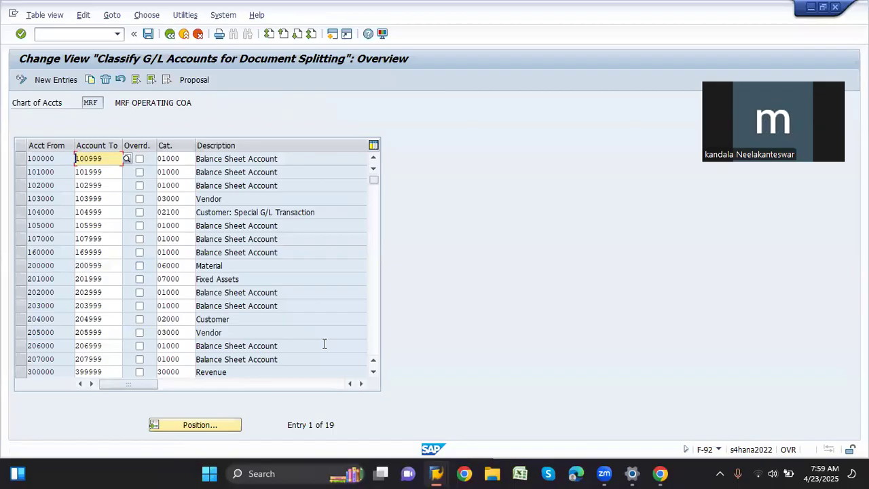
# Extend the balance sheet account range starting at 500000 so that it ends at account 500999
pyautogui.click(374, 327)
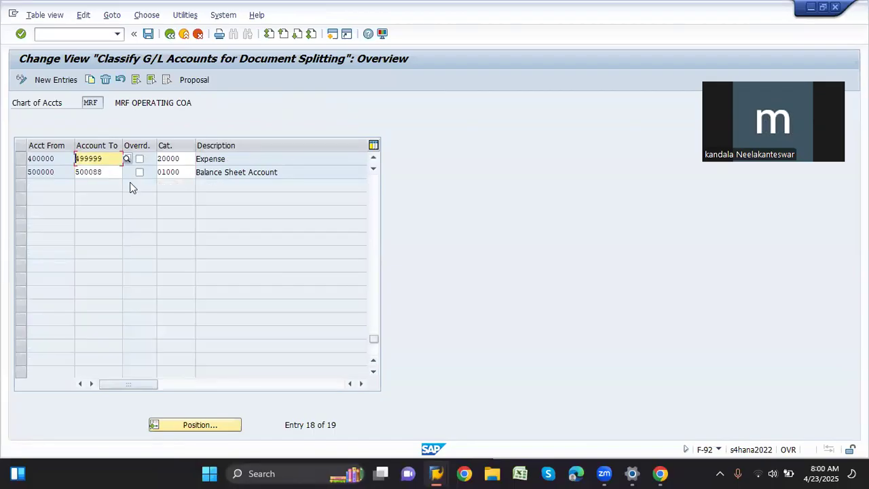
pyautogui.click(108, 172)
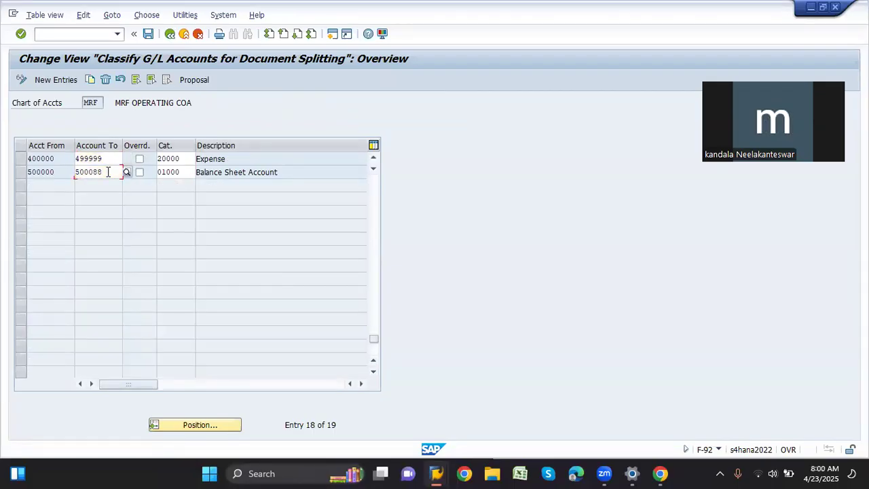
pyautogui.press('BackSpace')
pyautogui.press('BackSpace')
pyautogui.press('BackSpace')
pyautogui.write('088')
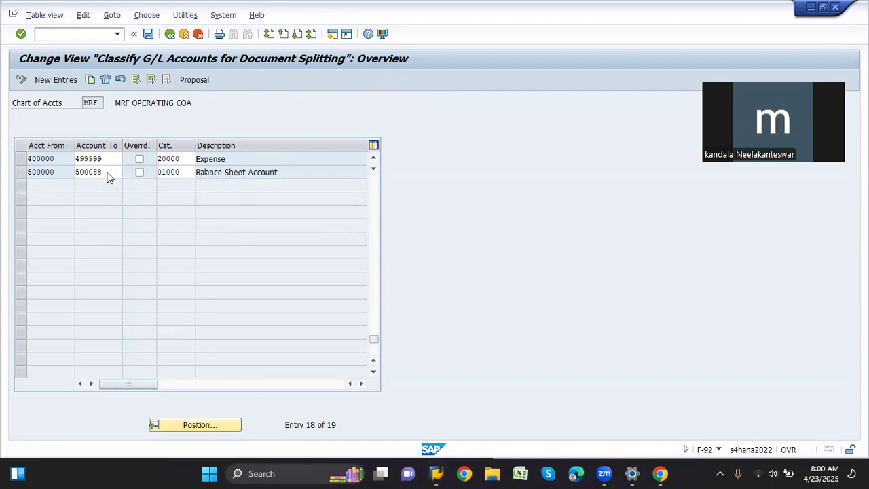
pyautogui.press('BackSpace')
pyautogui.press('BackSpace')
pyautogui.press('BackSpace')
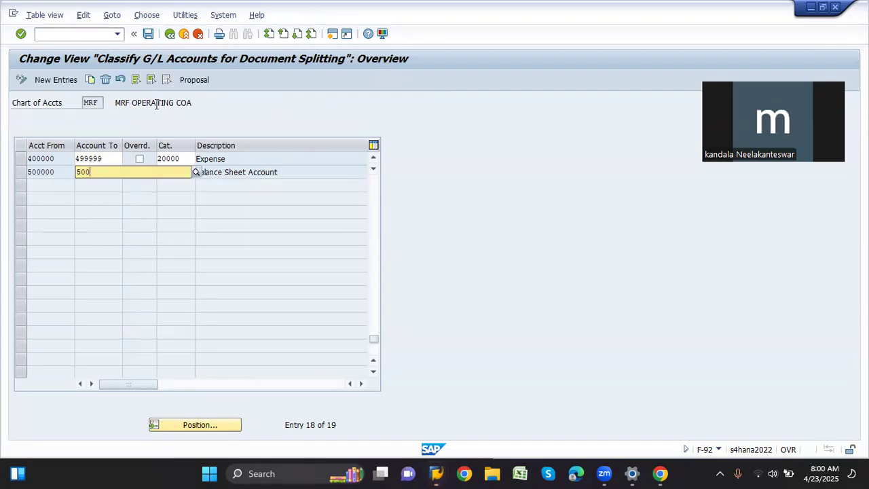
pyautogui.write('999')
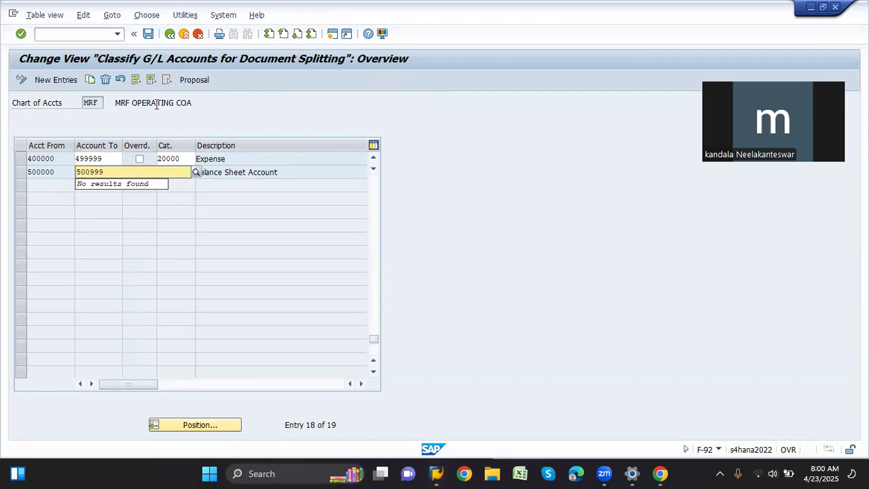
pyautogui.press('Return')
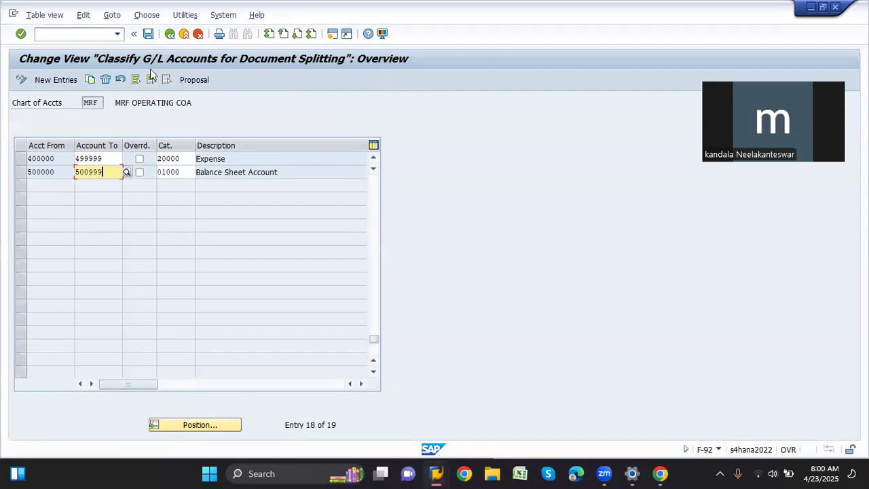
pyautogui.click(148, 34)
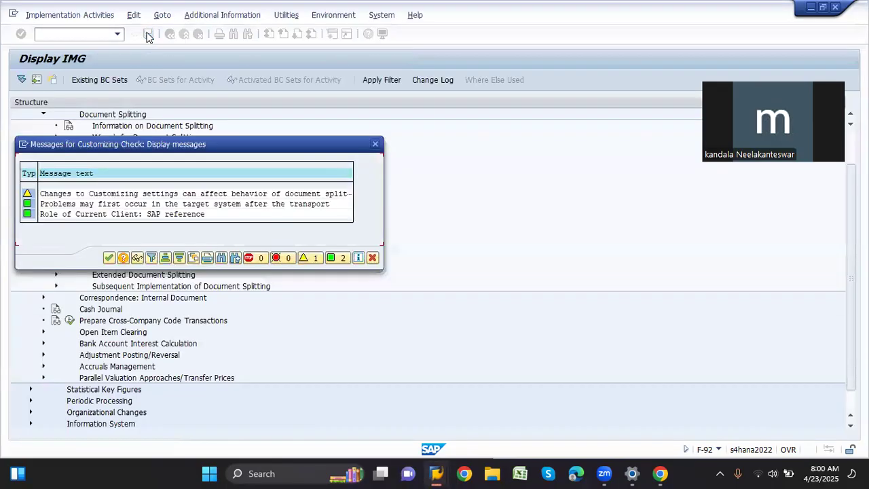
pyautogui.press('Return')
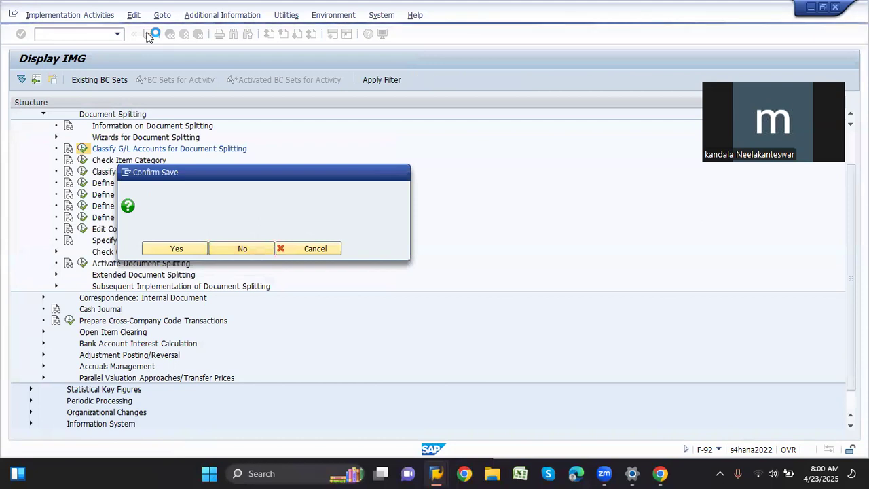
pyautogui.press('Escape')
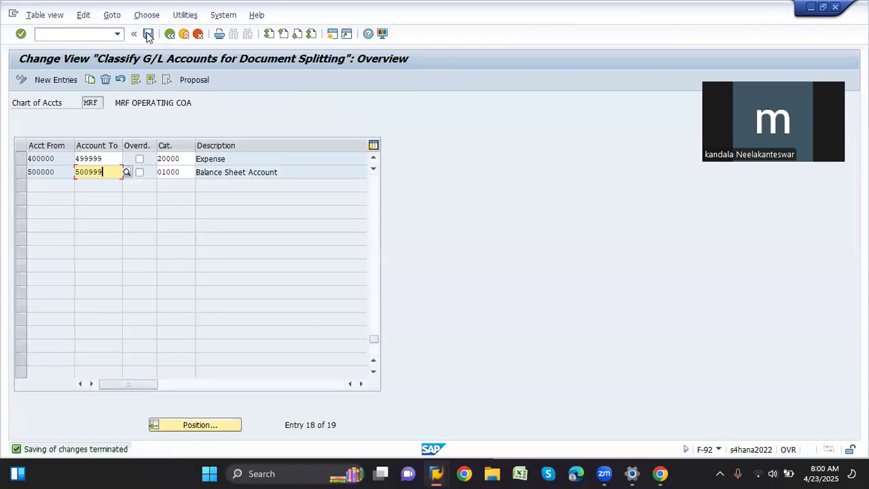
# Save the G/L account classification, confirm the changes, and record them in the MRF ASSET ACCOUNT customizing request
pyautogui.click(148, 34)
pyautogui.press('Return')
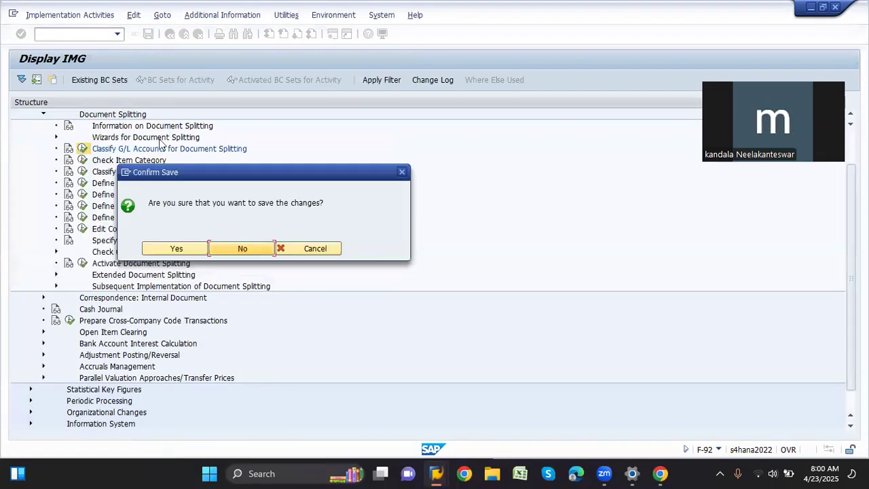
pyautogui.click(183, 249)
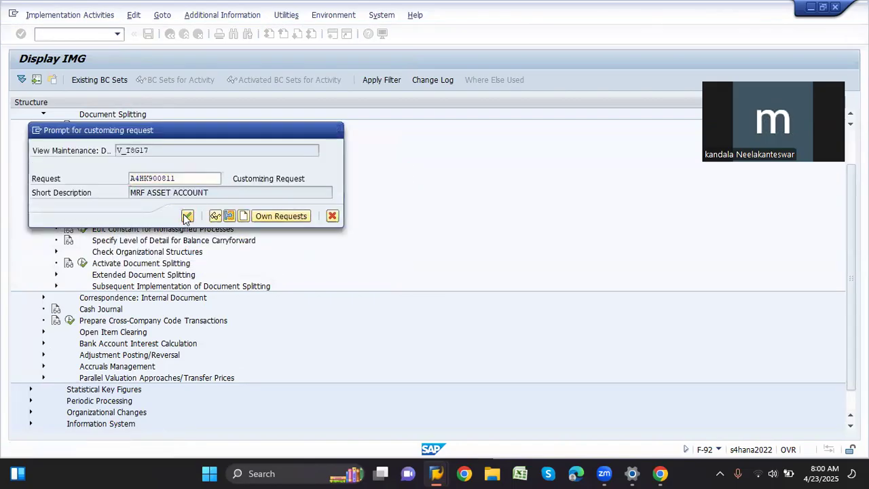
pyautogui.click(184, 214)
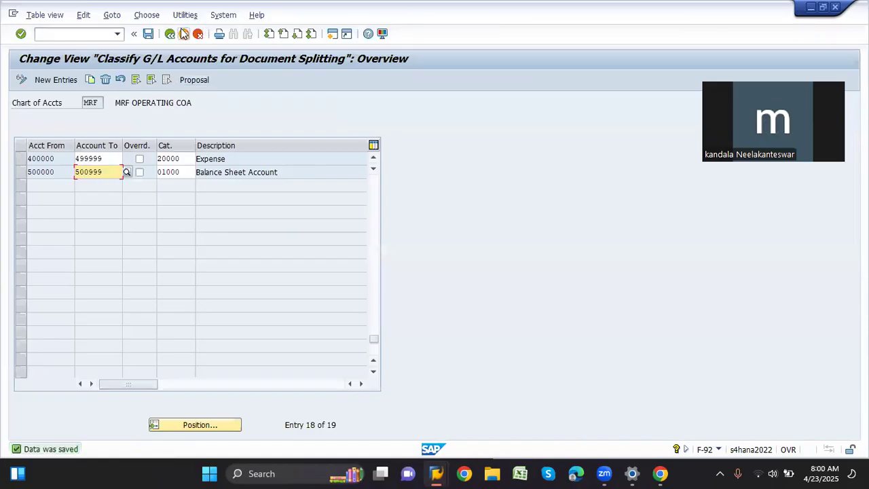
# Return to the customer invoice and exit editing, discarding the unposted document
pyautogui.click(171, 33)
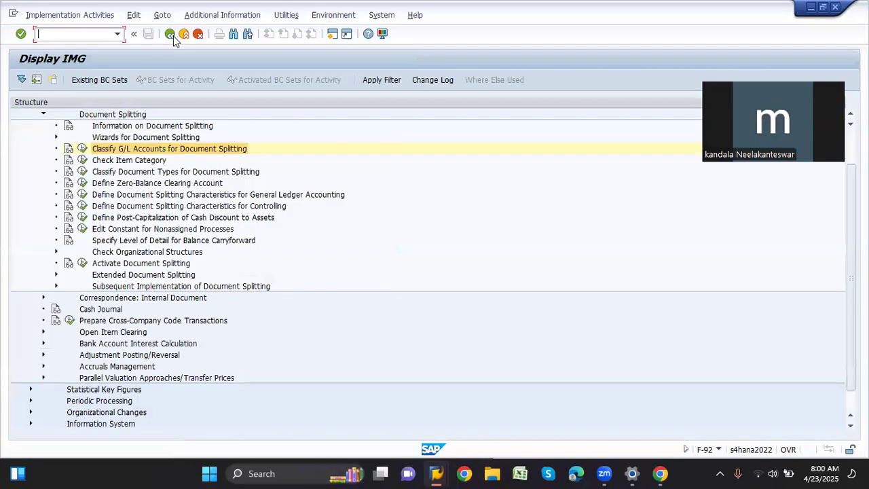
pyautogui.click(171, 34)
pyautogui.click(170, 34)
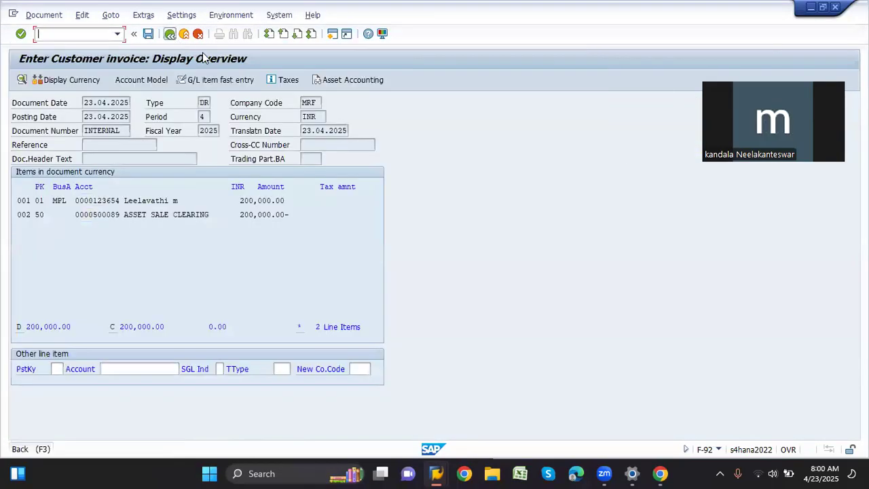
pyautogui.click(171, 34)
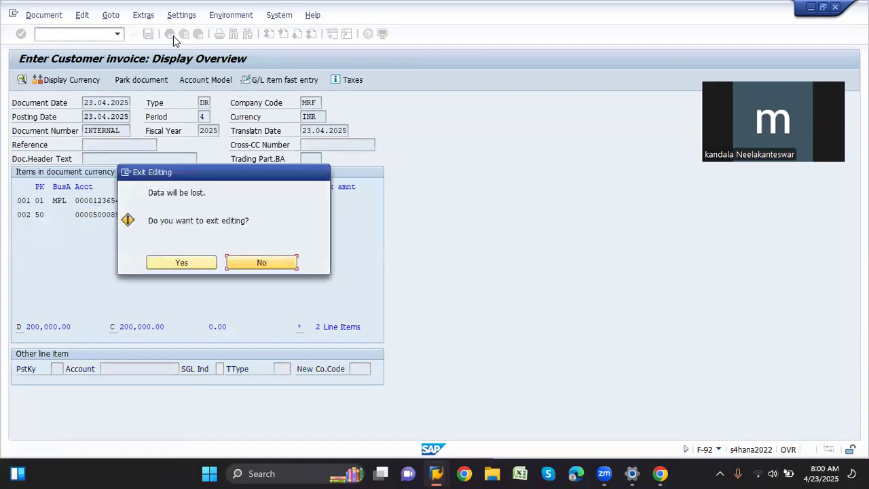
pyautogui.click(194, 264)
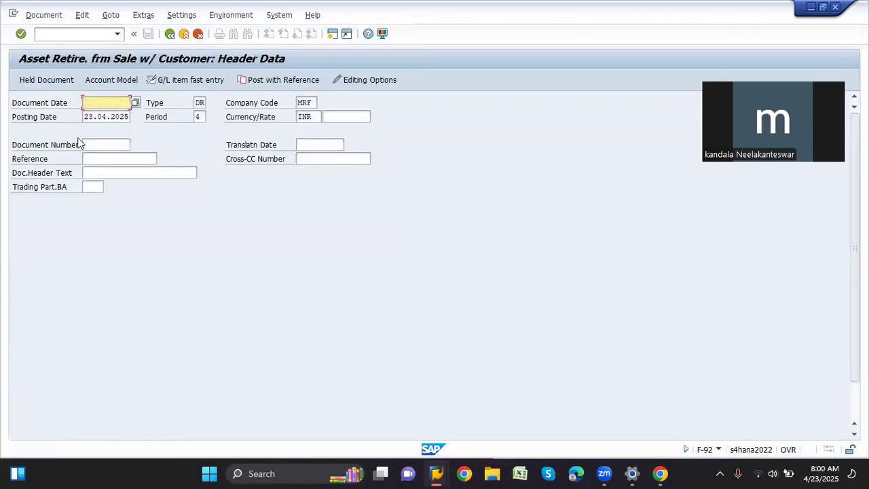
# Enter document date 23.04.2025 in the header and start the first line item with posting key 01 for the customer account
pyautogui.press('space')
pyautogui.press('Down')
pyautogui.press('Return')
pyautogui.press('Tab')
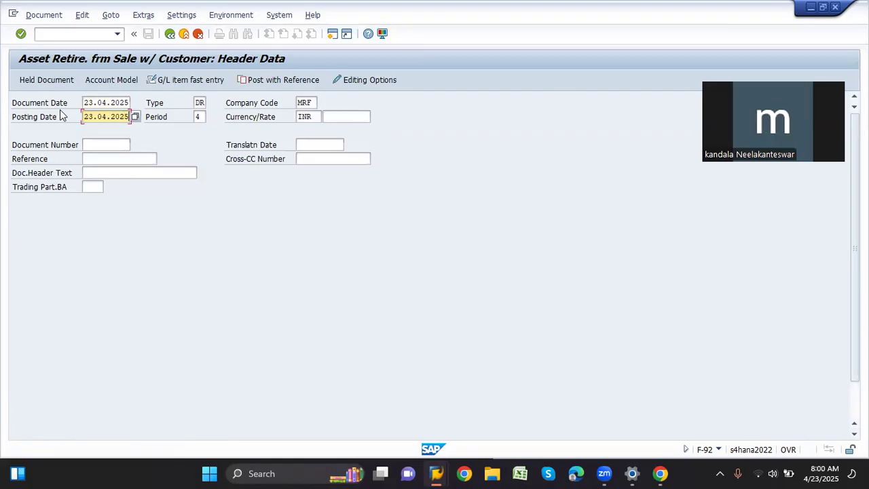
pyautogui.press('Return')
pyautogui.press('Tab')
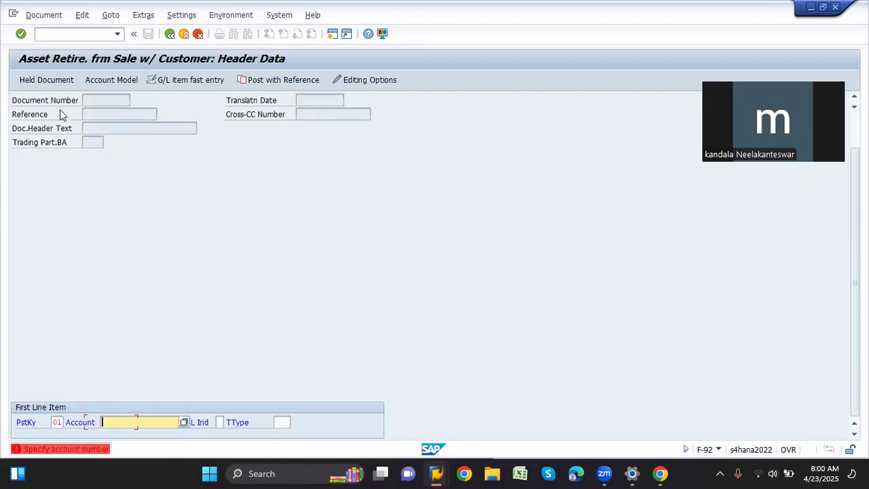
pyautogui.press('space')
pyautogui.press('Down')
pyautogui.press('Down')
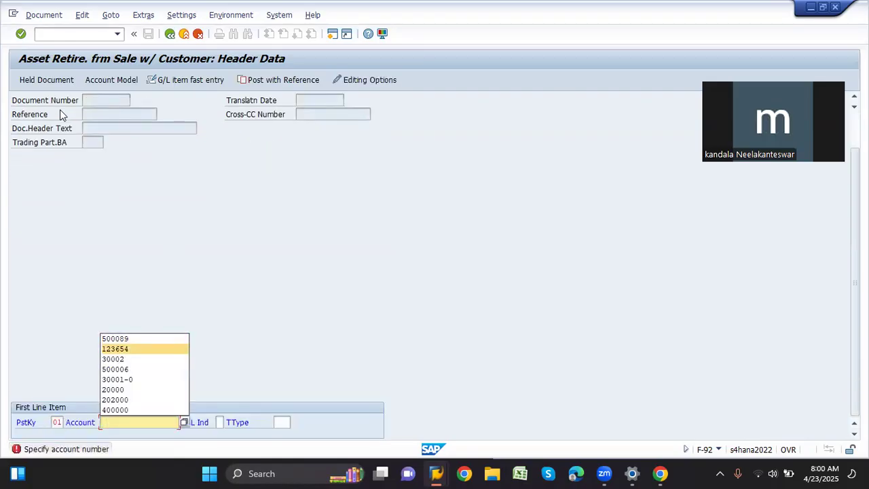
pyautogui.press('Return')
pyautogui.press('Return')
# Fill in the customer item with amount 200,000 INR and business area MPL
pyautogui.press('space')
pyautogui.press('Down')
pyautogui.press('Return')
pyautogui.press('Down')
pyautogui.press('Down')
pyautogui.press('Down')
pyautogui.press('space')
pyautogui.press('Down')
pyautogui.press('Return')
pyautogui.press('Return')
pyautogui.press('Down')
pyautogui.press('Down')
pyautogui.press('Down')
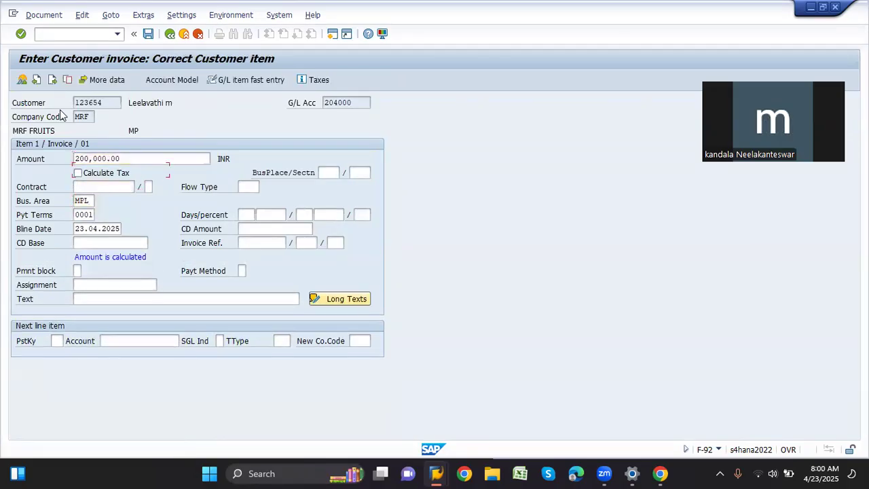
# Add a credit item with posting key 50 for G/L account 500089 and an amount of 200000
pyautogui.click(60, 341)
pyautogui.press('space')
pyautogui.press('Down')
pyautogui.press('Down')
pyautogui.press('Return')
pyautogui.press('space')
pyautogui.press('Down')
pyautogui.press('Down')
pyautogui.press('Return')
pyautogui.press('Return')
pyautogui.press('space')
pyautogui.press('Down')
pyautogui.press('Return')
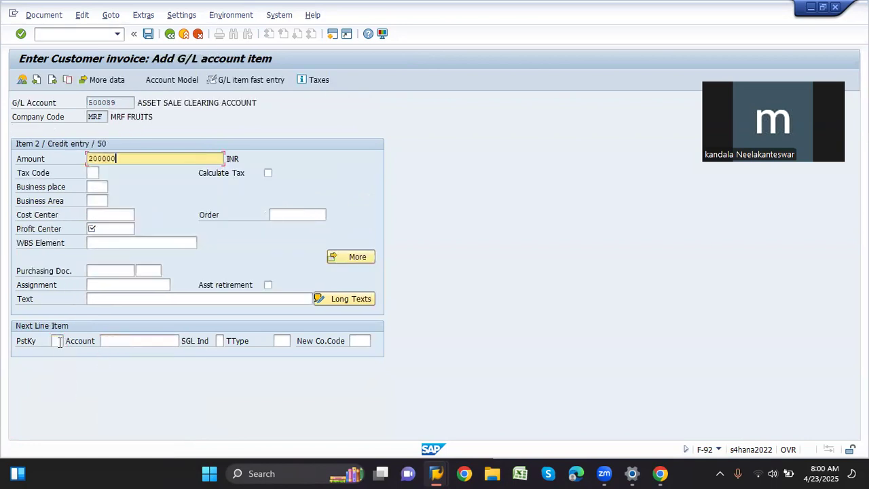
# Assign the asset sale clearing item to profit center MRF001 and flag it as an asset retirement
pyautogui.click(112, 228)
pyautogui.press('space')
pyautogui.press('Down')
pyautogui.press('Return')
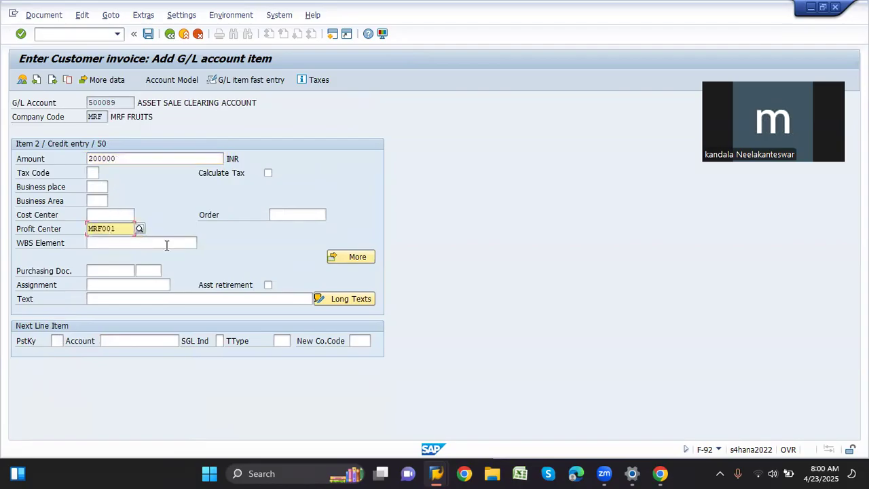
pyautogui.click(268, 286)
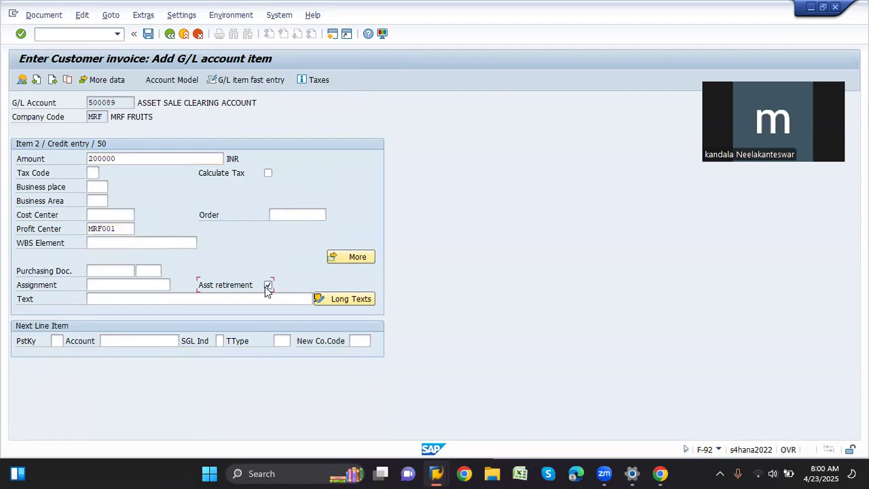
pyautogui.press('Return')
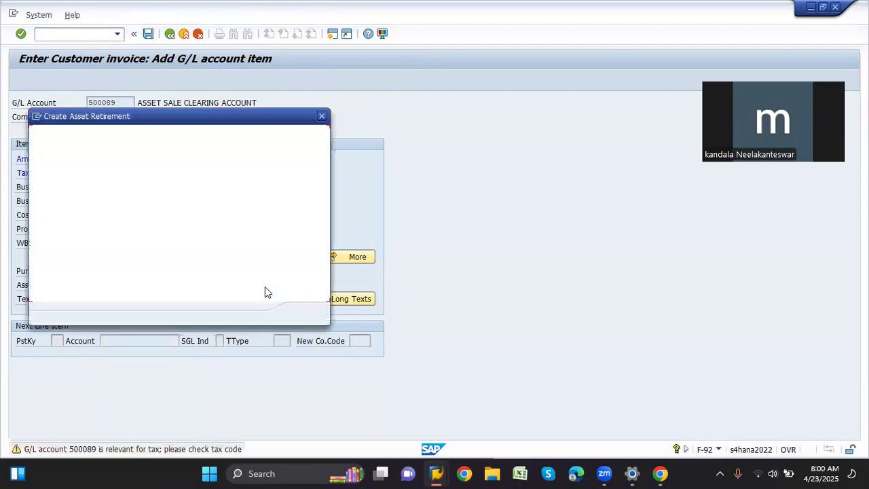
# Specify the complete retirement of asset 30001, subnumber 0, with transaction type 210 and asset value date 30.04.2025
pyautogui.press('Return')
pyautogui.press('Tab')
pyautogui.press('Tab')
pyautogui.press('Tab')
pyautogui.press('space')
pyautogui.press('Down')
pyautogui.press('Return')
pyautogui.press('Tab')
pyautogui.press('space')
pyautogui.press('Tab')
pyautogui.press('Tab')
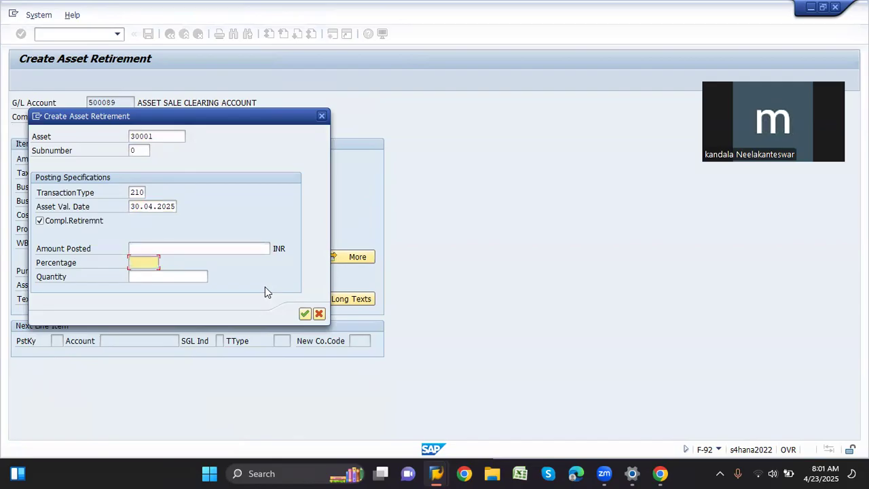
pyautogui.hotkey('shift', 'Tab')
pyautogui.press('Return')
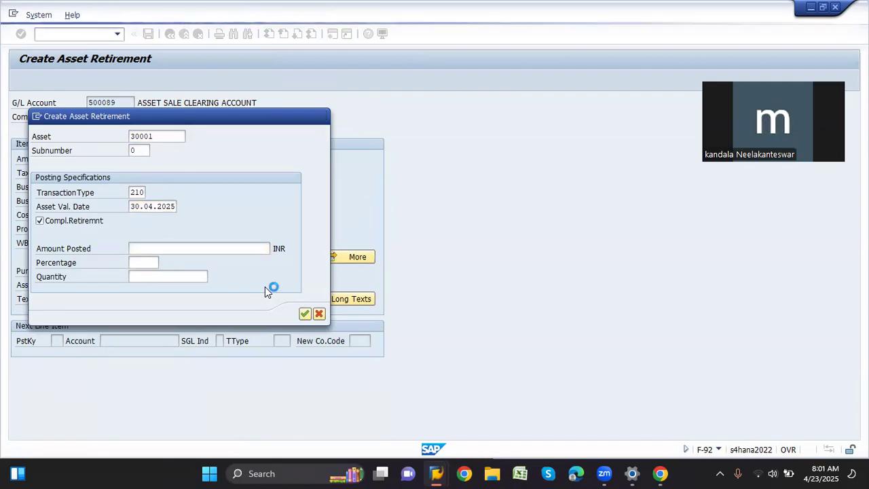
pyautogui.press('Return')
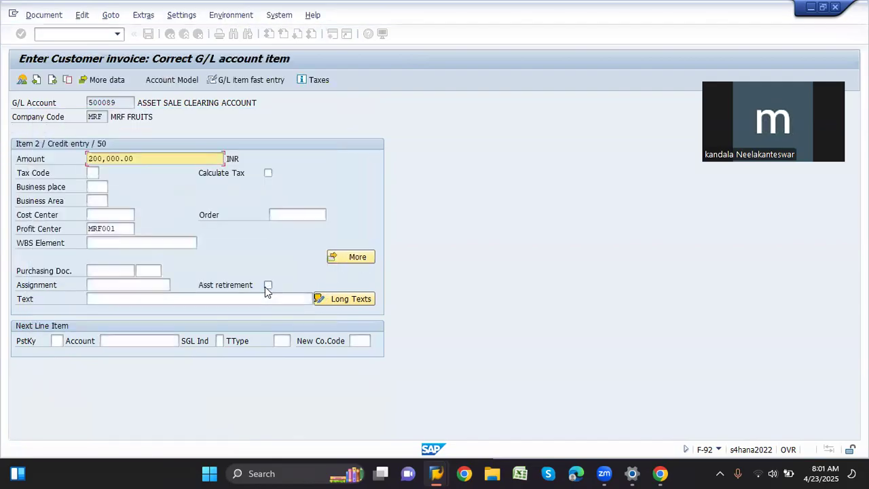
# Open the document overview, try to post the invoice, and read the long text of the resulting error
pyautogui.click(22, 80)
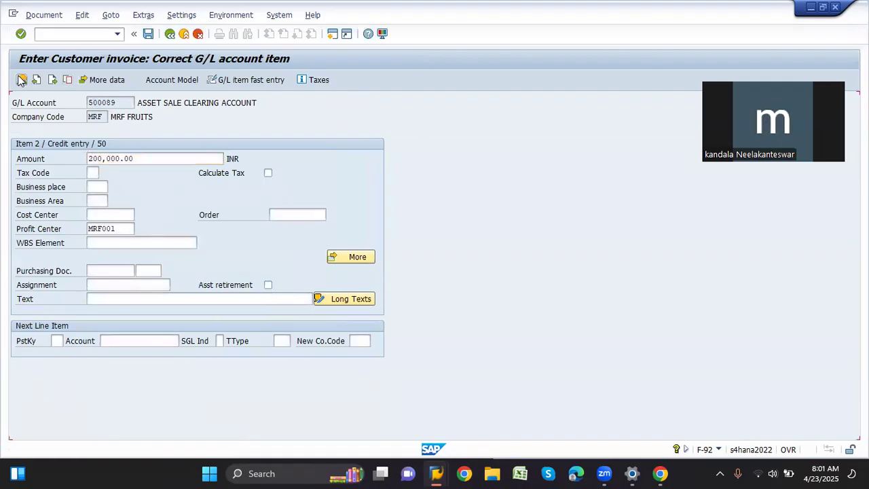
pyautogui.press('Return')
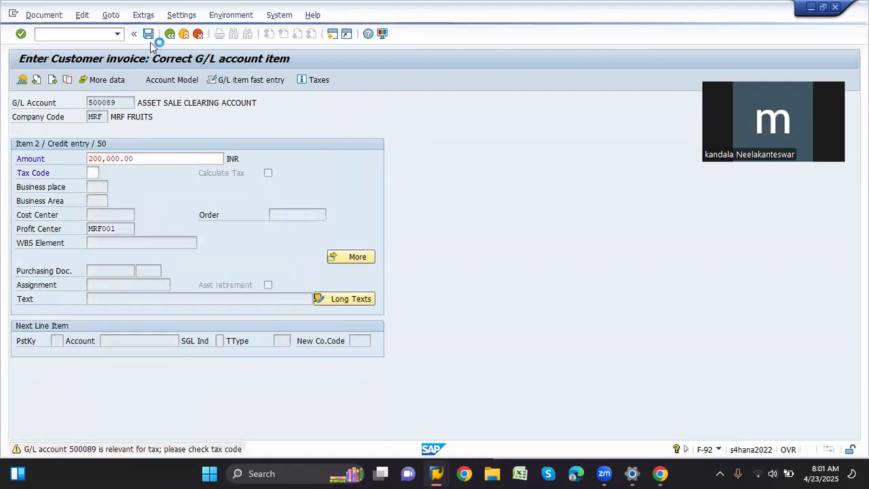
pyautogui.click(149, 36)
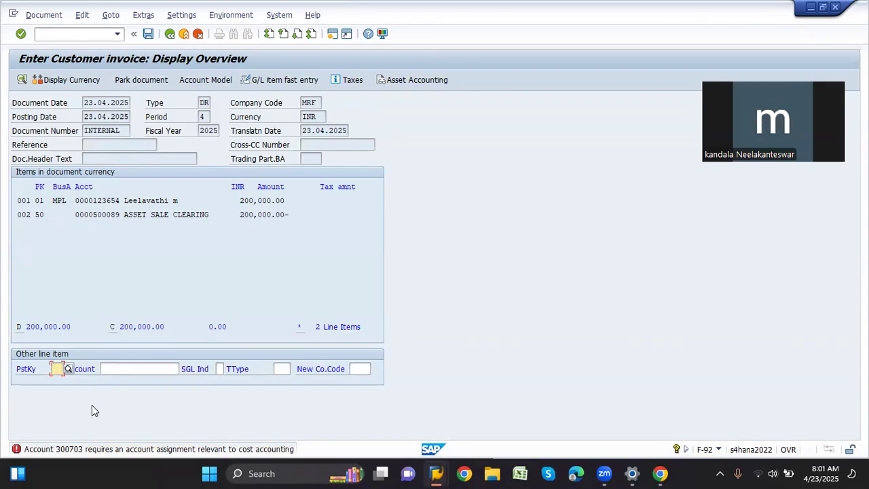
pyautogui.click(94, 450)
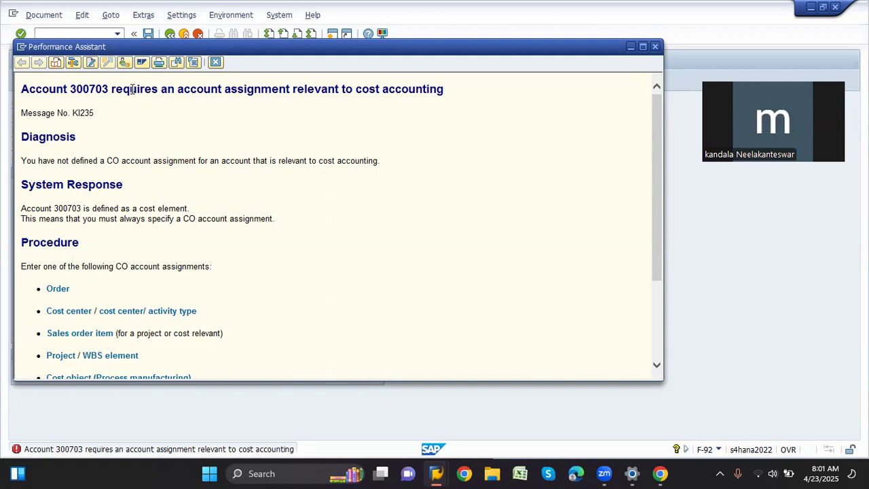
pyautogui.press('Escape')
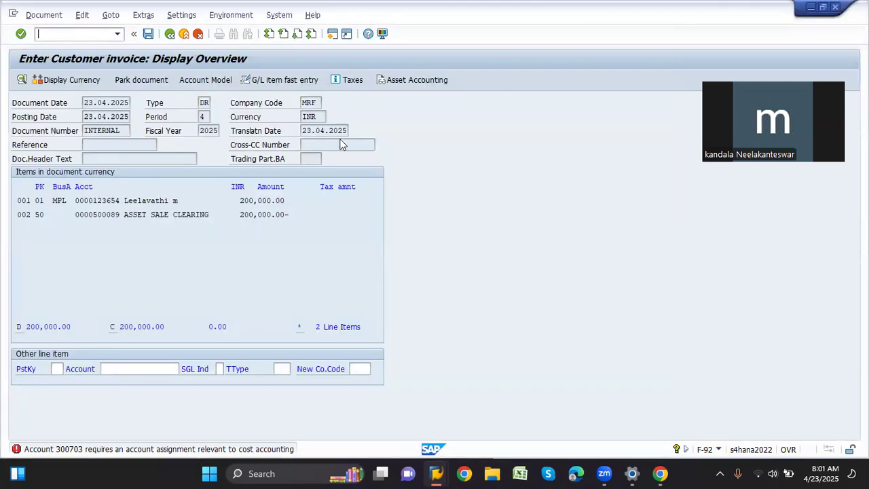
# From the G/L account session, open default account assignment (OKB9) in a new session
pyautogui.hotkey('alt', 'Tab')
pyautogui.click(79, 33)
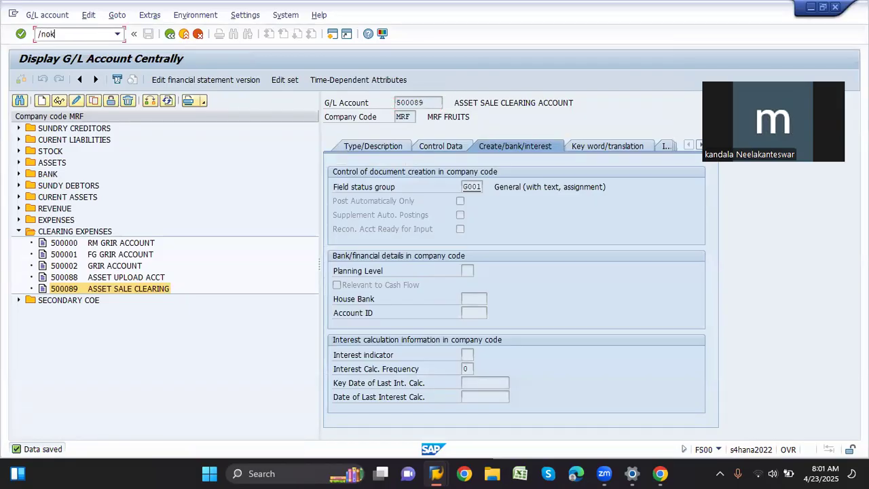
pyautogui.write('/nokb9')
pyautogui.press('Return')
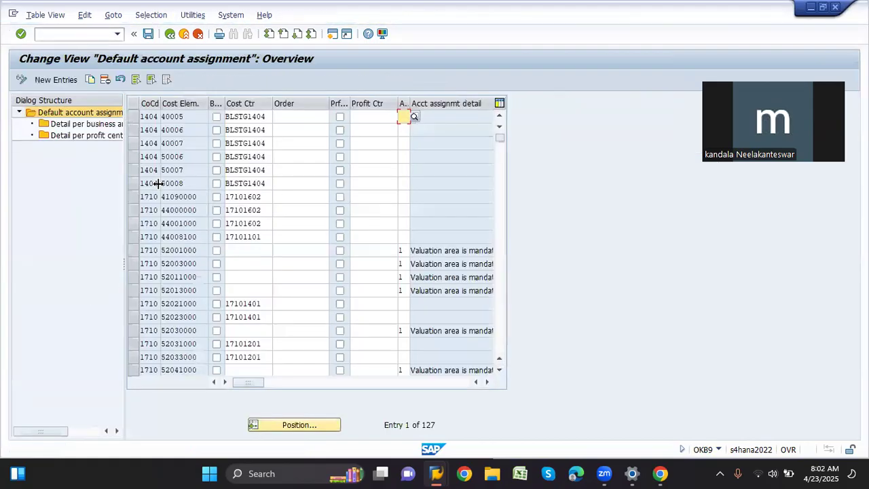
# Create a new default account assignment entry for company code MRF and cost element 300703
pyautogui.click(51, 81)
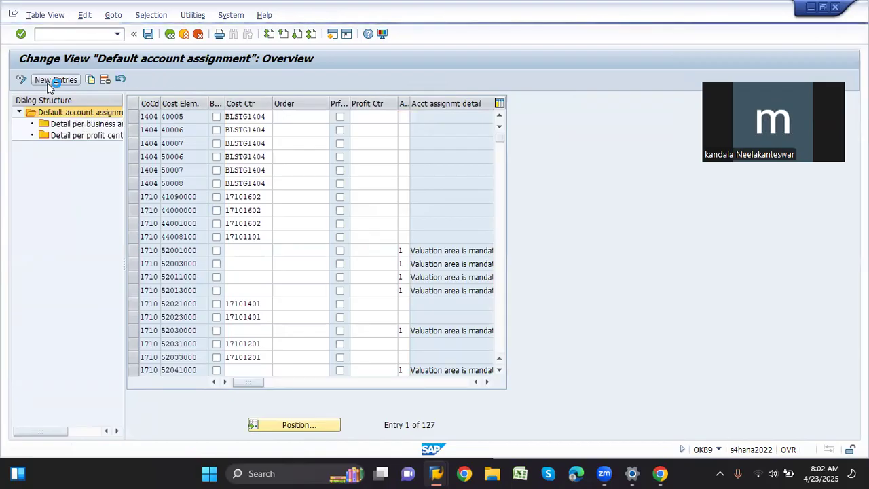
pyautogui.press('Down')
pyautogui.press('Tab')
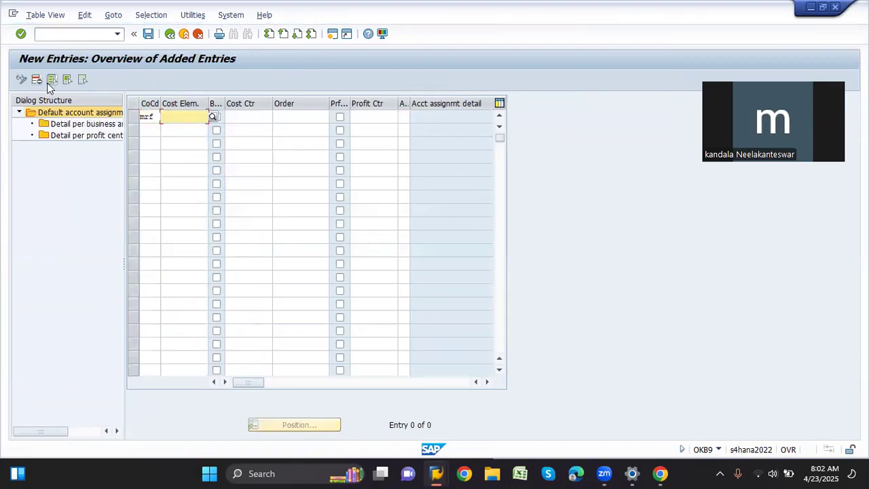
pyautogui.hotkey('alt', 'Tab')
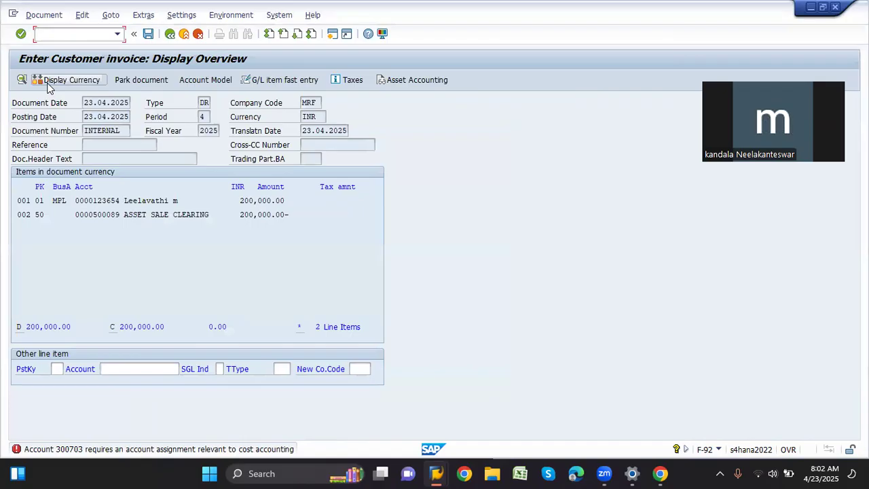
pyautogui.hotkey('alt', 'Tab')
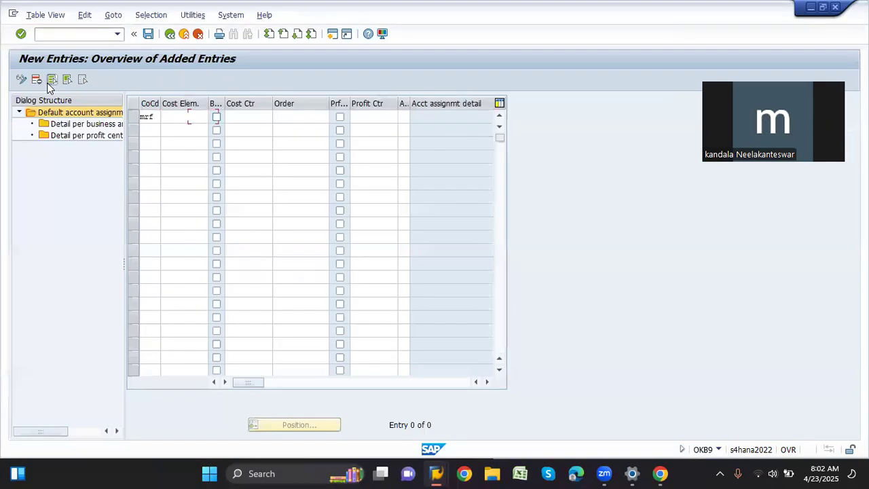
pyautogui.click(188, 118)
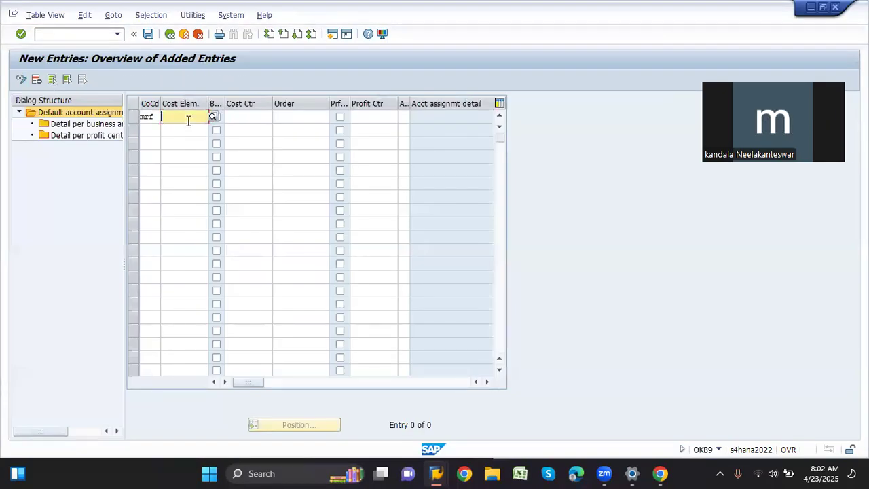
pyautogui.write('300703')
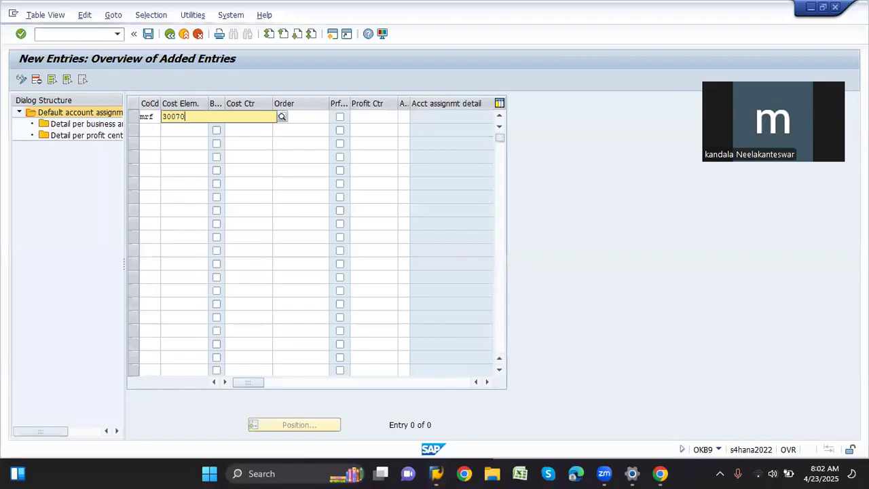
pyautogui.press('Return')
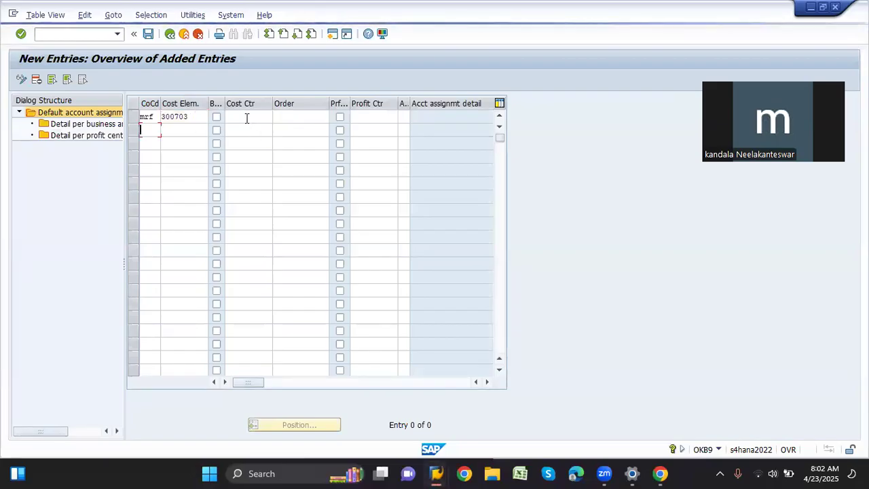
# Select the profitability segment indicator for cost element 300703 and save the default account assignment
pyautogui.click(248, 117)
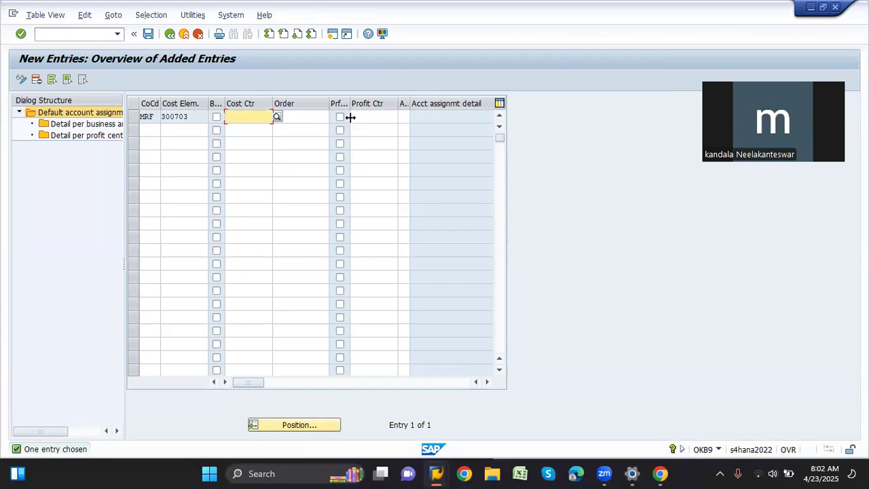
pyautogui.click(357, 118)
pyautogui.click(282, 118)
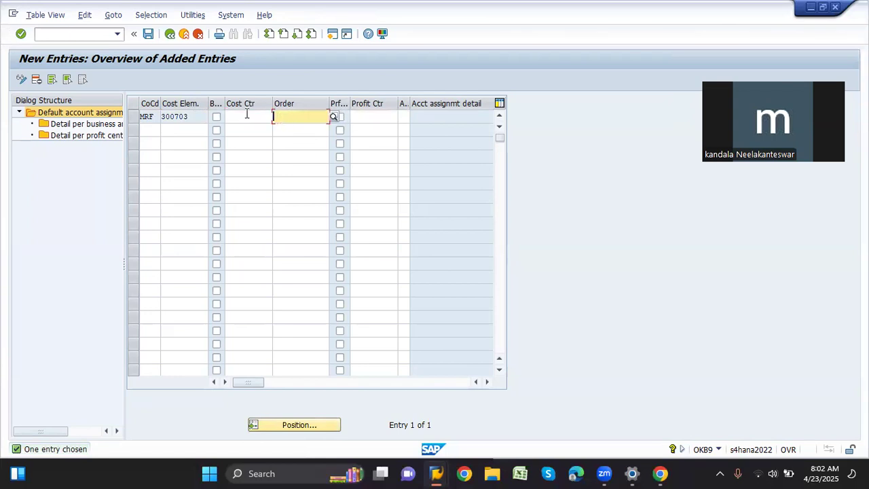
pyautogui.click(246, 116)
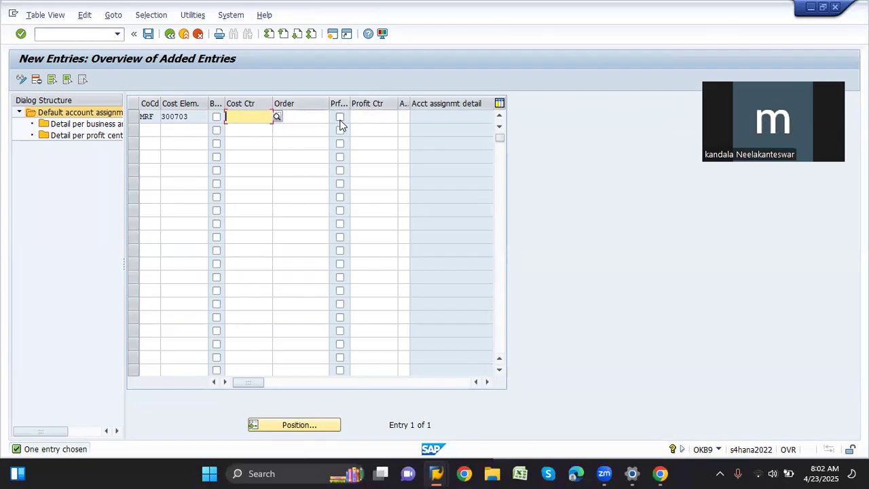
pyautogui.click(339, 119)
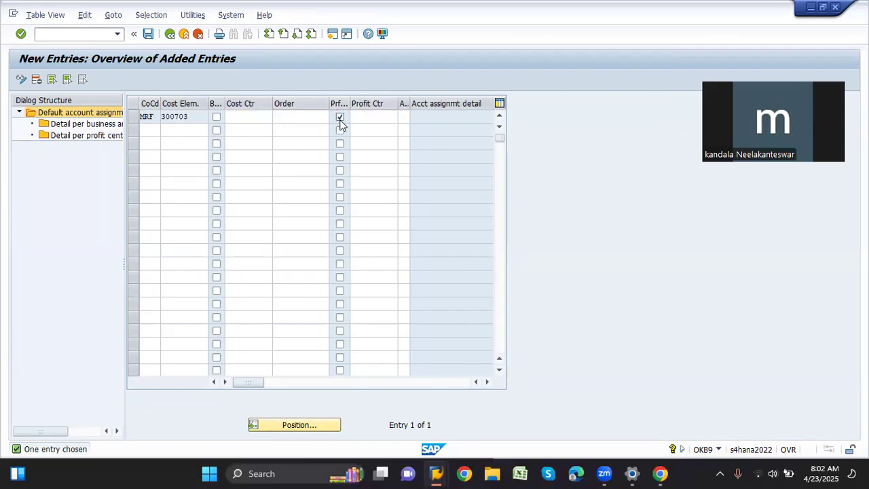
pyautogui.press('Return')
pyautogui.hotkey('ctrl', 's')
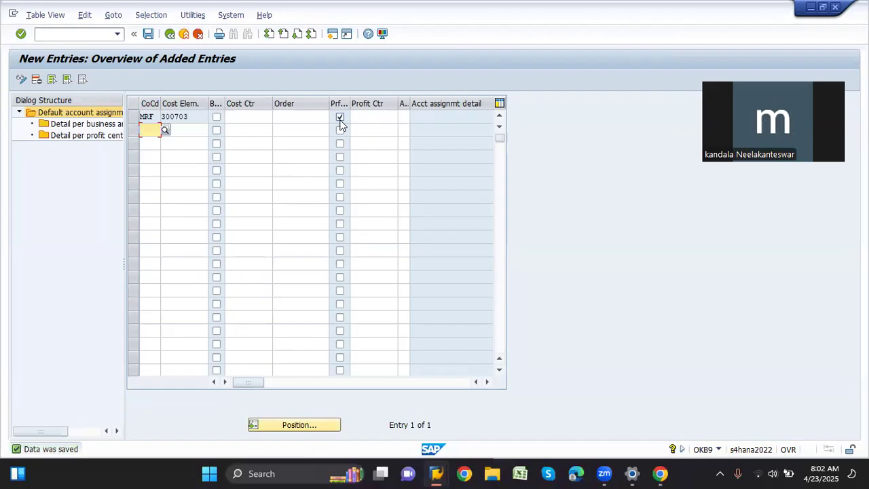
pyautogui.click(377, 116)
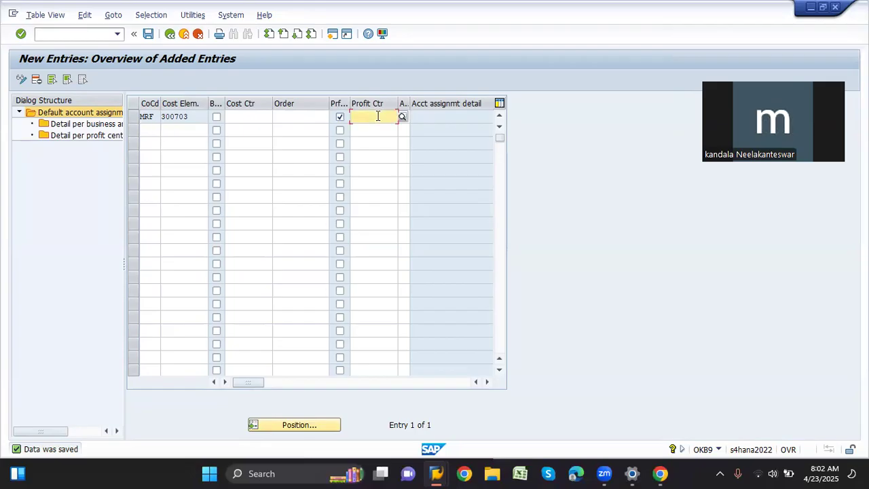
pyautogui.moveTo(188, 118); pyautogui.dragTo(154, 120)
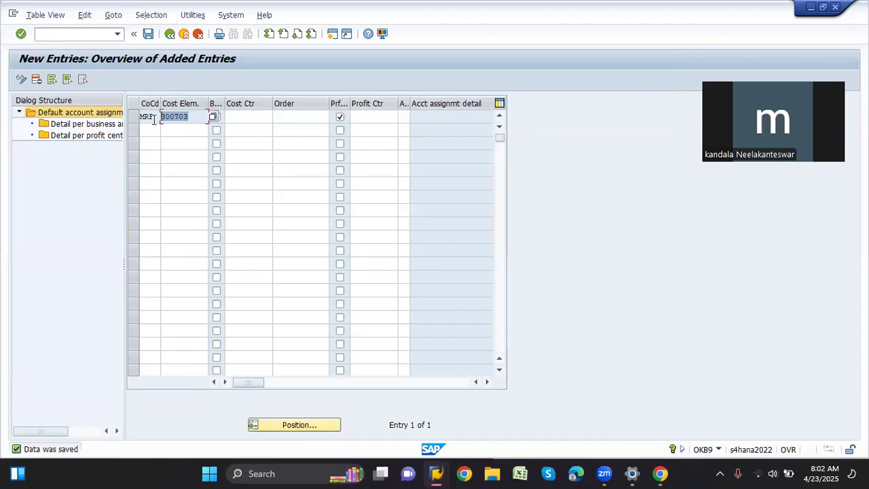
# Return to the customer invoice, cancel its automatic postings, and try to post it again
pyautogui.hotkey('alt', 'Tab')
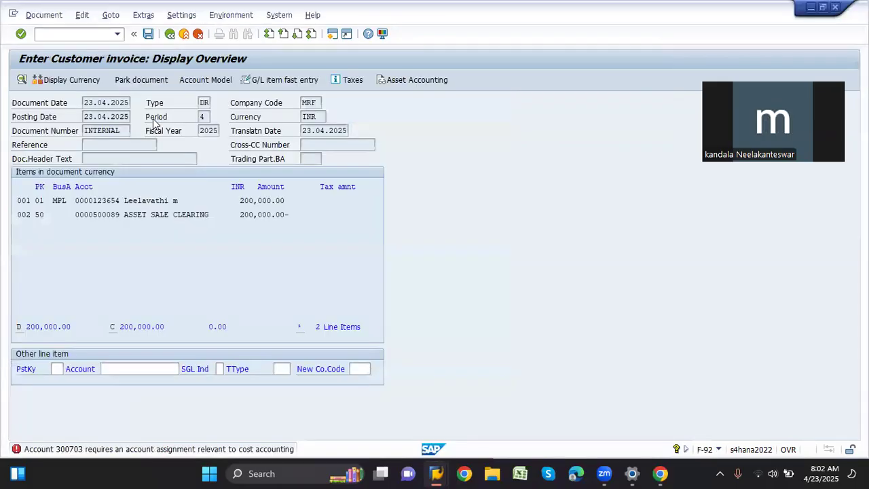
pyautogui.click(172, 34)
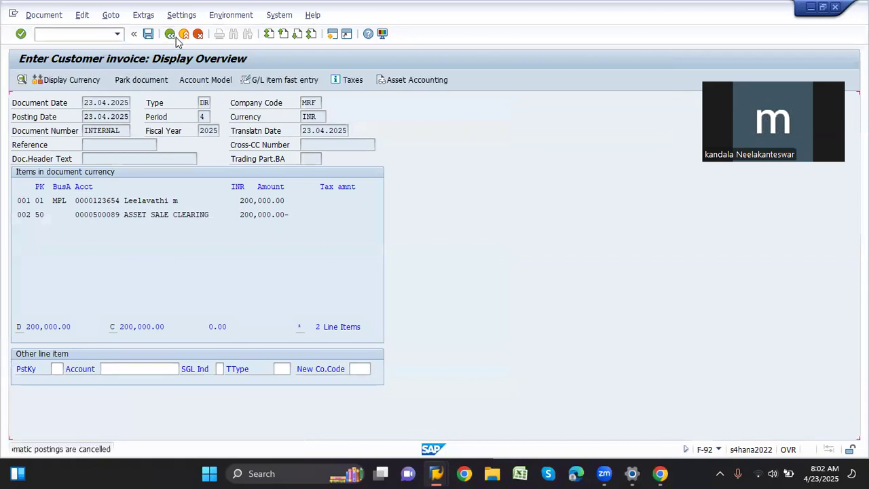
pyautogui.click(148, 34)
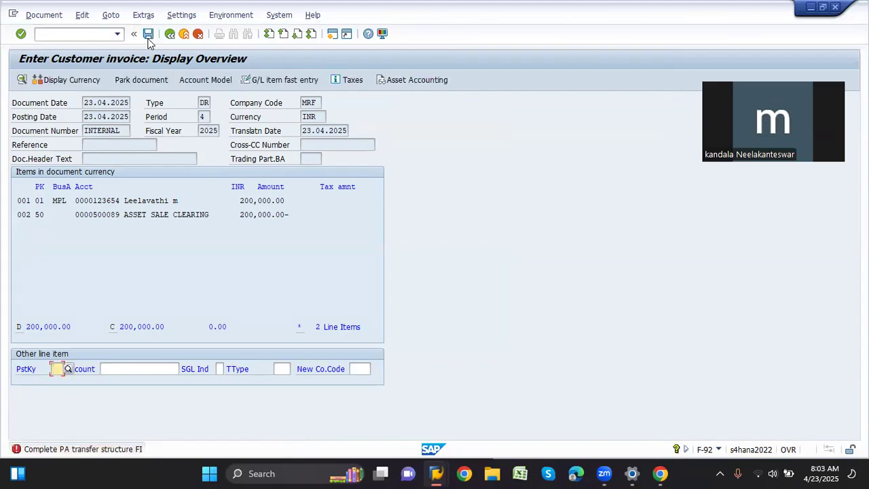
# From the posting error's details, open PA transfer structure maintenance and display the assignment lines of structure FI
pyautogui.doubleClick(69, 450)
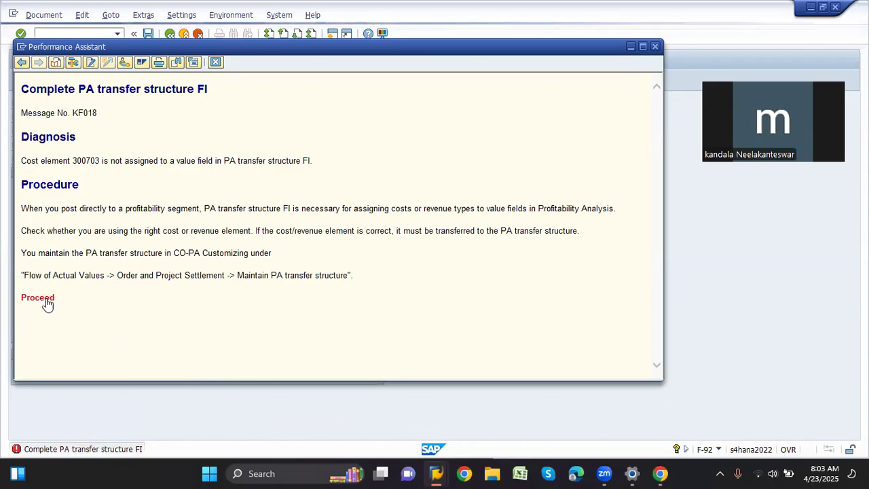
pyautogui.click(51, 298)
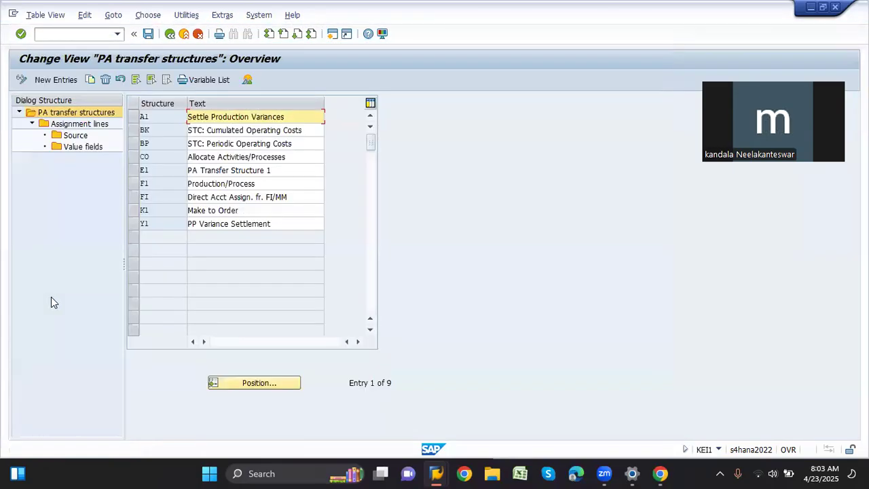
pyautogui.click(136, 198)
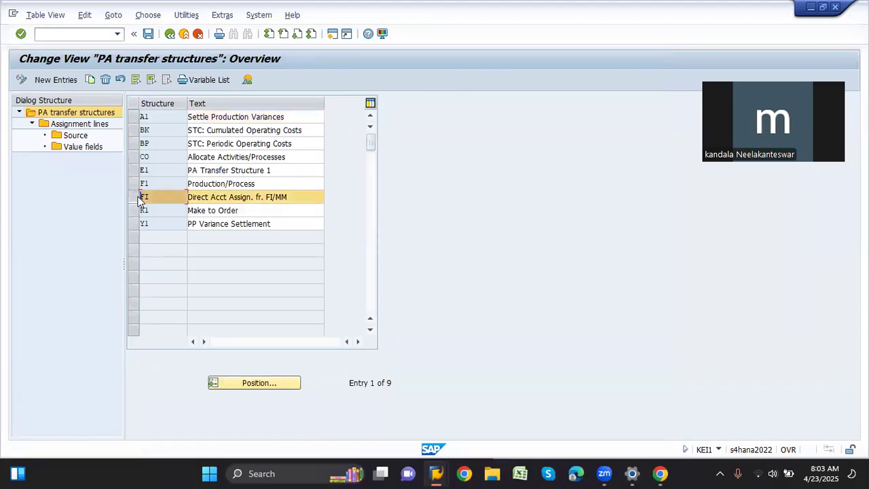
pyautogui.click(84, 128)
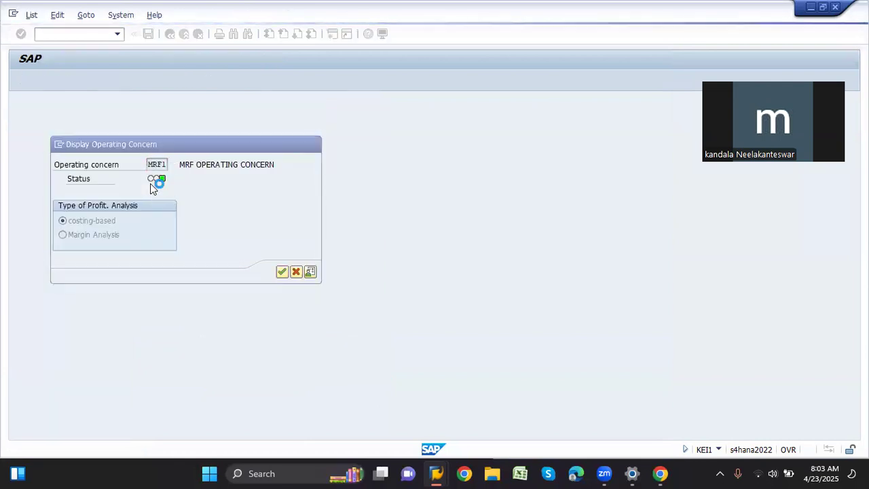
pyautogui.press('Return')
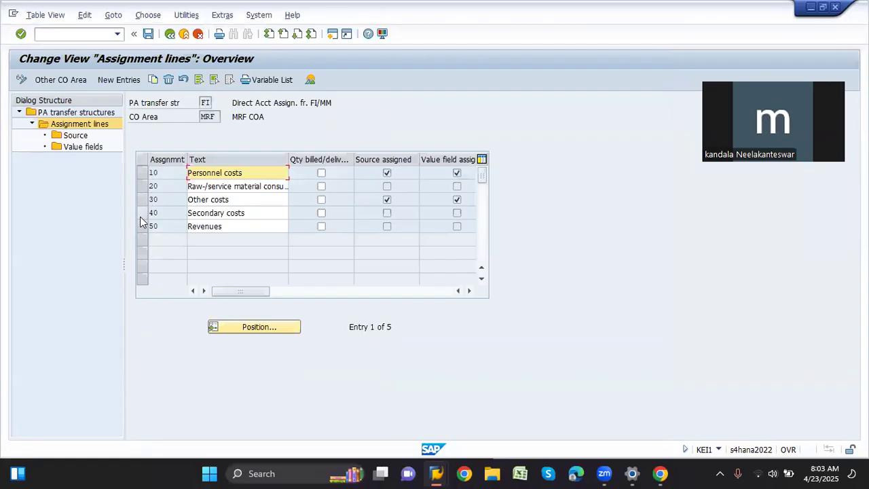
# Assign cost elements 300000 to 399999 as the source of assignment line 50, Revenues
pyautogui.click(141, 226)
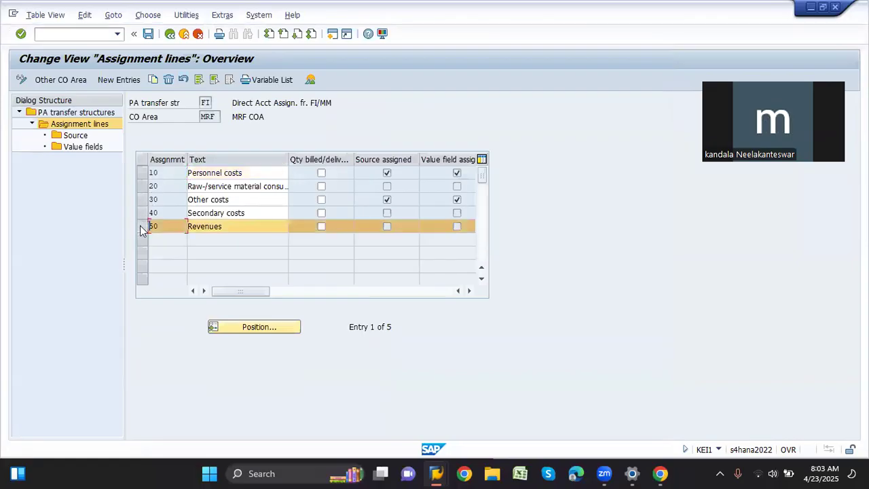
pyautogui.doubleClick(75, 136)
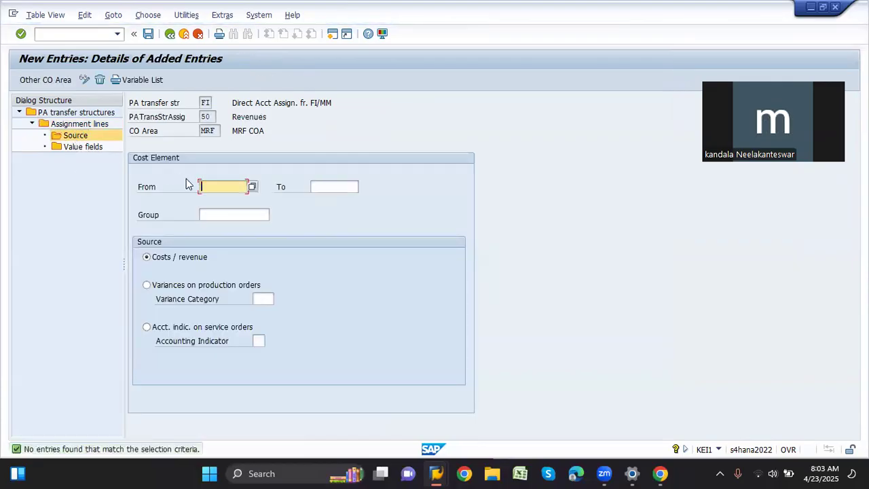
pyautogui.write('0000')
pyautogui.press('Tab')
pyautogui.write('399999')
pyautogui.press('Return')
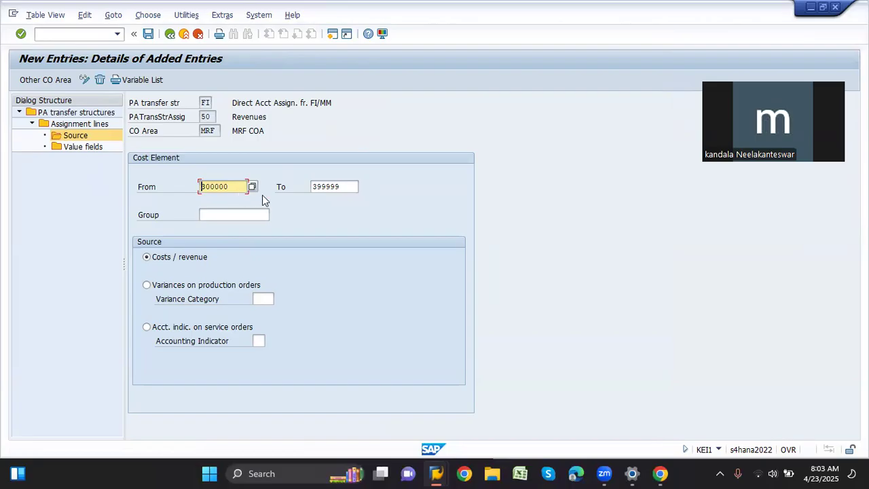
pyautogui.moveTo(359, 186); pyautogui.dragTo(296, 185)
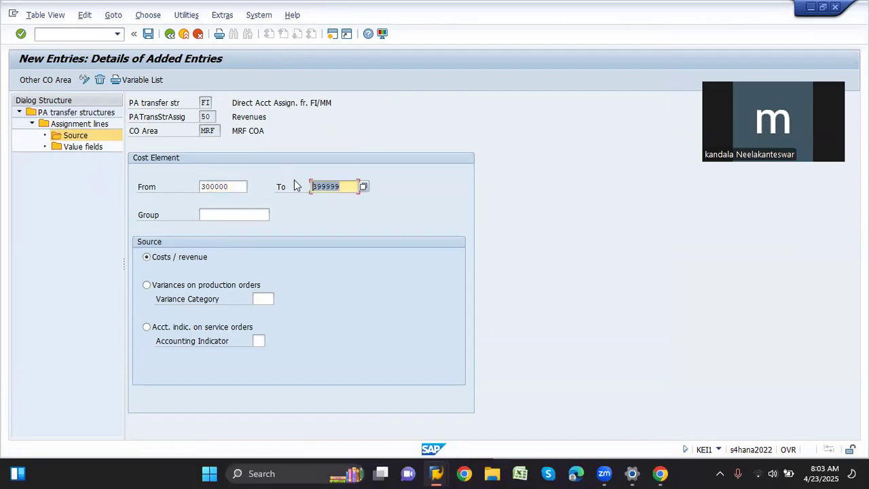
# Add a value field entry to the Revenues line with fixed/variable indicator 3 and value field ERLOS
pyautogui.doubleClick(64, 147)
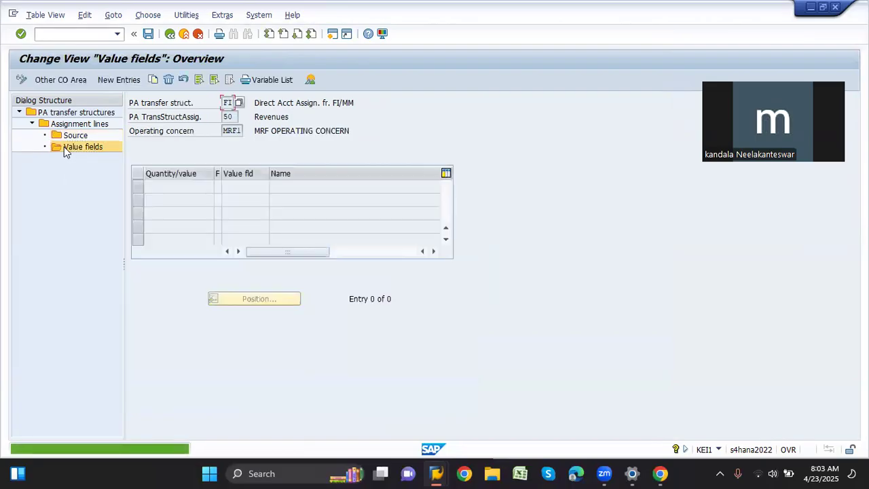
pyautogui.click(119, 79)
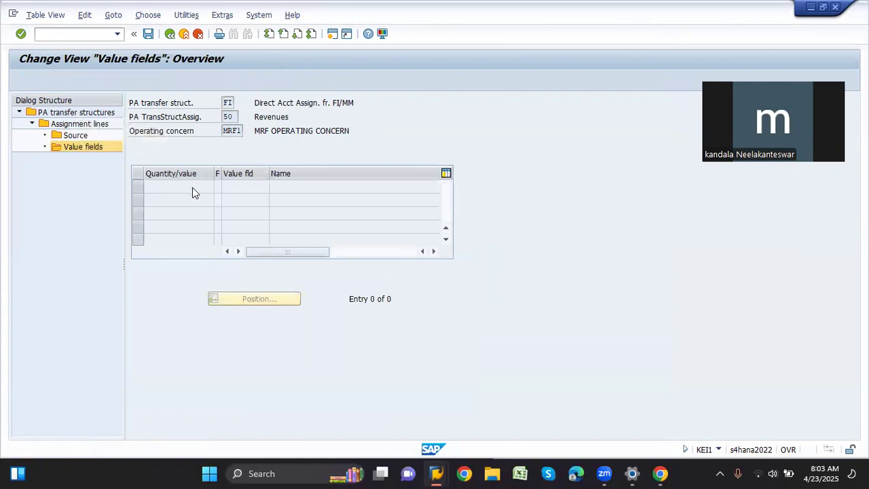
pyautogui.click(197, 188)
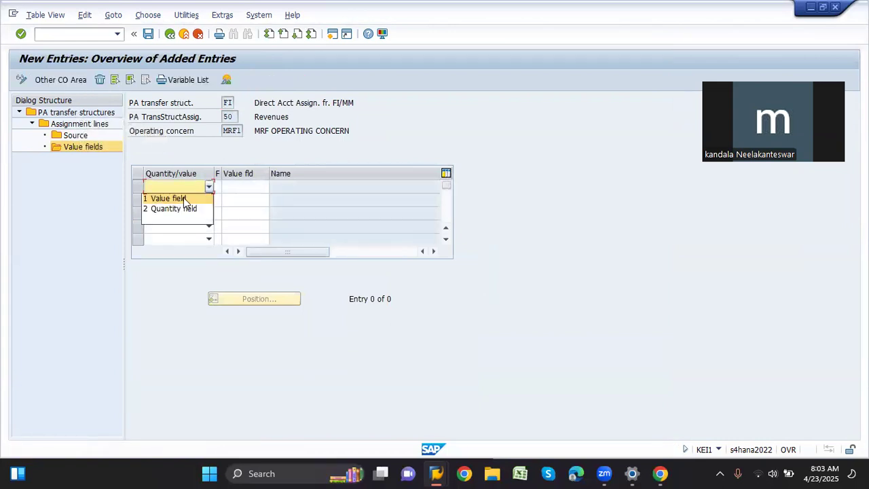
pyautogui.click(183, 198)
pyautogui.click(220, 187)
pyautogui.write('03')
pyautogui.press('Tab')
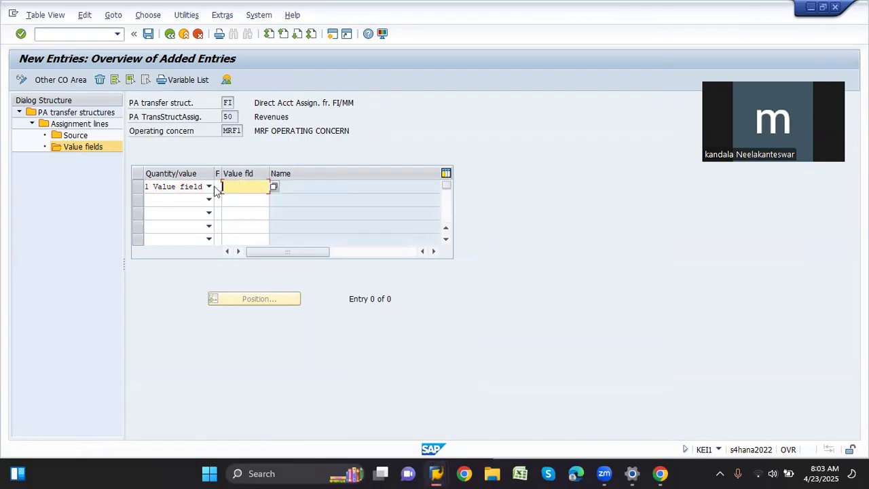
pyautogui.click(219, 187)
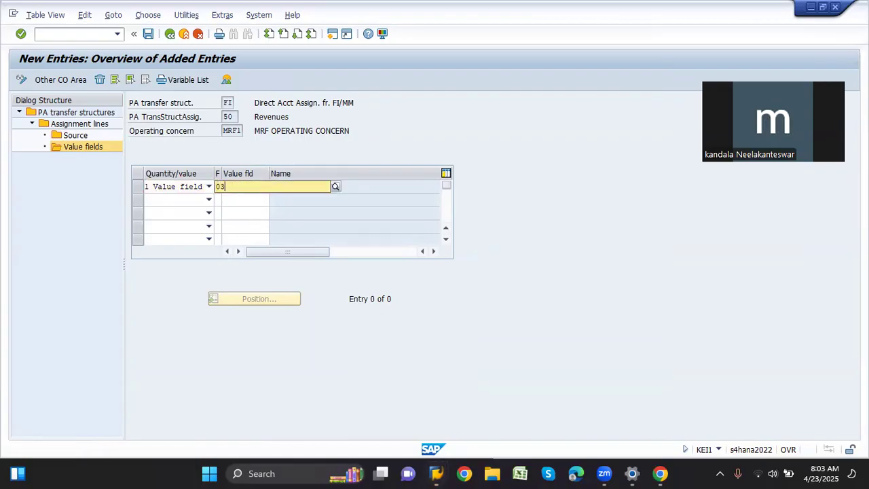
pyautogui.press('Return')
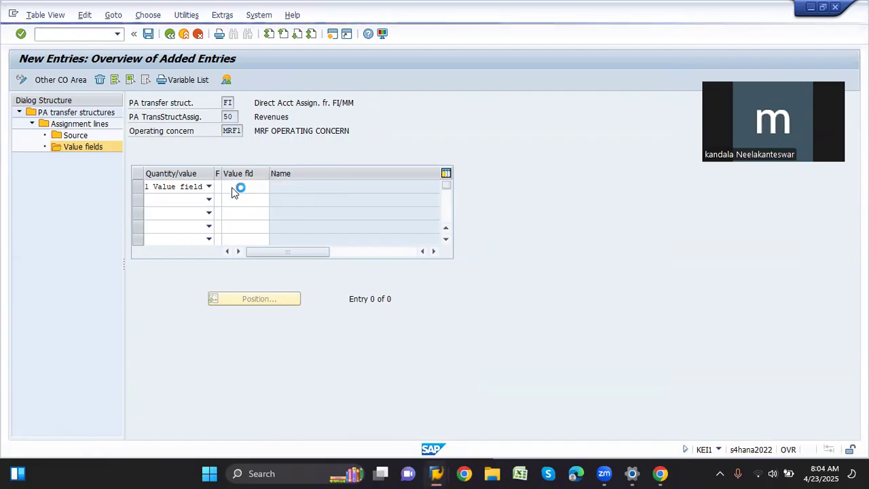
pyautogui.click(272, 187)
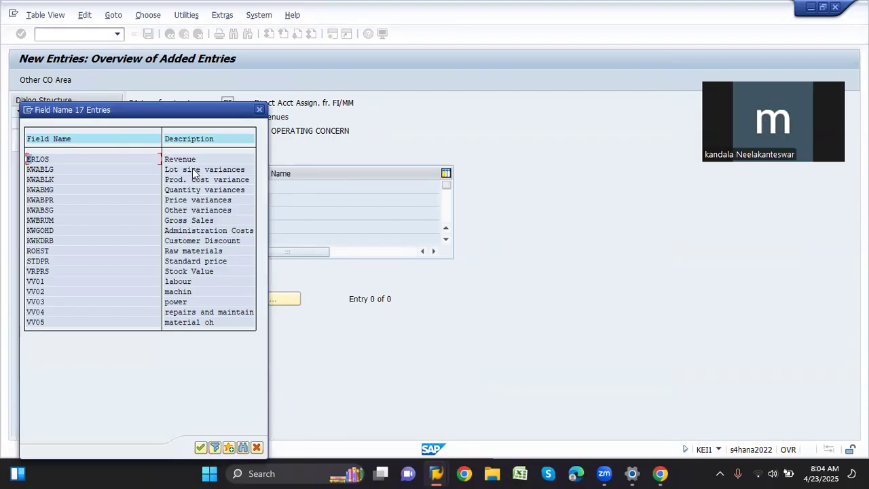
pyautogui.click(98, 163)
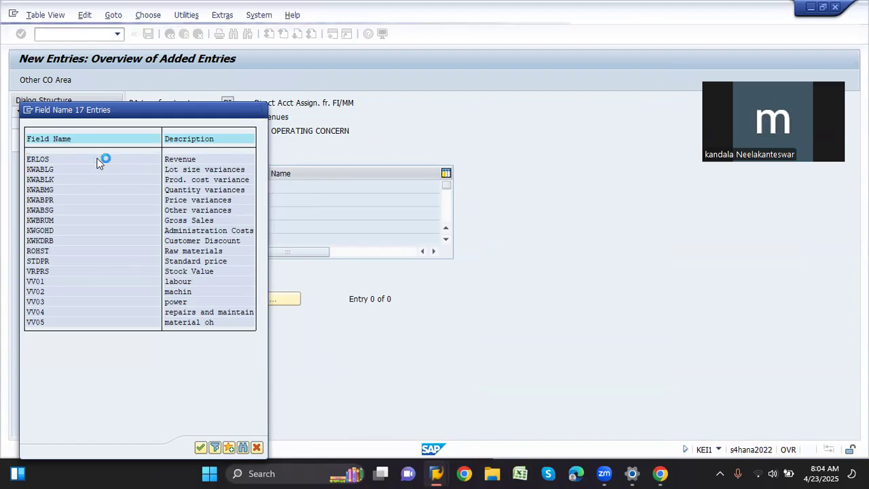
pyautogui.click(184, 38)
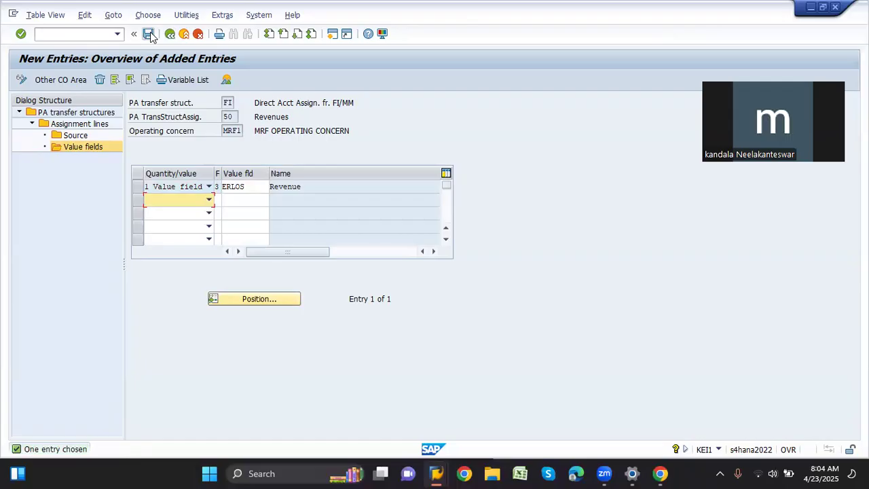
# Save the PA transfer structure in the MRF ASSET ACCOUNT customizing request and return to the customer invoice
pyautogui.click(149, 34)
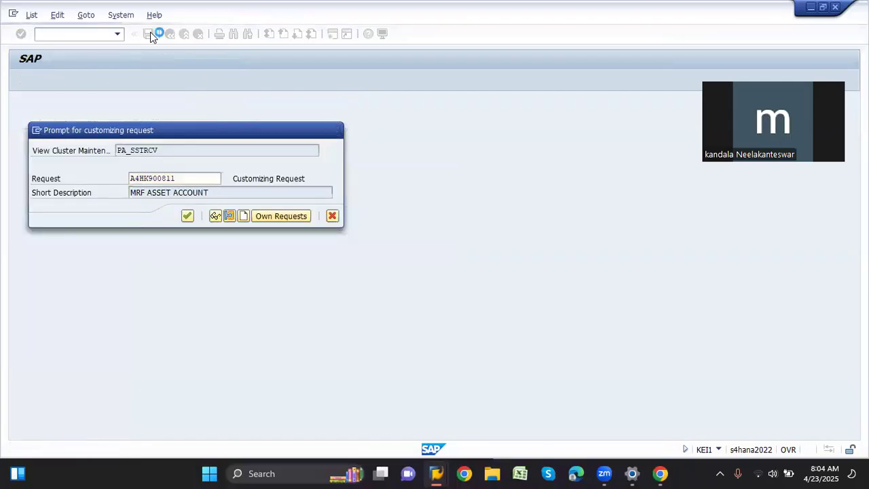
pyautogui.press('Return')
pyautogui.click(171, 35)
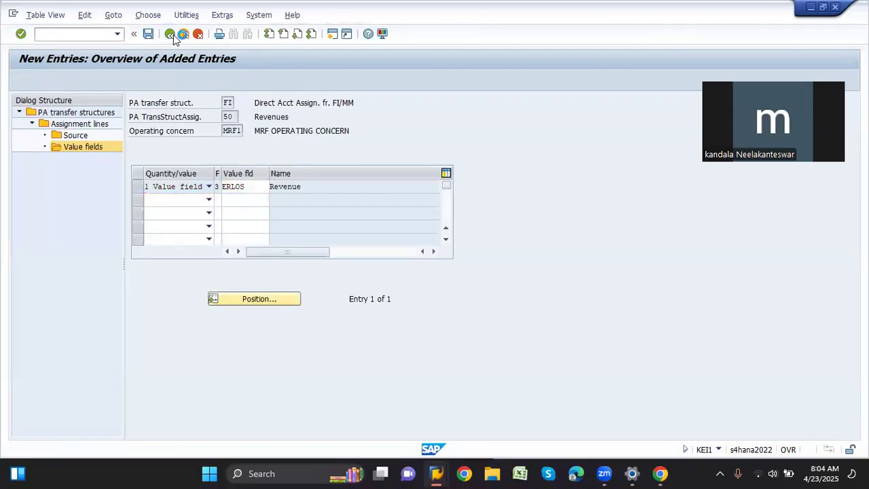
pyautogui.click(170, 34)
pyautogui.click(171, 34)
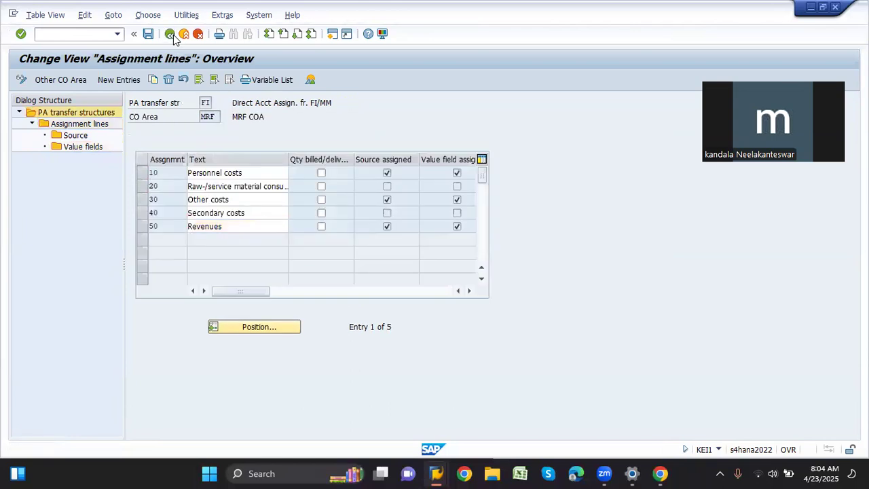
pyautogui.click(171, 34)
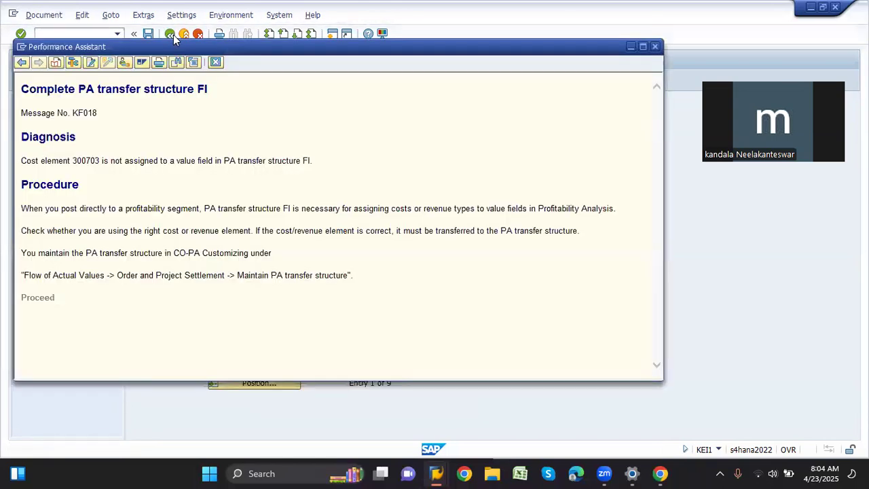
pyautogui.click(215, 62)
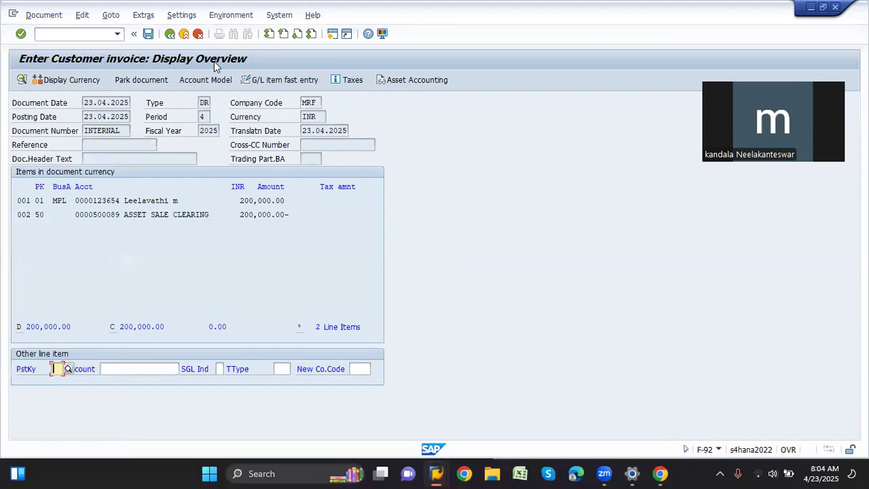
# Try to post the customer invoice again, and exit it, discarding the entered data
pyautogui.click(148, 35)
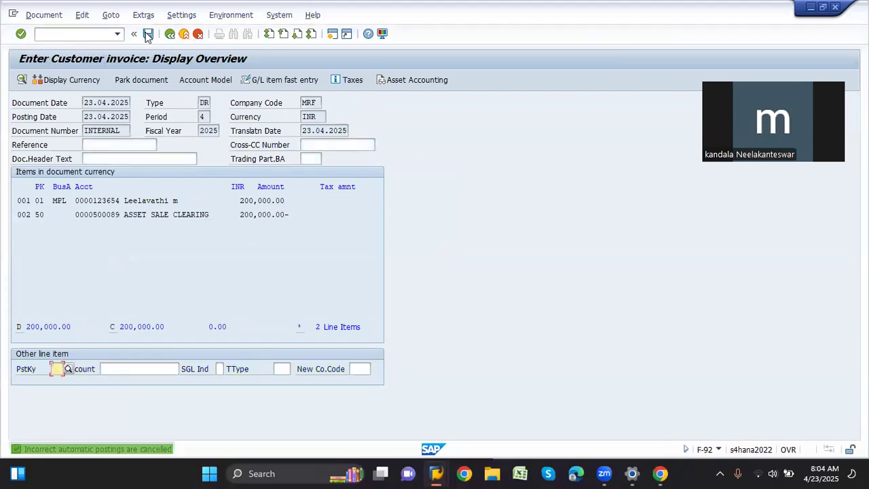
pyautogui.click(148, 37)
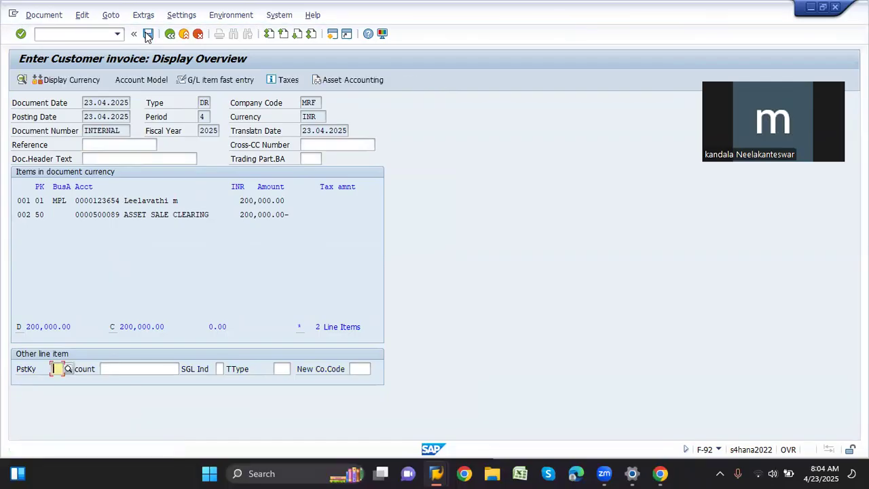
pyautogui.click(171, 35)
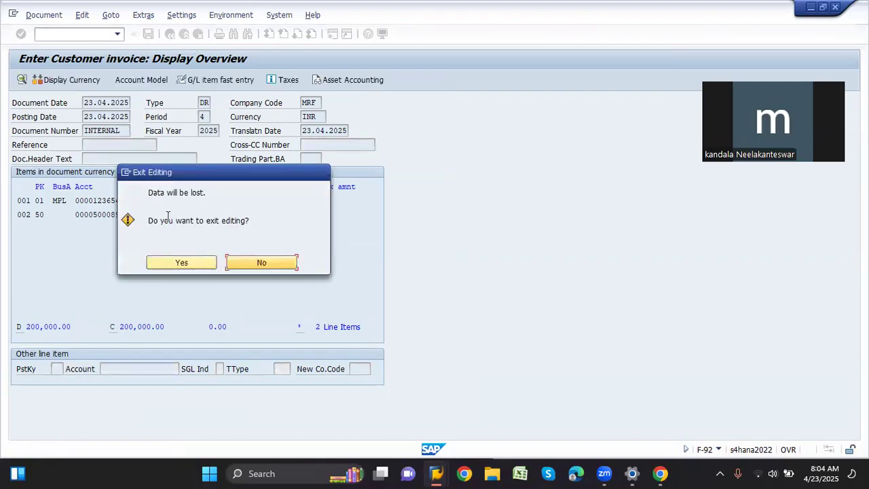
pyautogui.click(186, 262)
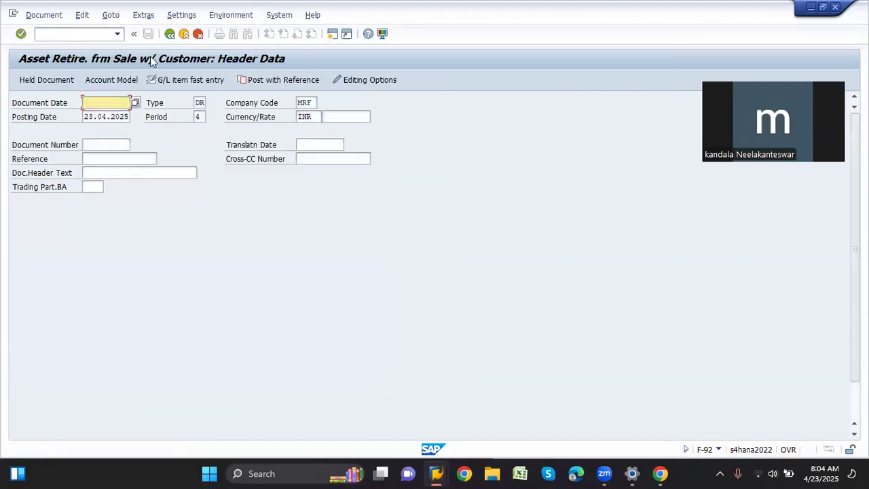
# Start a new asset sale document dated 23.04.2025 and enter the customer's account for the first line item
pyautogui.write('2')
pyautogui.press('Down')
pyautogui.press('Return')
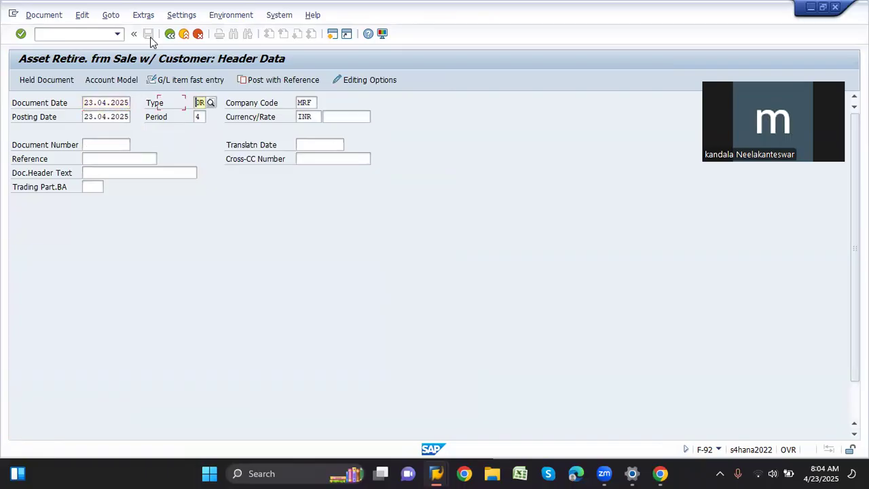
pyautogui.press('Return')
pyautogui.write('123654')
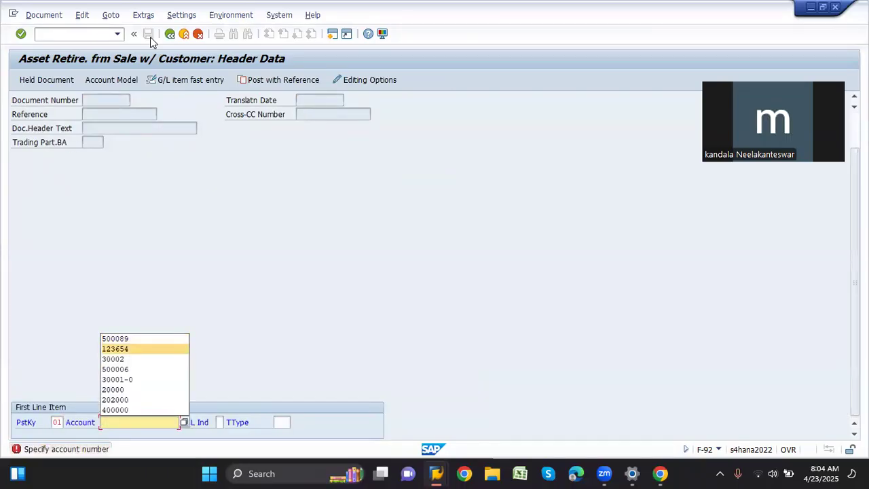
pyautogui.press('Return')
# Set the customer item's amount to 200000 INR and its business area to MPL
pyautogui.press('Down')
pyautogui.press('Return')
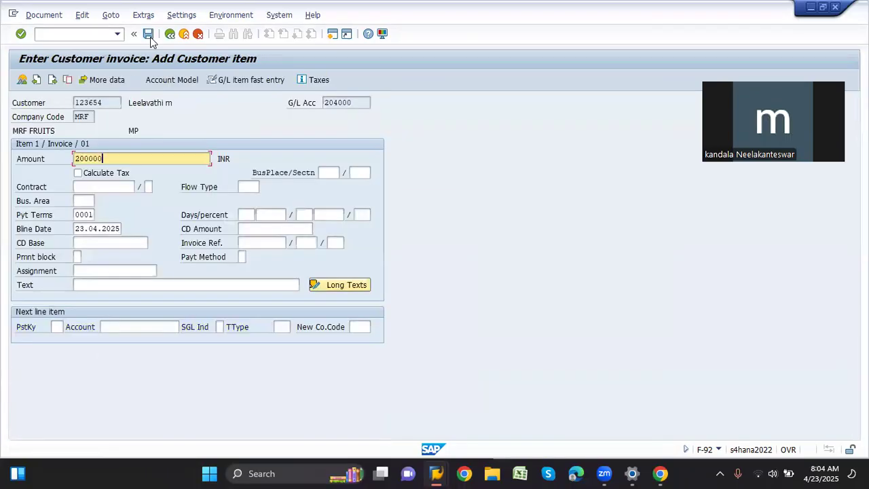
pyautogui.press('Tab')
pyautogui.press('Tab')
pyautogui.press('Down')
pyautogui.press('Down')
pyautogui.press('Return')
pyautogui.press('Return')
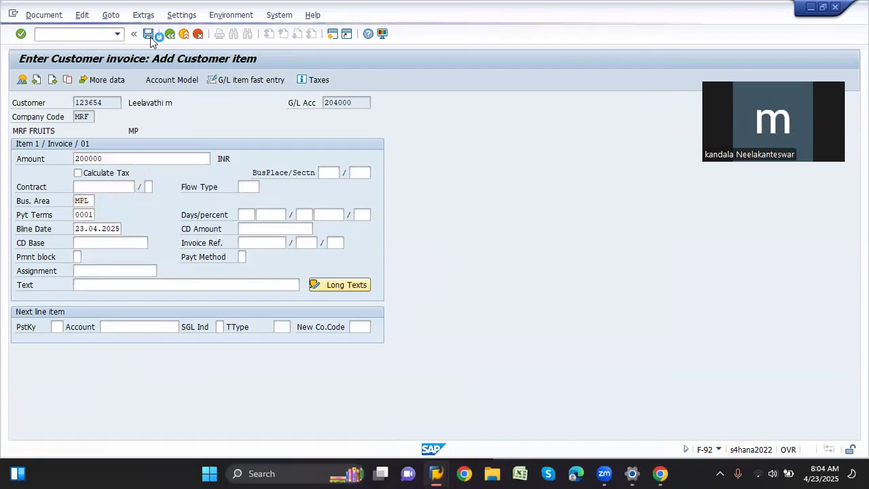
# Add a second line item with posting key 50 and G/L account 500089 for asset sale clearing
pyautogui.click(55, 341)
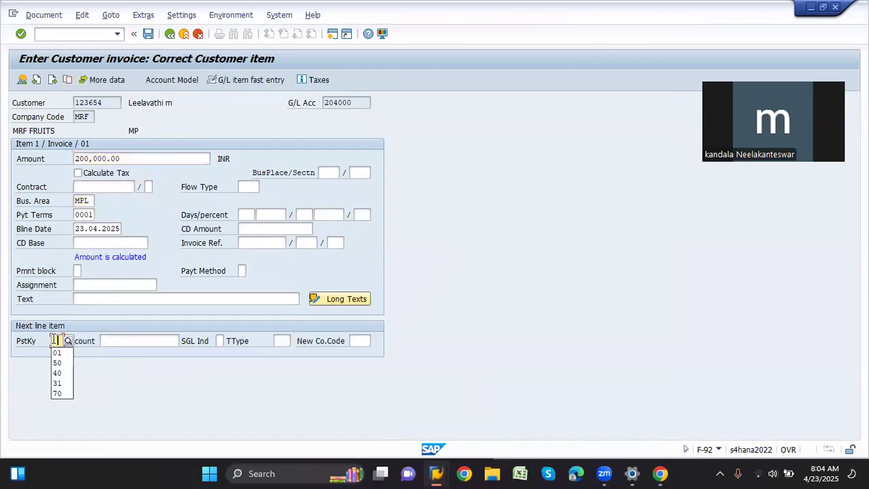
pyautogui.press('Return')
pyautogui.press('Tab')
pyautogui.press('Down')
pyautogui.press('Down')
pyautogui.press('Return')
pyautogui.press('Tab')
pyautogui.press('Return')
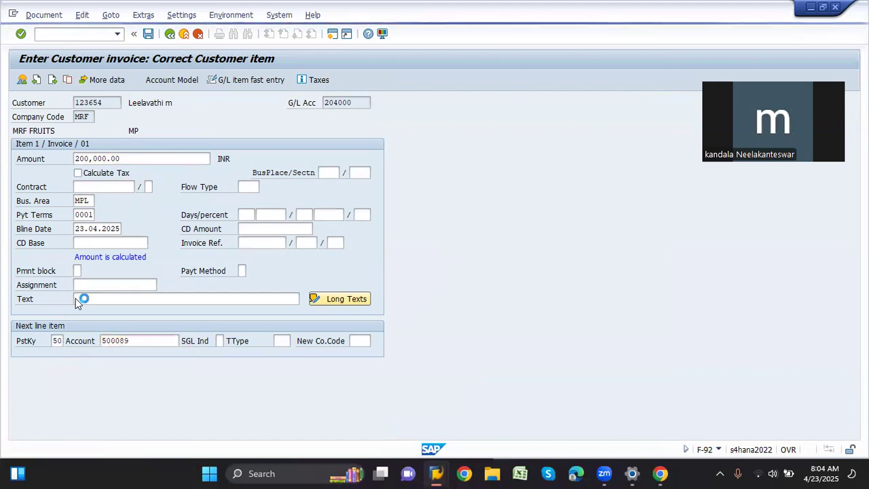
# Set the asset sale clearing item's amount to 200,000.00 INR and its profit center to MRF001
pyautogui.press('Down')
pyautogui.press('Down')
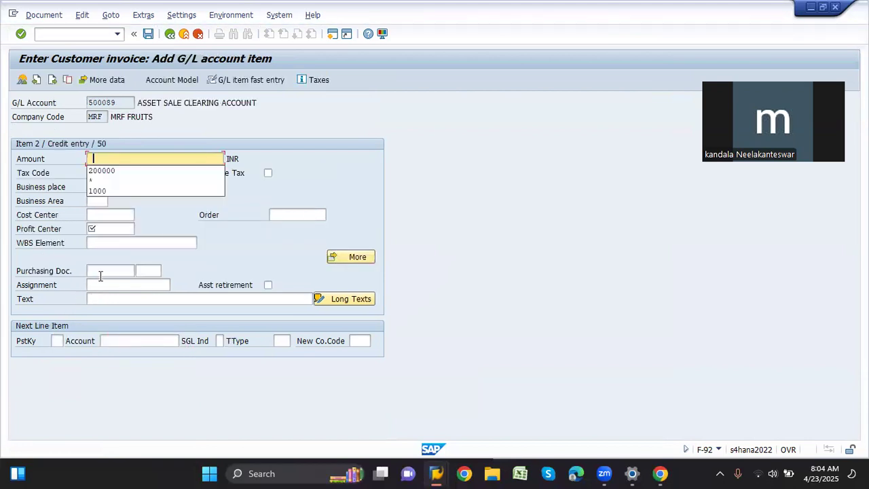
pyautogui.press('Return')
pyautogui.press('Tab')
pyautogui.press('Tab')
pyautogui.press('Tab')
pyautogui.press('Tab')
pyautogui.press('Tab')
pyautogui.press('Down')
pyautogui.press('Down')
pyautogui.press('Return')
pyautogui.press('Return')
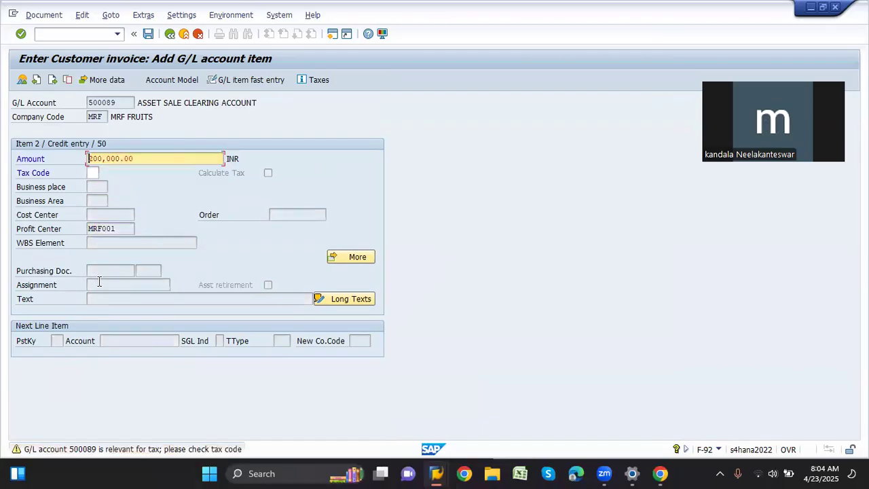
# Flag the clearing item as an asset retirement and enter asset 30001, transaction type 210, value date 30.04.2025 and complete retirement
pyautogui.press('Return')
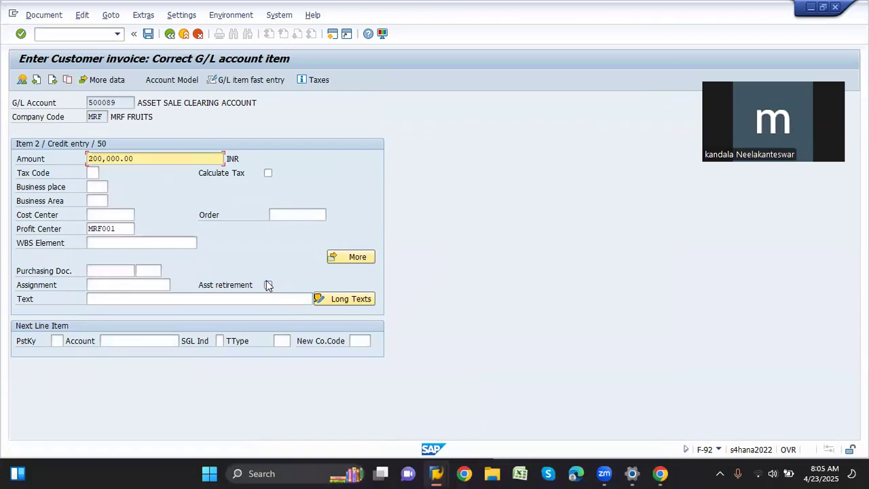
pyautogui.press('Return')
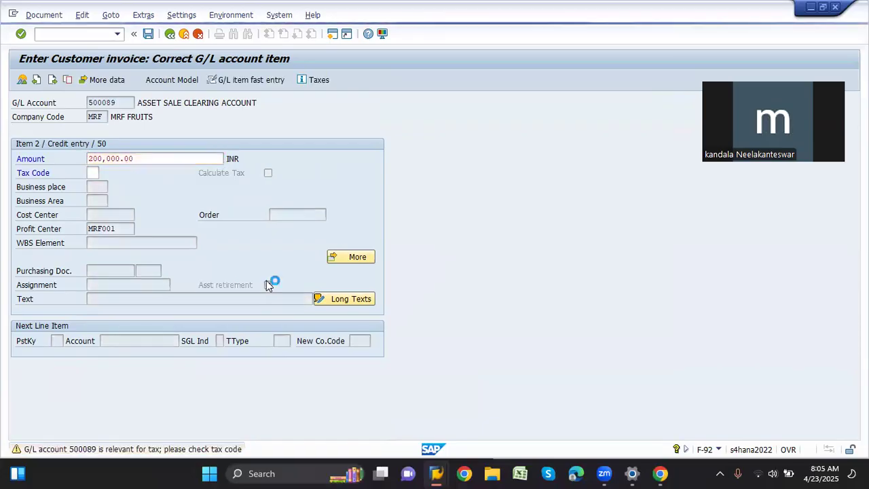
pyautogui.write('30.04.2025')
pyautogui.press('Tab')
pyautogui.press('space')
pyautogui.press('Return')
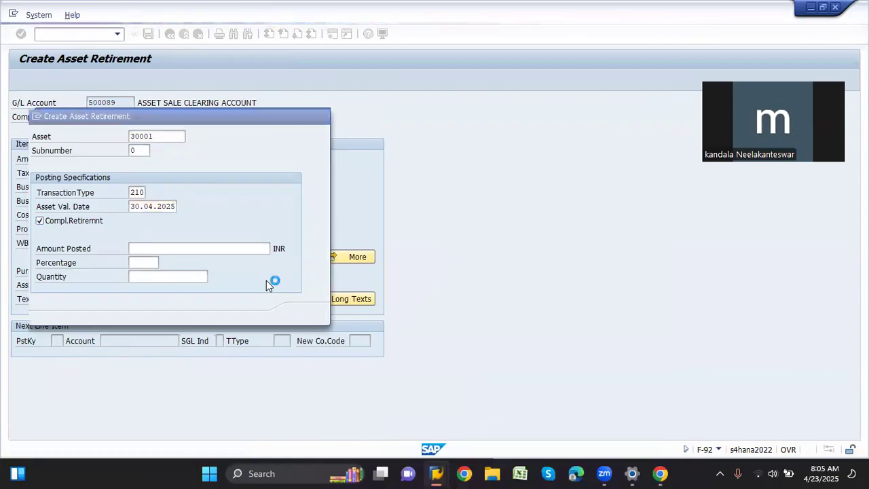
pyautogui.press('Return')
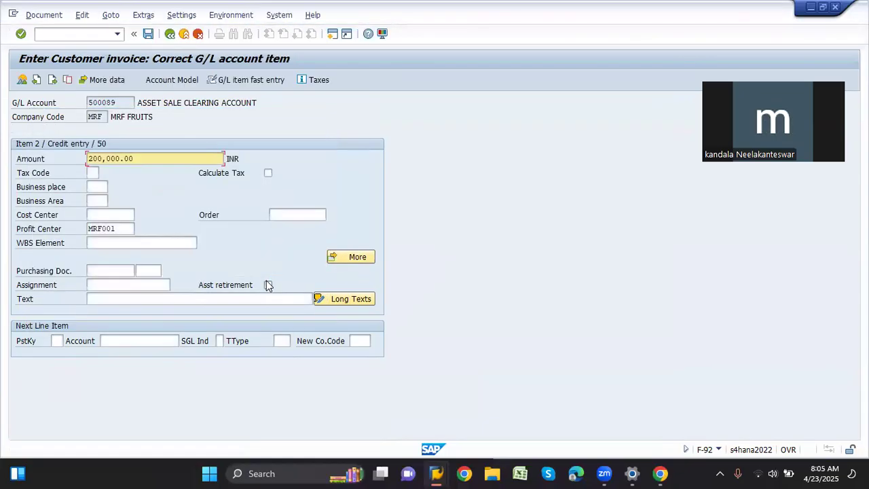
# Try to post the asset sale document and open the long text of the posting error
pyautogui.click(148, 34)
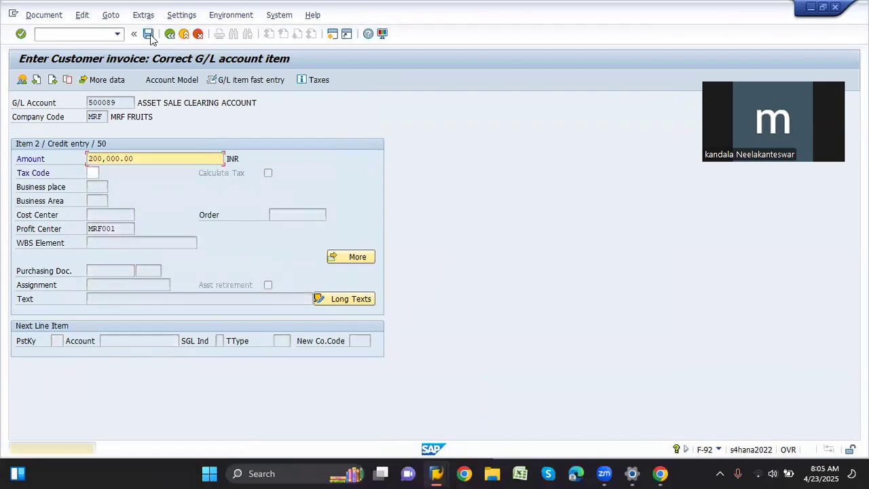
pyautogui.click(150, 37)
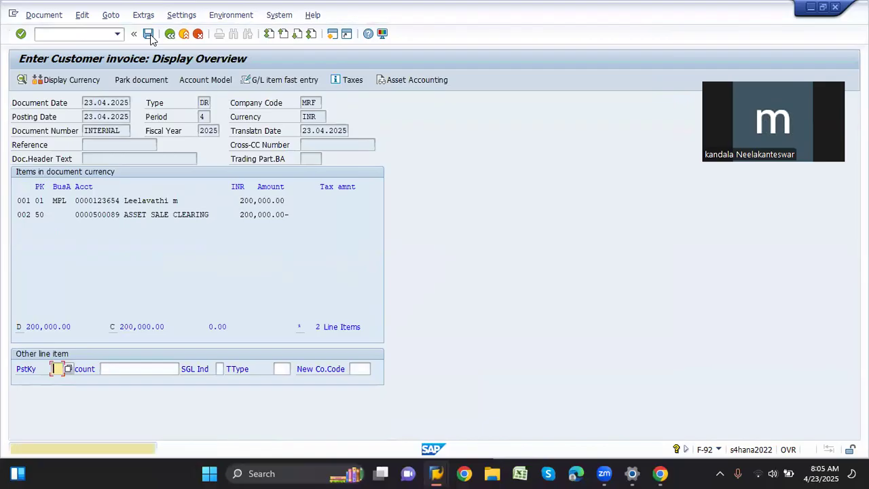
pyautogui.click(151, 37)
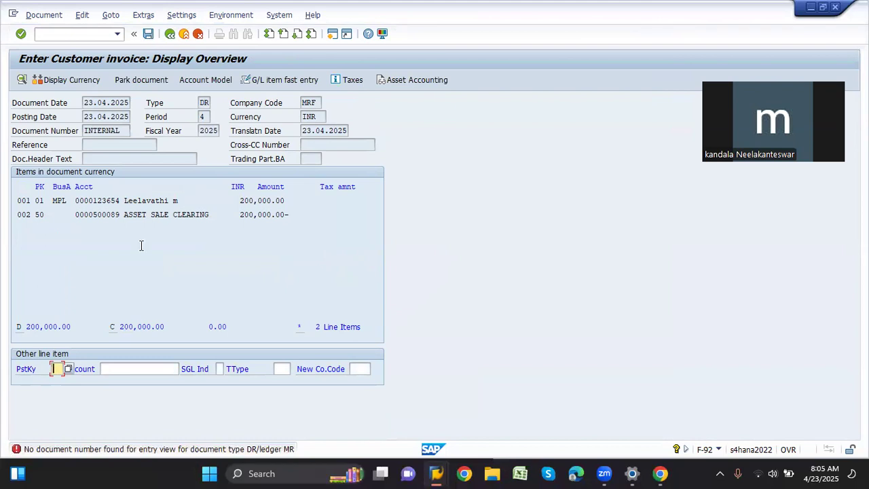
pyautogui.click(256, 450)
# Switch to the IMG session and open Define Document Types in a Ledger for ledger MR
pyautogui.click(303, 268)
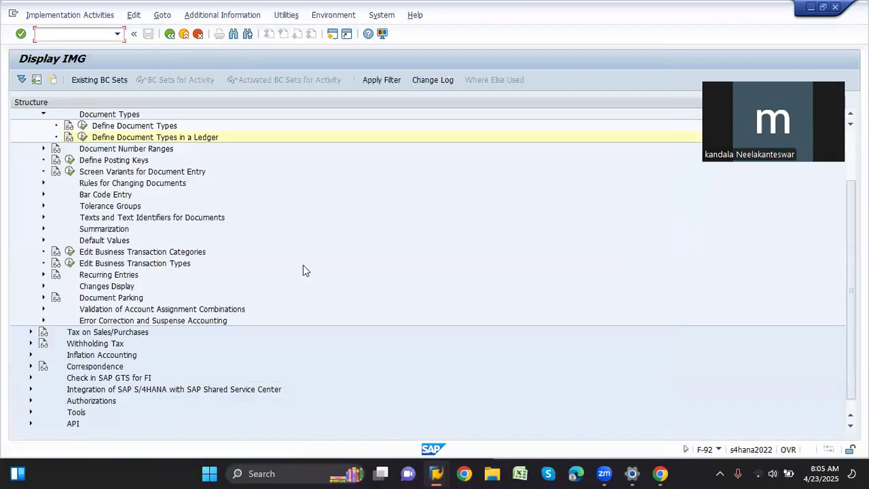
pyautogui.click(84, 137)
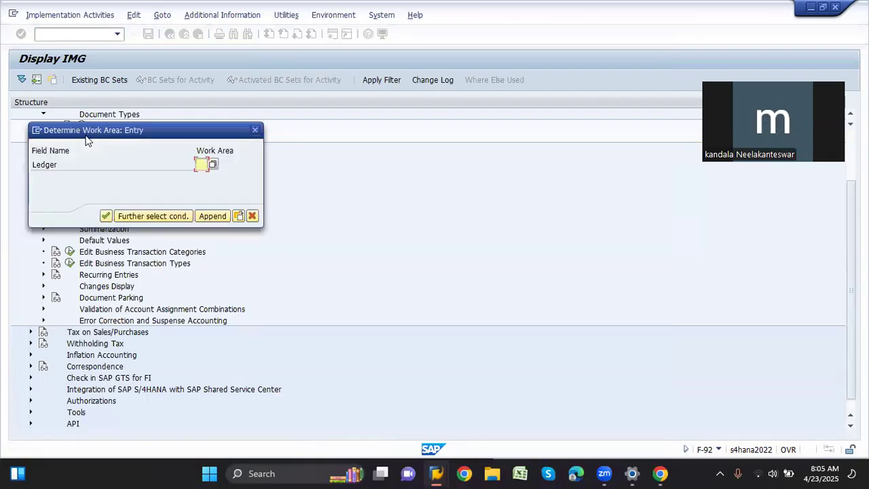
pyautogui.write('mr')
pyautogui.press('Return')
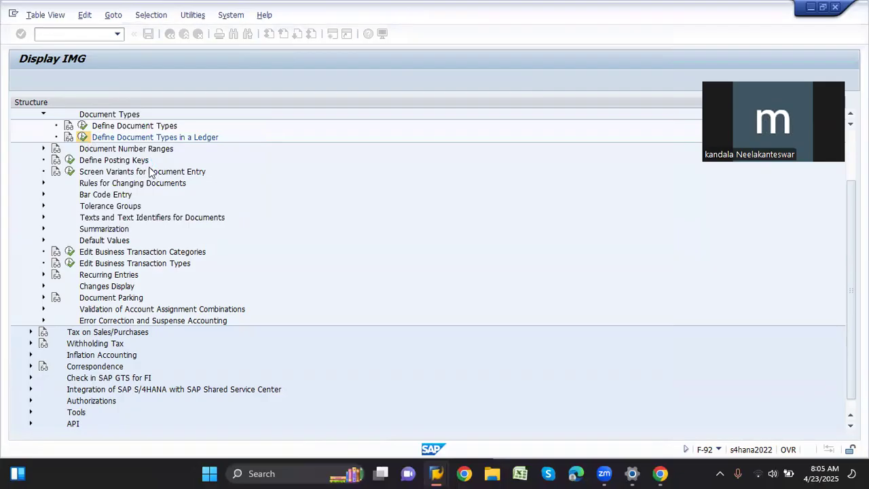
# Add document type DR with number range 98 to the ledger's entry view, save it and leave the view
pyautogui.click(58, 81)
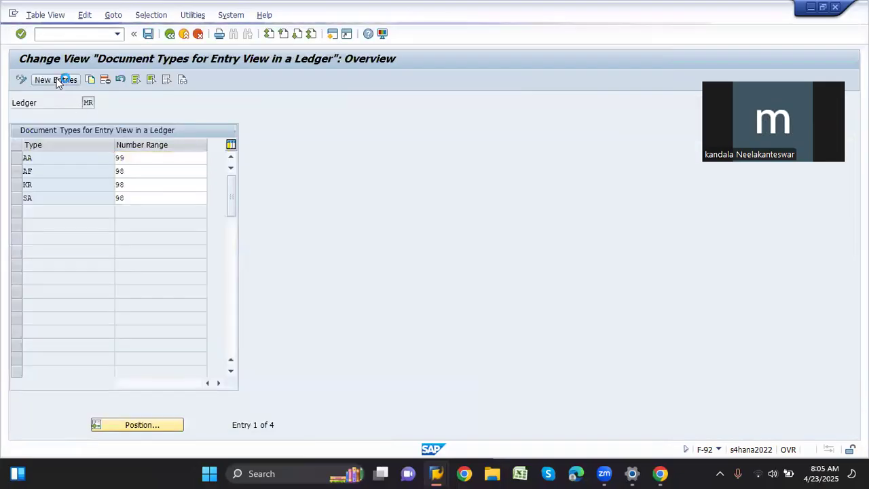
pyautogui.write('dr')
pyautogui.press('Tab')
pyautogui.write('98')
pyautogui.press('Return')
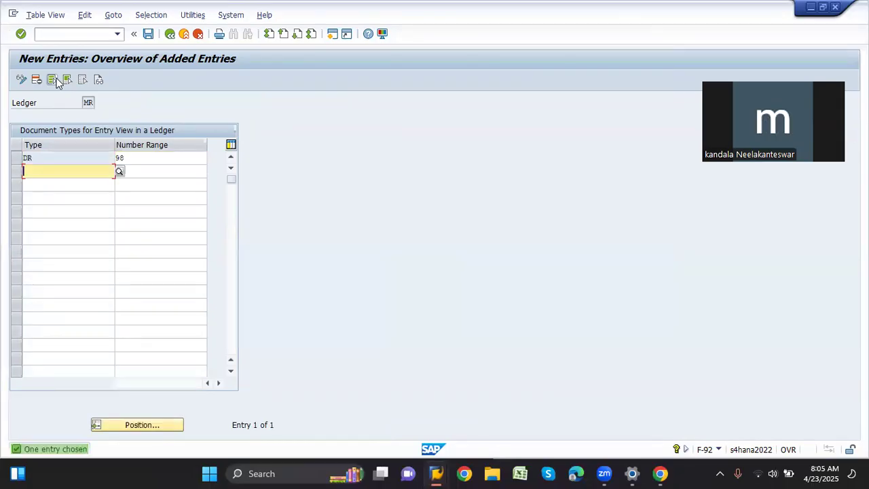
pyautogui.hotkey('ctrl', 's')
pyautogui.press('Return')
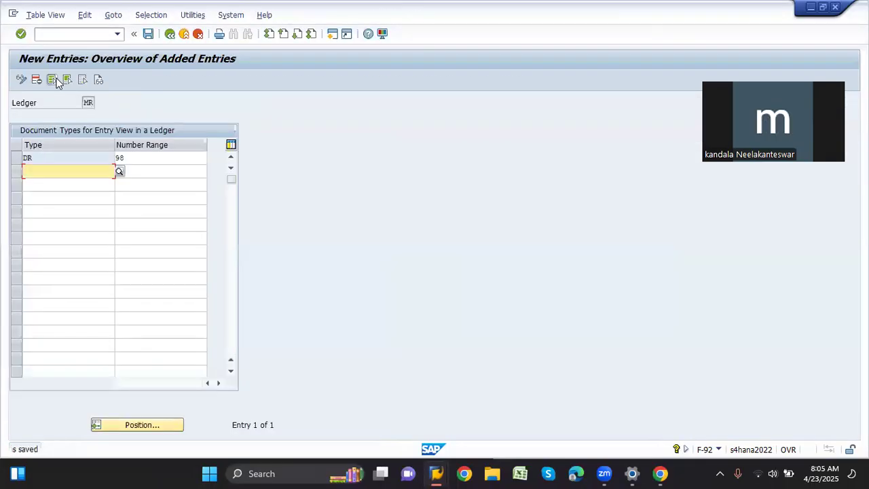
pyautogui.click(171, 34)
pyautogui.click(170, 34)
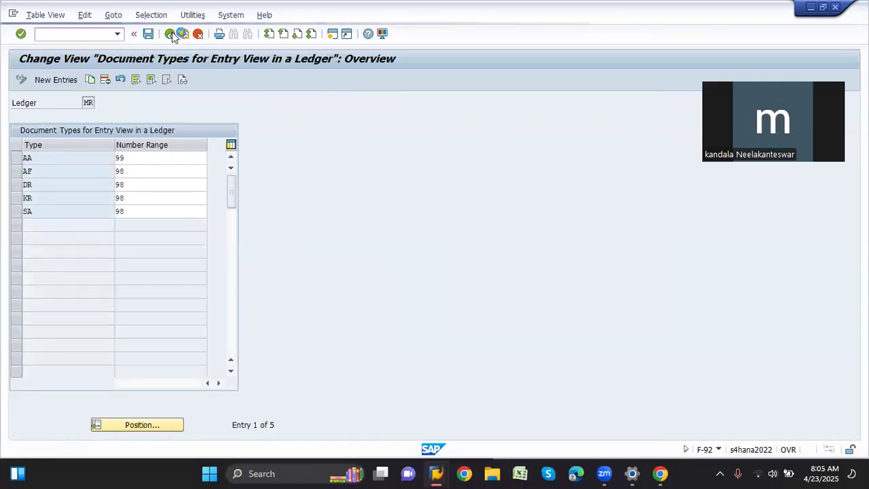
# Return to the customer invoice overview, close the Performance Assistant window and post the asset sale document
pyautogui.click(170, 34)
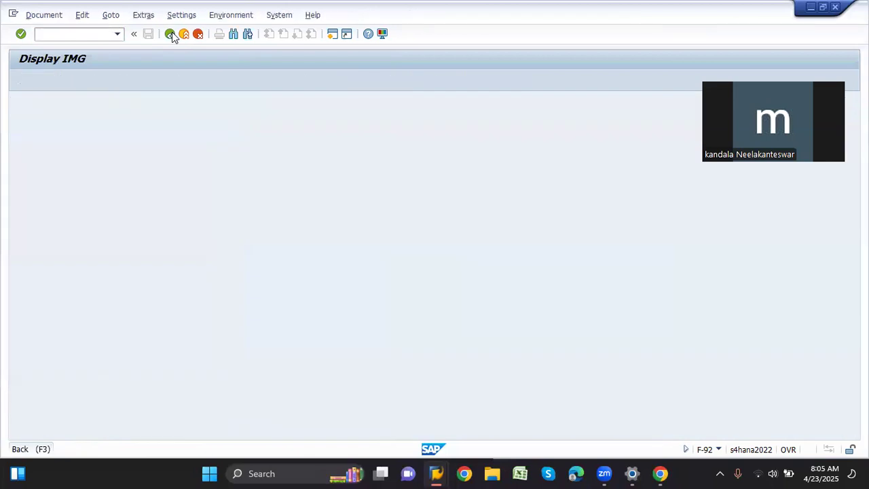
pyautogui.click(172, 32)
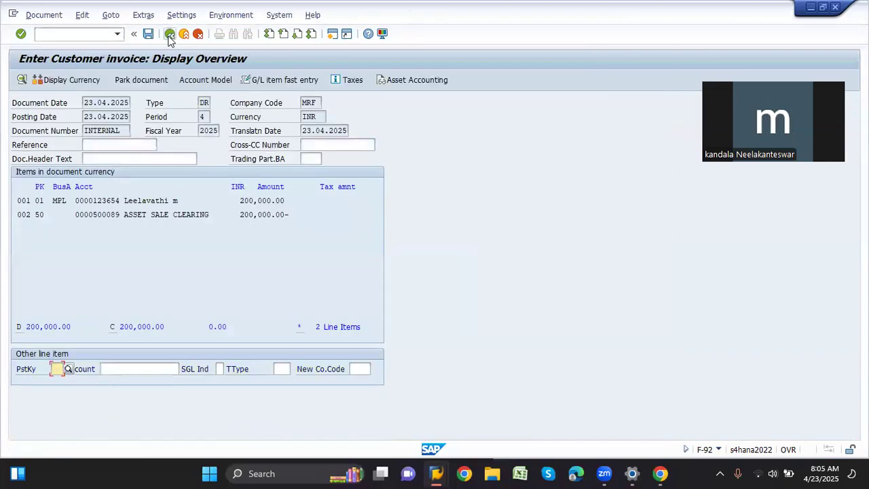
pyautogui.click(437, 474)
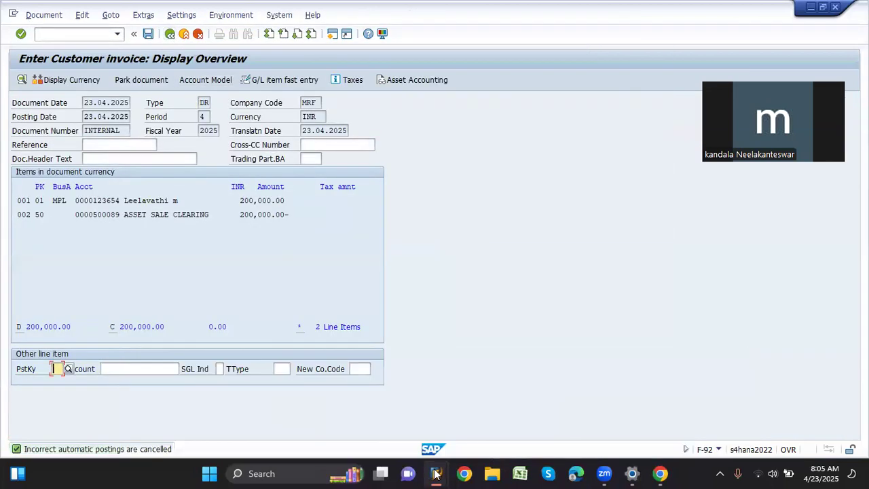
pyautogui.click(740, 363)
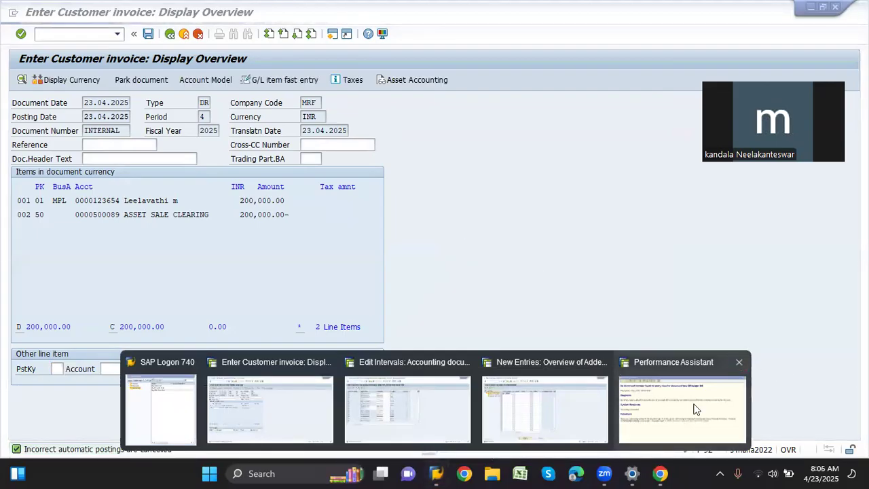
pyautogui.click(300, 216)
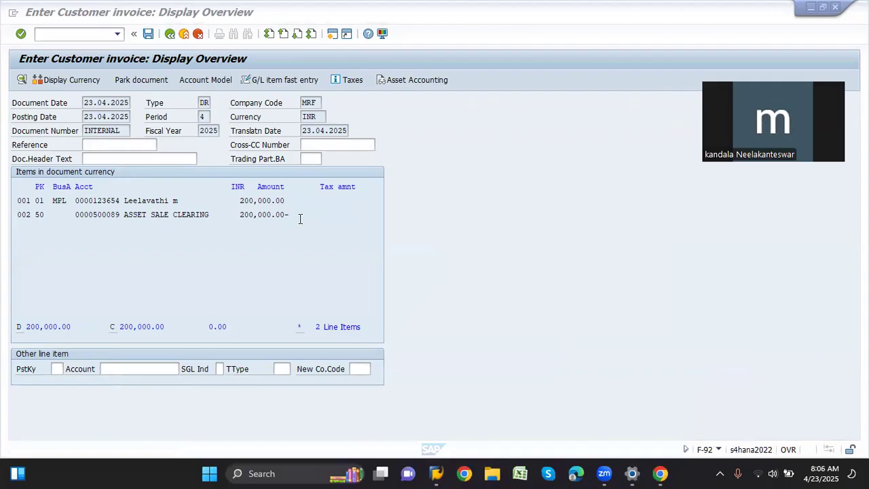
pyautogui.click(149, 34)
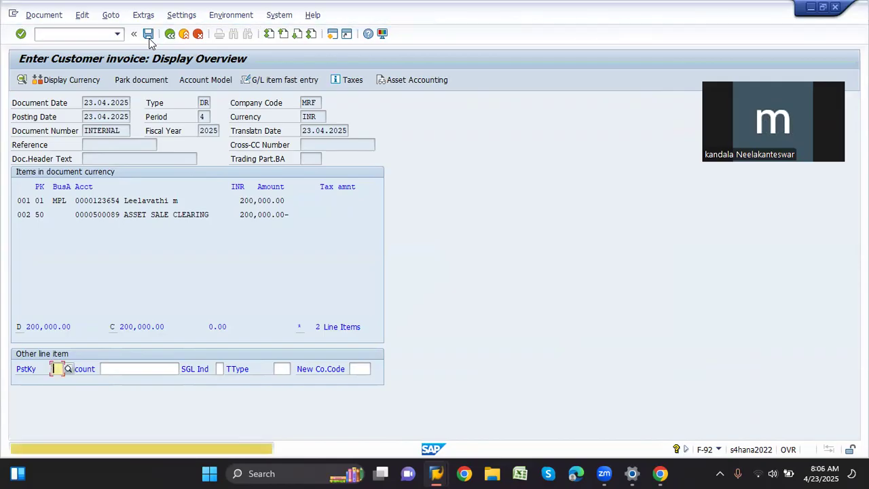
pyautogui.click(150, 38)
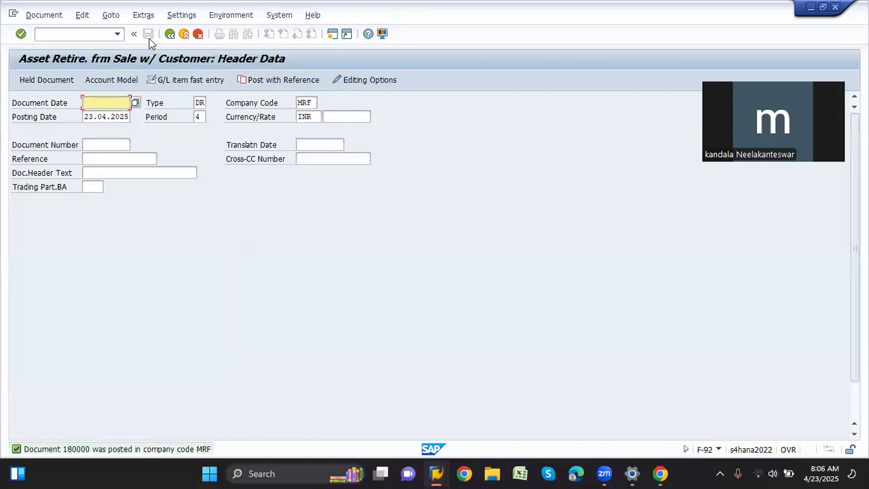
# Try to display the posted sale document for company code MRF and fiscal year 2025
pyautogui.click(34, 18)
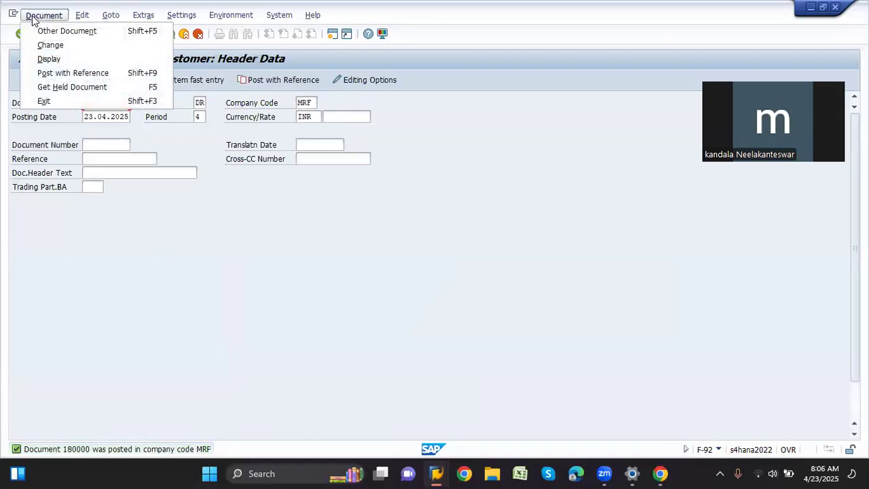
pyautogui.click(63, 57)
pyautogui.press('Return')
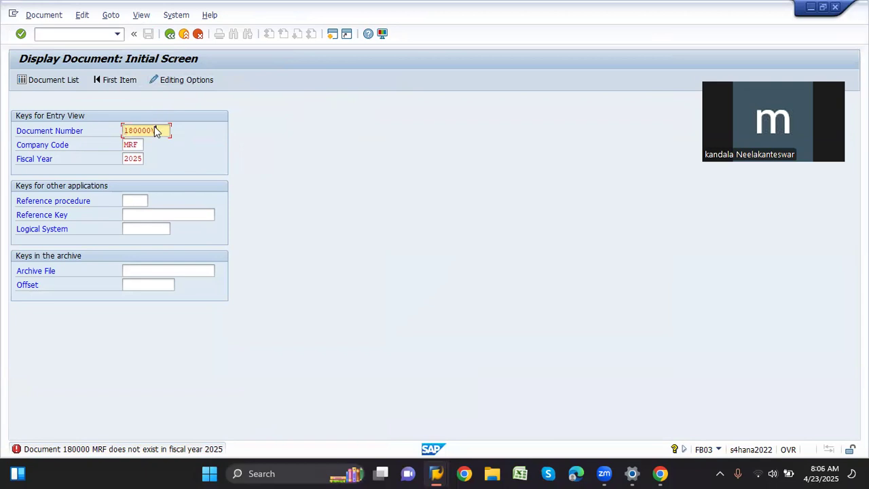
pyautogui.press('Return')
pyautogui.press('BackSpace')
pyautogui.press('Return')
pyautogui.click(49, 33)
pyautogui.write('/nfb03')
pyautogui.press('Return')
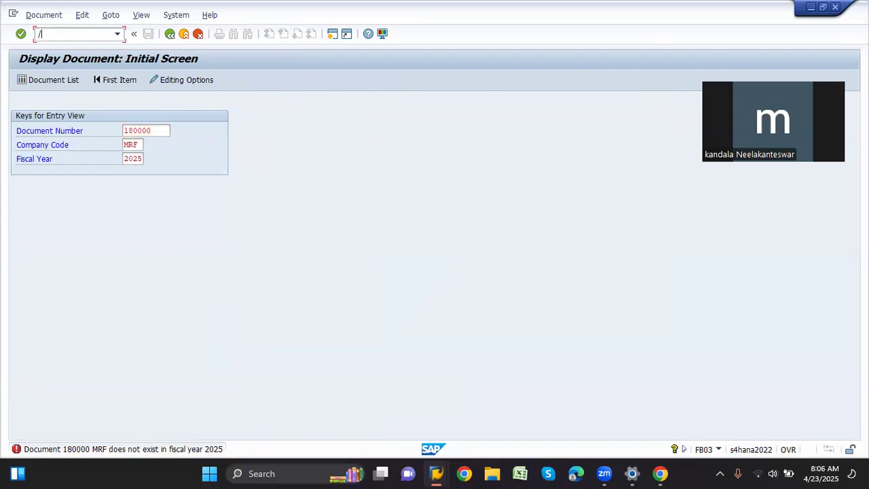
pyautogui.press('Return')
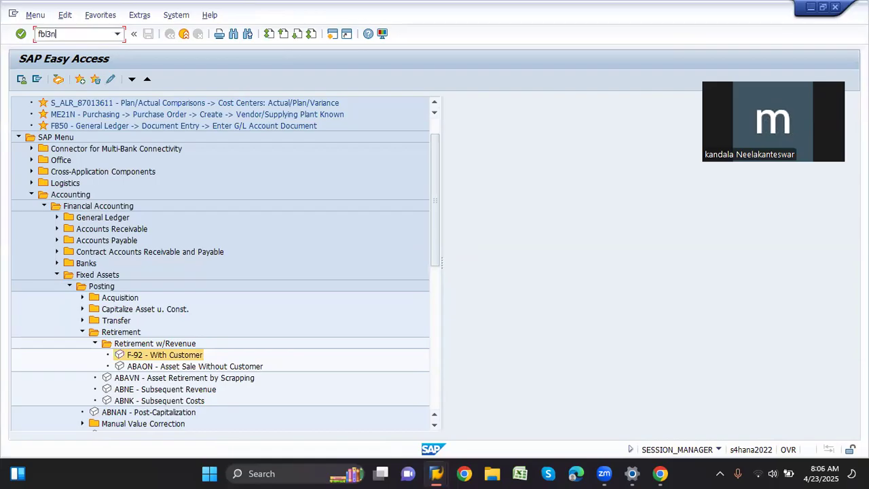
# Look up the open items and all items of G/L account 500089 in company code MRF using FBL3N
pyautogui.press('Return')
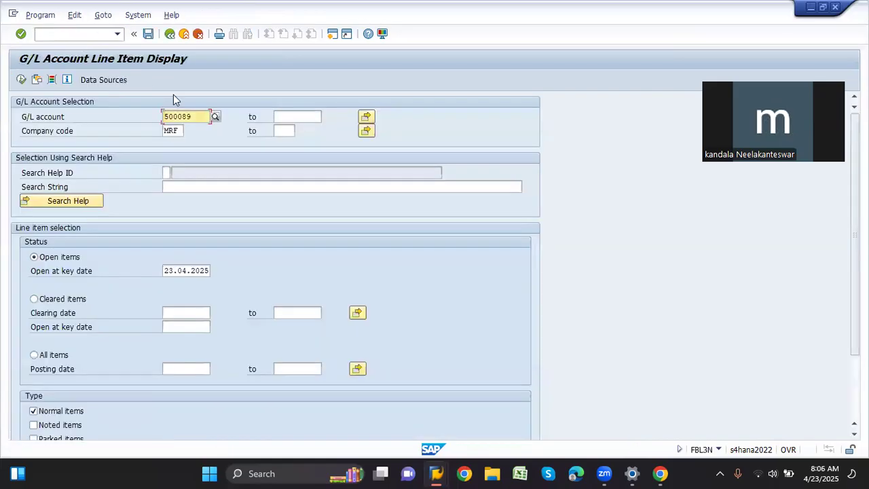
pyautogui.click(22, 79)
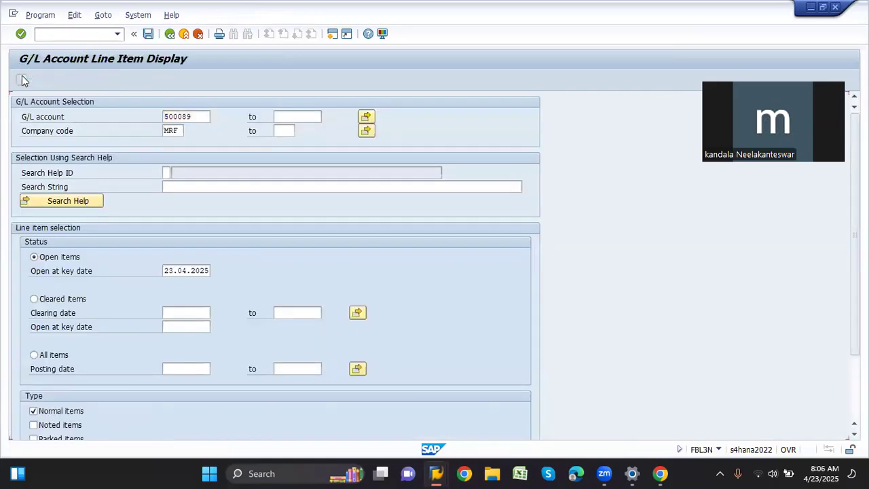
pyautogui.click(35, 358)
pyautogui.click(19, 80)
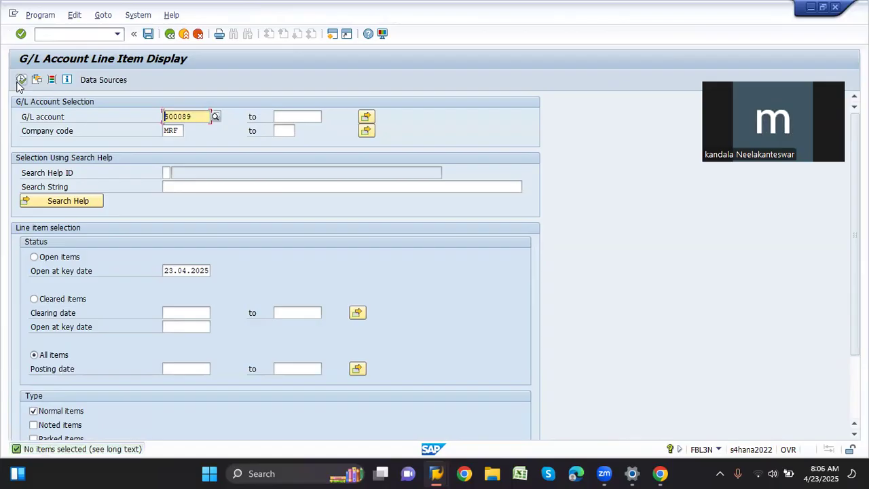
pyautogui.click(184, 34)
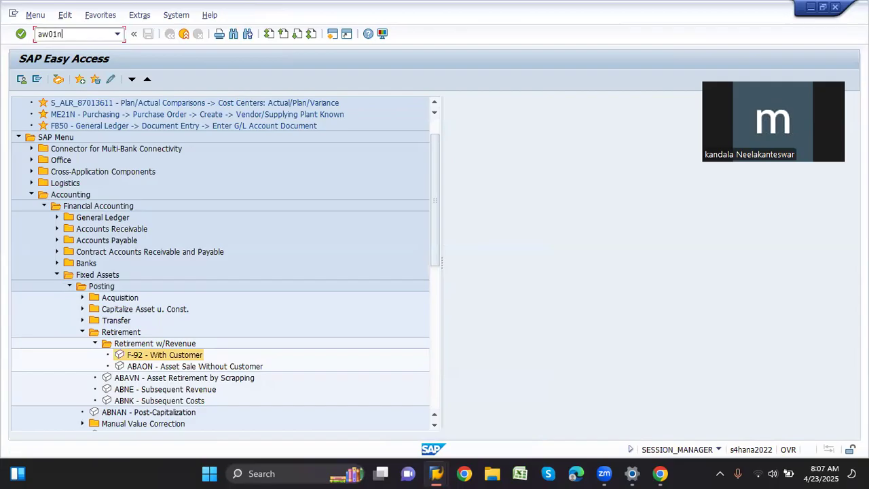
# Examine the planned values and transactions of asset 30001 for 2025 in Asset Explorer (AW01N), refreshing the data
pyautogui.click(66, 36)
pyautogui.write('aw01n')
pyautogui.press('Return')
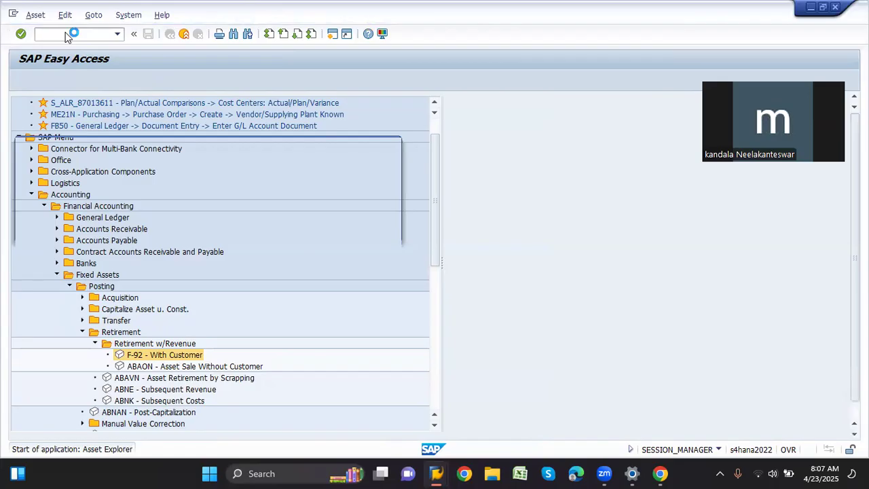
pyautogui.press('Return')
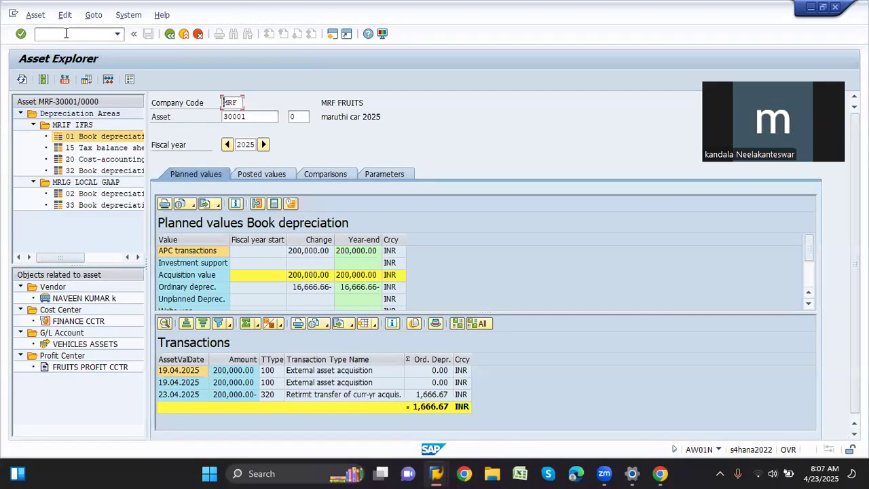
pyautogui.click(23, 80)
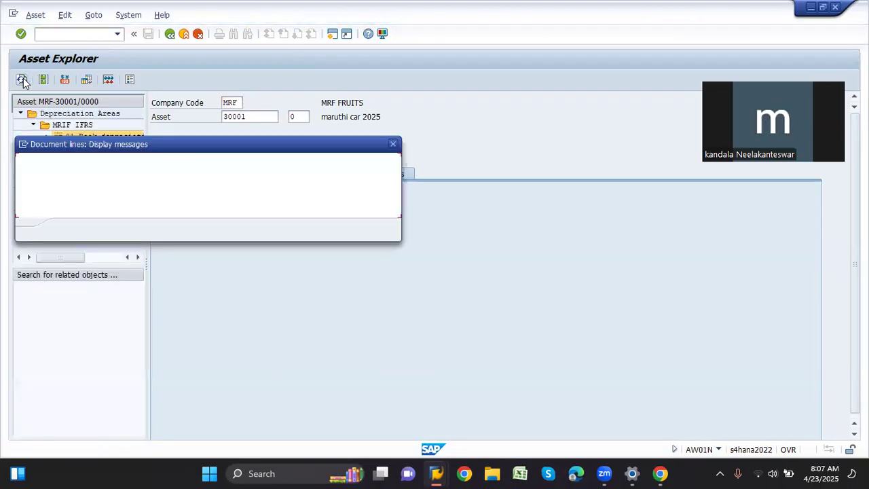
pyautogui.press('Return')
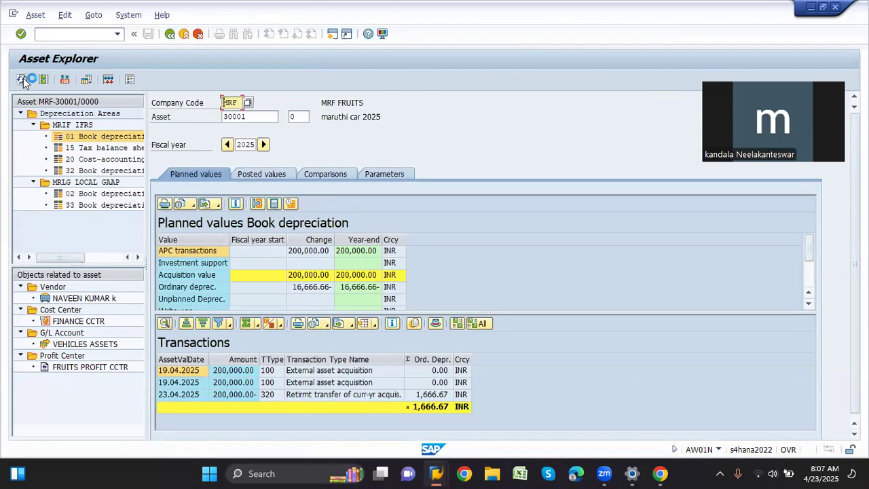
pyautogui.click(22, 80)
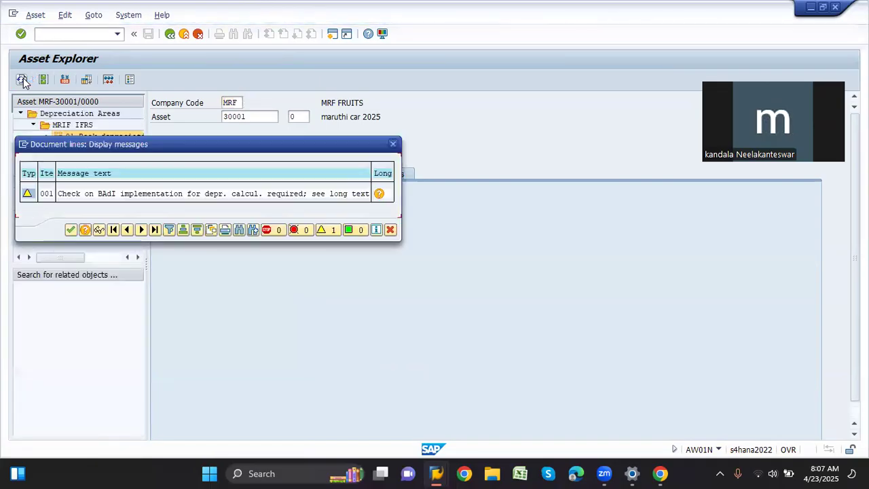
pyautogui.press('Return')
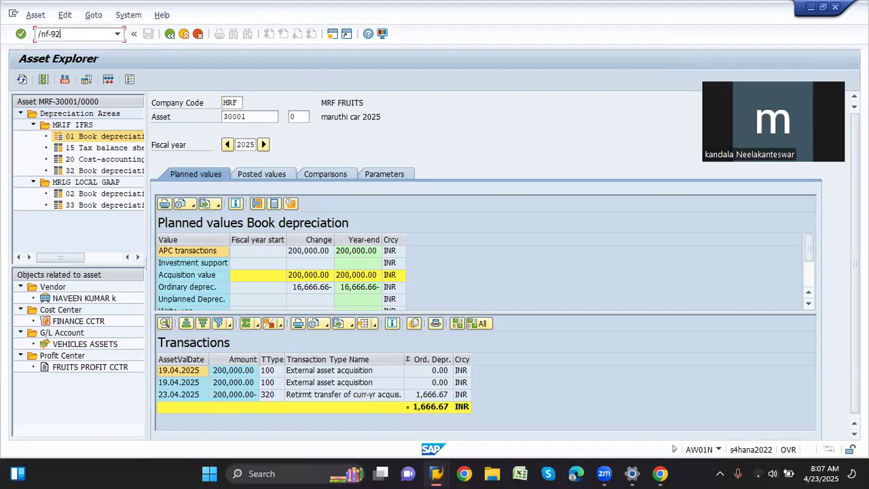
# Open the asset sale with customer transaction F-92 and set the document date to 23.04.2025
pyautogui.press('Return')
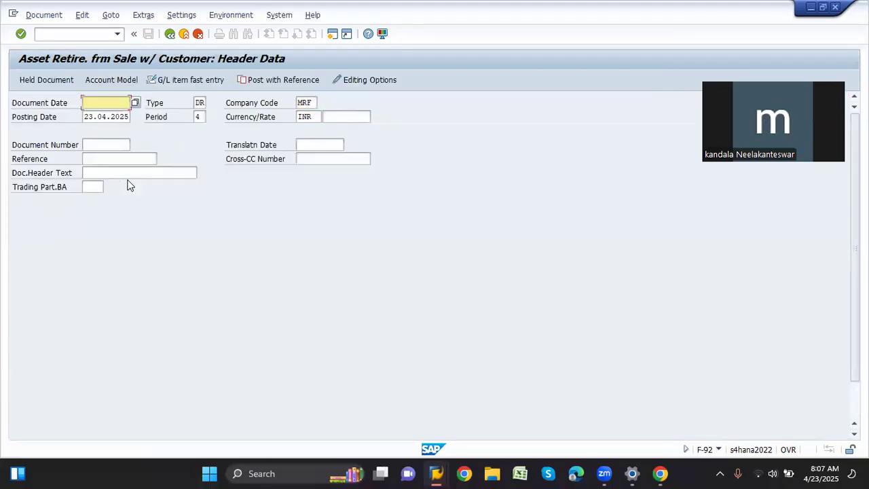
pyautogui.press('Return')
pyautogui.press('Tab')
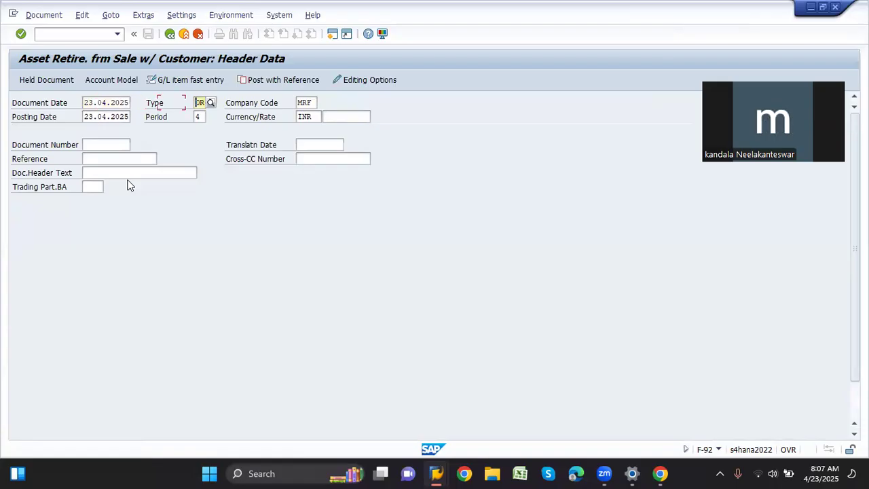
# Enter the customer's account number for the first line item with posting key 01 and open the customer item
pyautogui.press('Return')
pyautogui.write('500089')
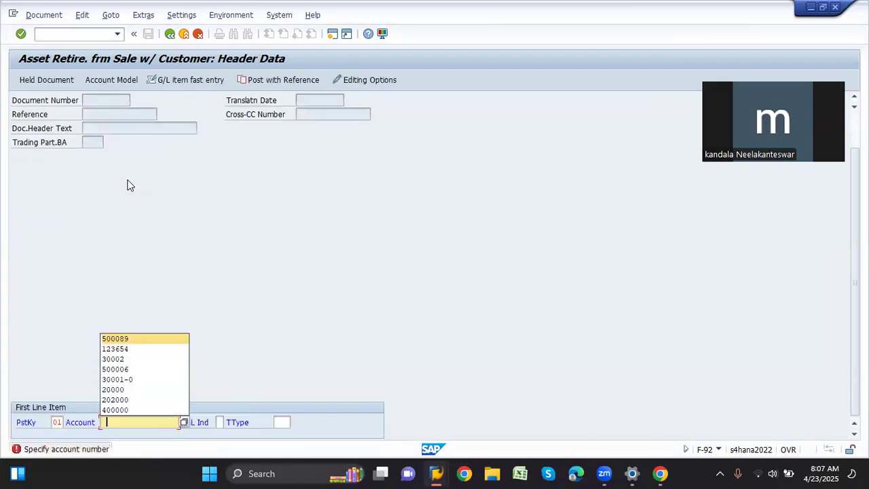
pyautogui.press('BackSpace')
pyautogui.press('BackSpace')
pyautogui.press('BackSpace')
pyautogui.press('BackSpace')
pyautogui.press('BackSpace')
pyautogui.press('BackSpace')
pyautogui.press('Down')
pyautogui.write('123654')
pyautogui.press('Return')
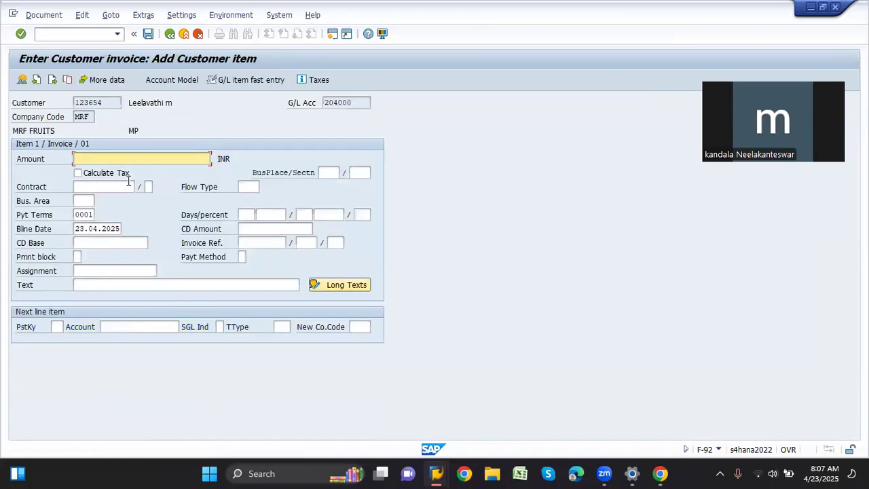
# Set the customer item's amount to 200000 INR and its business area to MPL
pyautogui.press('Down')
pyautogui.press('Return')
pyautogui.press('Down')
pyautogui.press('Down')
pyautogui.press('Down')
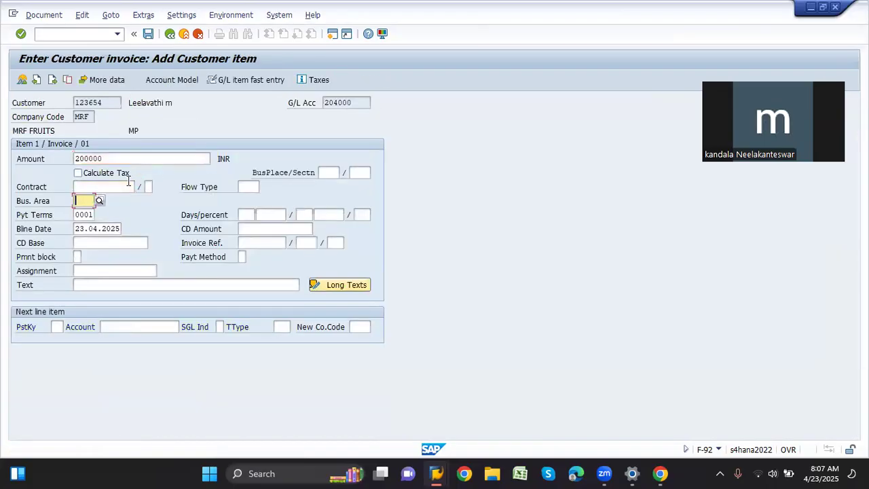
pyautogui.press('Down')
pyautogui.press('Down')
pyautogui.press('Down')
pyautogui.press('Down')
pyautogui.press('Down')
pyautogui.press('Down')
pyautogui.press('Down')
pyautogui.press('Down')
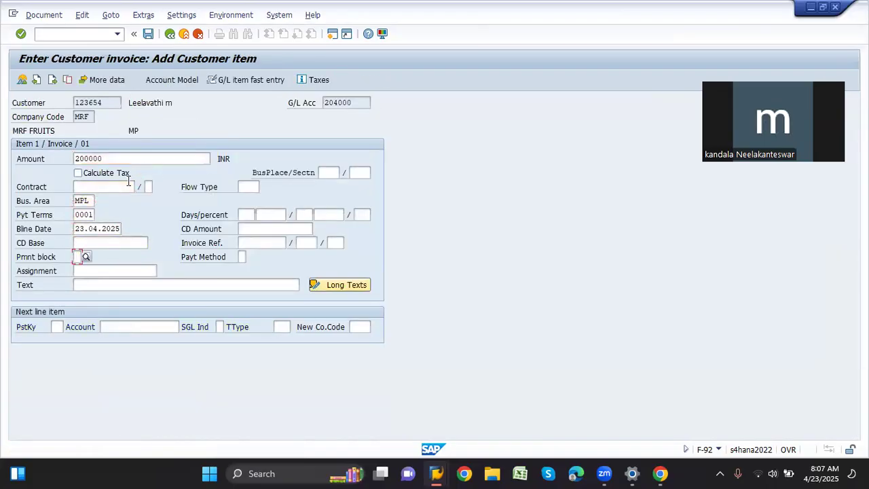
# Add the next line item with posting key 50 and G/L account 500089
pyautogui.press('Return')
pyautogui.press('Tab')
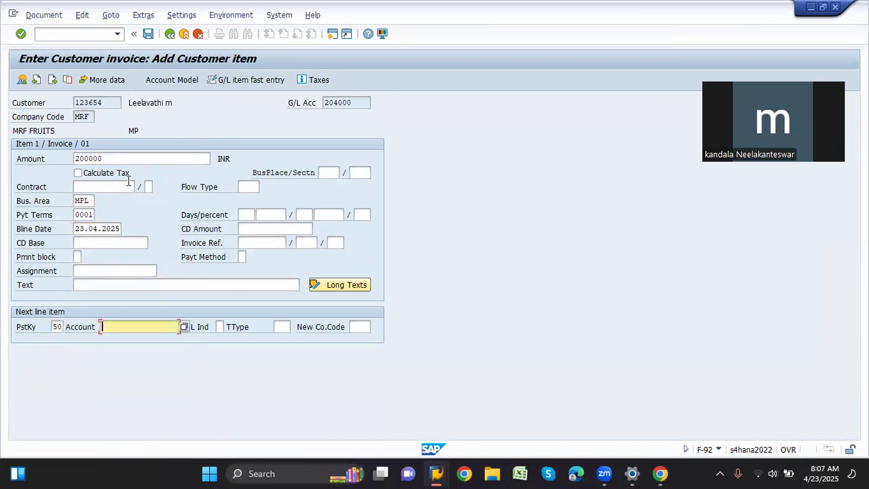
pyautogui.press('Down')
pyautogui.press('Down')
pyautogui.press('Return')
pyautogui.press('Return')
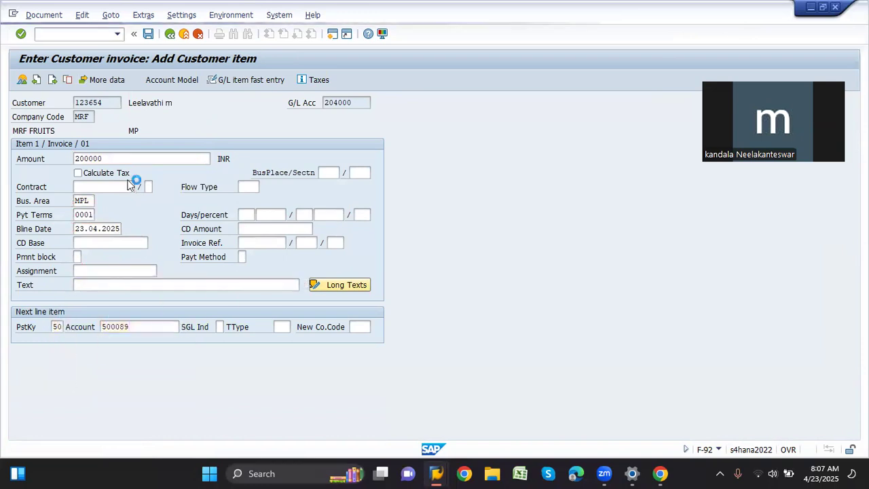
# Give the asset sale clearing item an amount of 200000, cost center FINCCTR and profit center MRF001
pyautogui.press('Down')
pyautogui.press('Down')
pyautogui.press('Return')
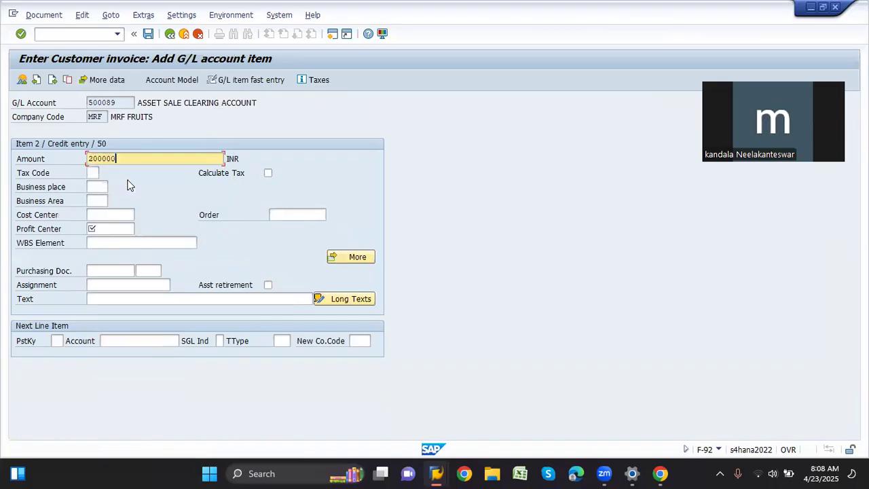
pyautogui.press('Down')
pyautogui.press('Down')
pyautogui.press('Down')
pyautogui.press('Down')
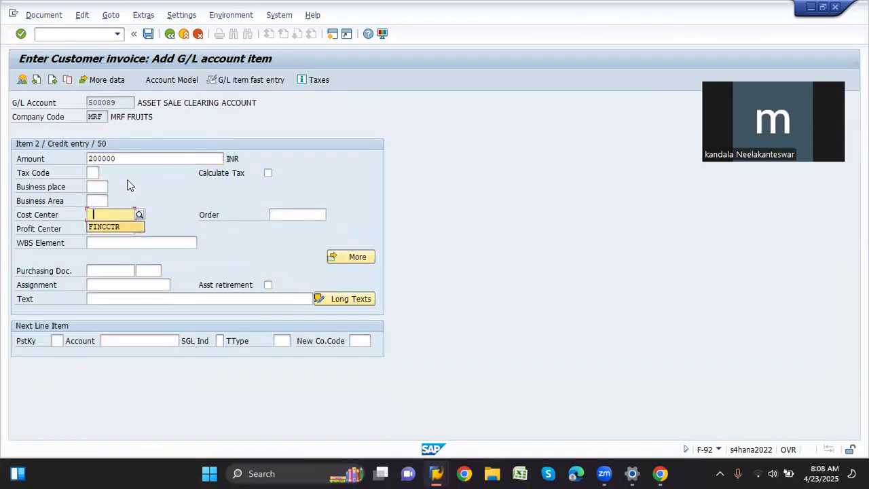
pyautogui.press('Return')
pyautogui.press('Tab')
pyautogui.press('Tab')
pyautogui.press('Down')
pyautogui.press('Return')
pyautogui.press('Up')
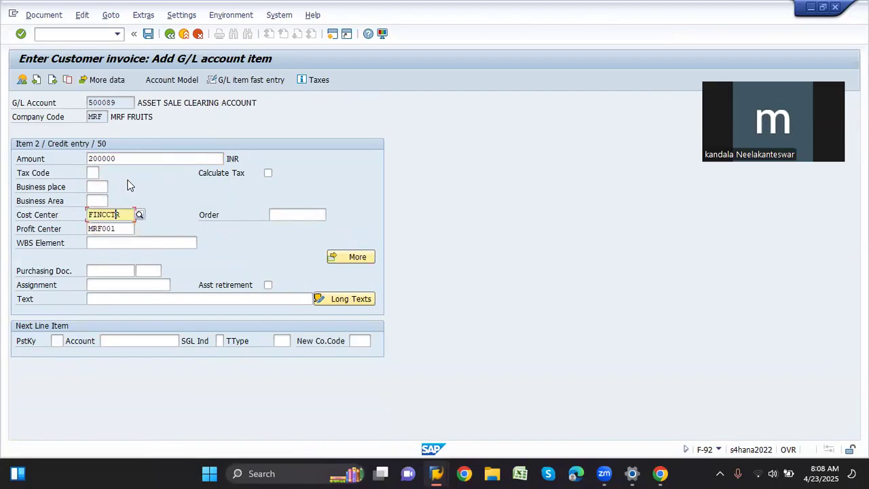
# Clear the cost center from the asset sale clearing item
pyautogui.press('BackSpace')
pyautogui.press('BackSpace')
pyautogui.press('BackSpace')
pyautogui.press('BackSpace')
pyautogui.press('BackSpace')
pyautogui.press('BackSpace')
pyautogui.write('FIN')
pyautogui.press('BackSpace')
pyautogui.press('Tab')
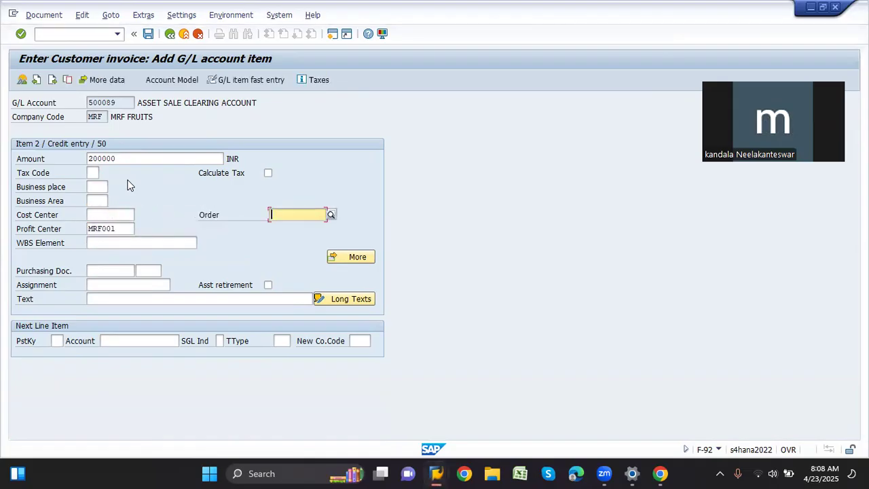
# Mark the asset sale clearing item as an asset retirement and accept the entry without a tax code
pyautogui.press('Tab')
pyautogui.press('Return')
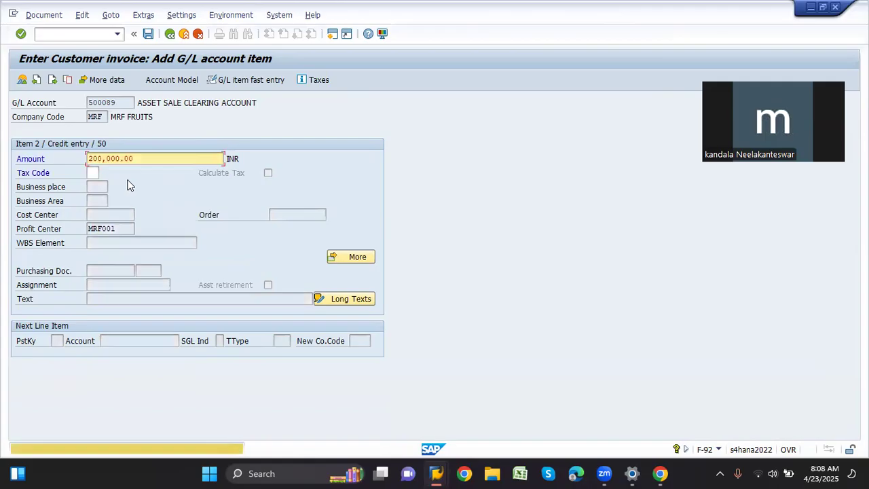
pyautogui.press('Return')
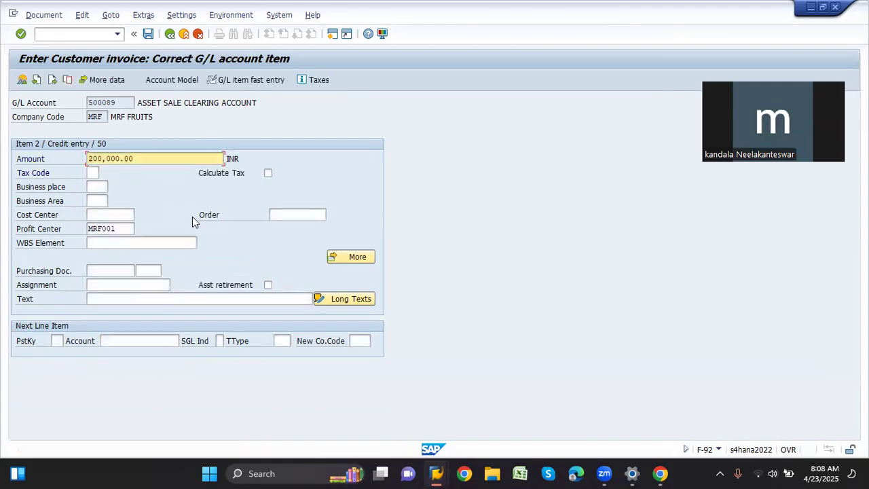
pyautogui.click(268, 285)
pyautogui.press('Return')
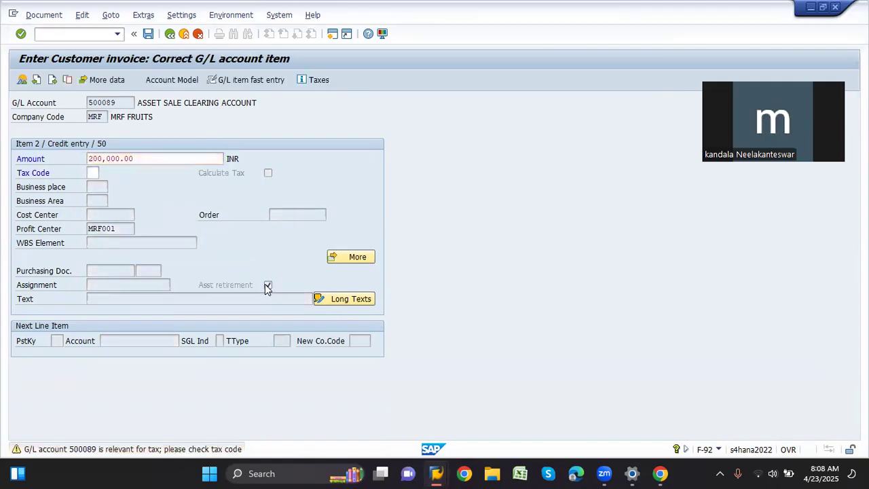
# Try to create a complete retirement of asset 30001 with transaction type 210 and asset value date 30.04.2025
pyautogui.press('Down')
pyautogui.press('Return')
pyautogui.press('Down')
pyautogui.press('Down')
pyautogui.press('Down')
pyautogui.press('Down')
pyautogui.press('Return')
pyautogui.click(89, 223)
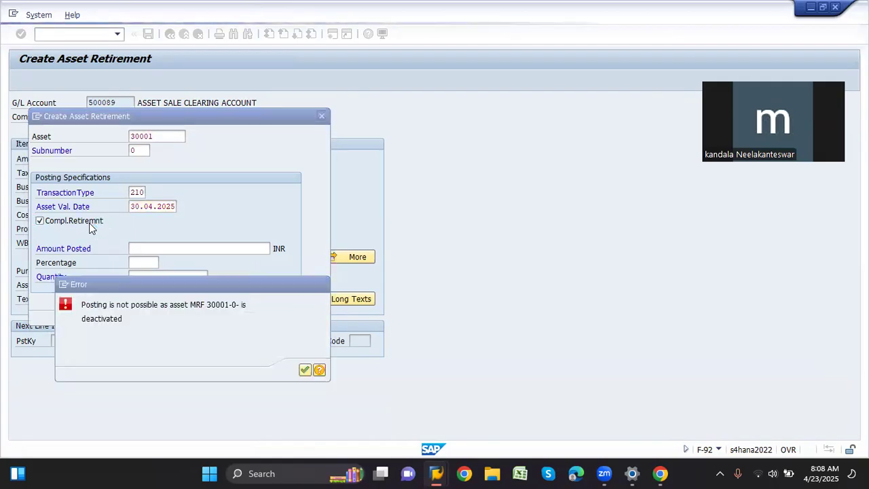
pyautogui.press('Return')
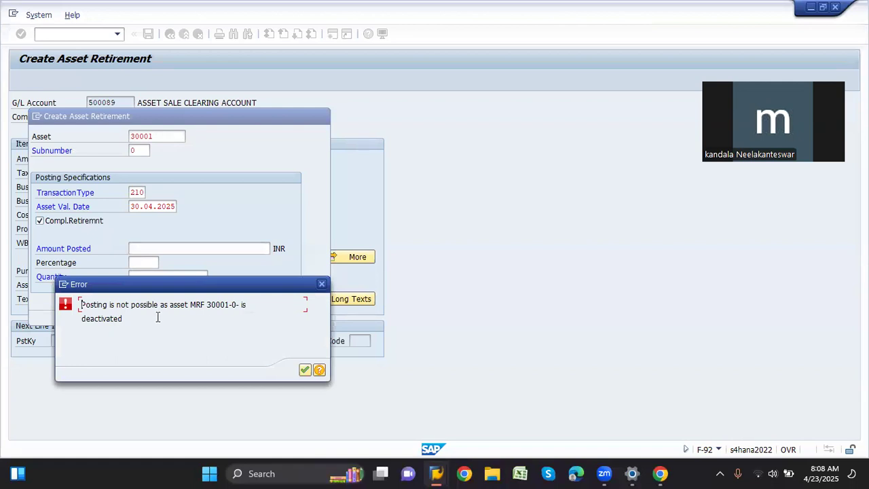
pyautogui.click(322, 285)
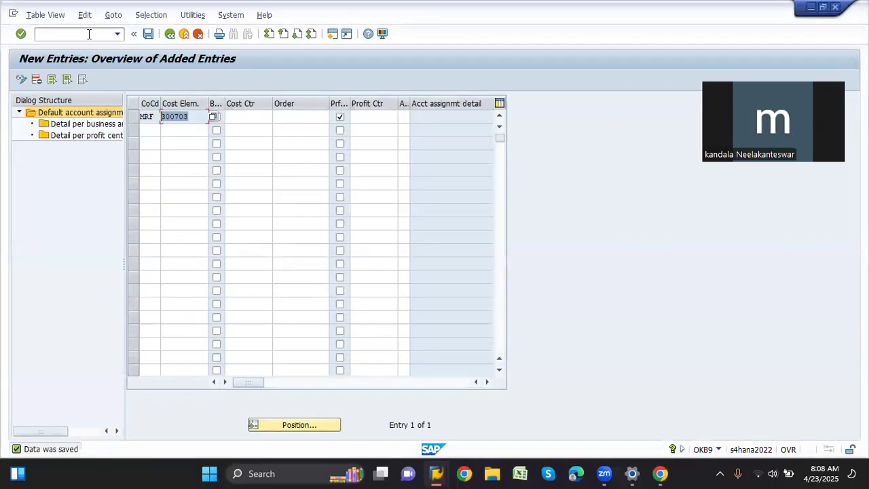
# Open Asset Explorer (AW01N) from the OKB9 session and examine asset 30001's retirement transaction dated 30.04.2025
pyautogui.click(89, 34)
pyautogui.write('/ns')
pyautogui.press('BackSpace')
pyautogui.write('aw01n')
pyautogui.press('Return')
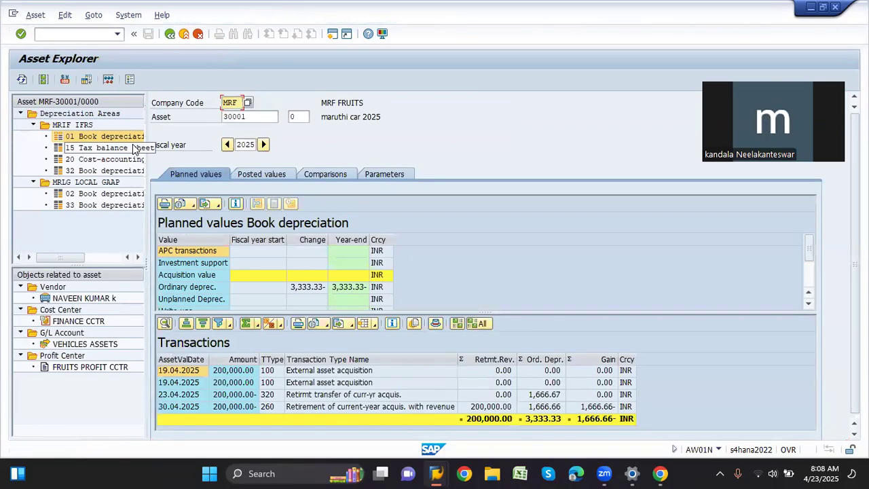
pyautogui.click(498, 407)
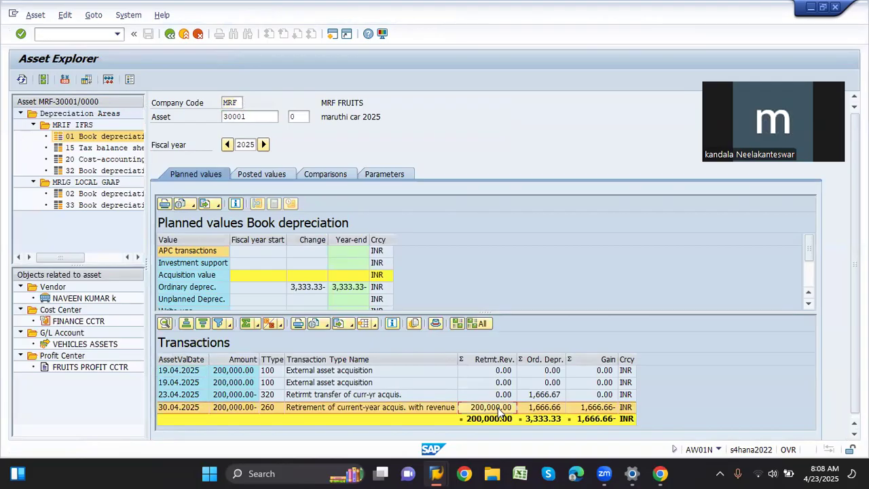
# Switch back to the F-92 session and cancel the asset retirement entry
pyautogui.hotkey('alt', 'Tab')
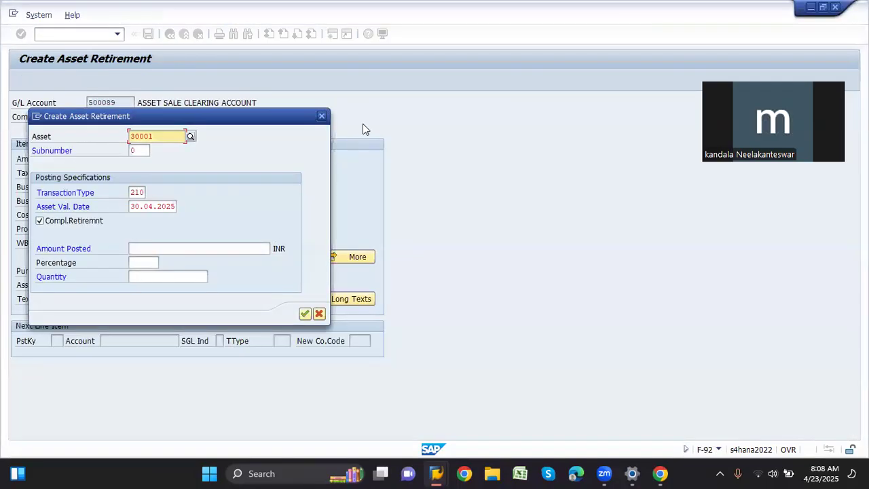
pyautogui.click(323, 117)
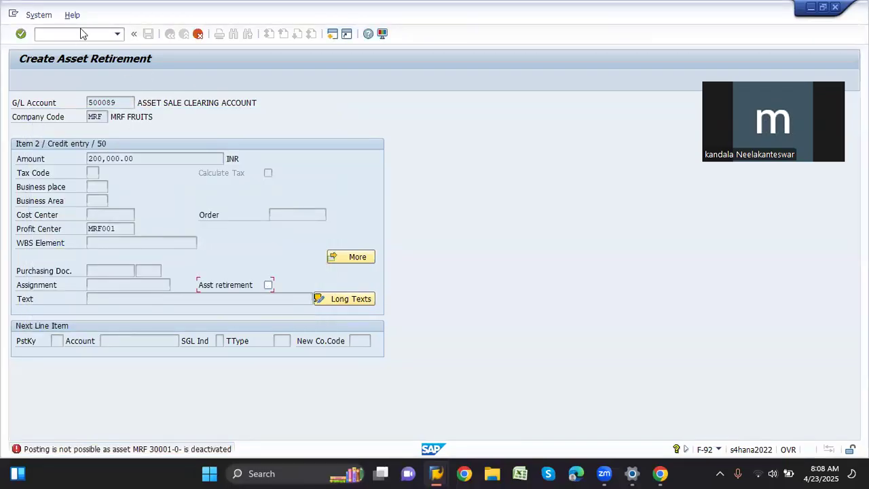
pyautogui.press('Return')
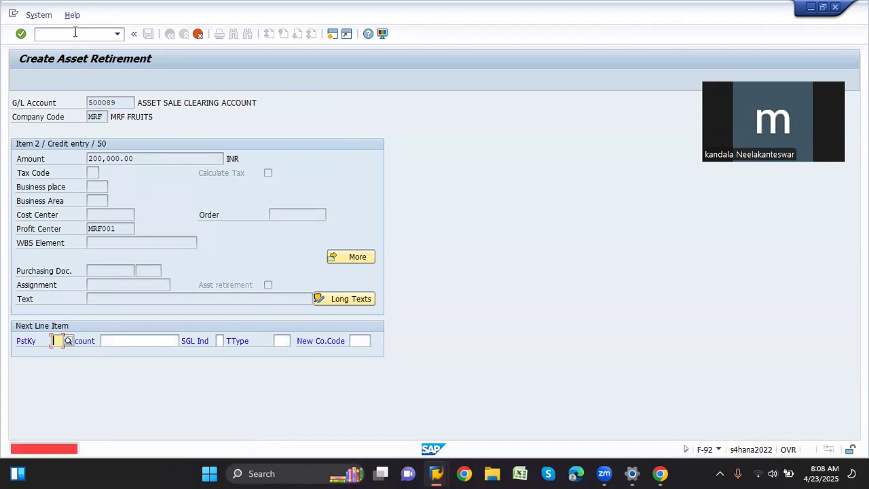
# Display the posted sale document in FB03 and open its asset accounting view
pyautogui.click(69, 35)
pyautogui.write('/nfb03')
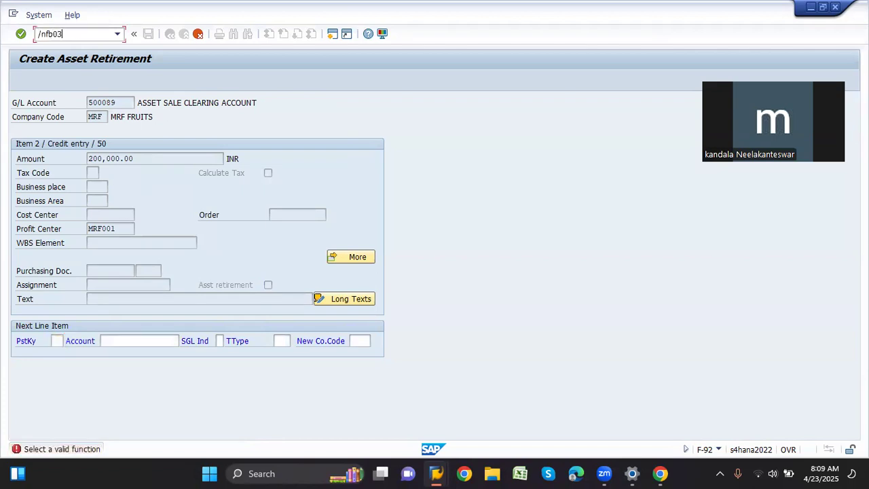
pyautogui.press('Return')
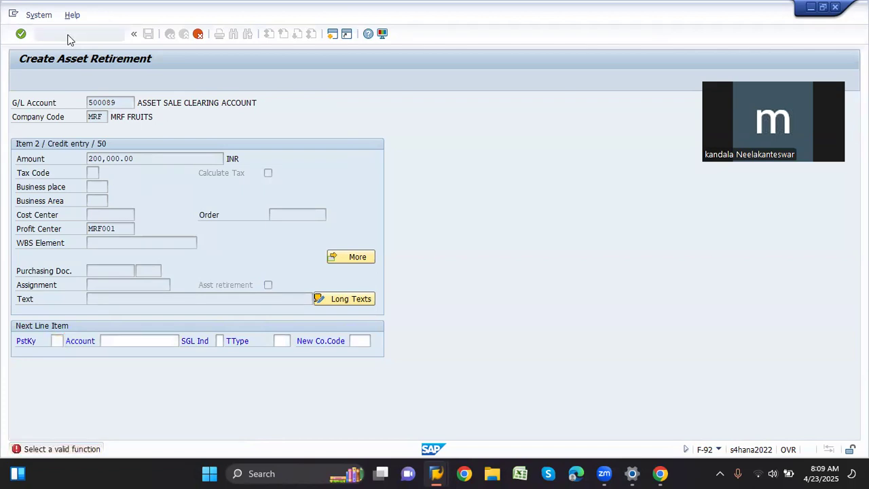
pyautogui.press('Return')
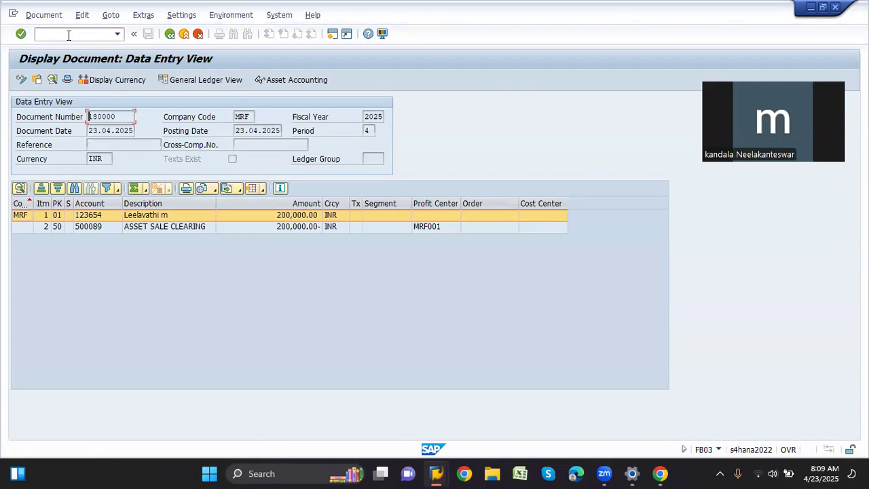
pyautogui.click(303, 76)
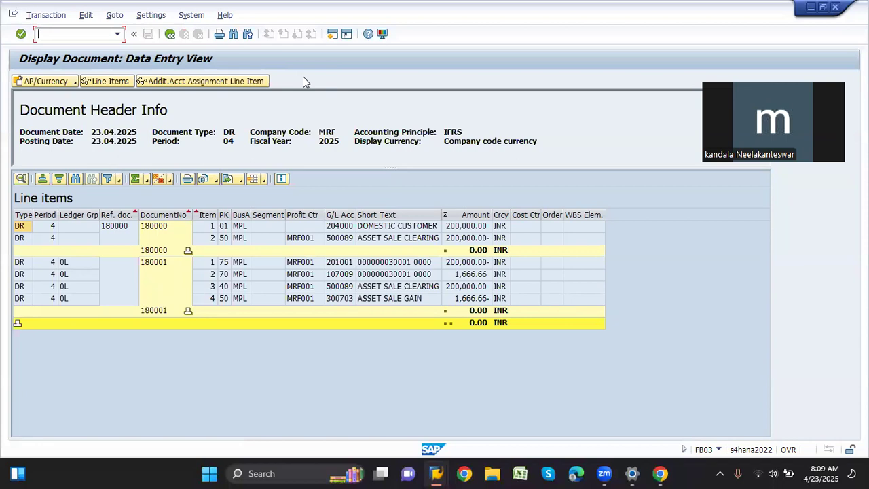
# Review the customer, asset sale clearing, asset, depreciation and sale gain line items, and return to the document's data entry view
pyautogui.click(431, 230)
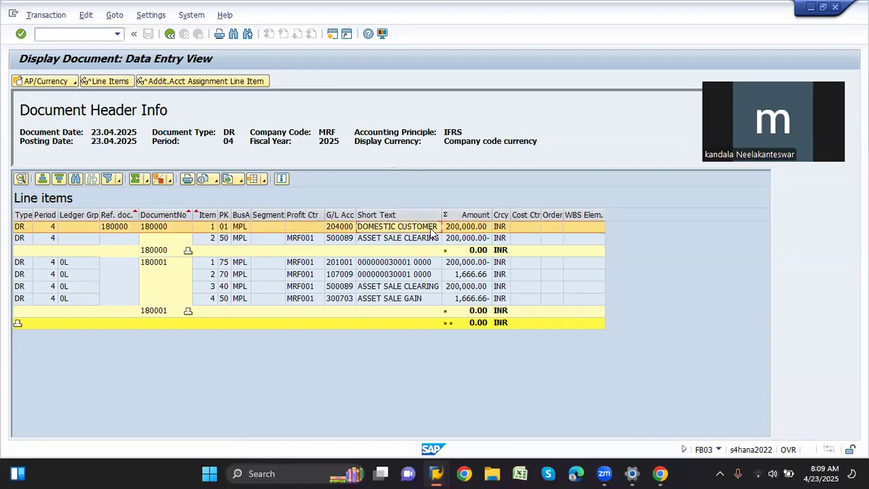
pyautogui.click(432, 240)
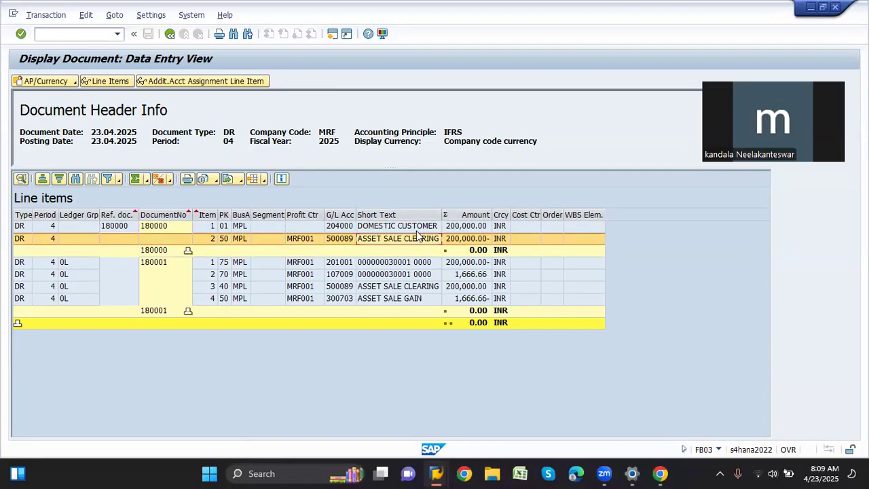
pyautogui.click(400, 263)
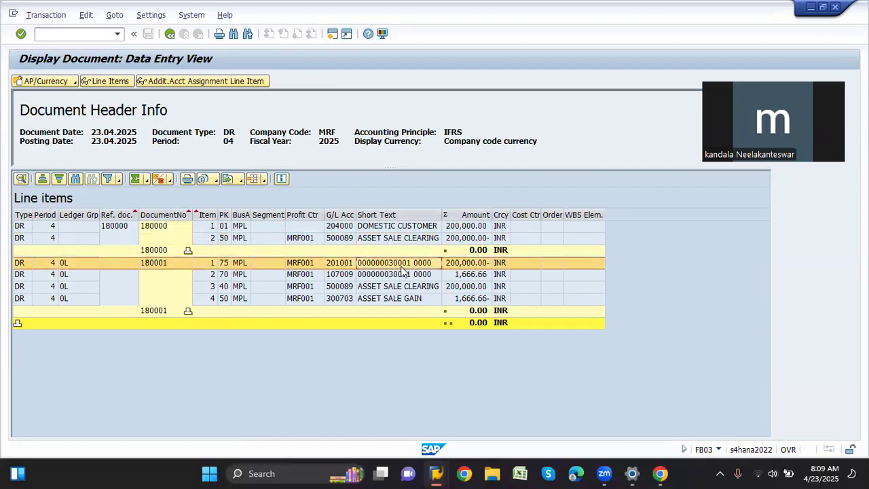
pyautogui.click(428, 299)
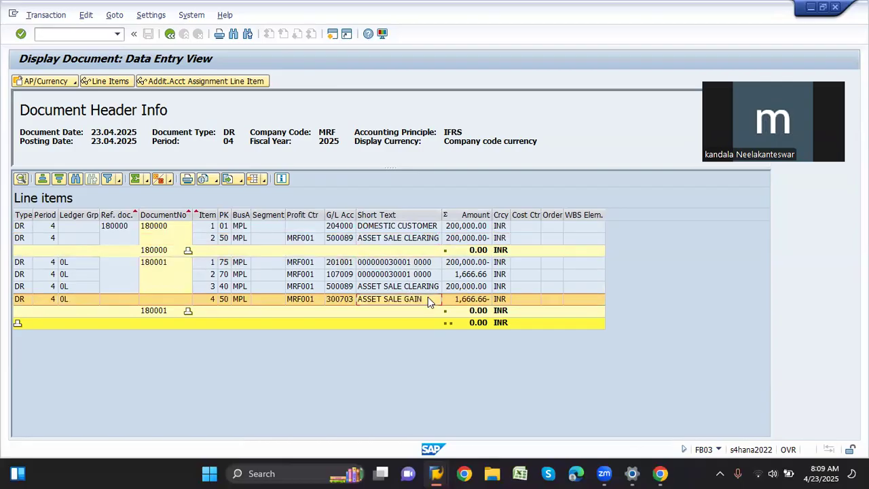
pyautogui.click(412, 289)
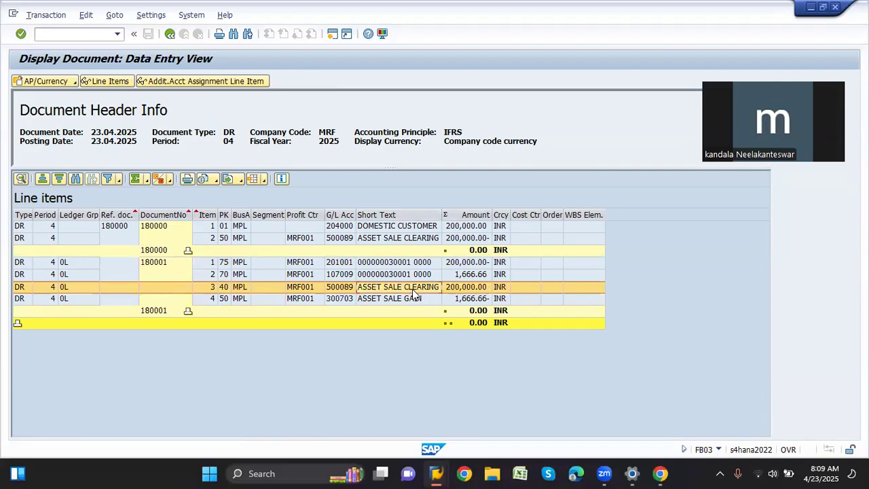
pyautogui.click(404, 264)
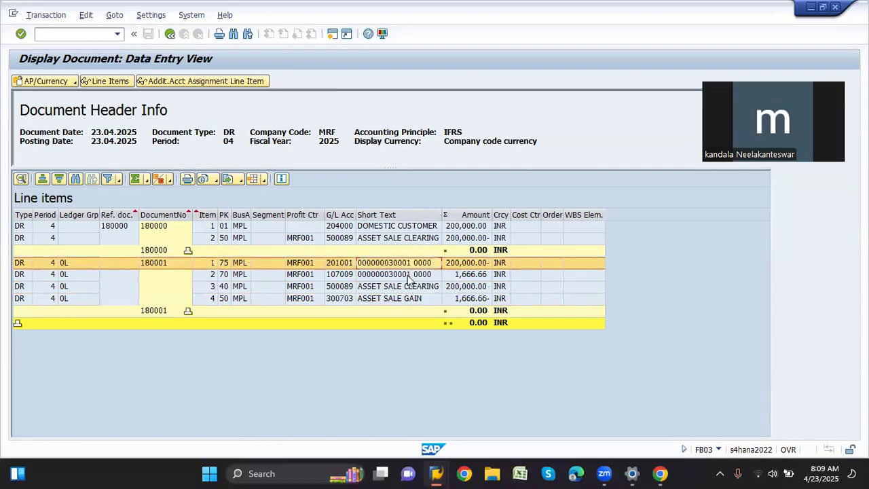
pyautogui.click(410, 277)
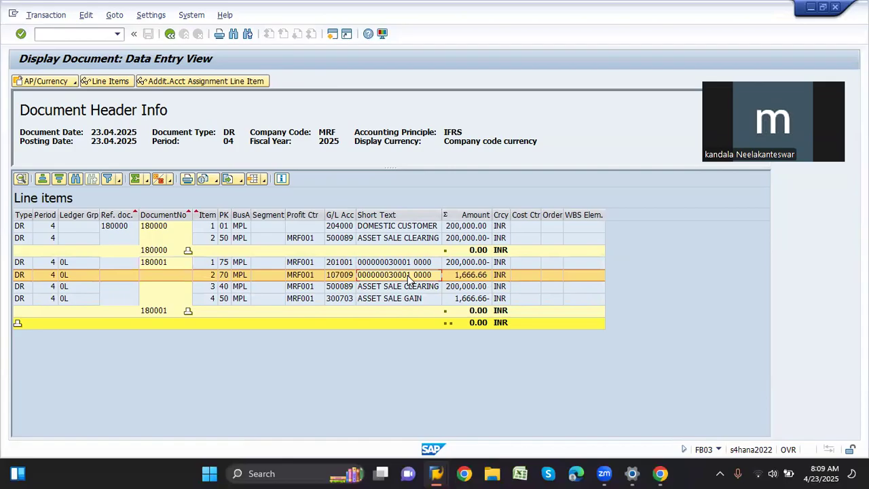
pyautogui.click(170, 35)
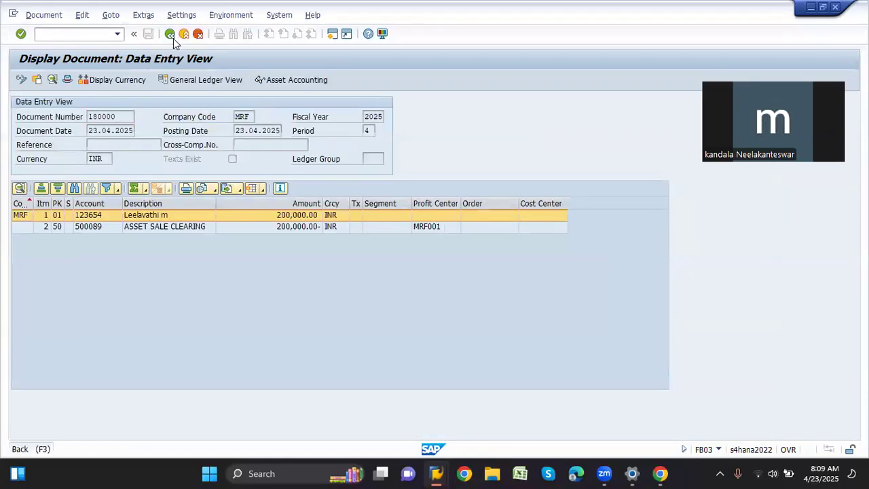
# Leave the FB03 document display and look through the Fixed Assets posting transactions in the SAP menu
pyautogui.click(170, 34)
pyautogui.click(172, 37)
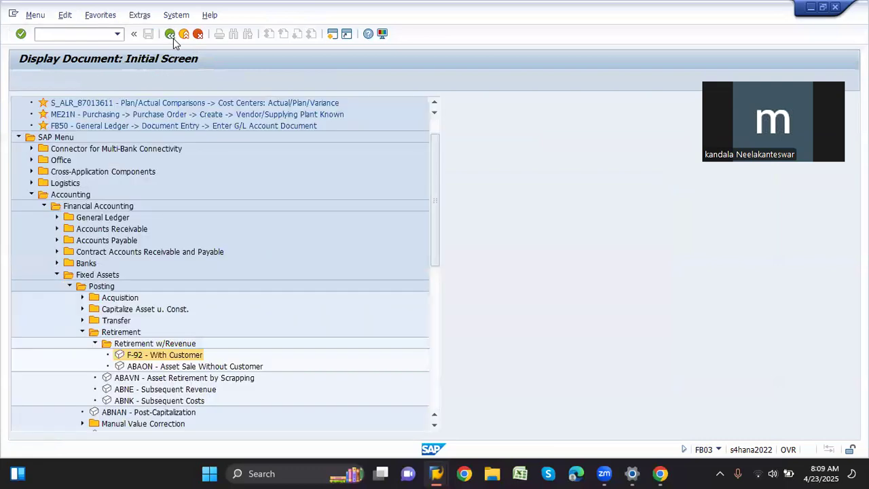
pyautogui.click(145, 367)
pyautogui.press('Down')
pyautogui.press('Down')
pyautogui.press('Down')
pyautogui.press('Down')
pyautogui.press('Down')
pyautogui.press('Down')
pyautogui.press('Down')
pyautogui.press('Down')
pyautogui.press('Down')
pyautogui.press('Down')
pyautogui.press('Down')
pyautogui.press('Down')
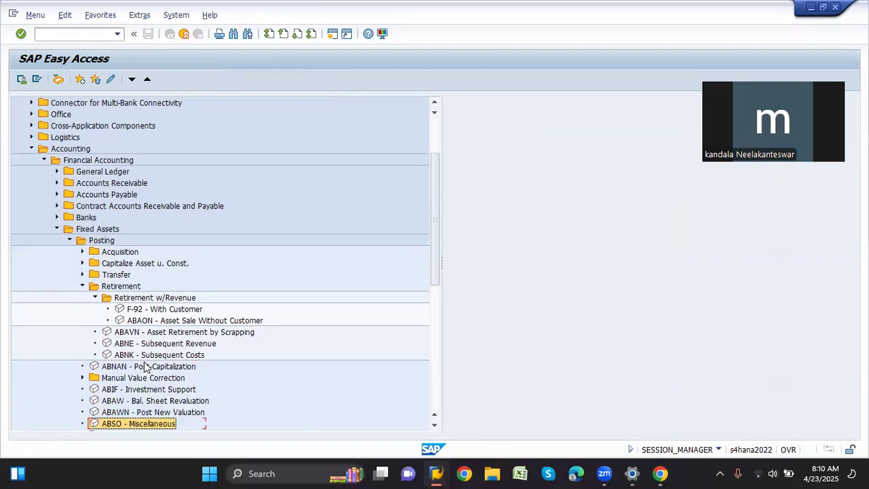
pyautogui.press('Down')
pyautogui.press('Down')
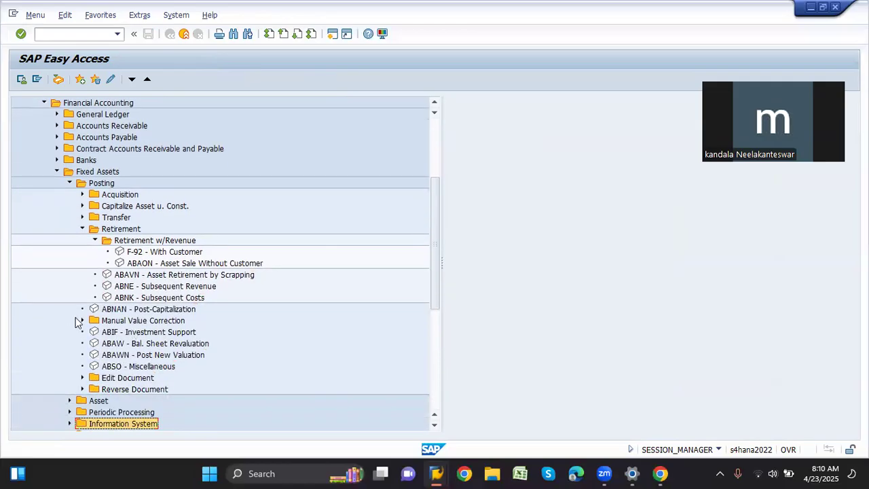
# Open Asset Sale Without Customer (ABAON), examine its transaction data and manual revenue fields, and exit without posting
pyautogui.click(161, 268)
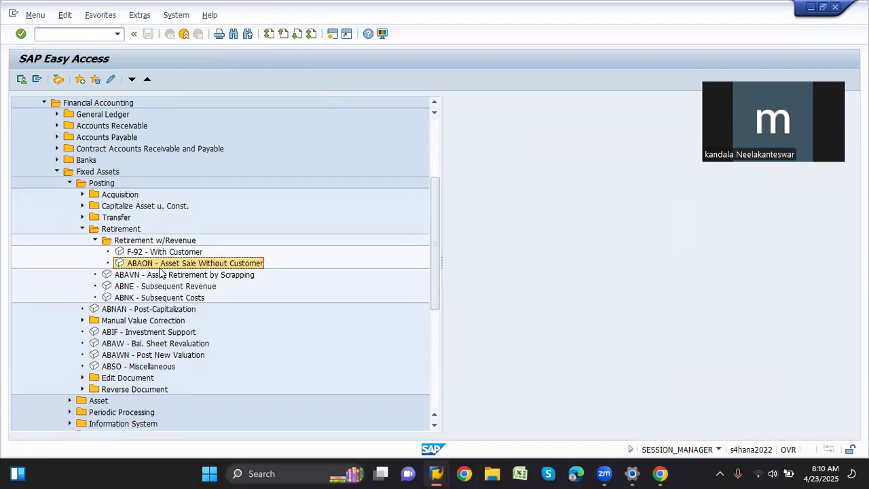
pyautogui.doubleClick(160, 268)
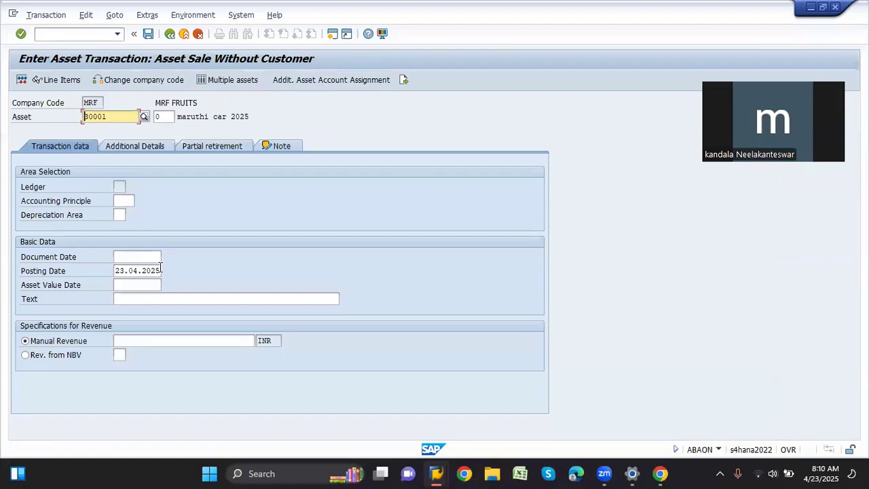
pyautogui.click(134, 340)
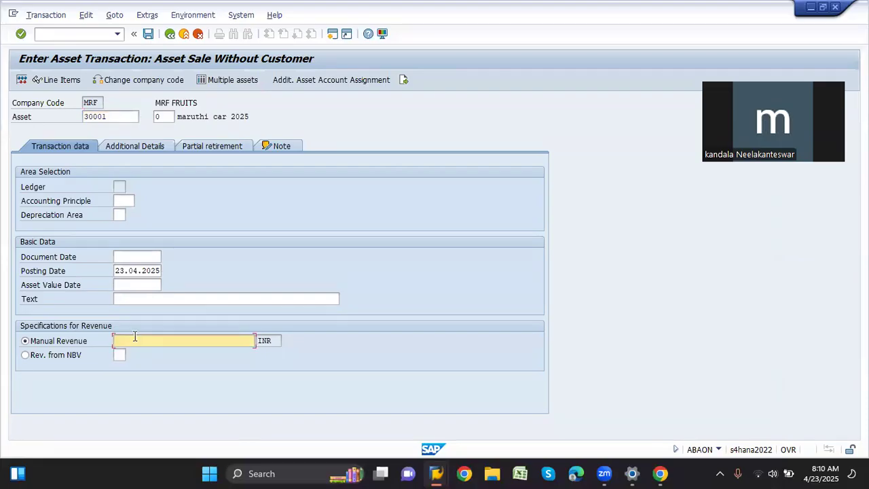
pyautogui.click(198, 34)
pyautogui.click(199, 34)
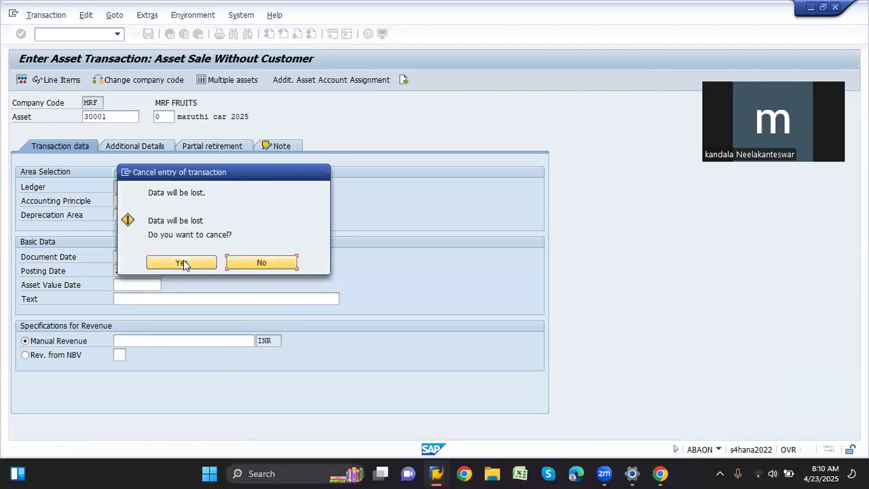
pyautogui.click(182, 263)
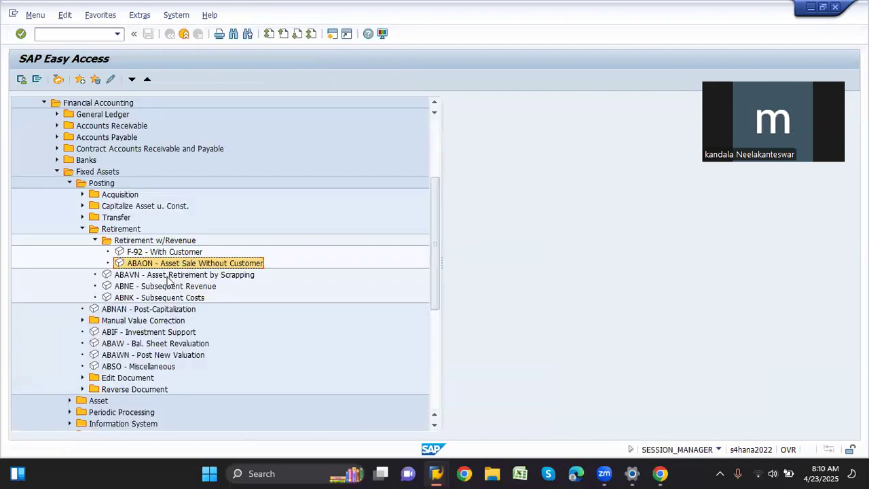
# Open Asset Retirement by Scrapping (ABAVN), examine its basic data fields, and exit without posting
pyautogui.click(169, 276)
pyautogui.doubleClick(168, 276)
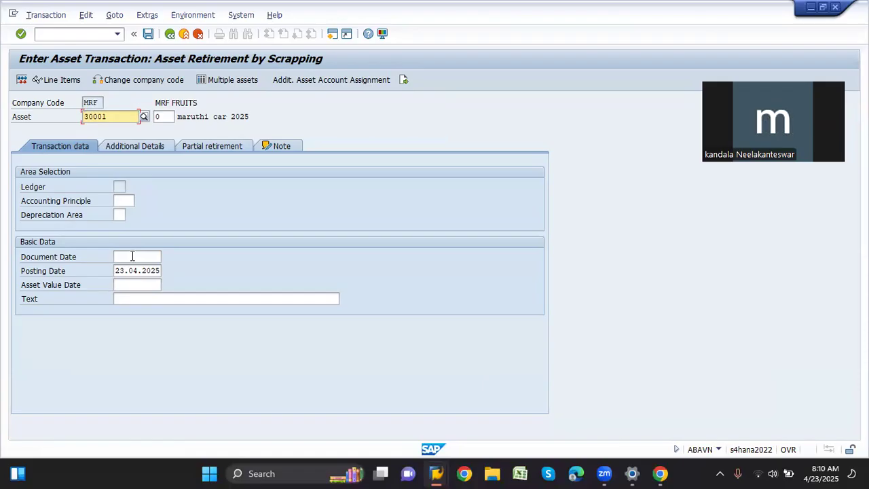
pyautogui.click(132, 256)
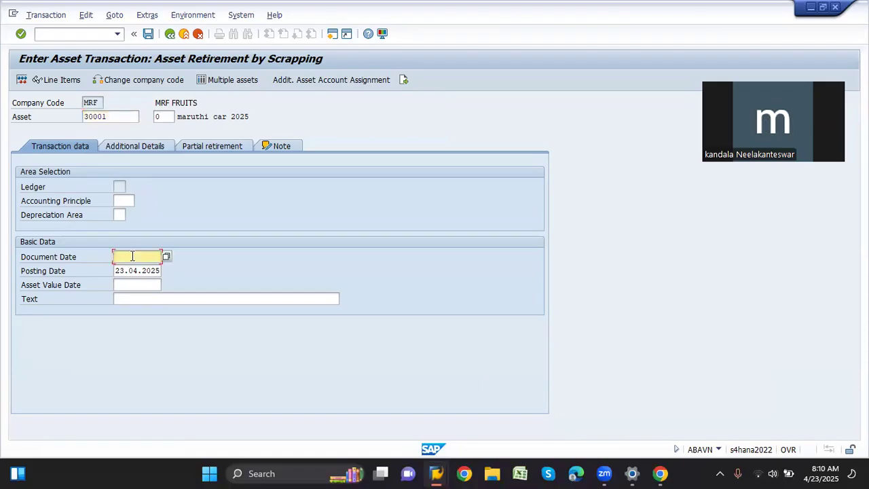
pyautogui.click(197, 34)
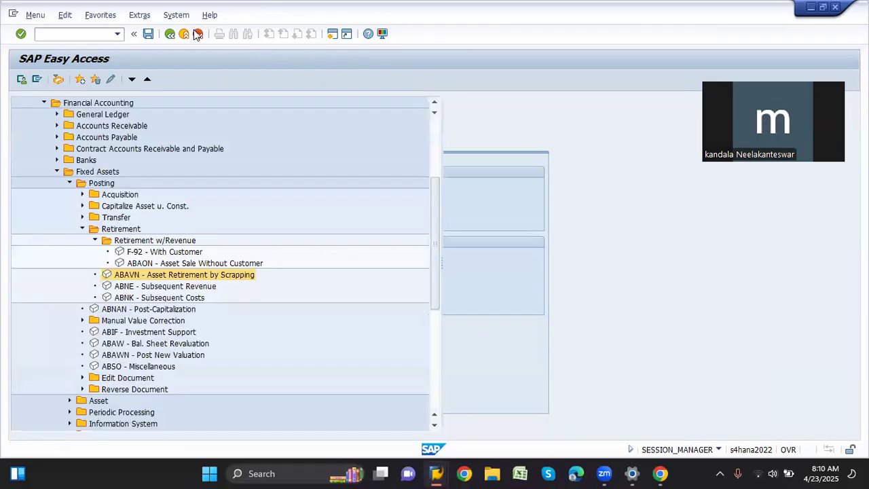